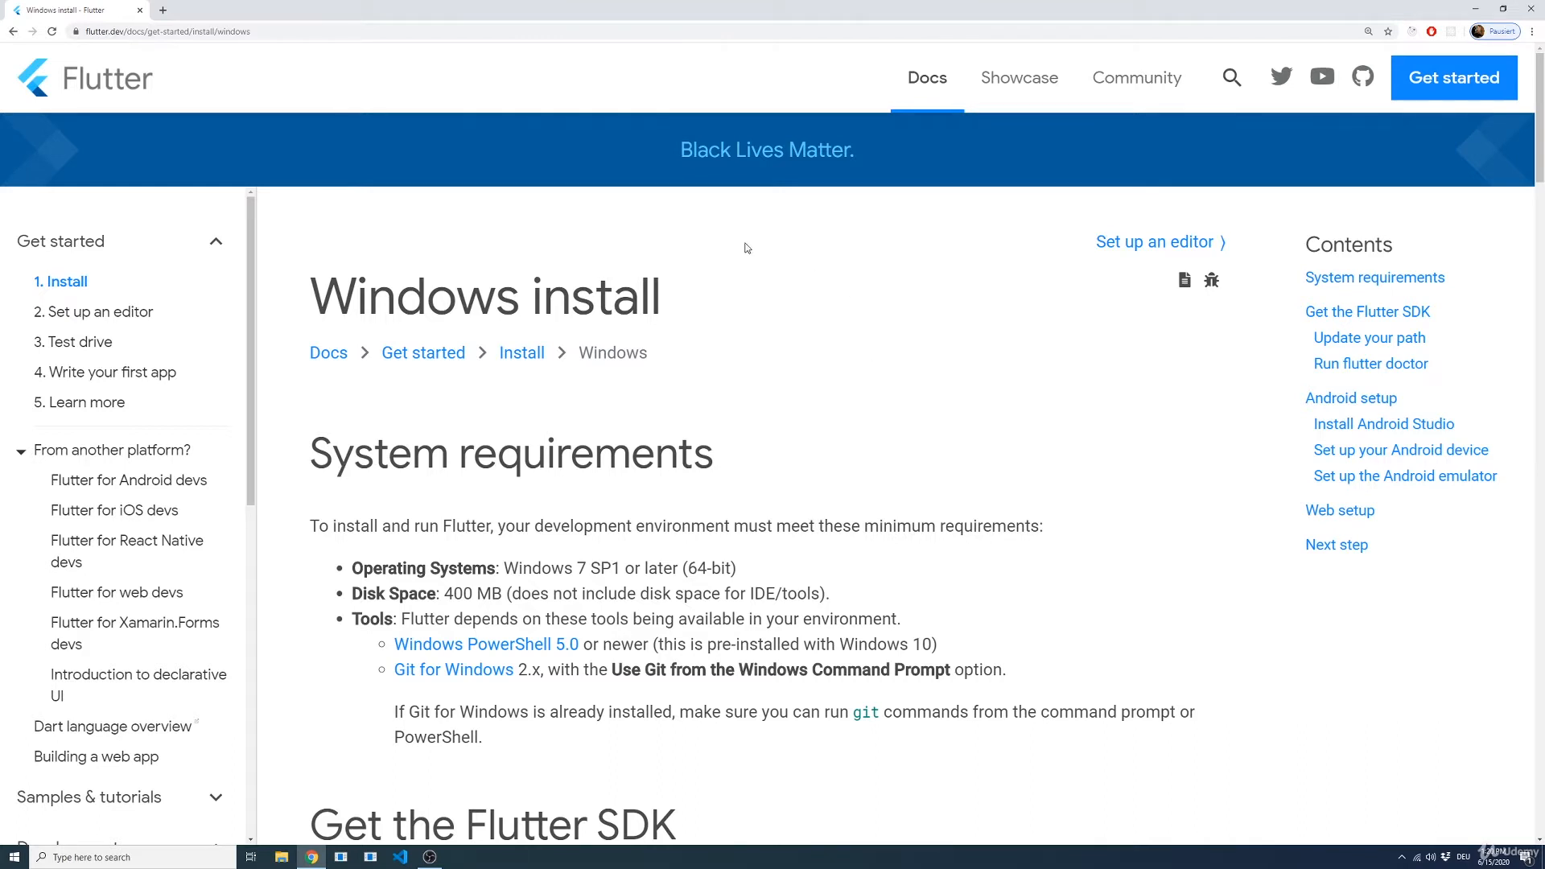
Step: Review the Windows system requirements for Flutter and the linked Windows PowerShell installation guide, closing the guide when done
scroll(770, 390, down, 2)
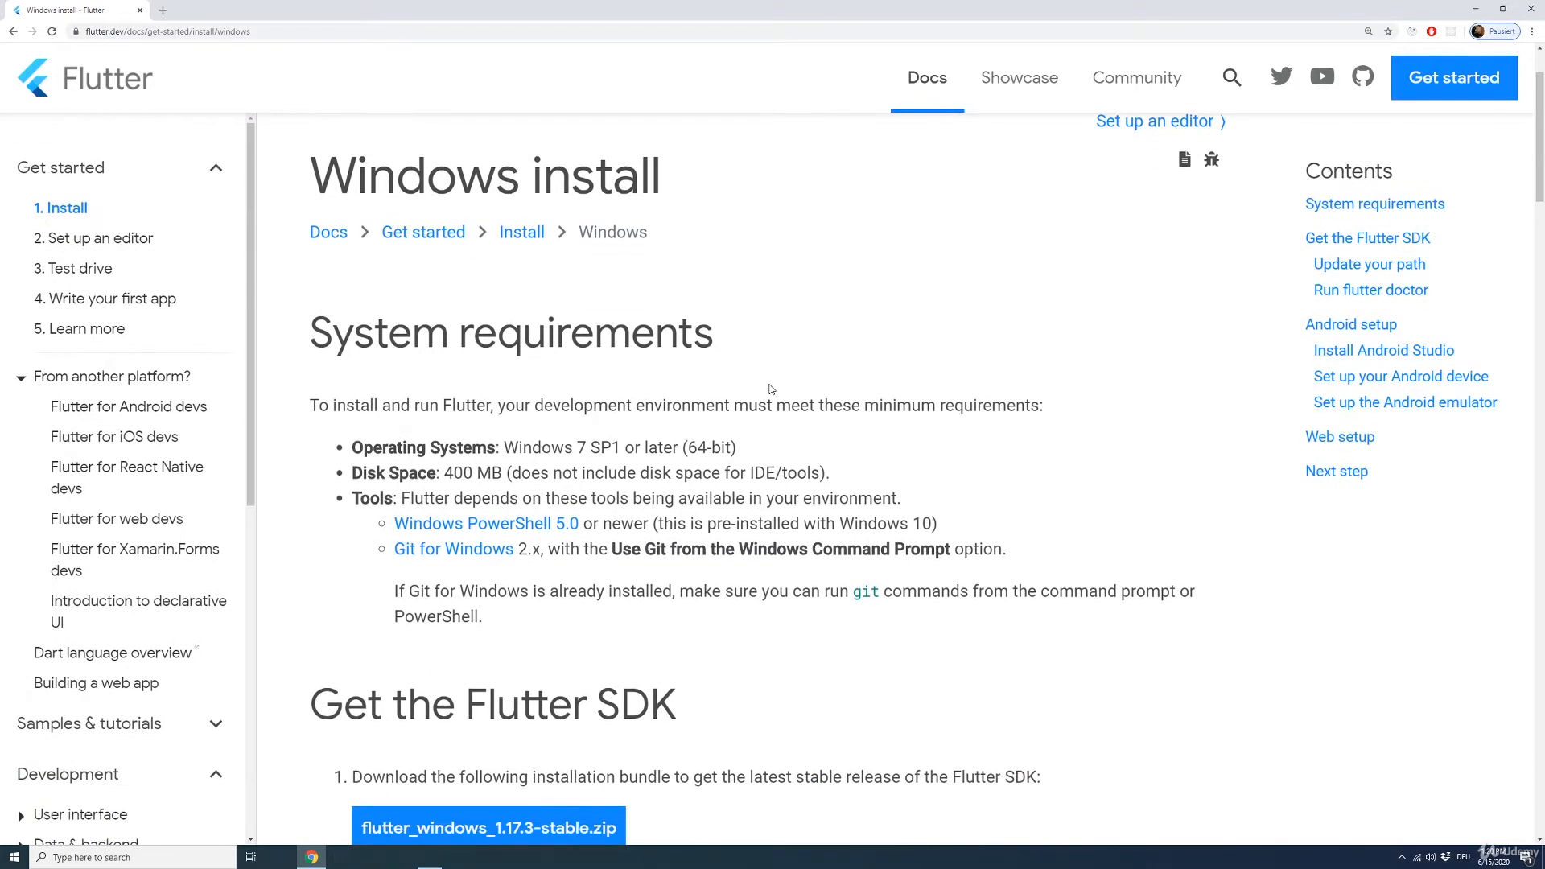
scroll(779, 380, down, 1)
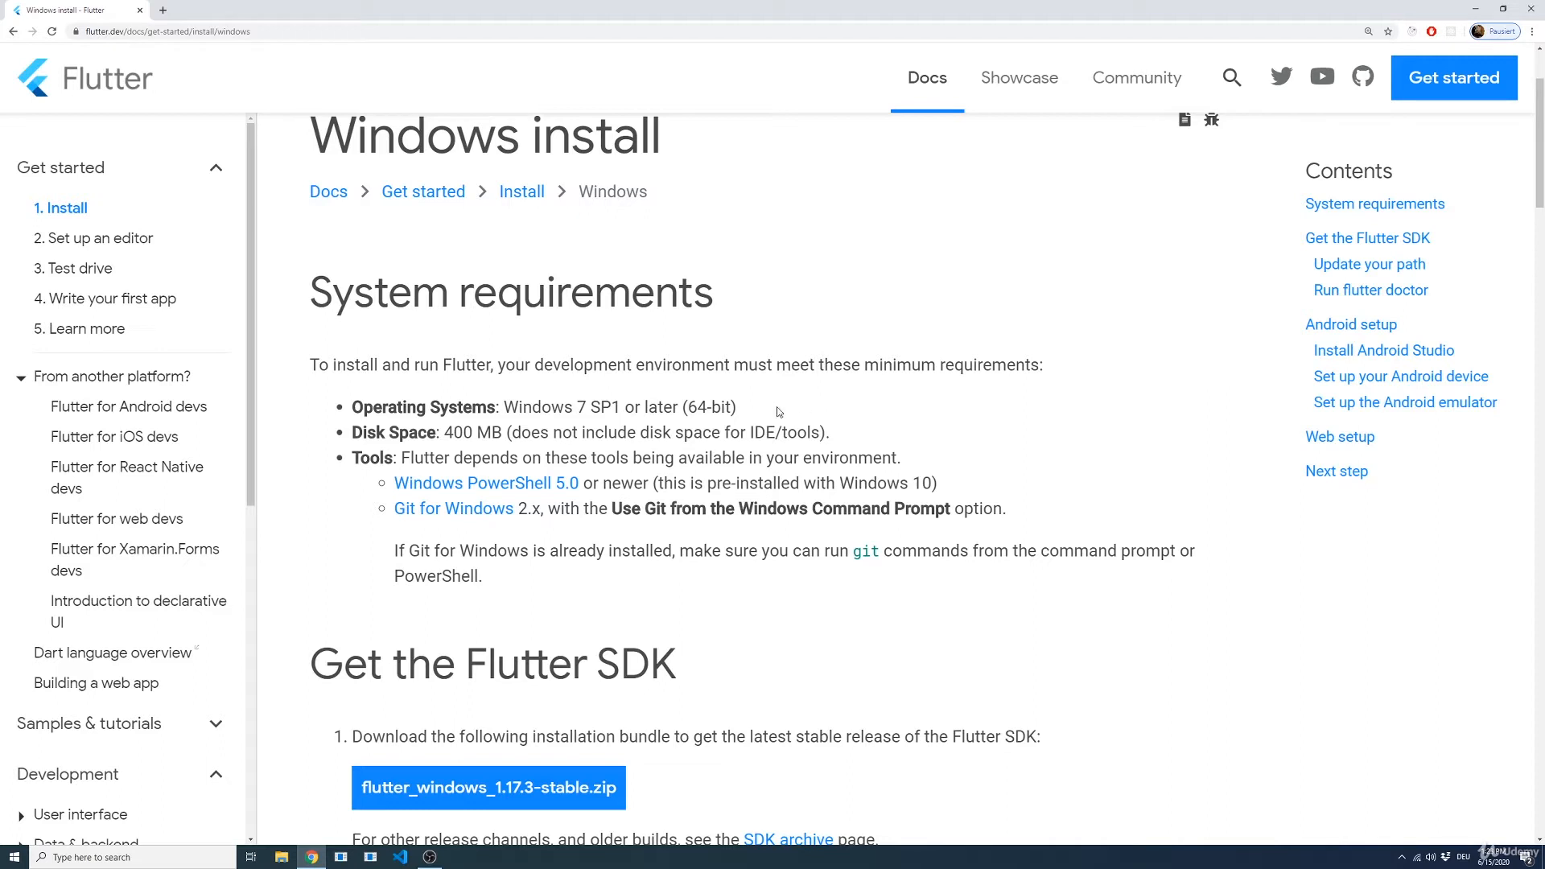
middle_click(537, 485)
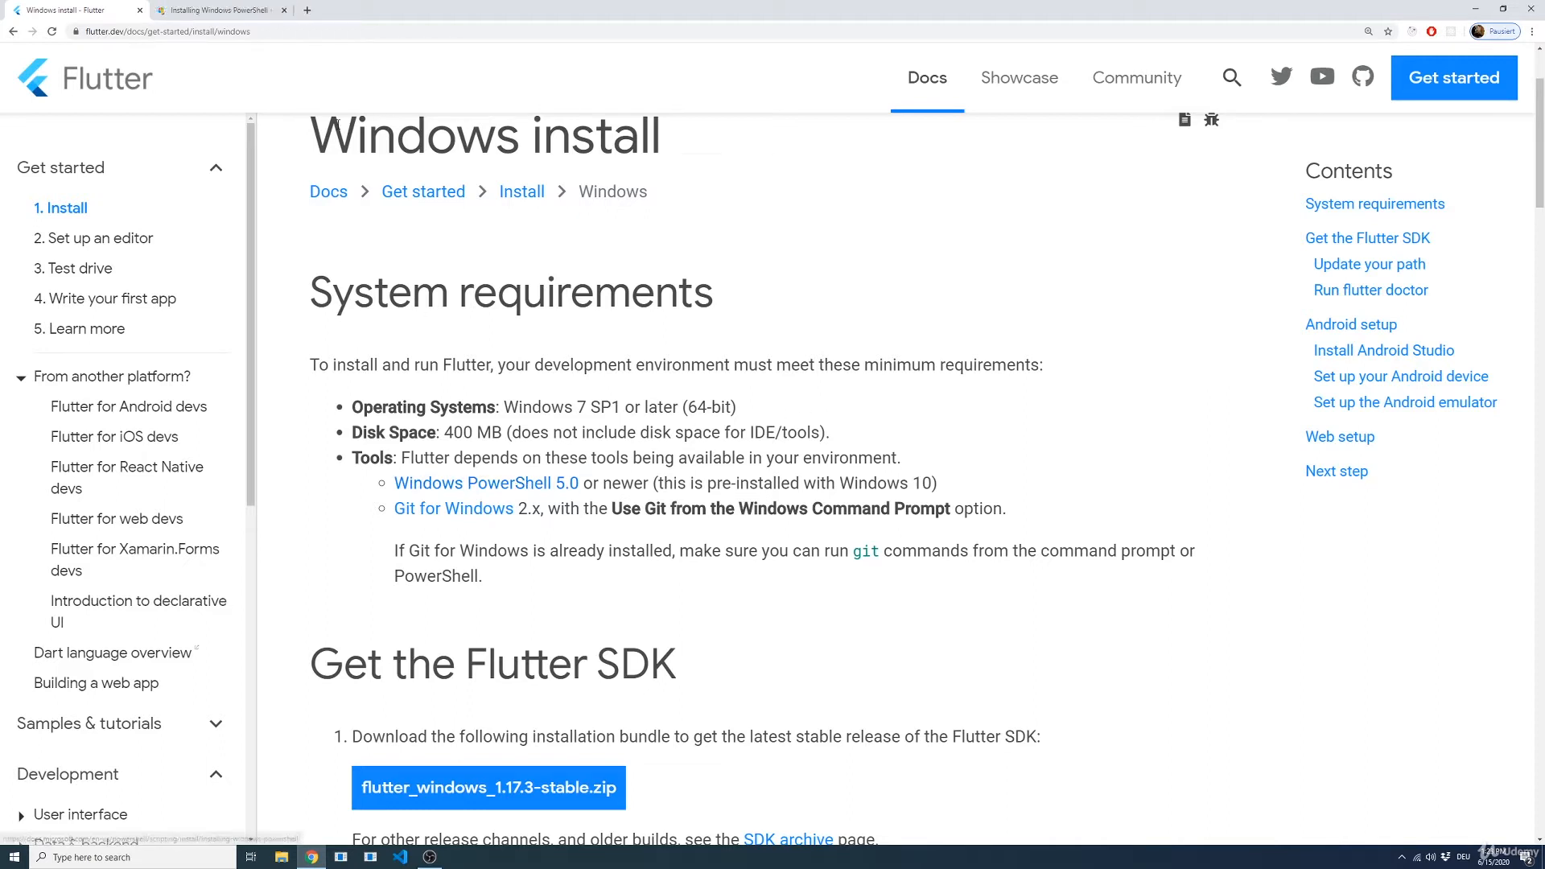
click(216, 15)
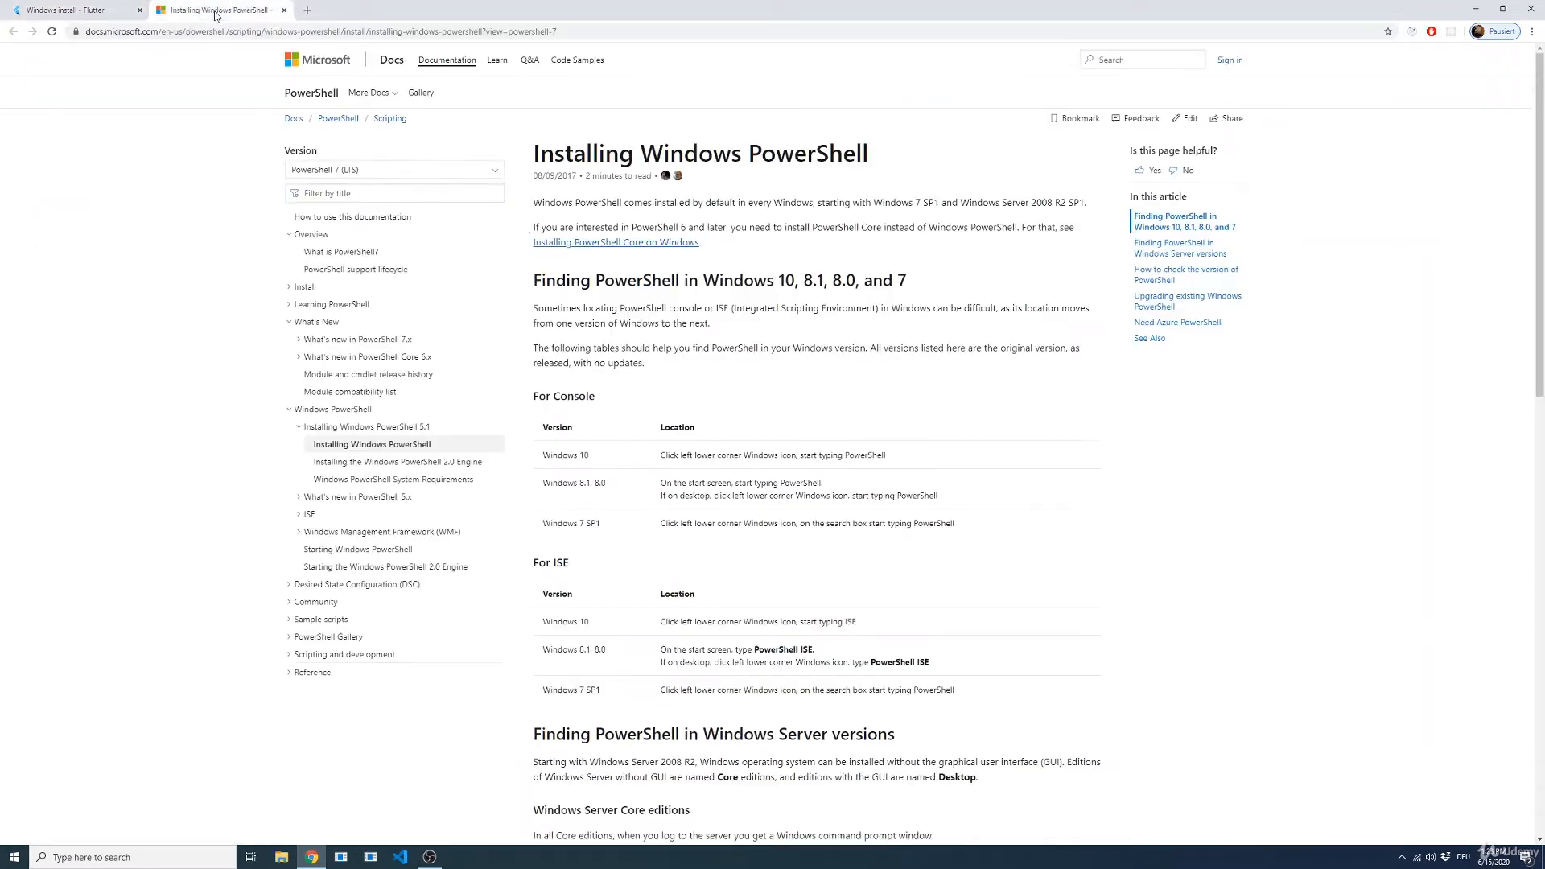
scroll(935, 393, down, 2)
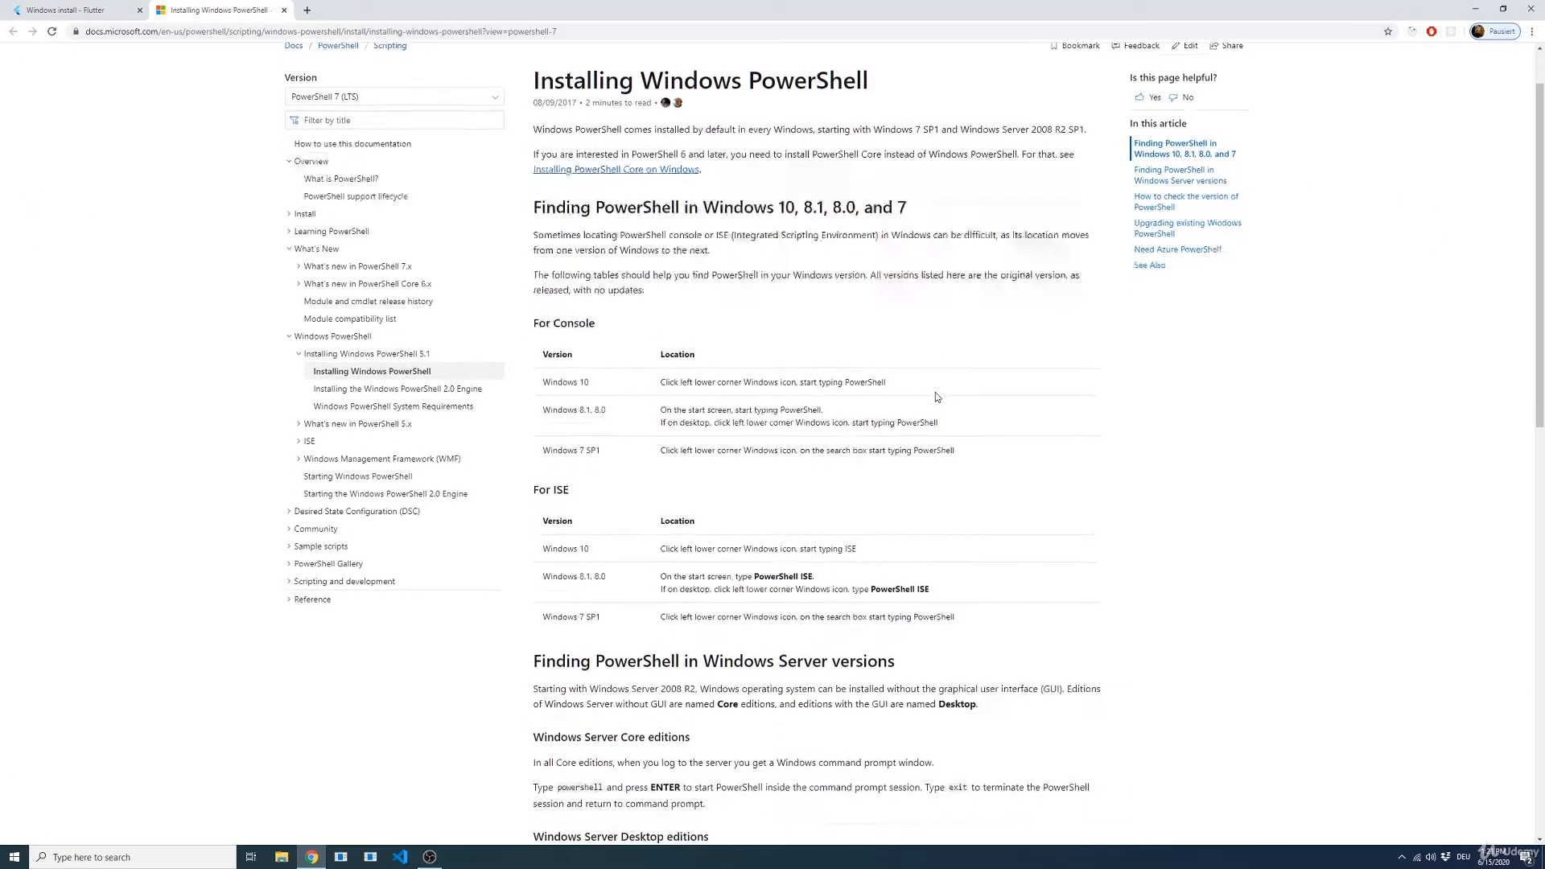
key(ctrl+w)
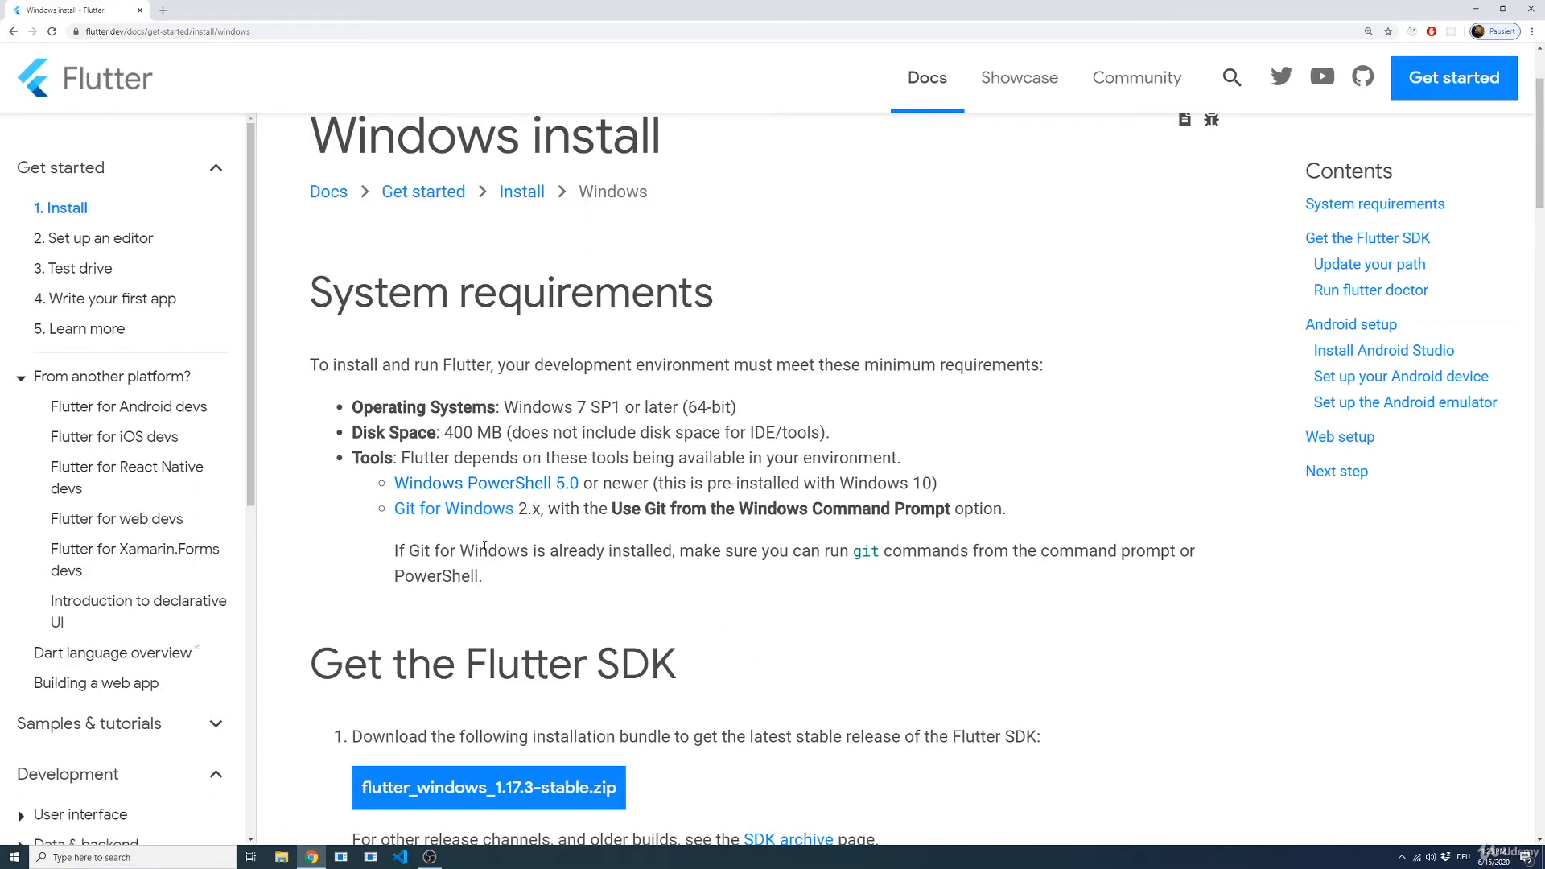
Step: Open the Git for Windows download page from the tools requirements and enlarge the page for readability
ctrl+click(452, 509)
click(226, 15)
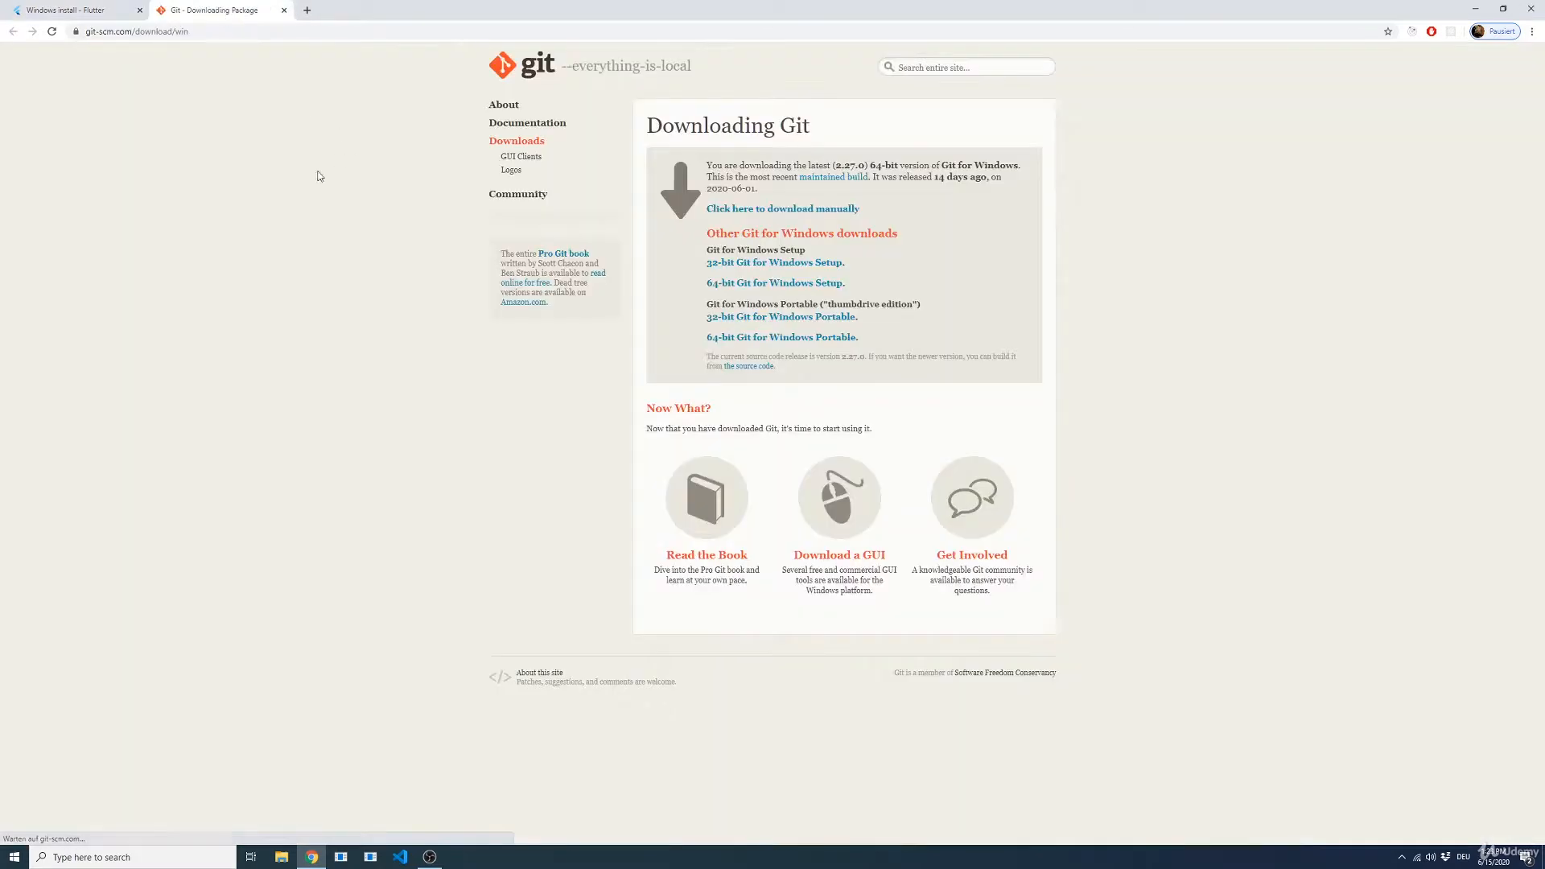
key(ctrl+plus)
key(ctrl+plus)
key(ctrl+plus)
key(ctrl+plus)
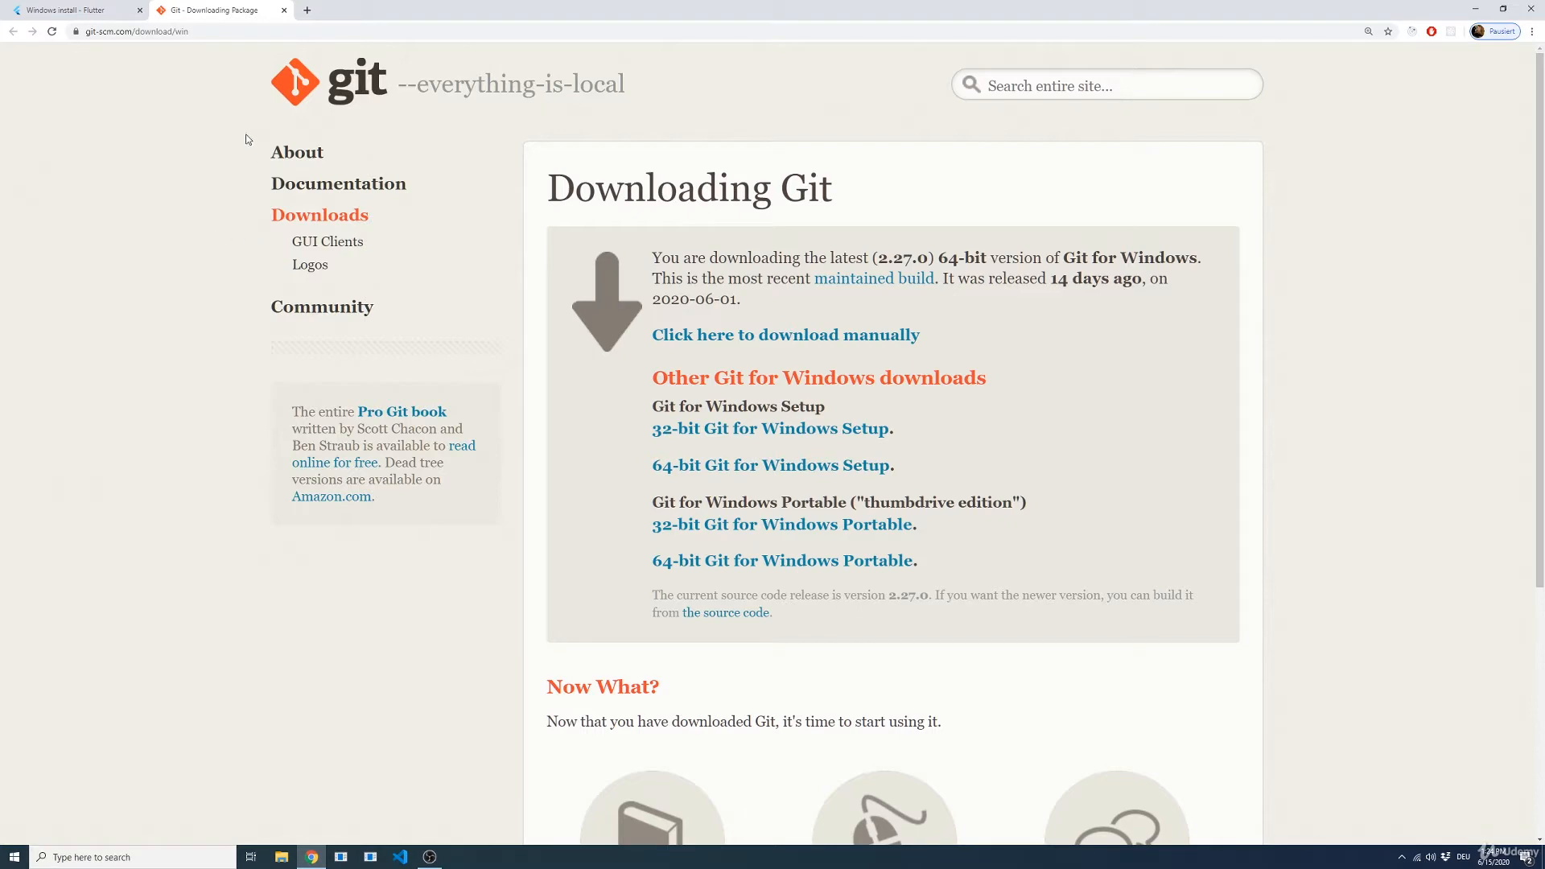
Step: Download the latest 64-bit Git for Windows installer, saving Git-2.27.0-64-bit.exe in the Downloads folder
click(86, 10)
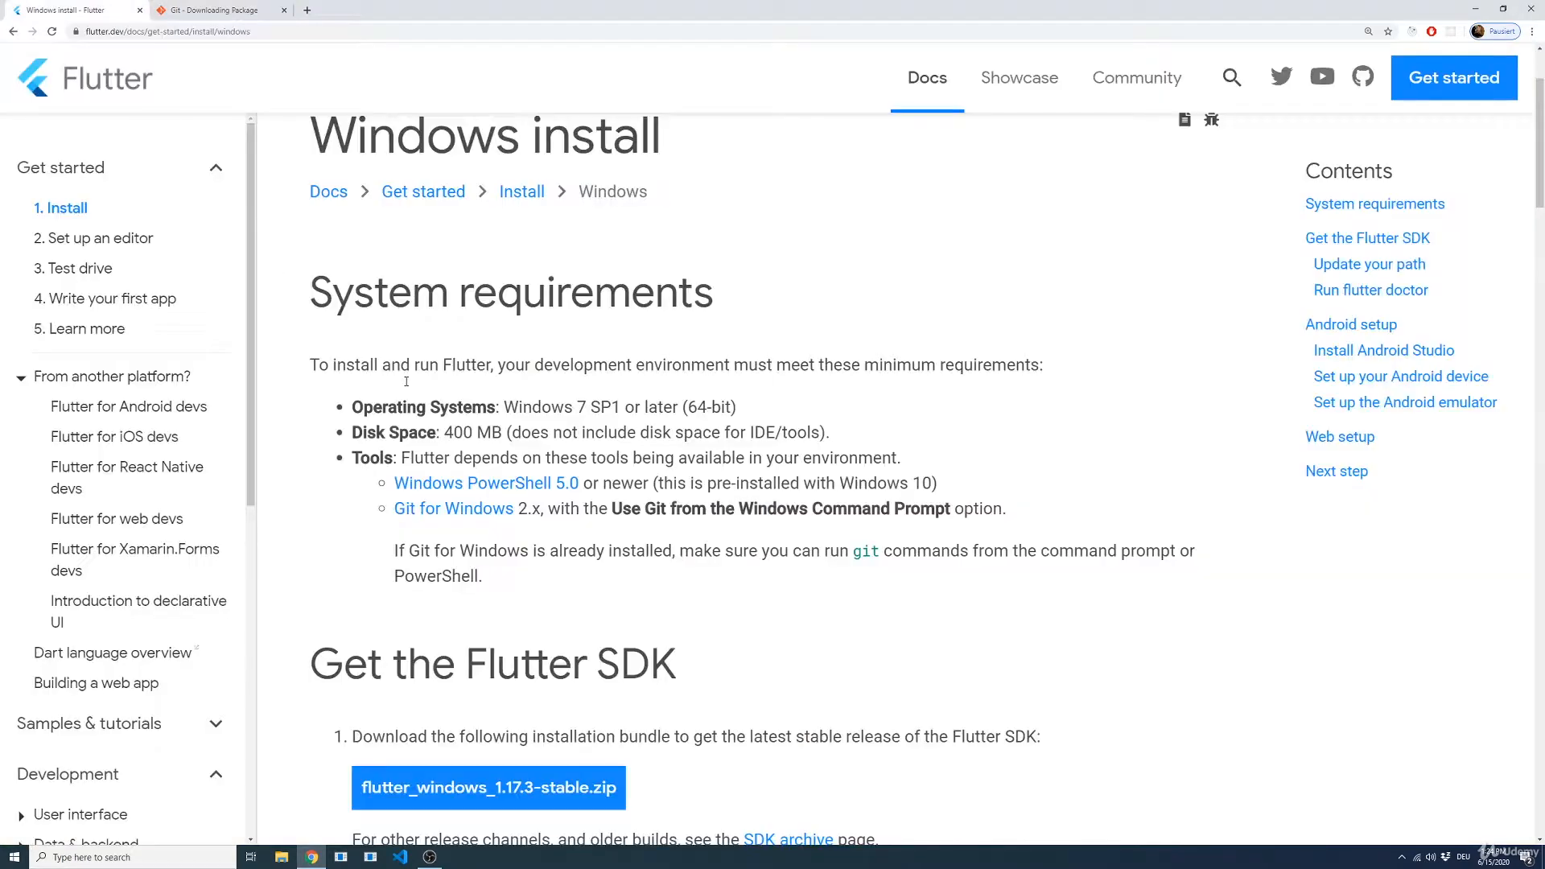
click(447, 509)
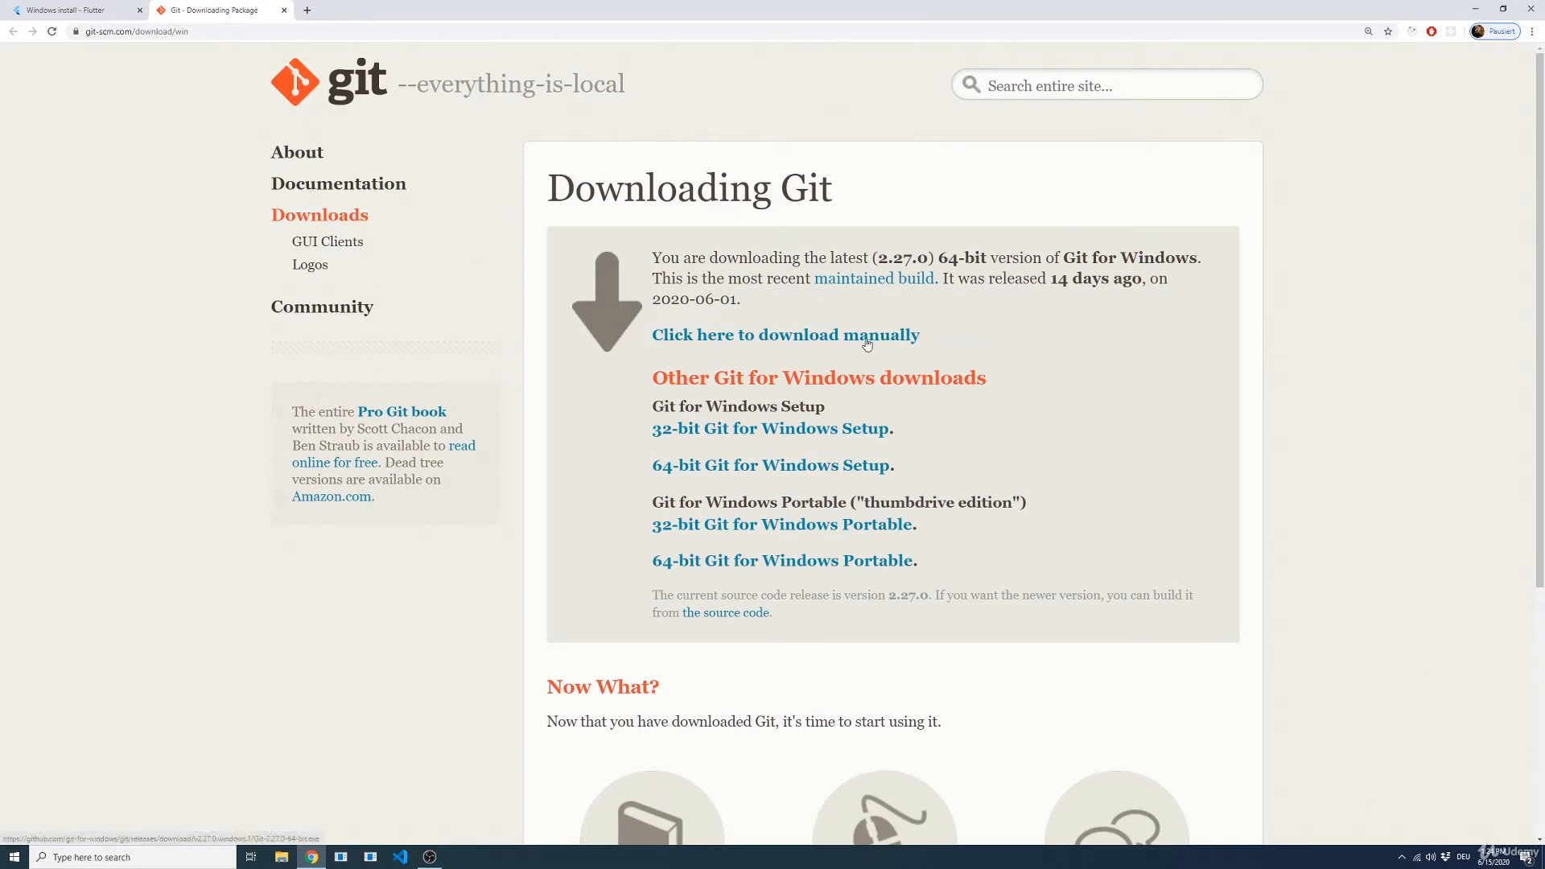
click(859, 342)
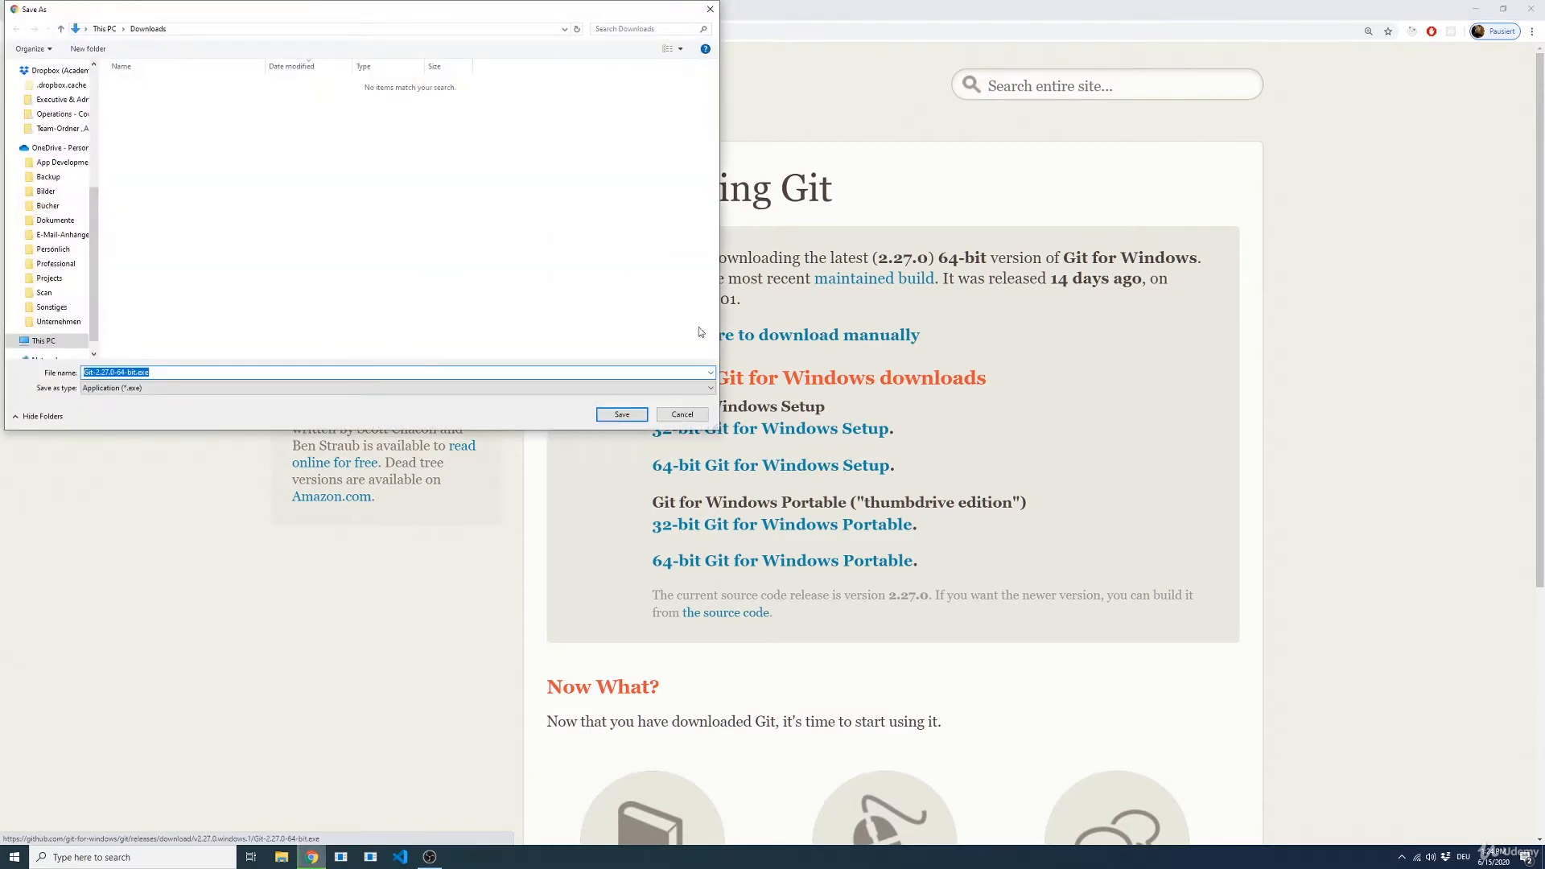
click(622, 415)
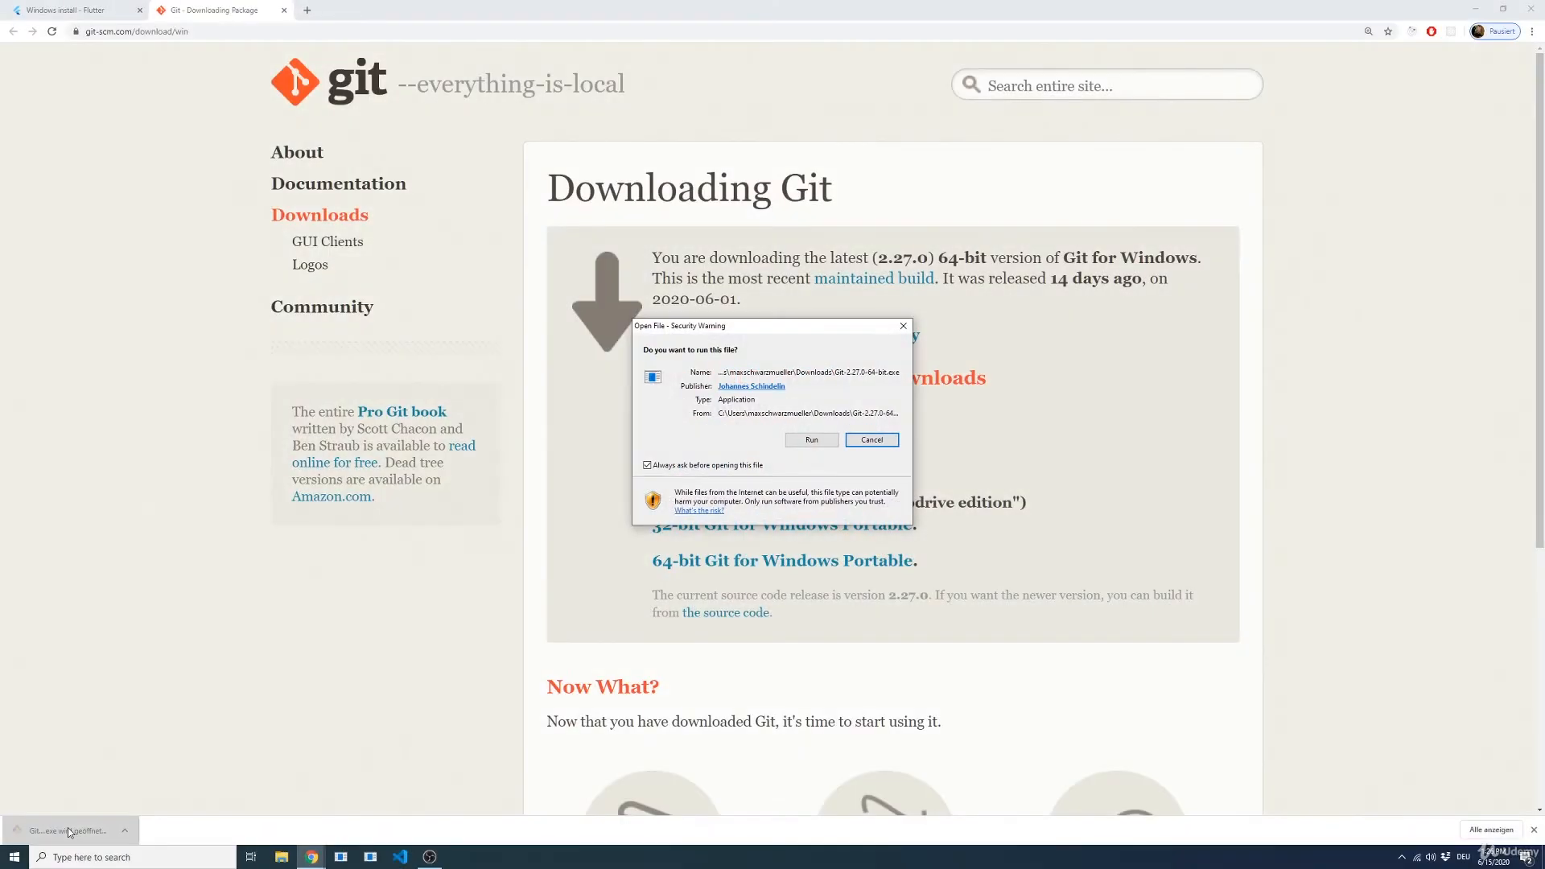
Step: Run the Git installer, accept the license and default components, and use Visual Studio Code as Git's default editor
click(819, 440)
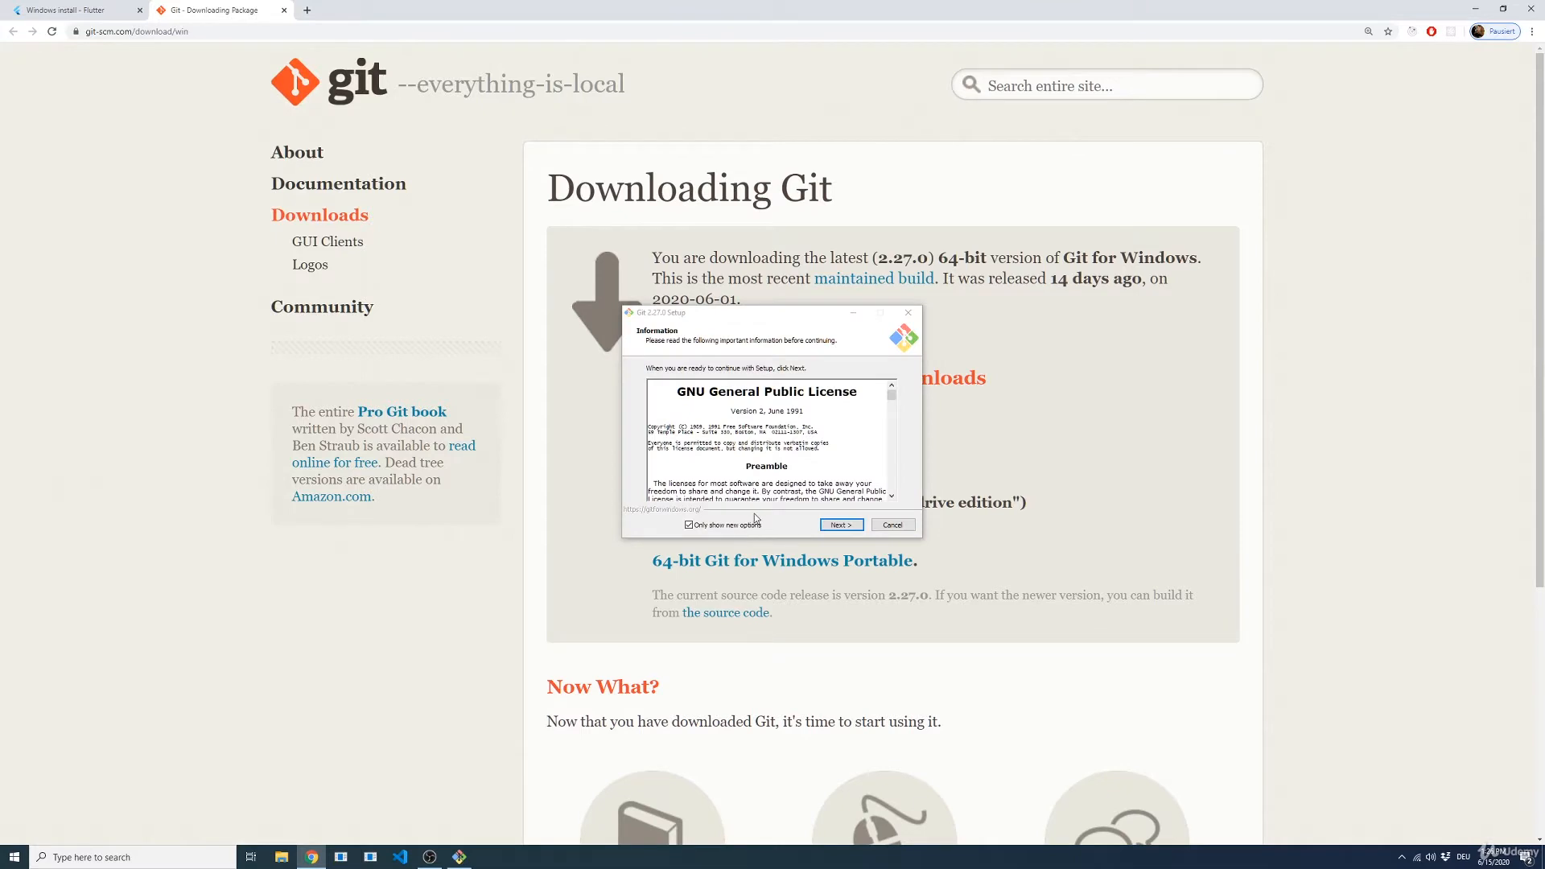
click(837, 528)
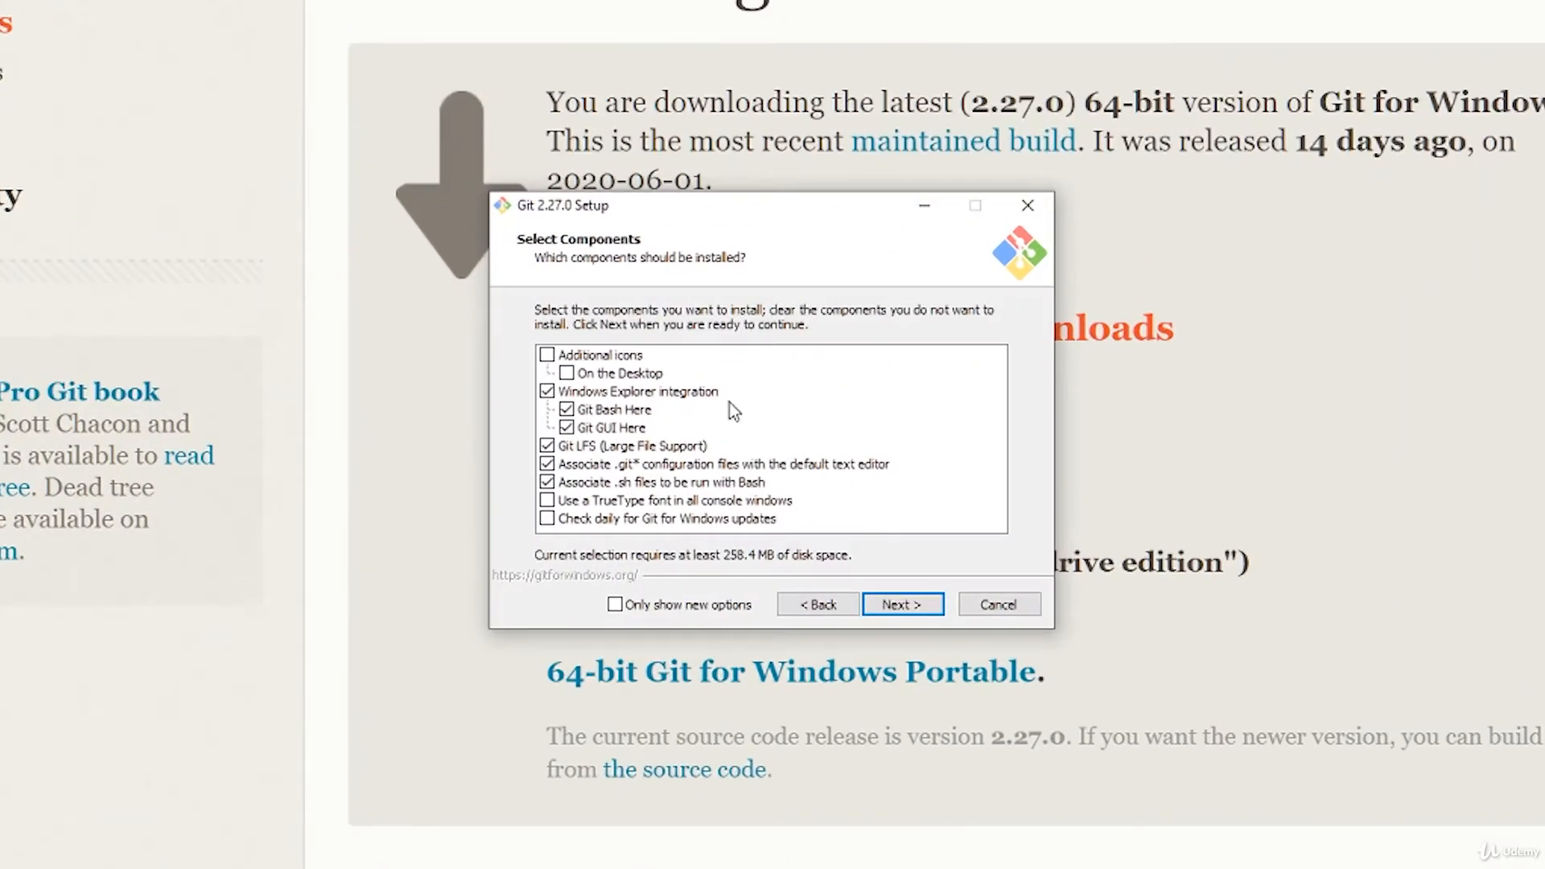
click(908, 616)
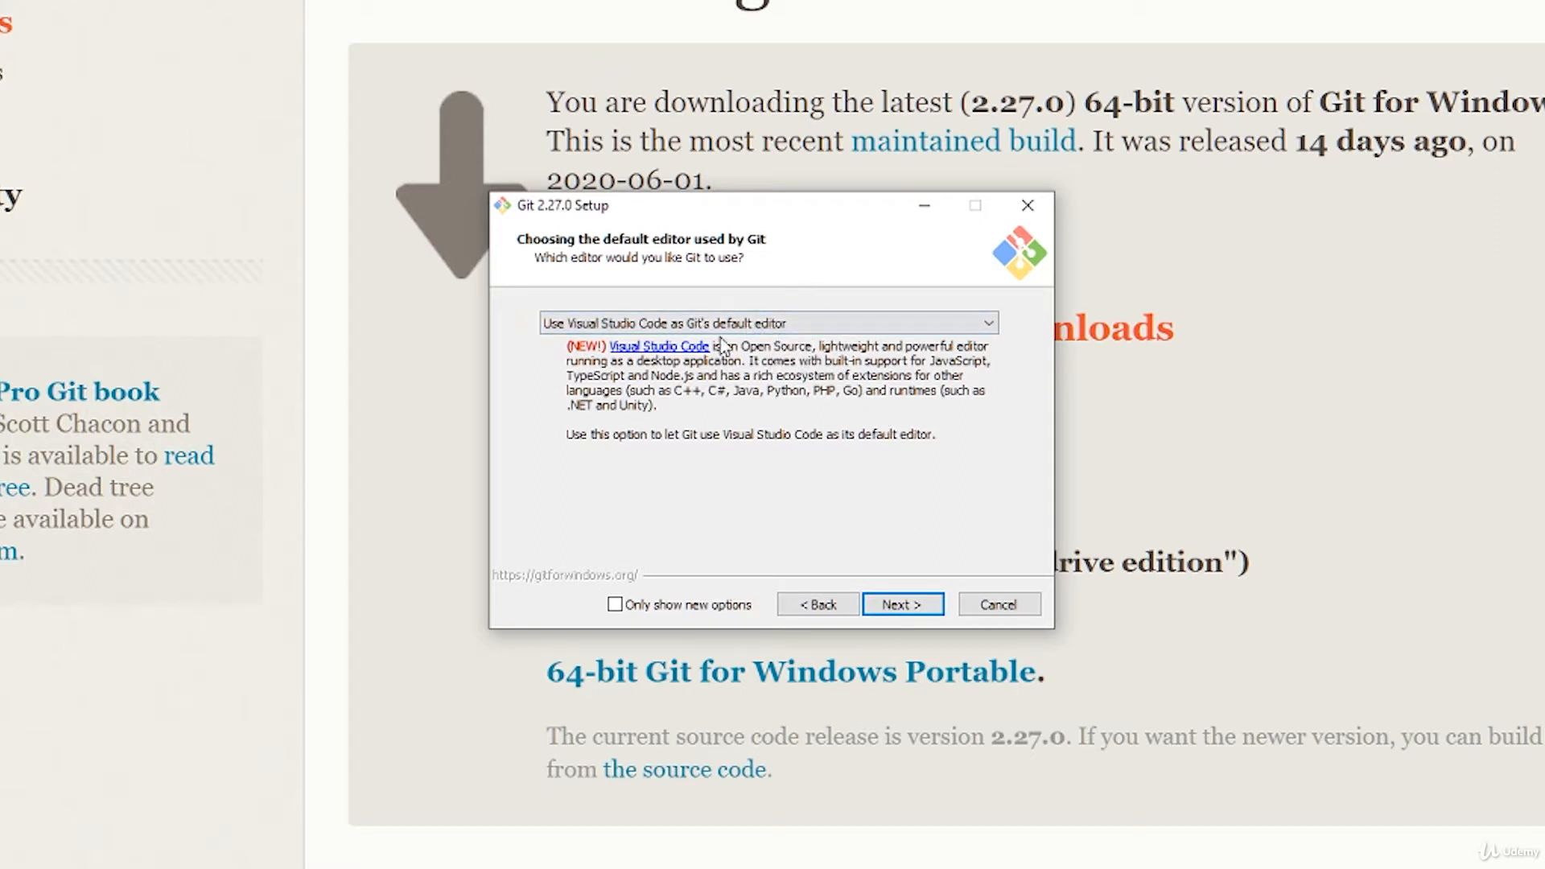
click(899, 605)
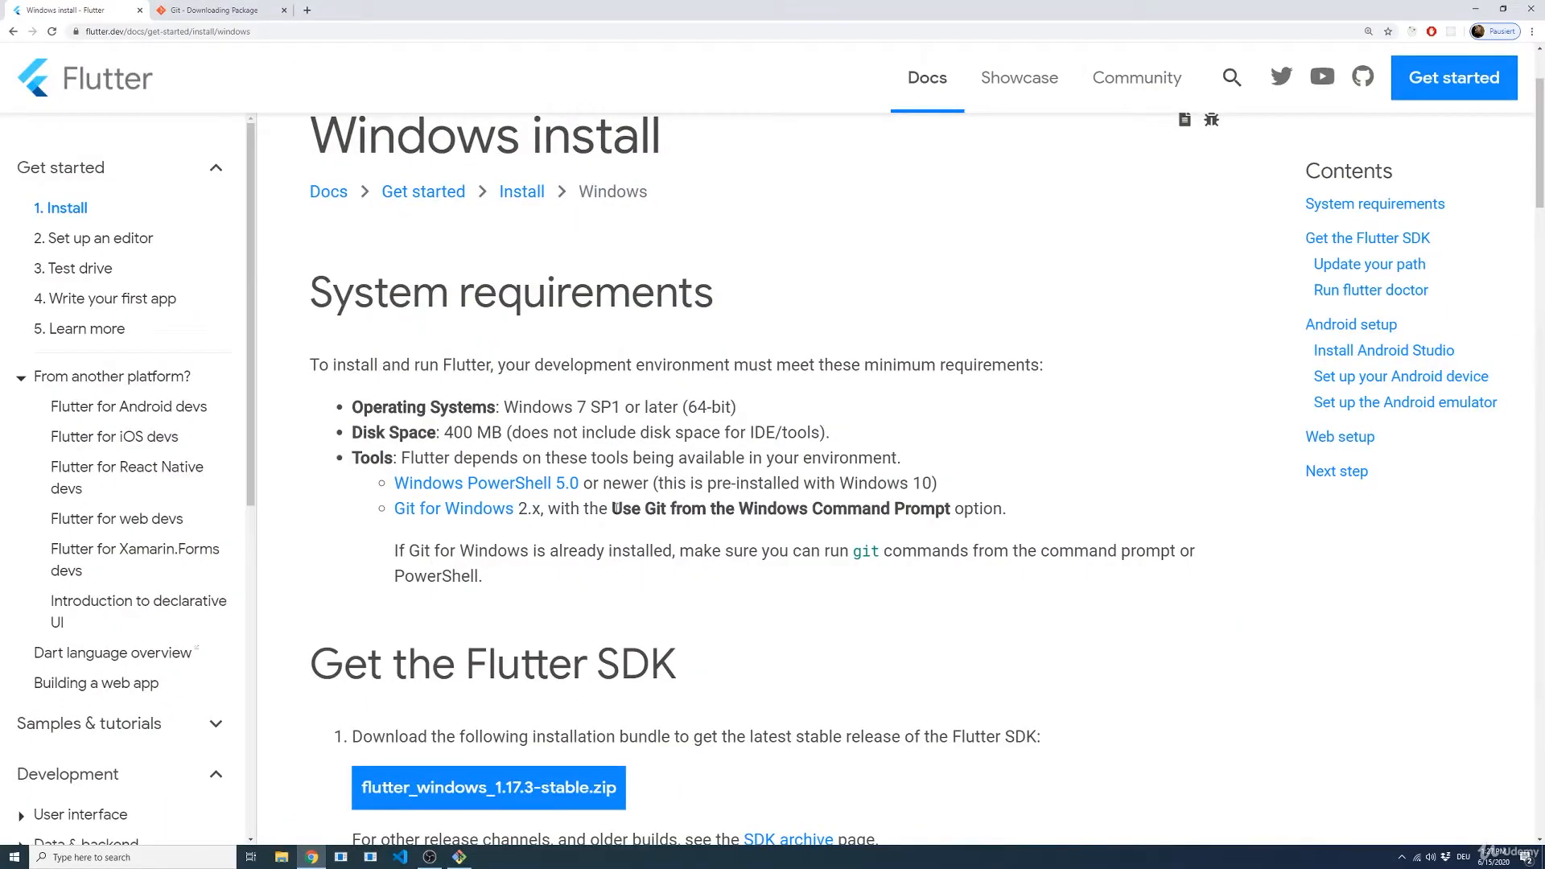
Step: Compare Flutter's required Git option with the PATH choices and continue with "Git from the command line and also from 3rd-party software"
drag(612, 512, 952, 513)
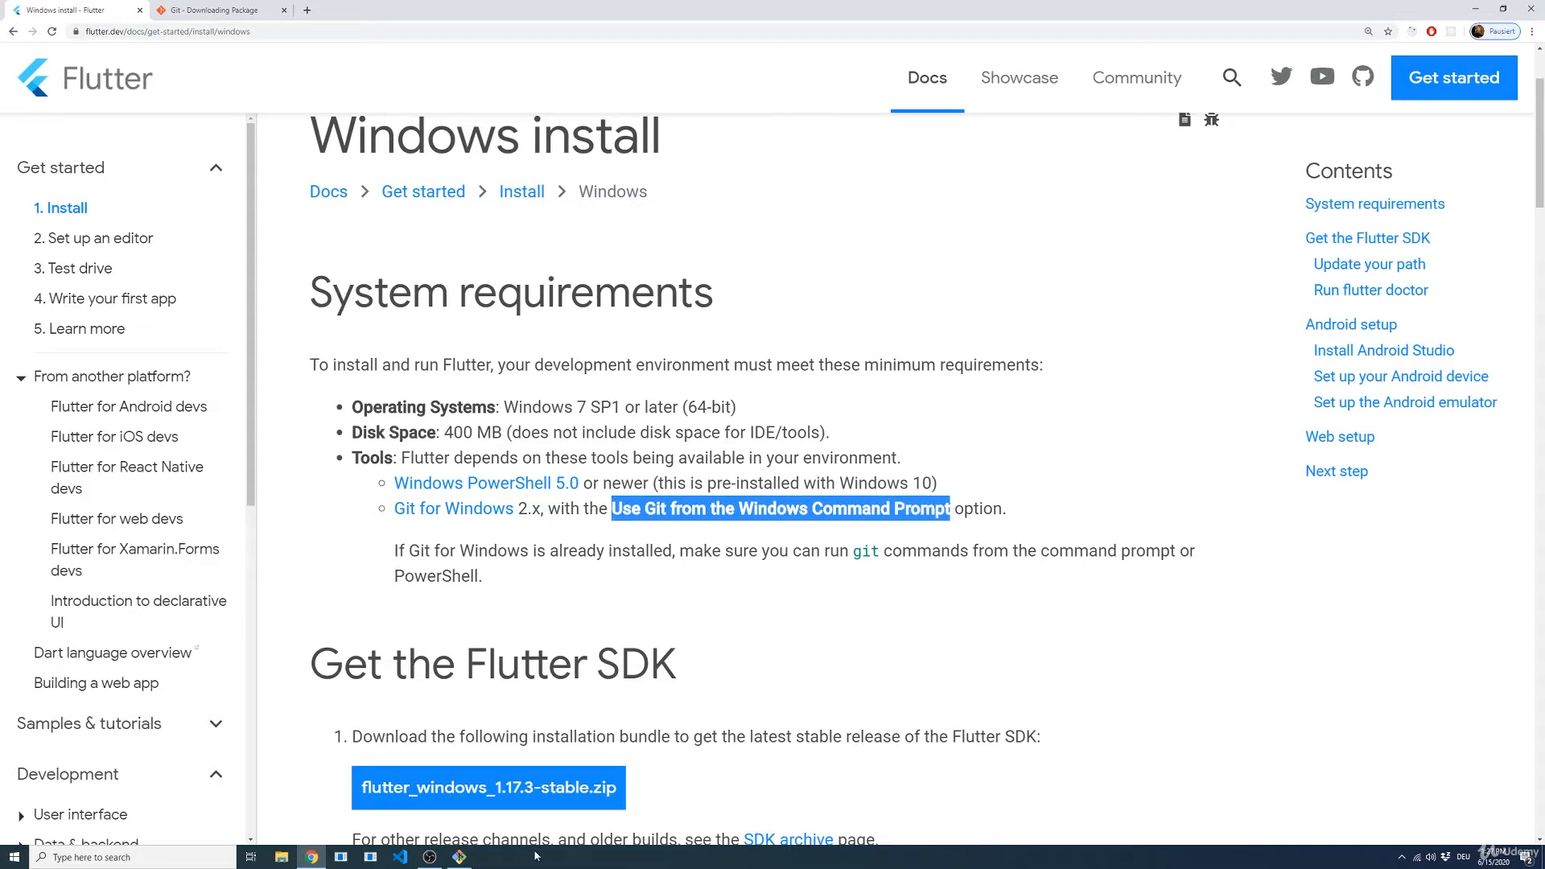
click(459, 858)
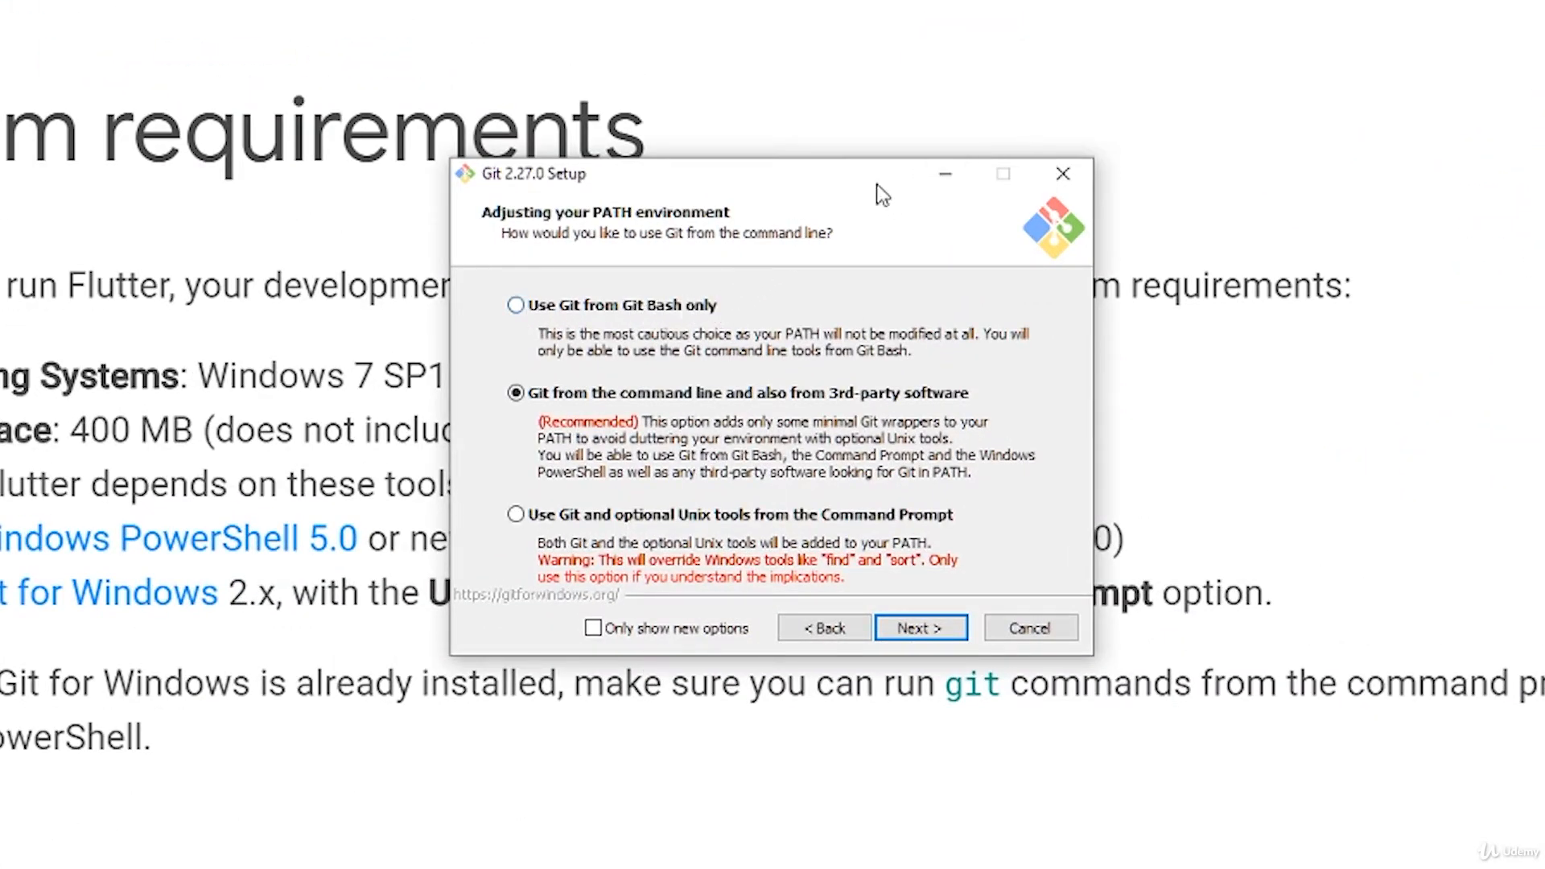
drag(876, 183, 1159, 0)
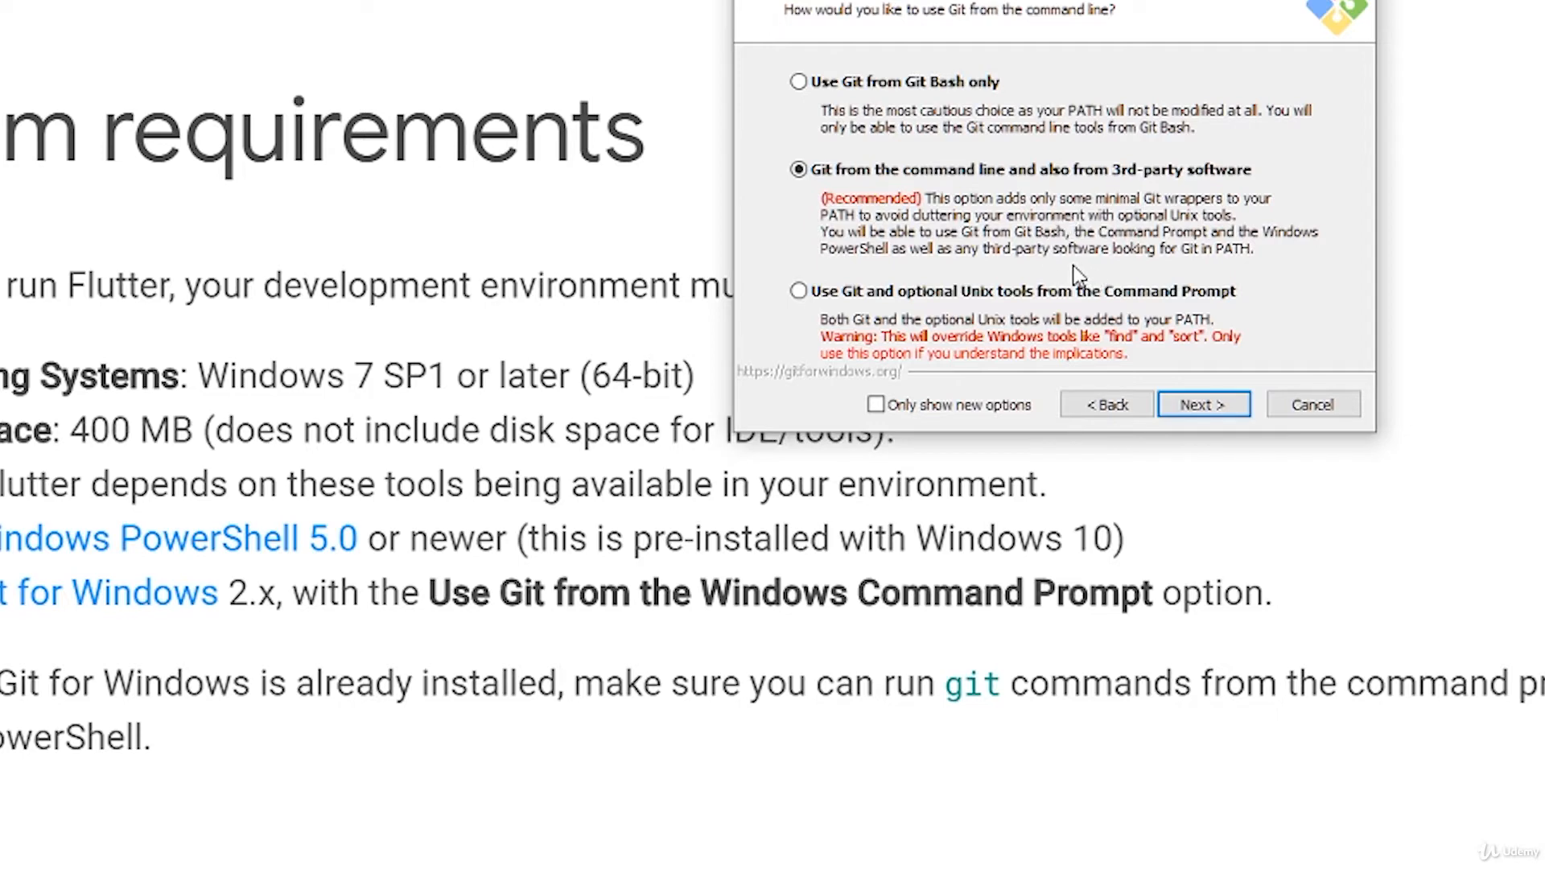
click(1204, 408)
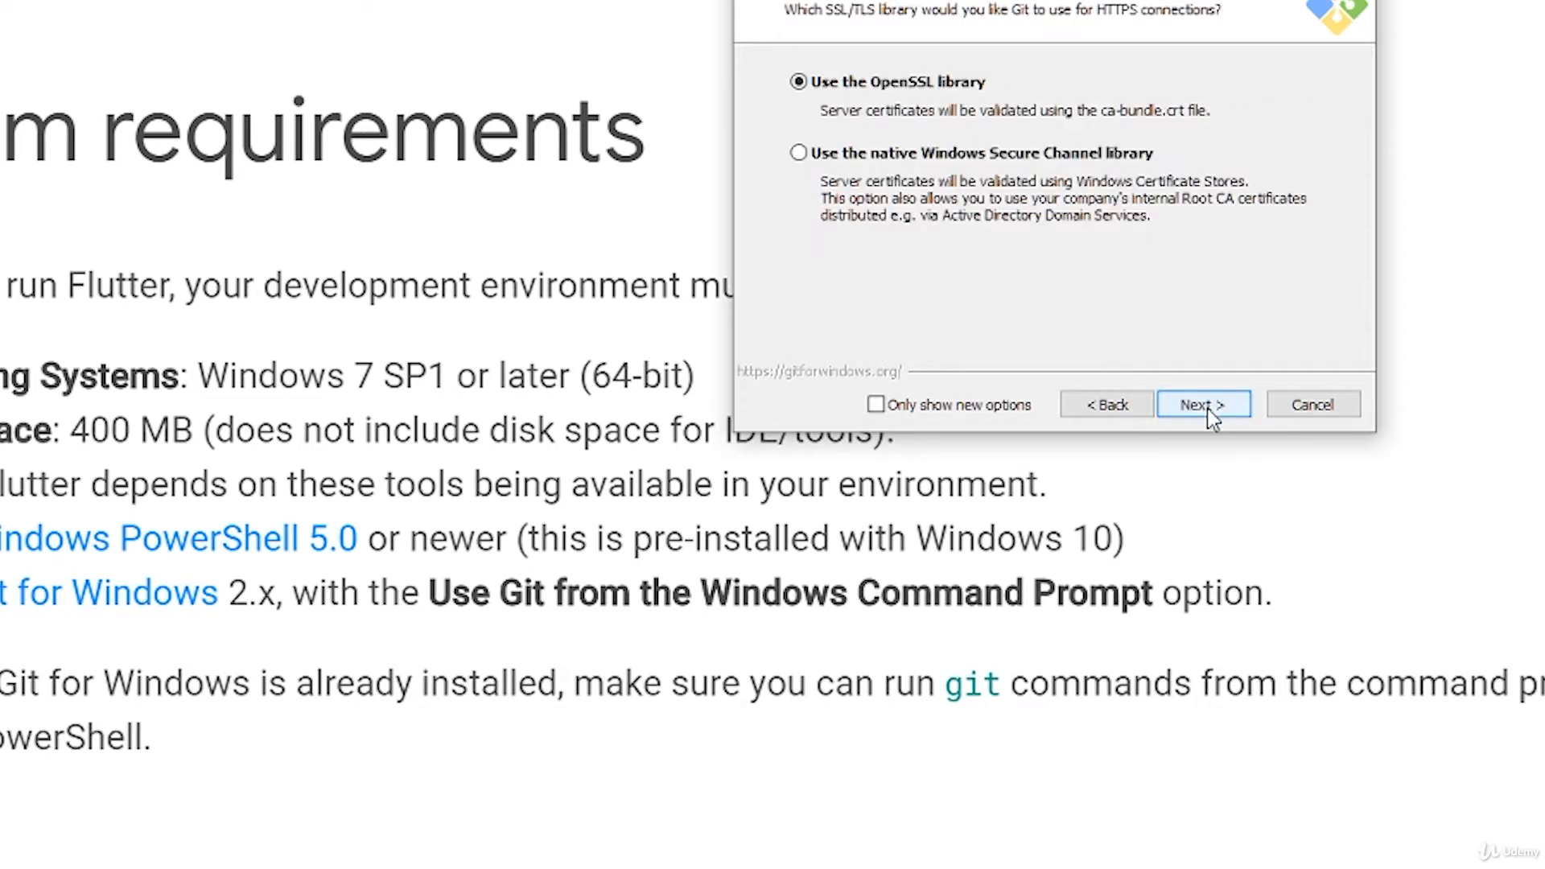
Step: Accept the default OpenSSL, line-ending, MinTTY, git pull and extra options, leave experimental support off, and complete the Git installation
click(1207, 409)
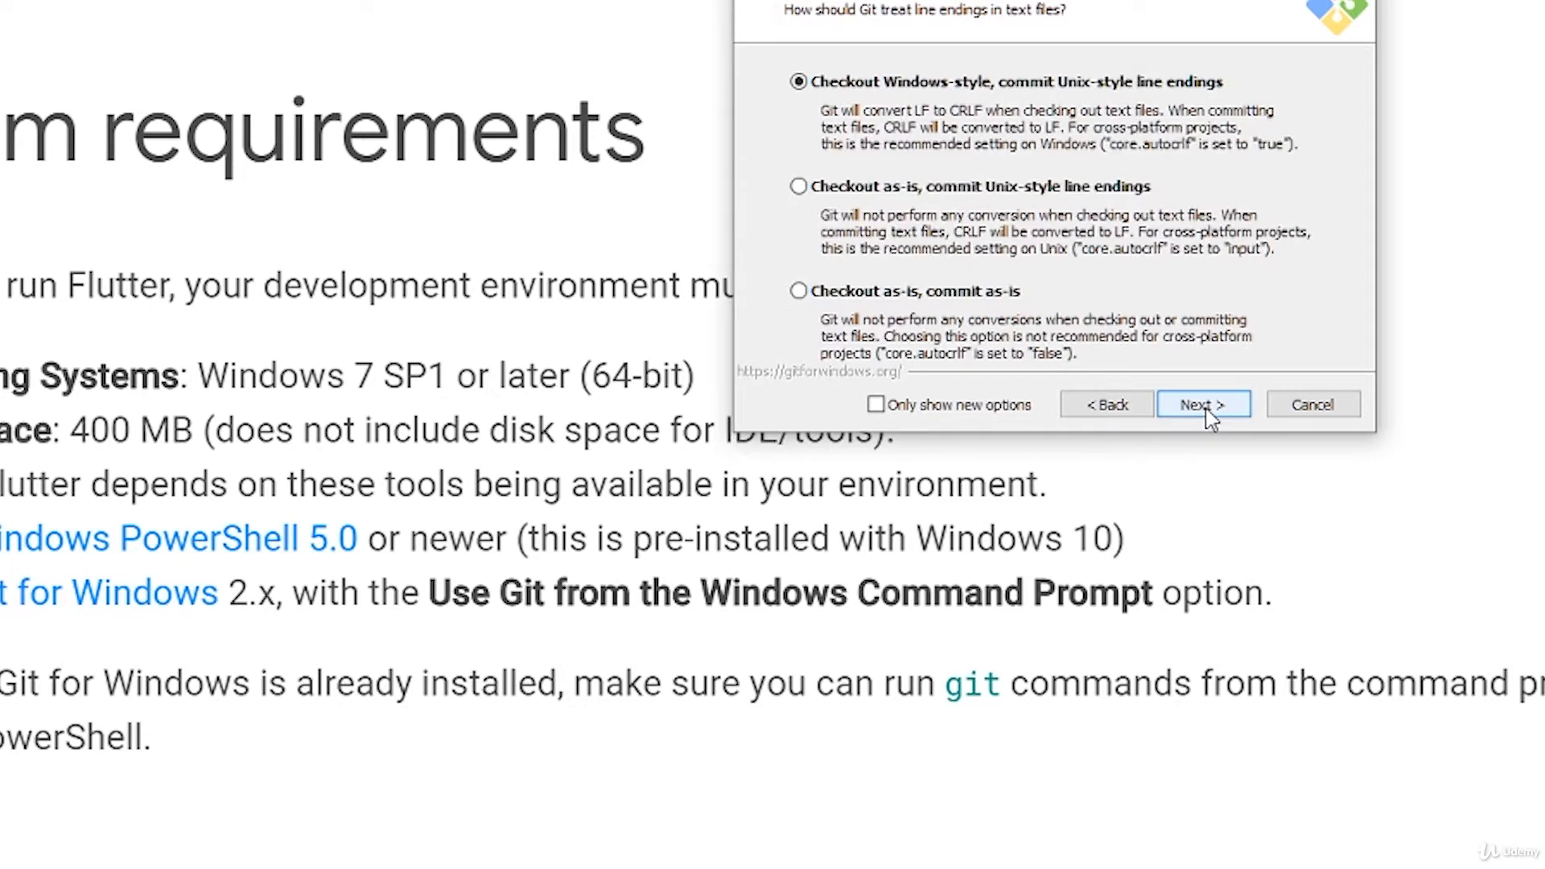
click(1214, 409)
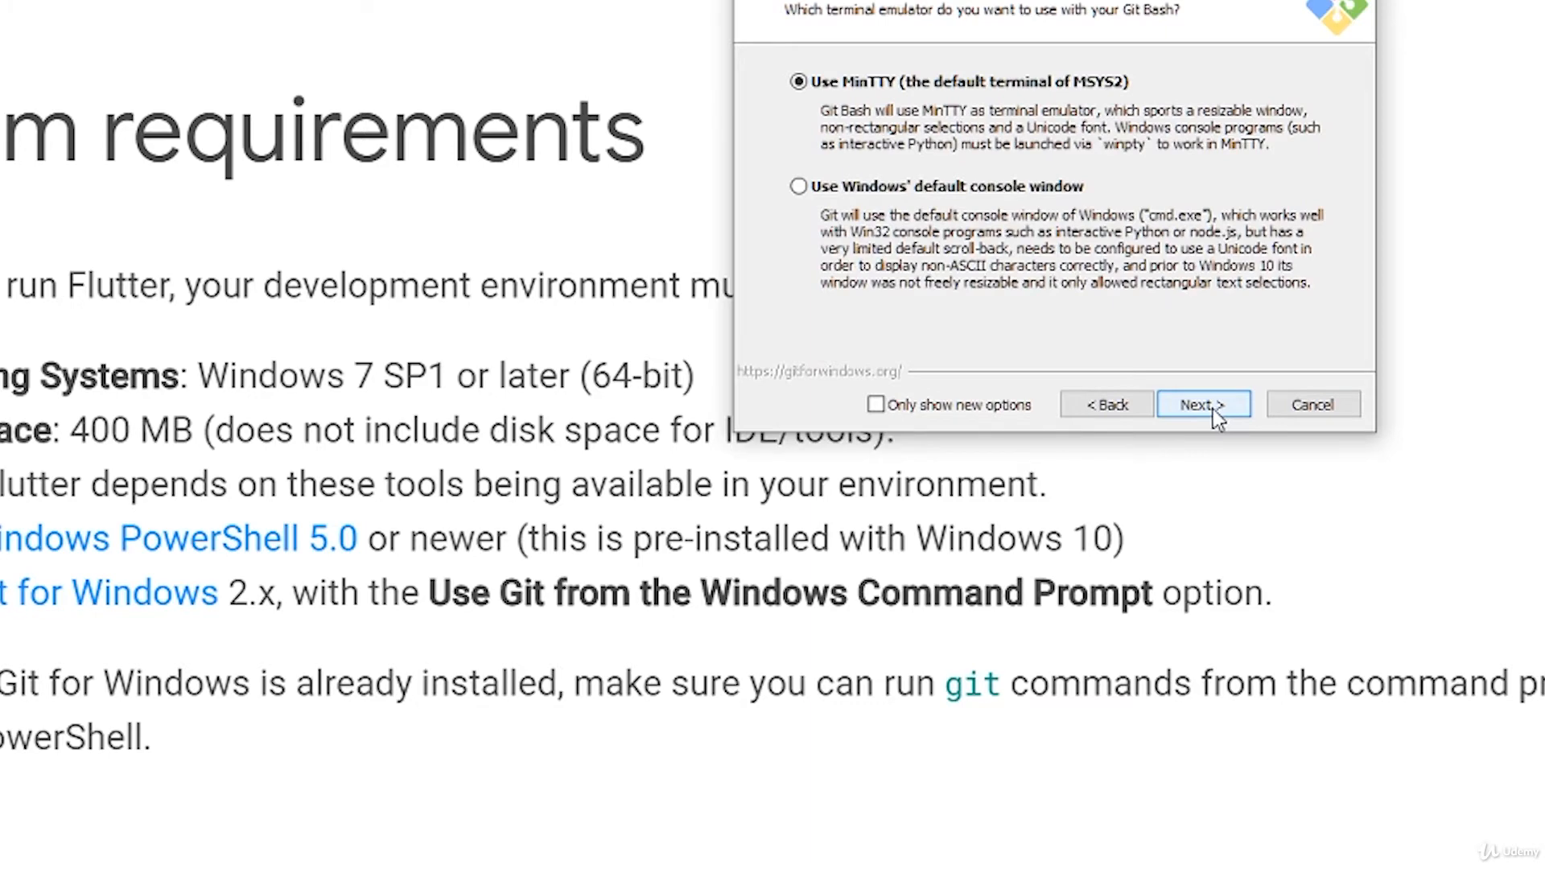
click(1213, 409)
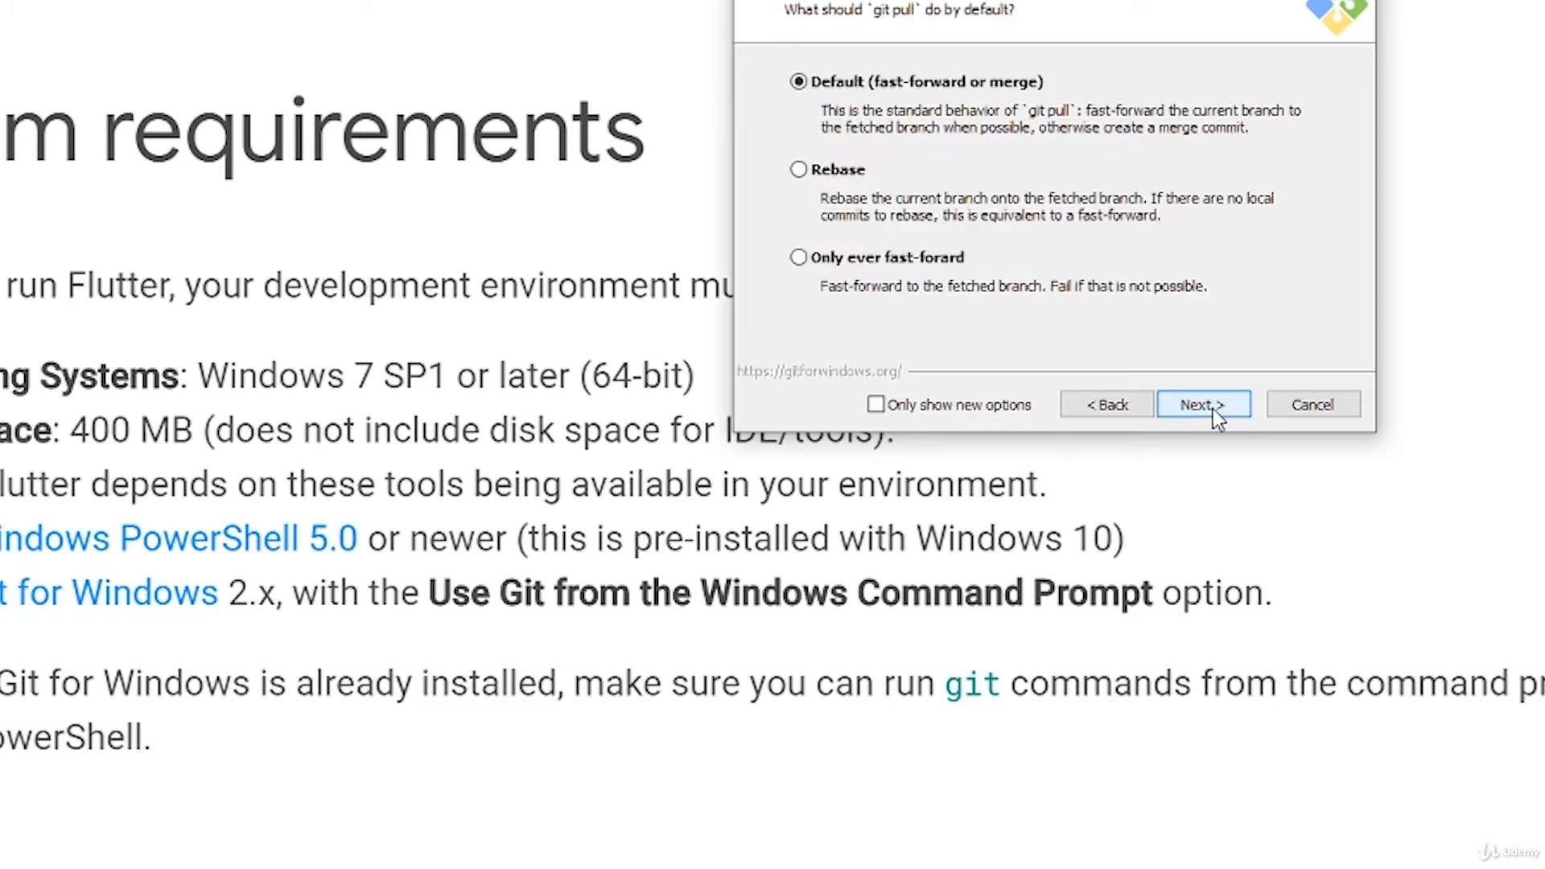
click(1213, 407)
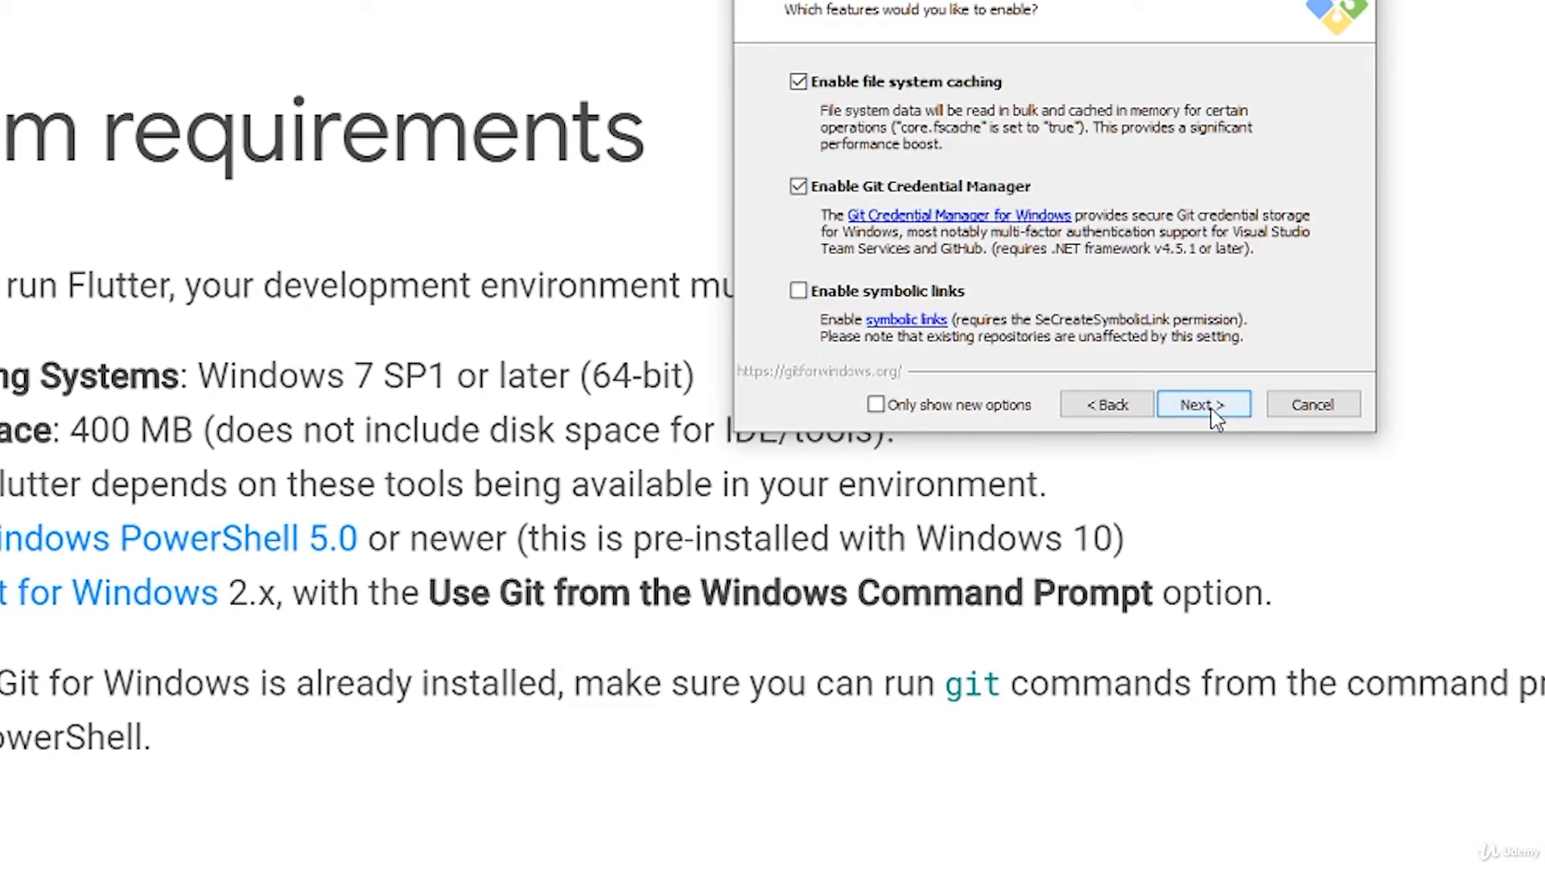
click(1214, 404)
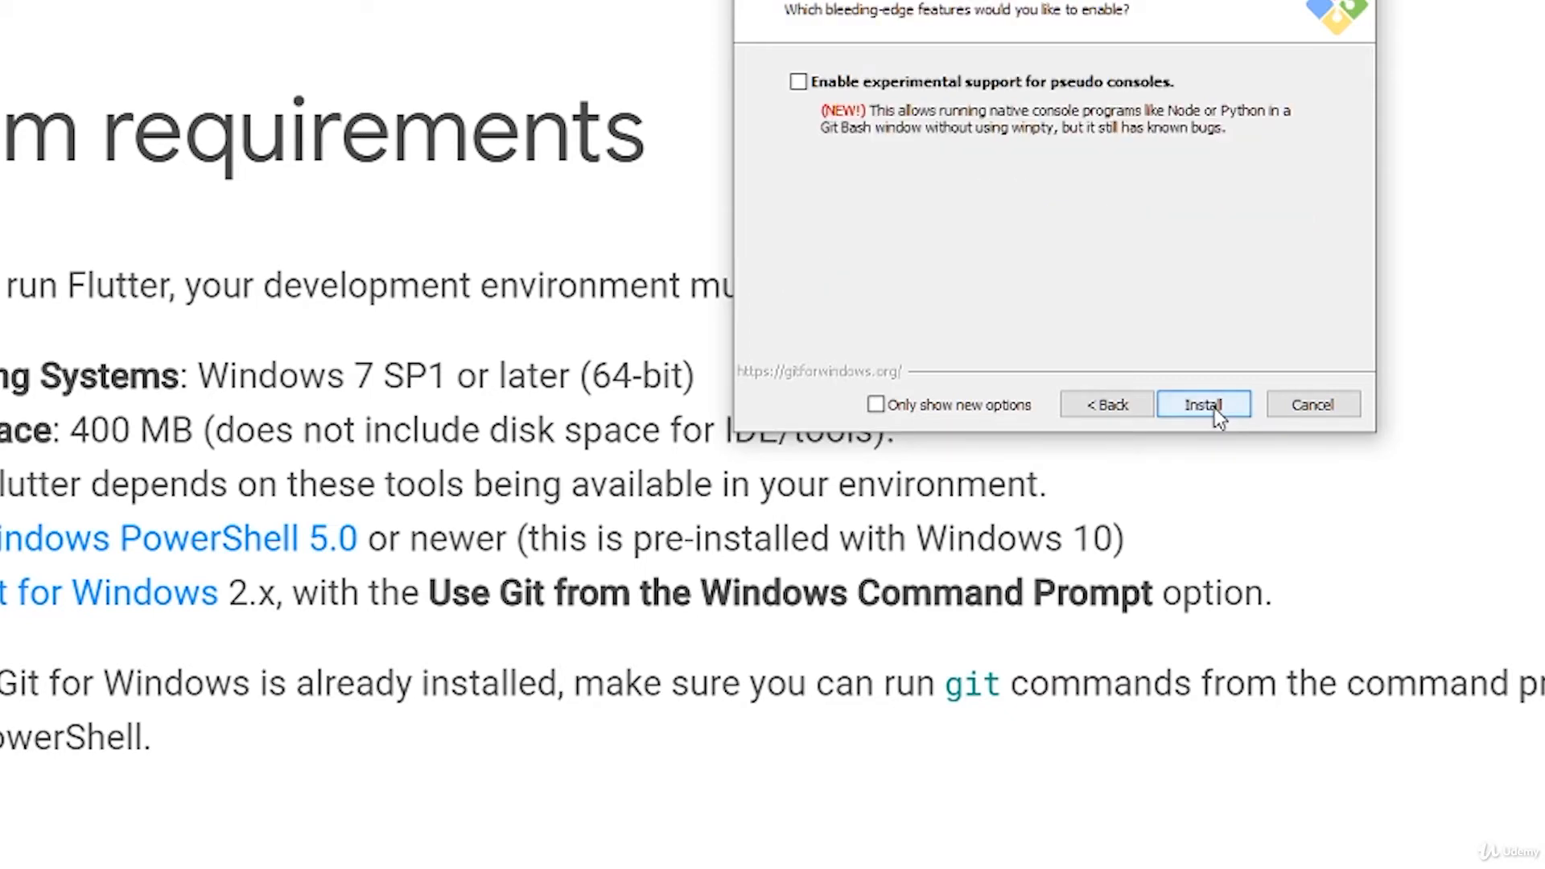
click(1214, 408)
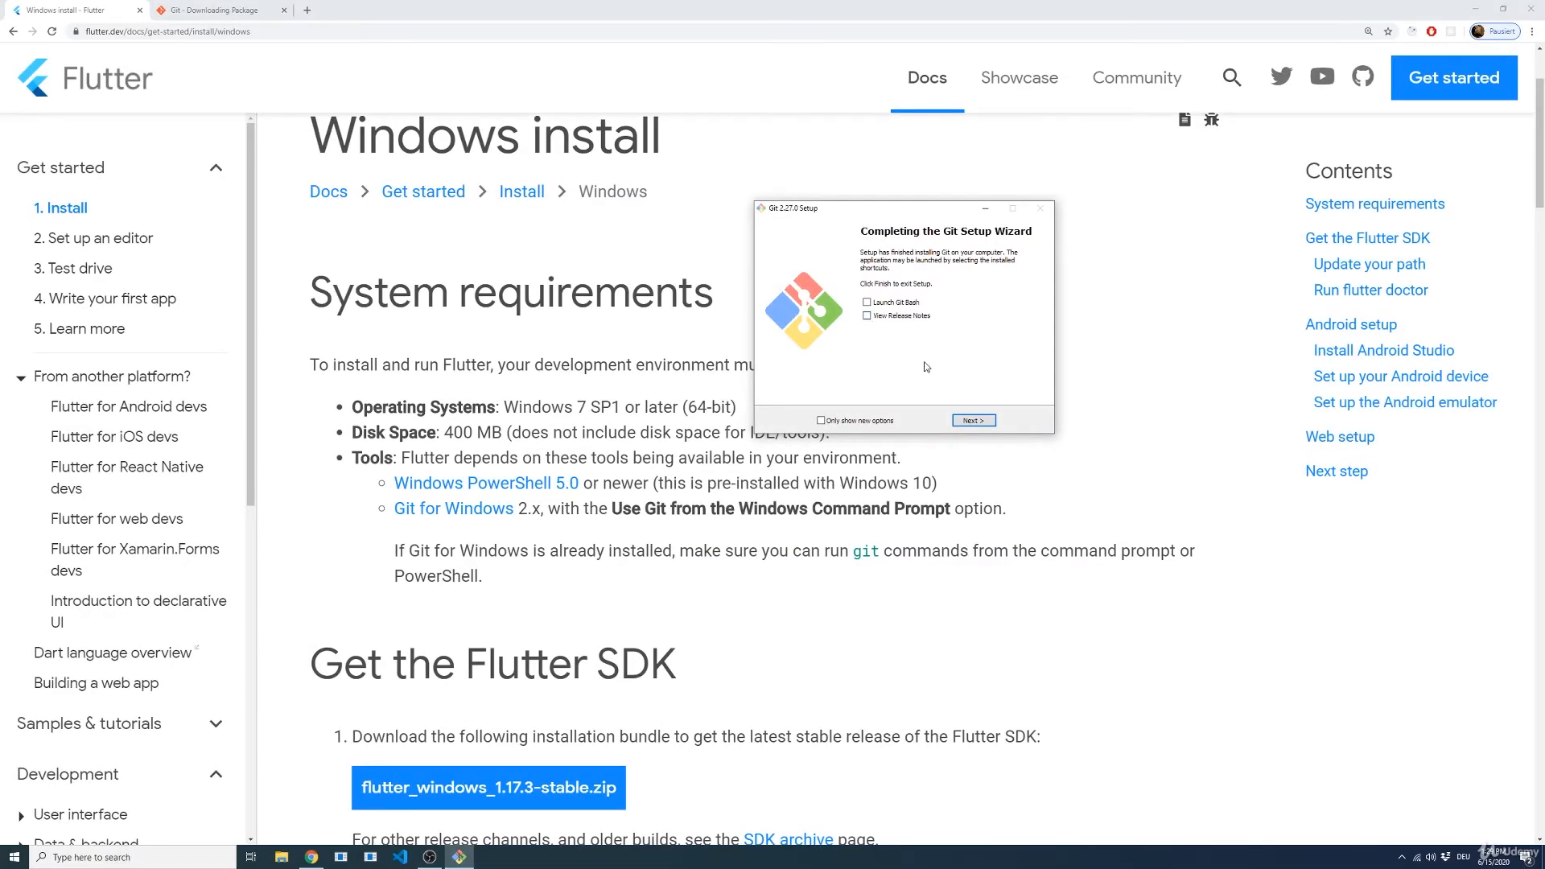
click(973, 420)
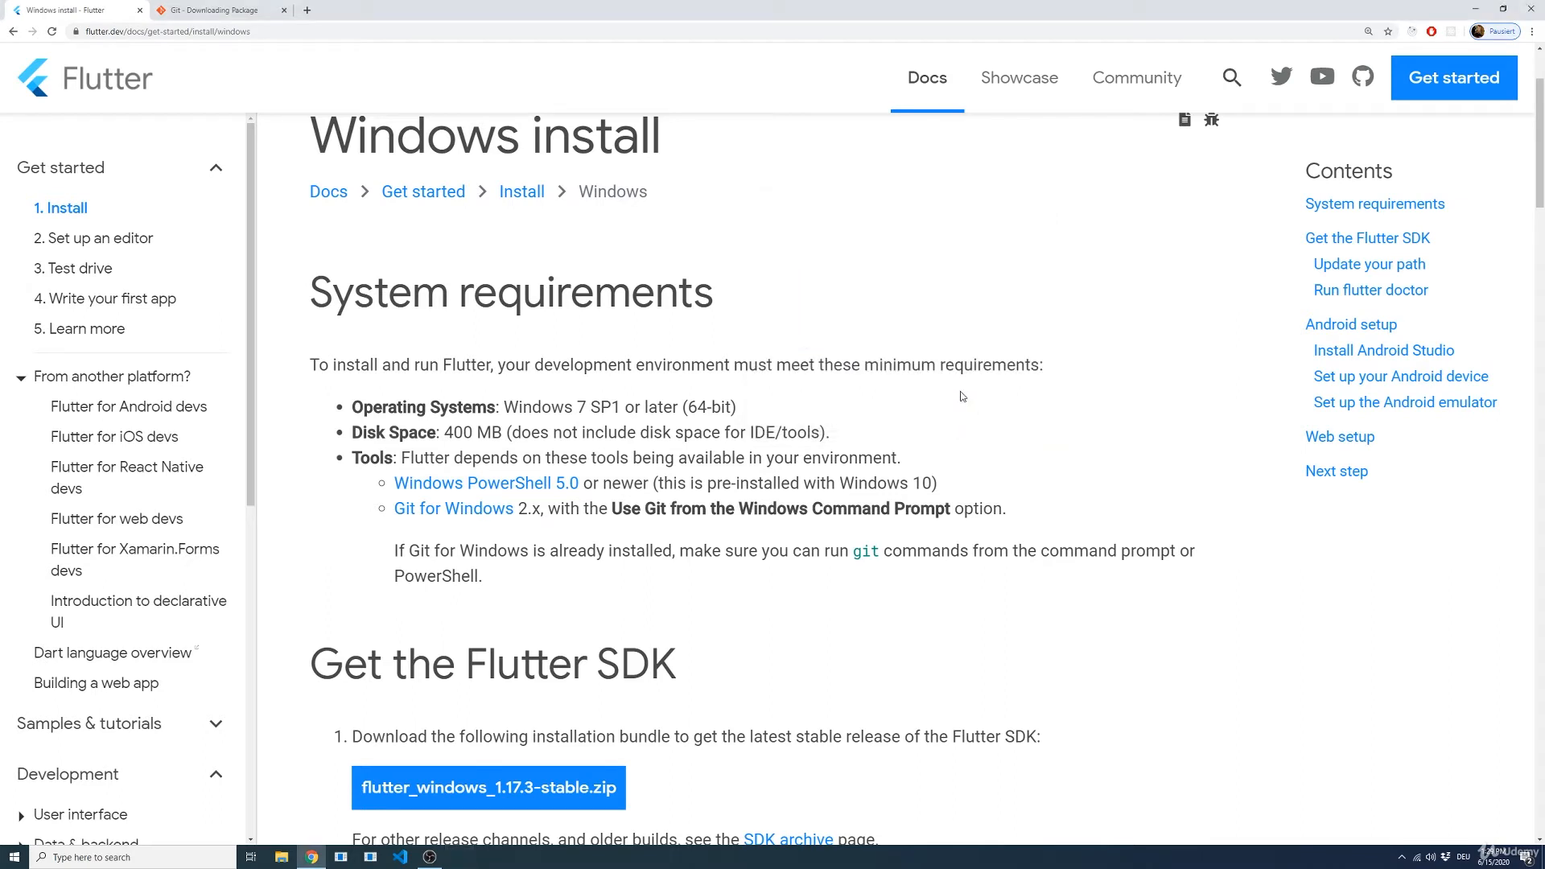
Step: Check the Git installation by running the git command in Windows PowerShell, closing the PowerShell window when done
key(super)
text(power)
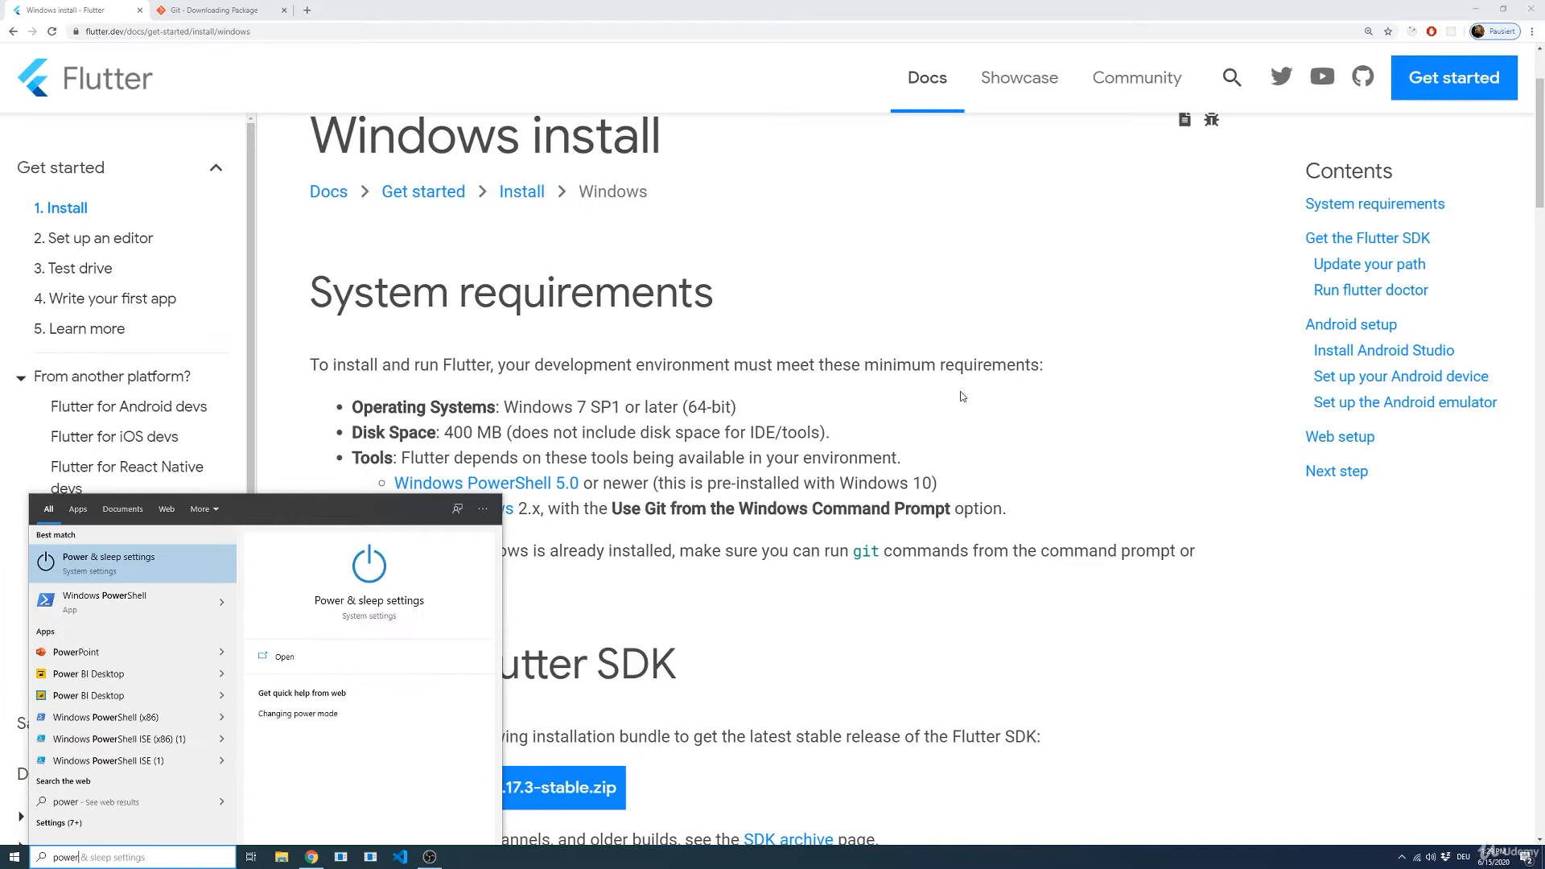
key(Down)
key(Return)
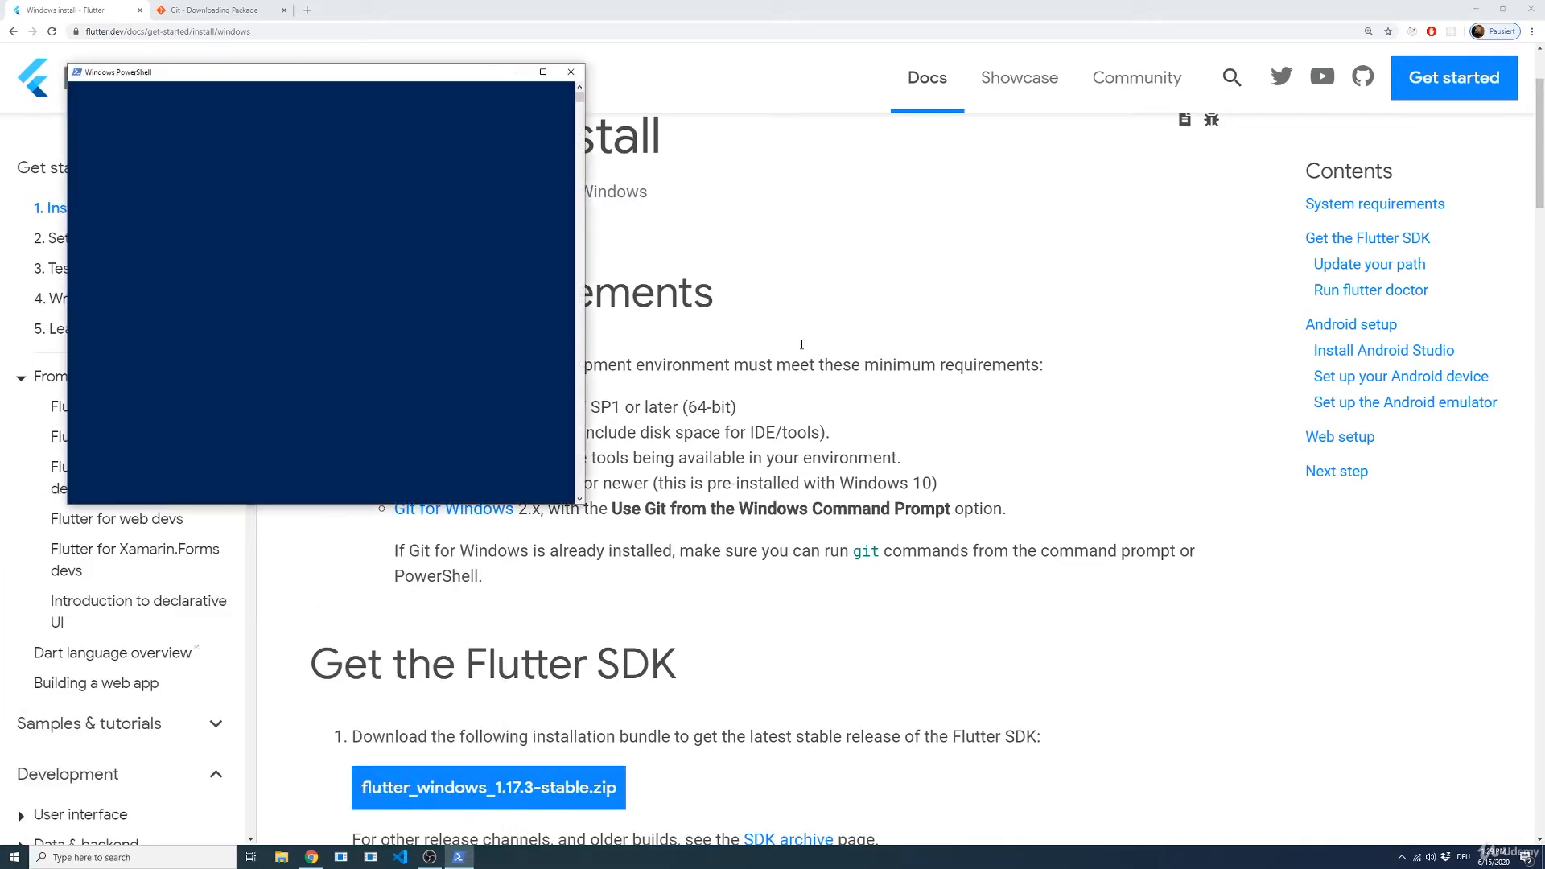
click(514, 207)
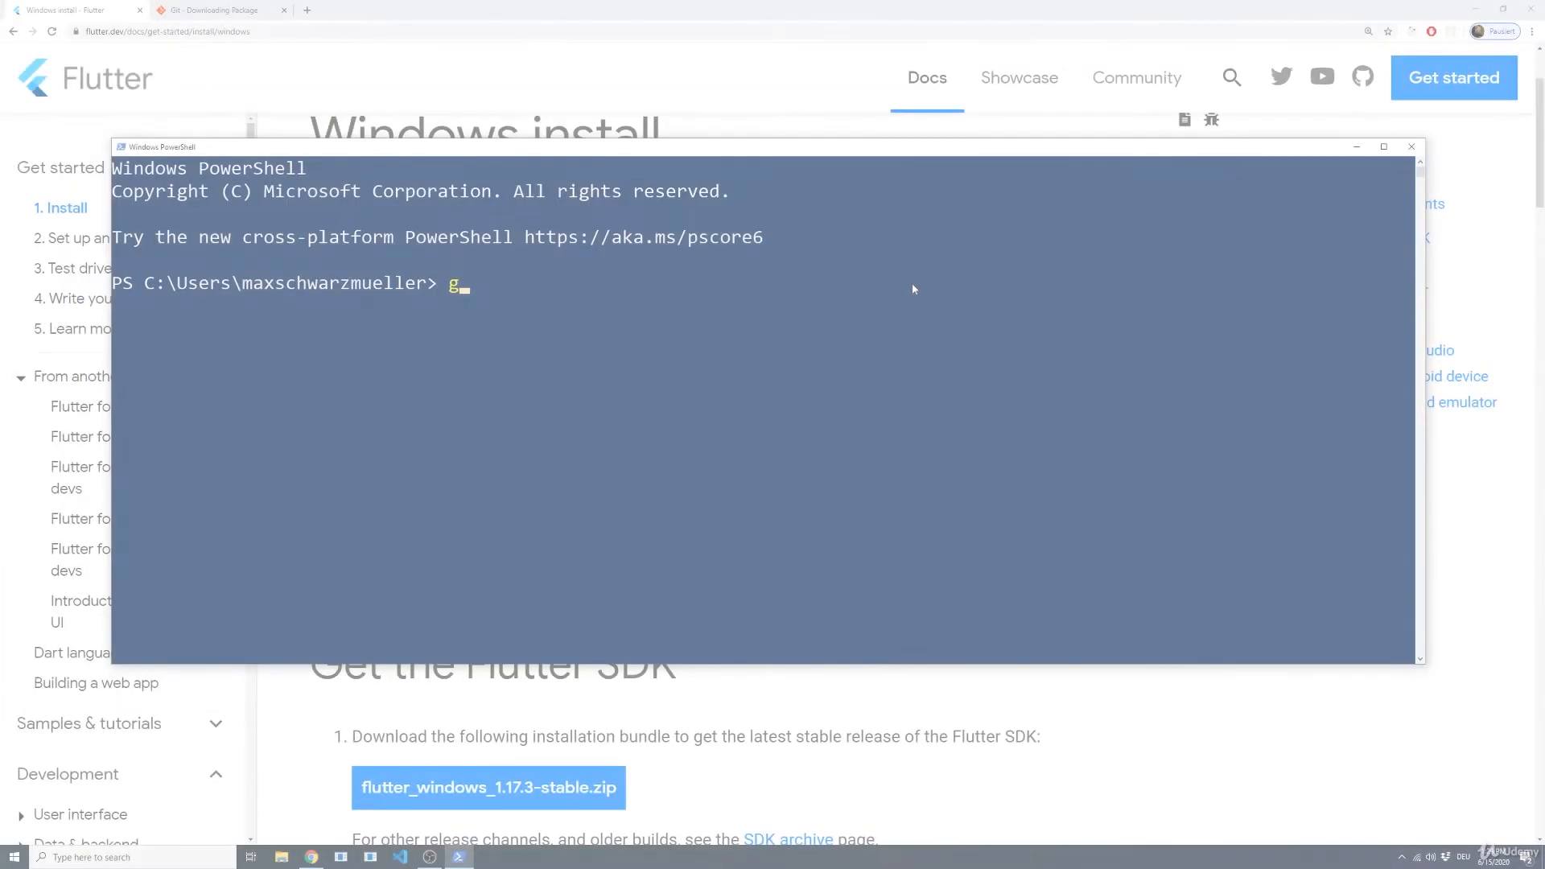
text(t)
key(Return)
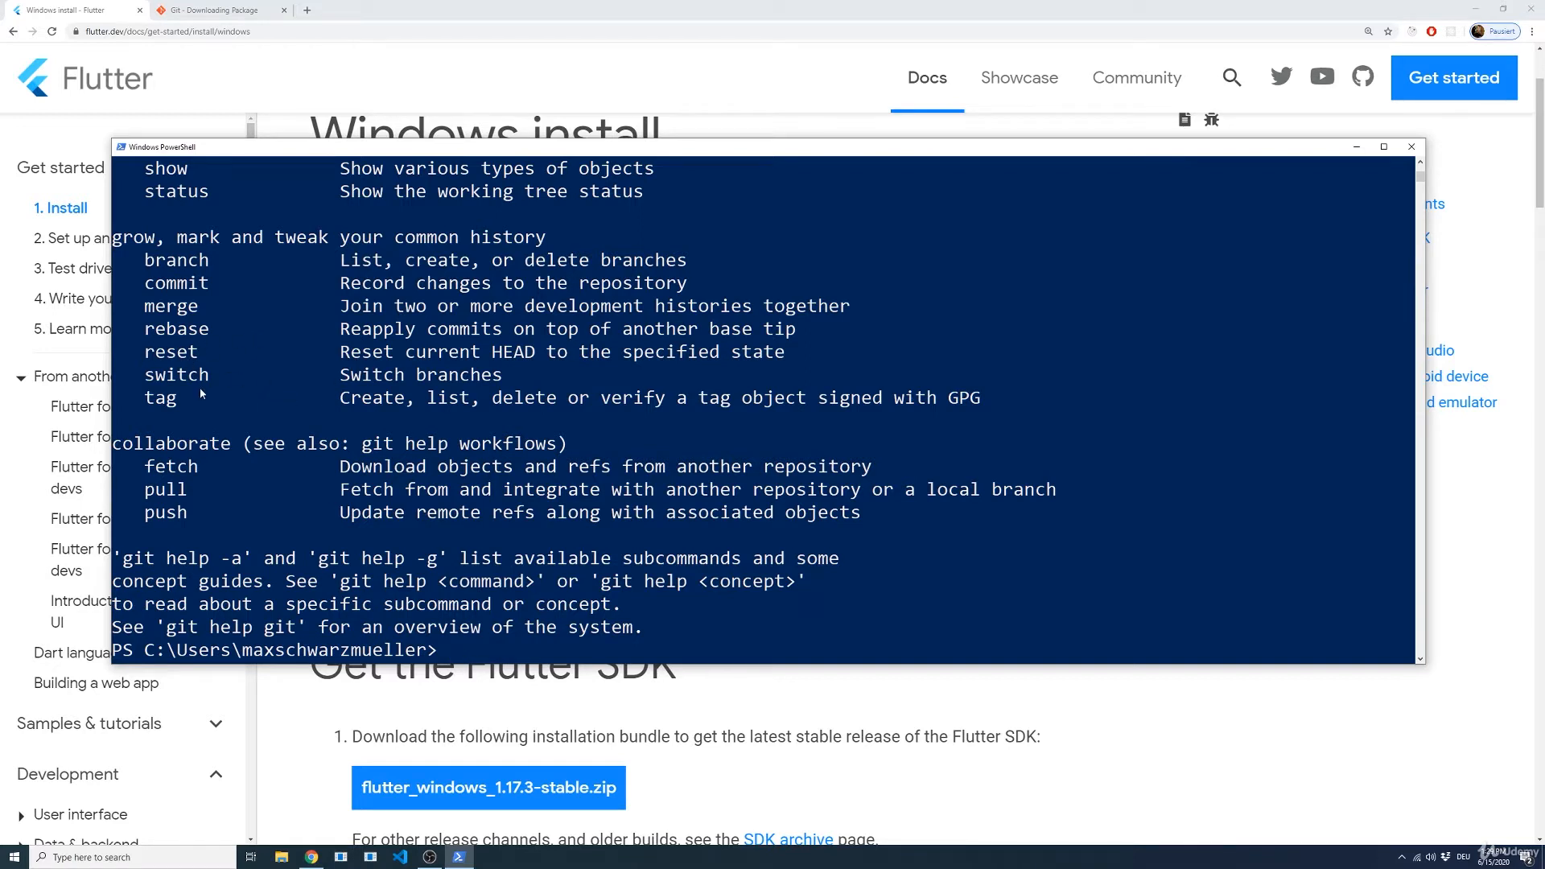
click(1412, 148)
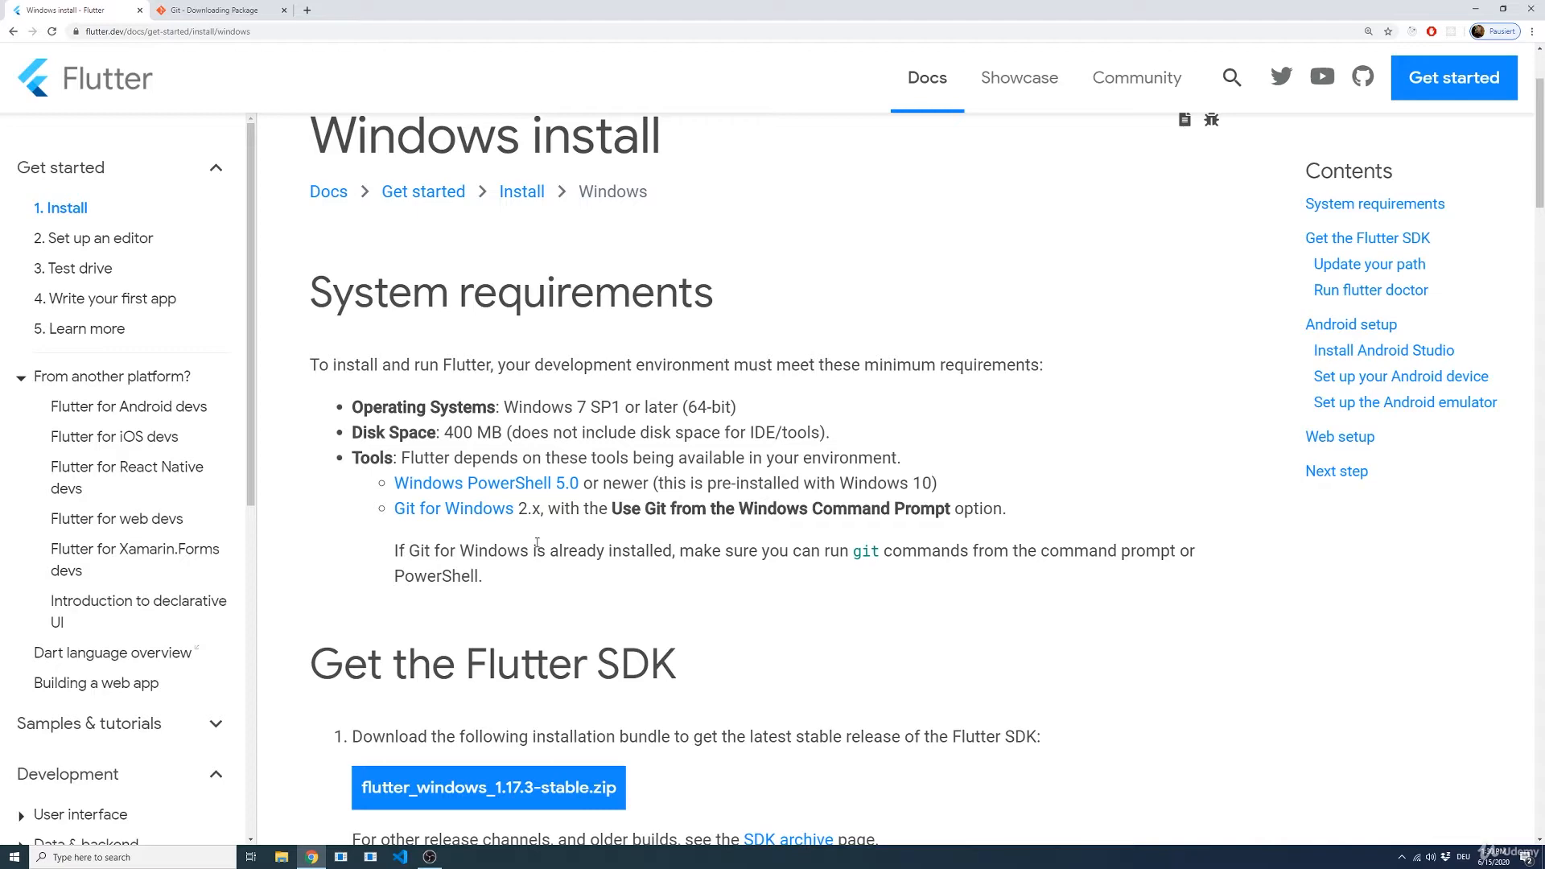
Step: Download the flutter_windows_1.17.3-stable.zip bundle from the Get the Flutter SDK section and open the archive
scroll(491, 513, down, 1)
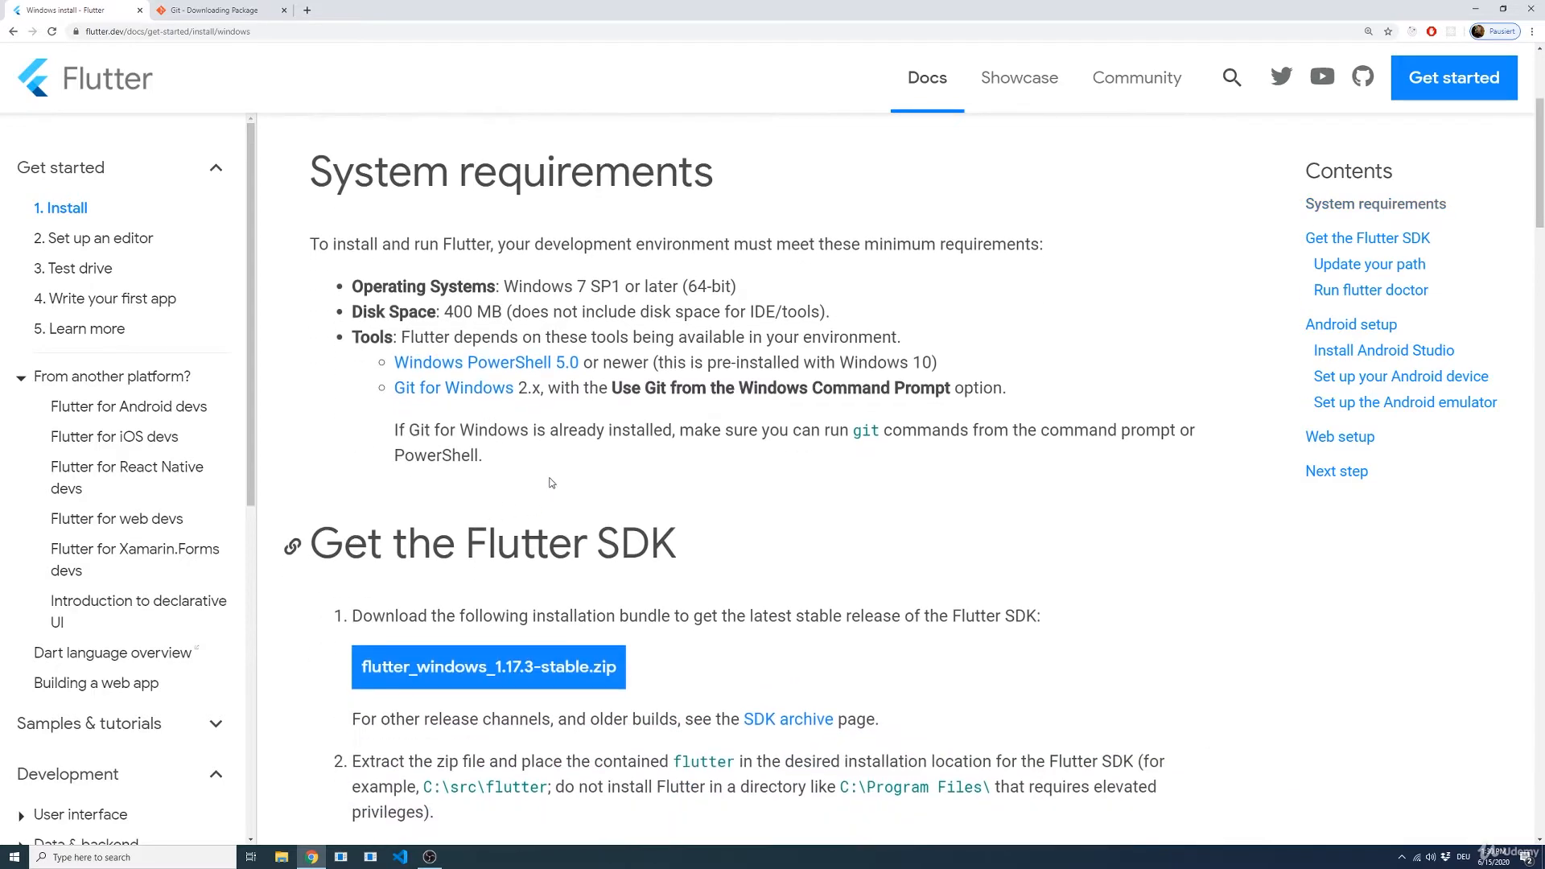
scroll(551, 483, down, 2)
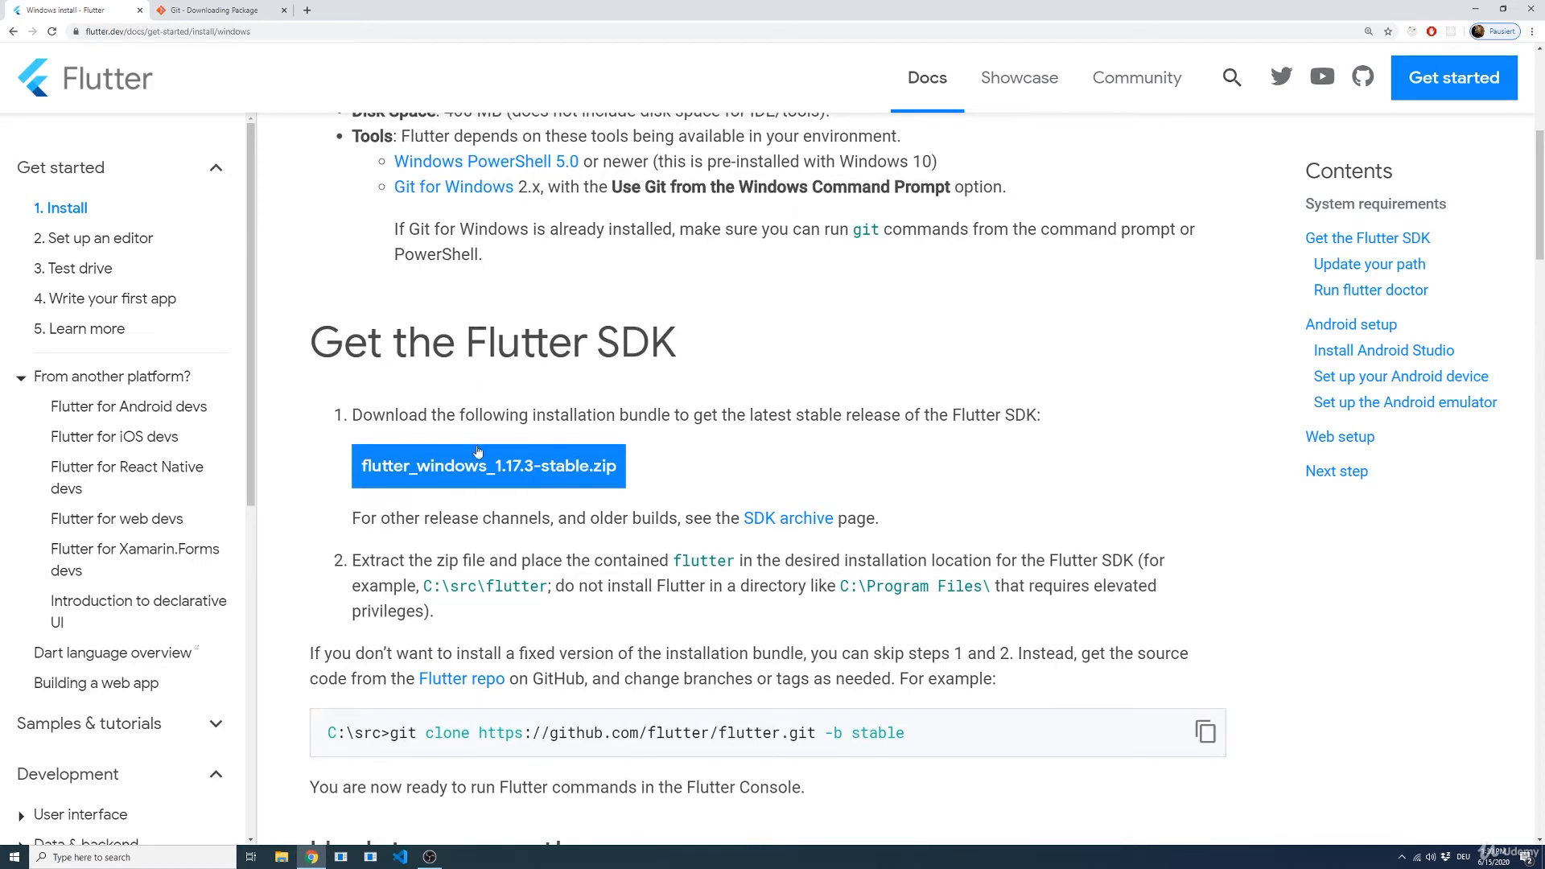
click(534, 472)
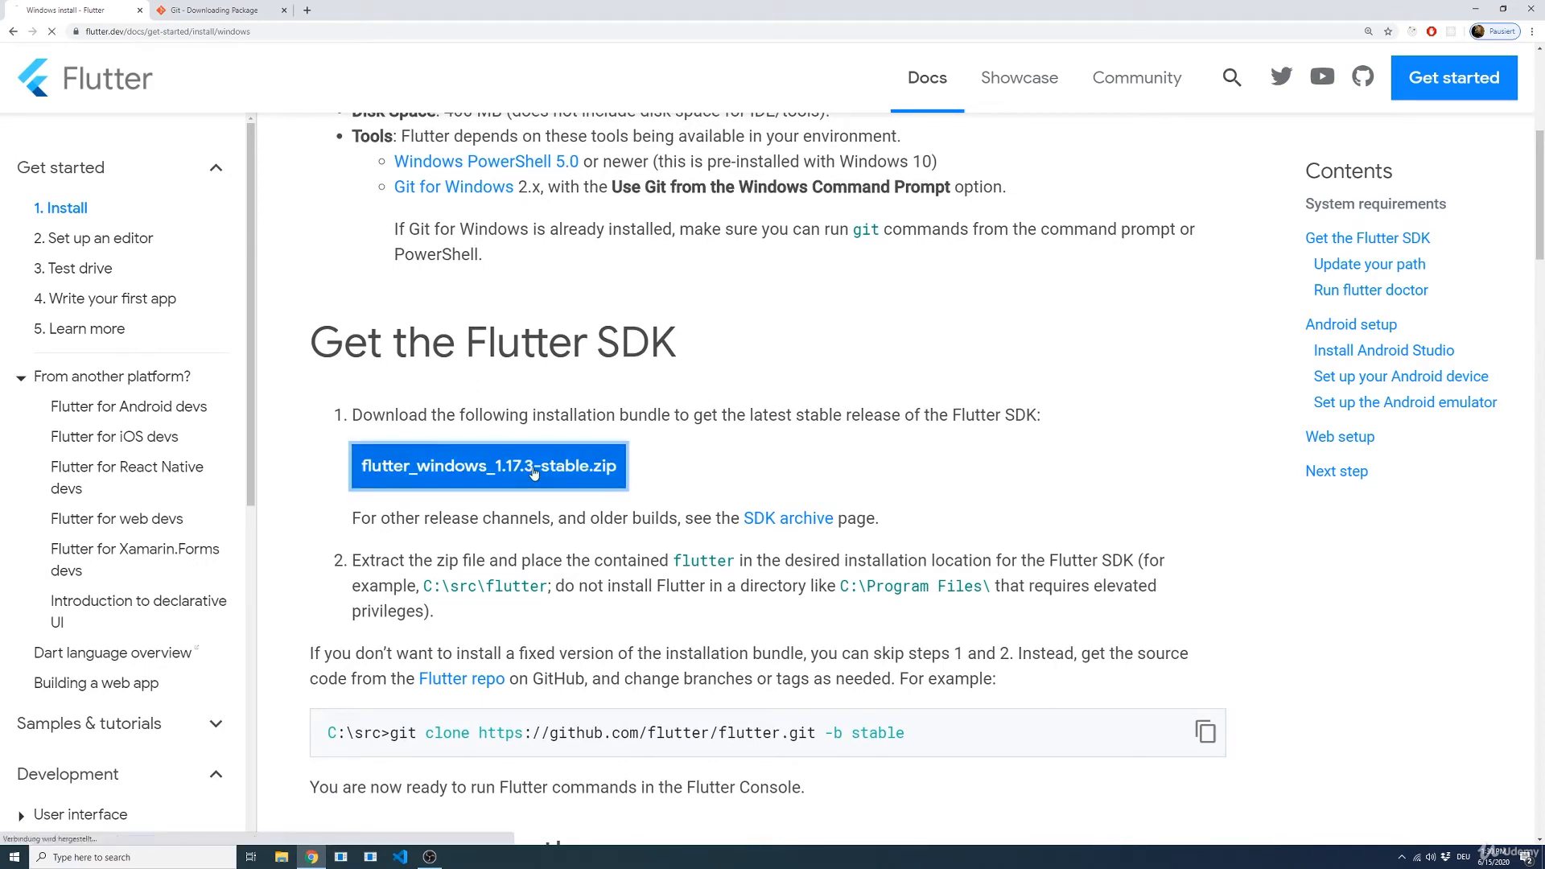
click(619, 414)
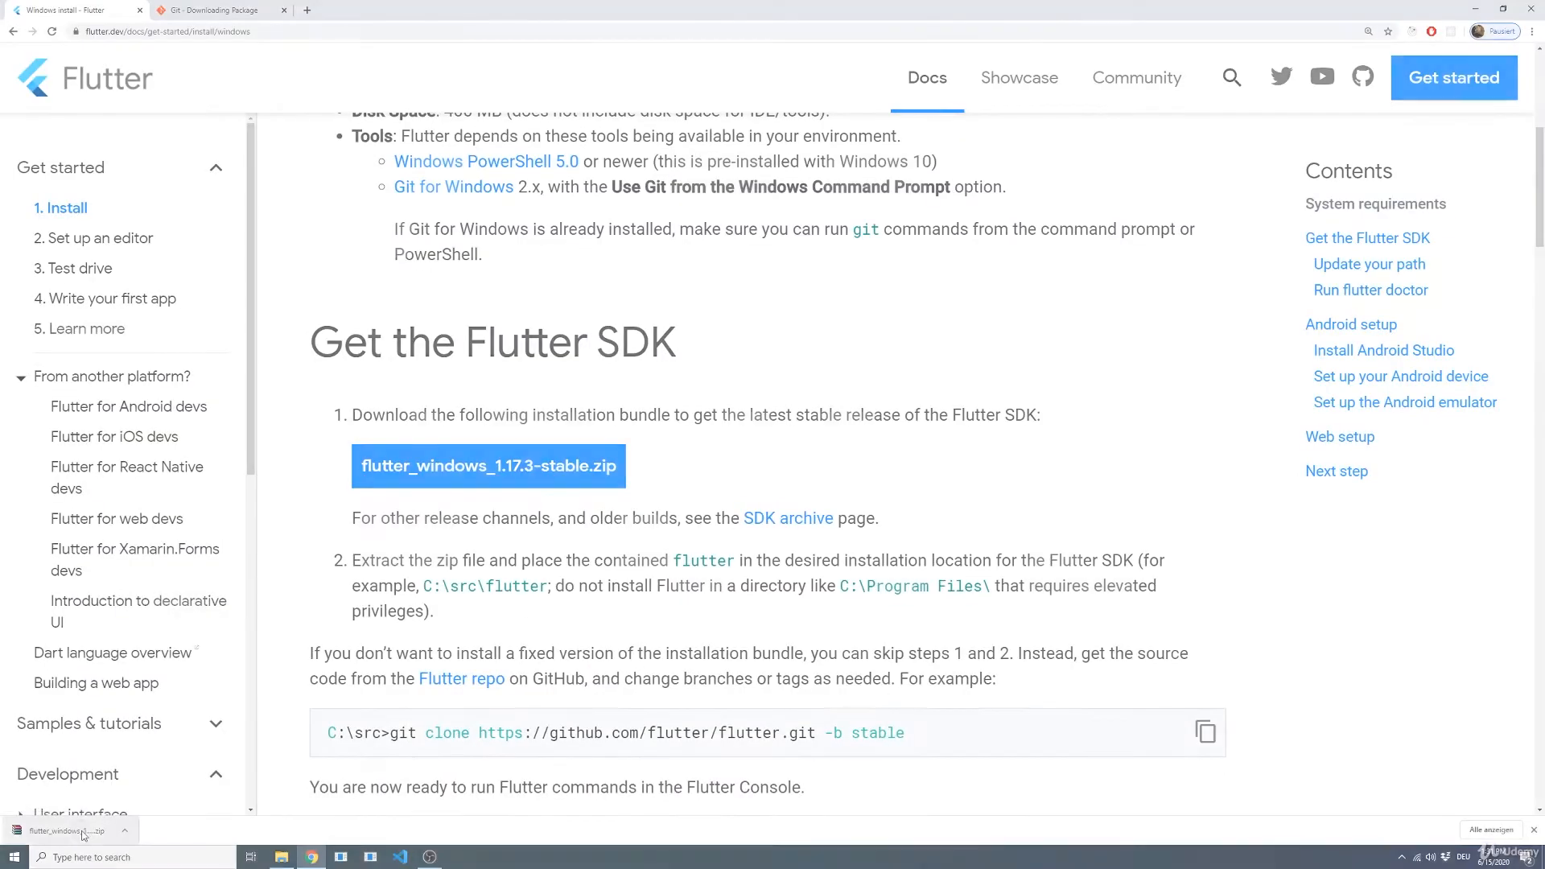
click(80, 829)
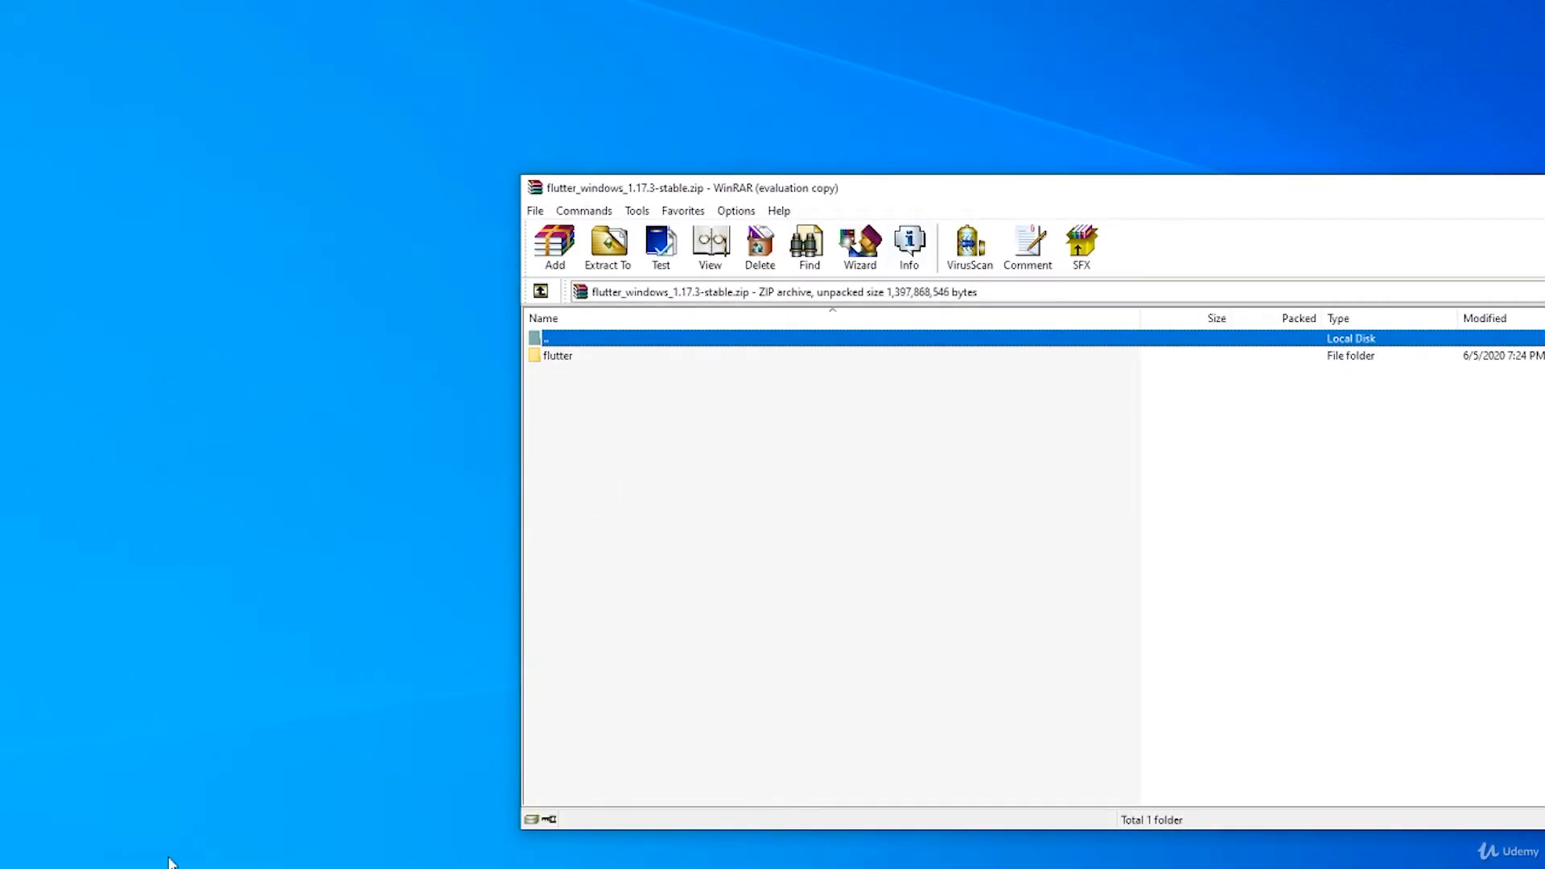
Step: Extract the flutter folder from the archive into D:\development
click(566, 364)
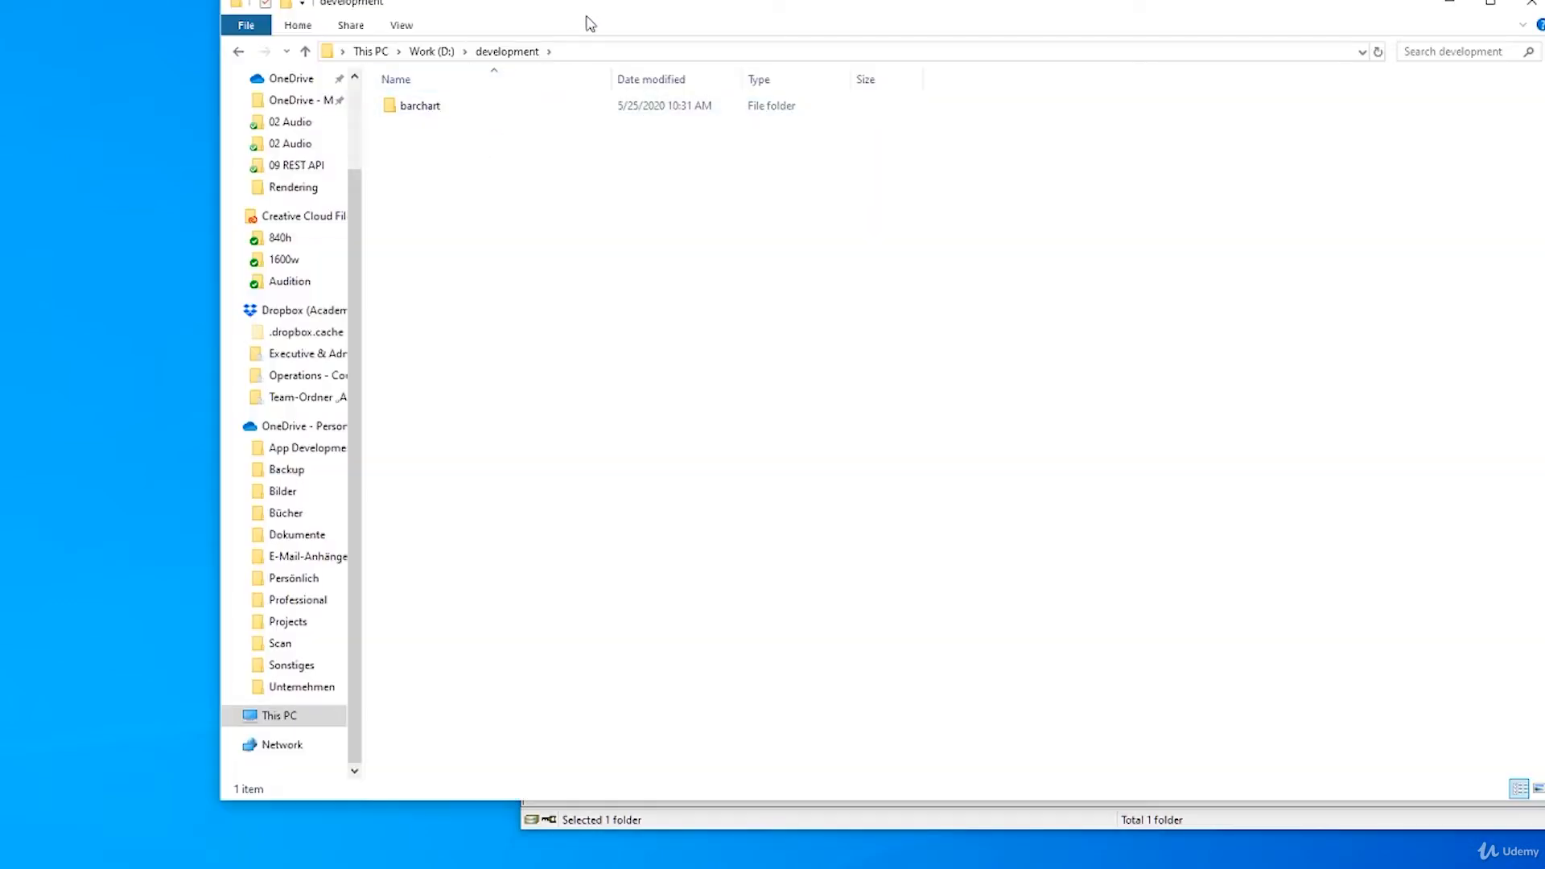
drag(586, 20, 368, 83)
click(382, 128)
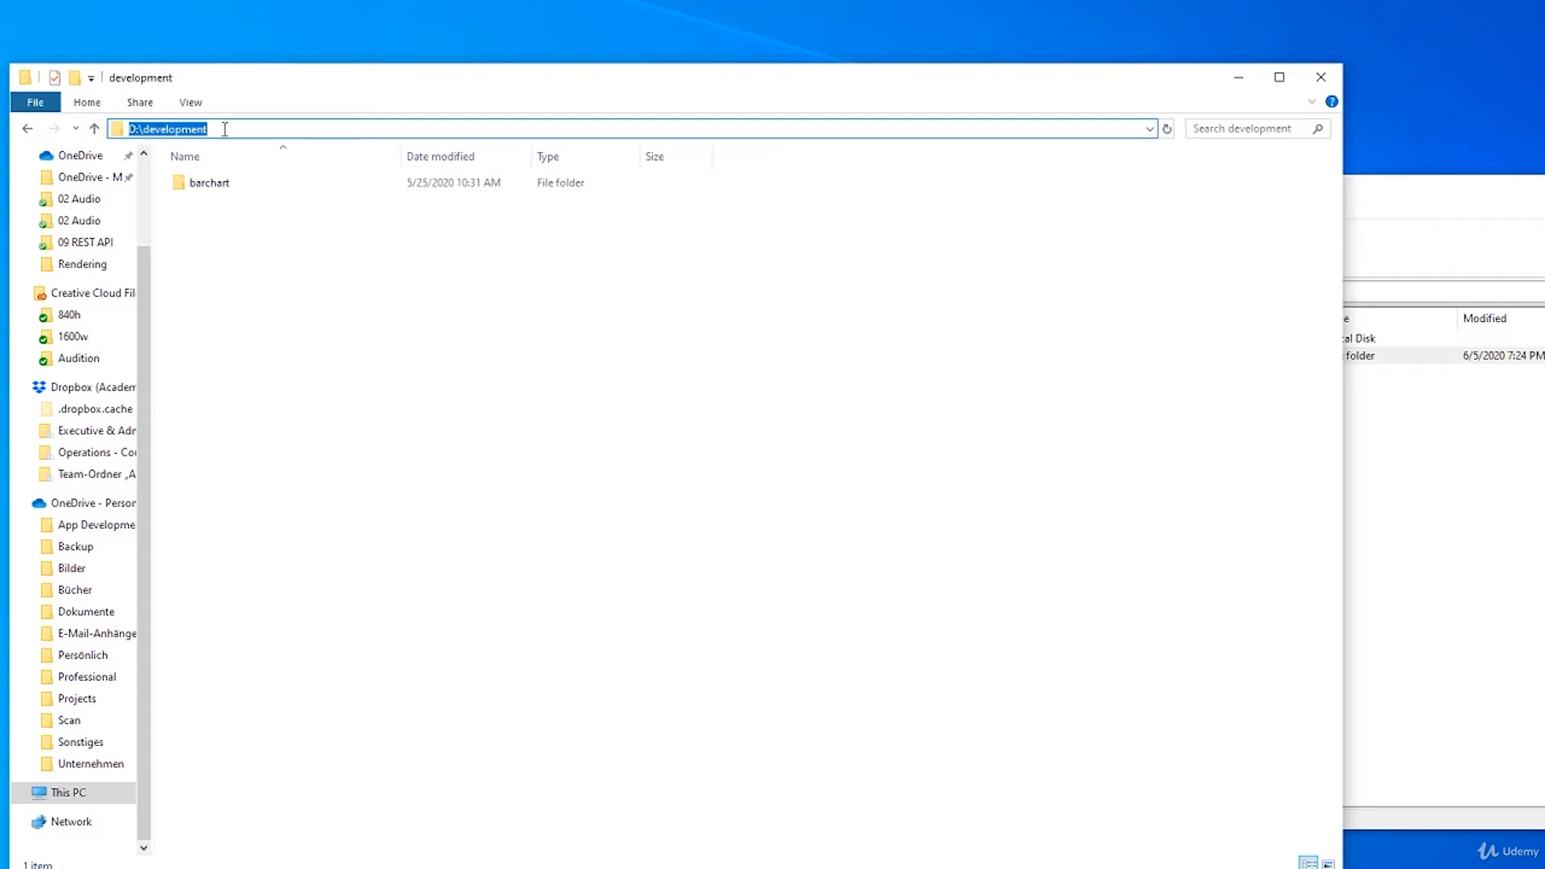
drag(225, 129, 143, 129)
drag(275, 84, 179, 78)
click(197, 242)
click(1287, 591)
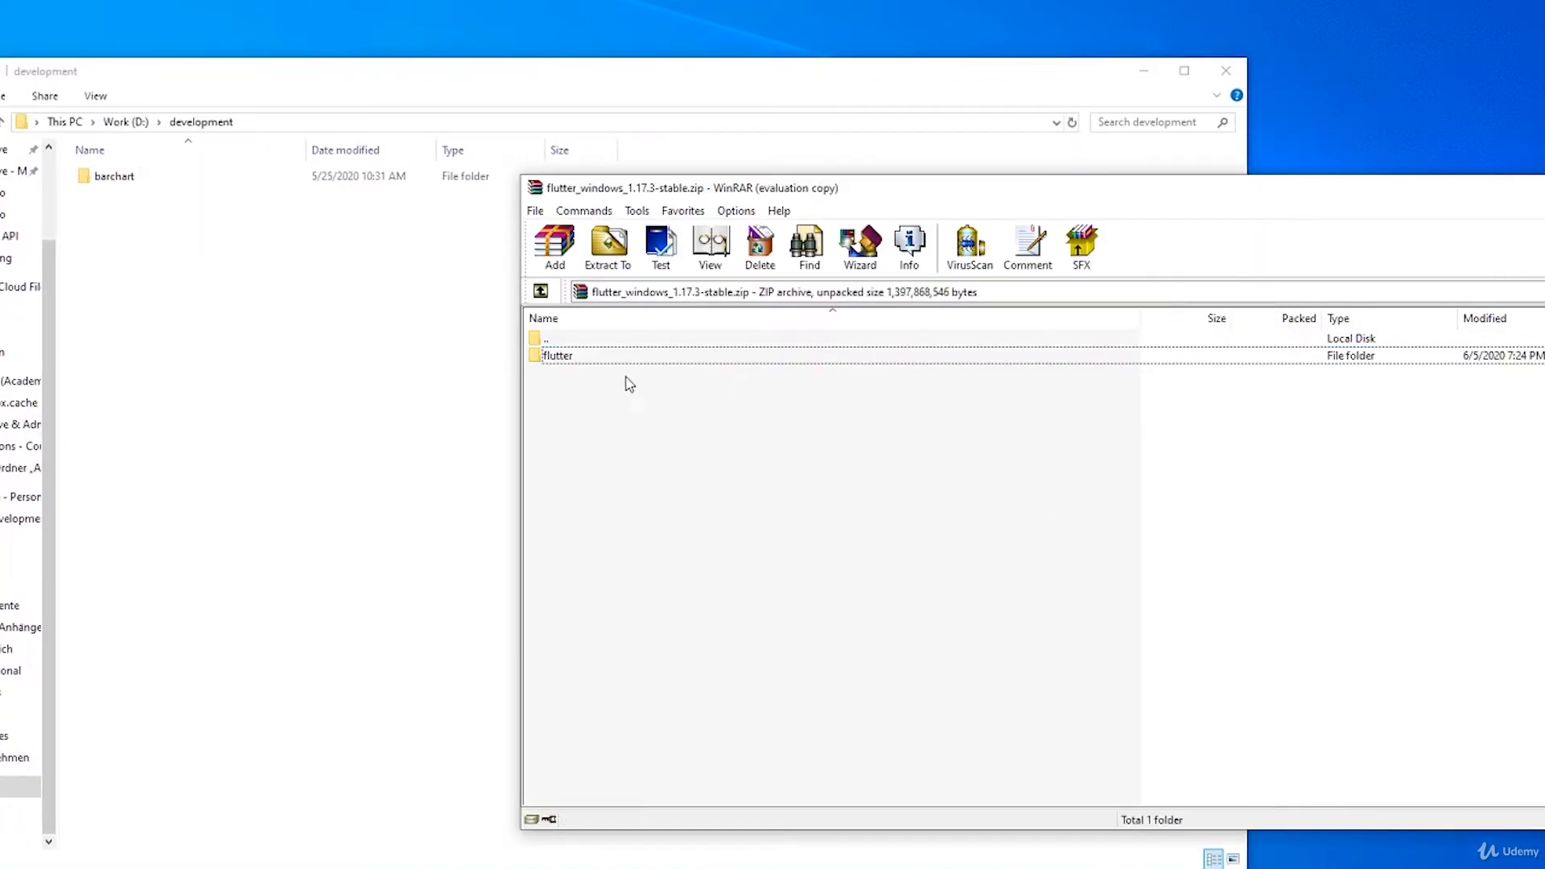
drag(555, 356, 285, 306)
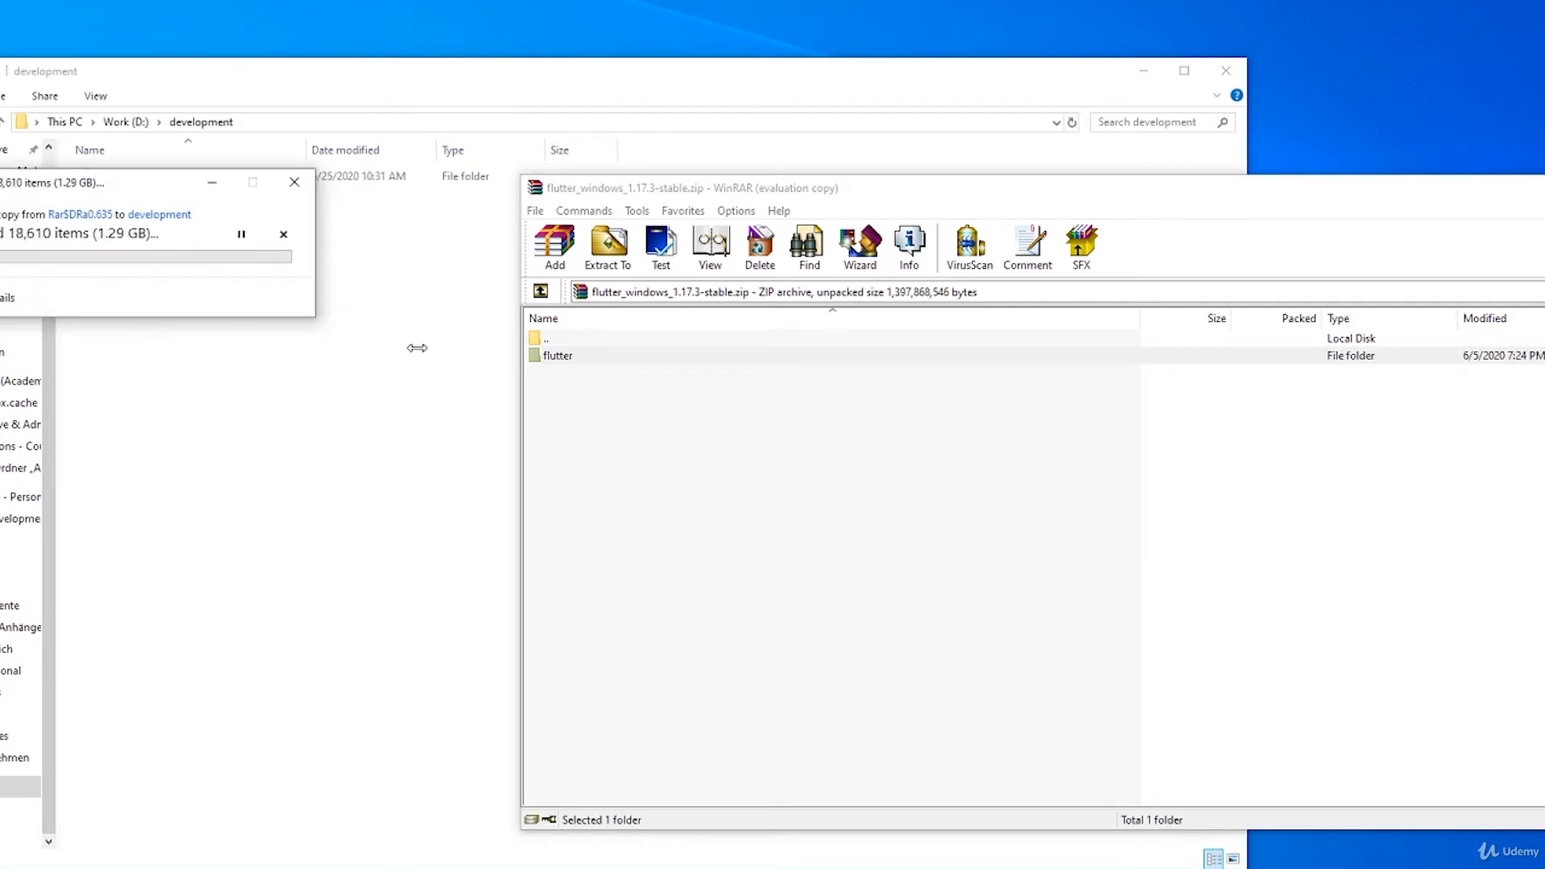
drag(121, 189, 607, 265)
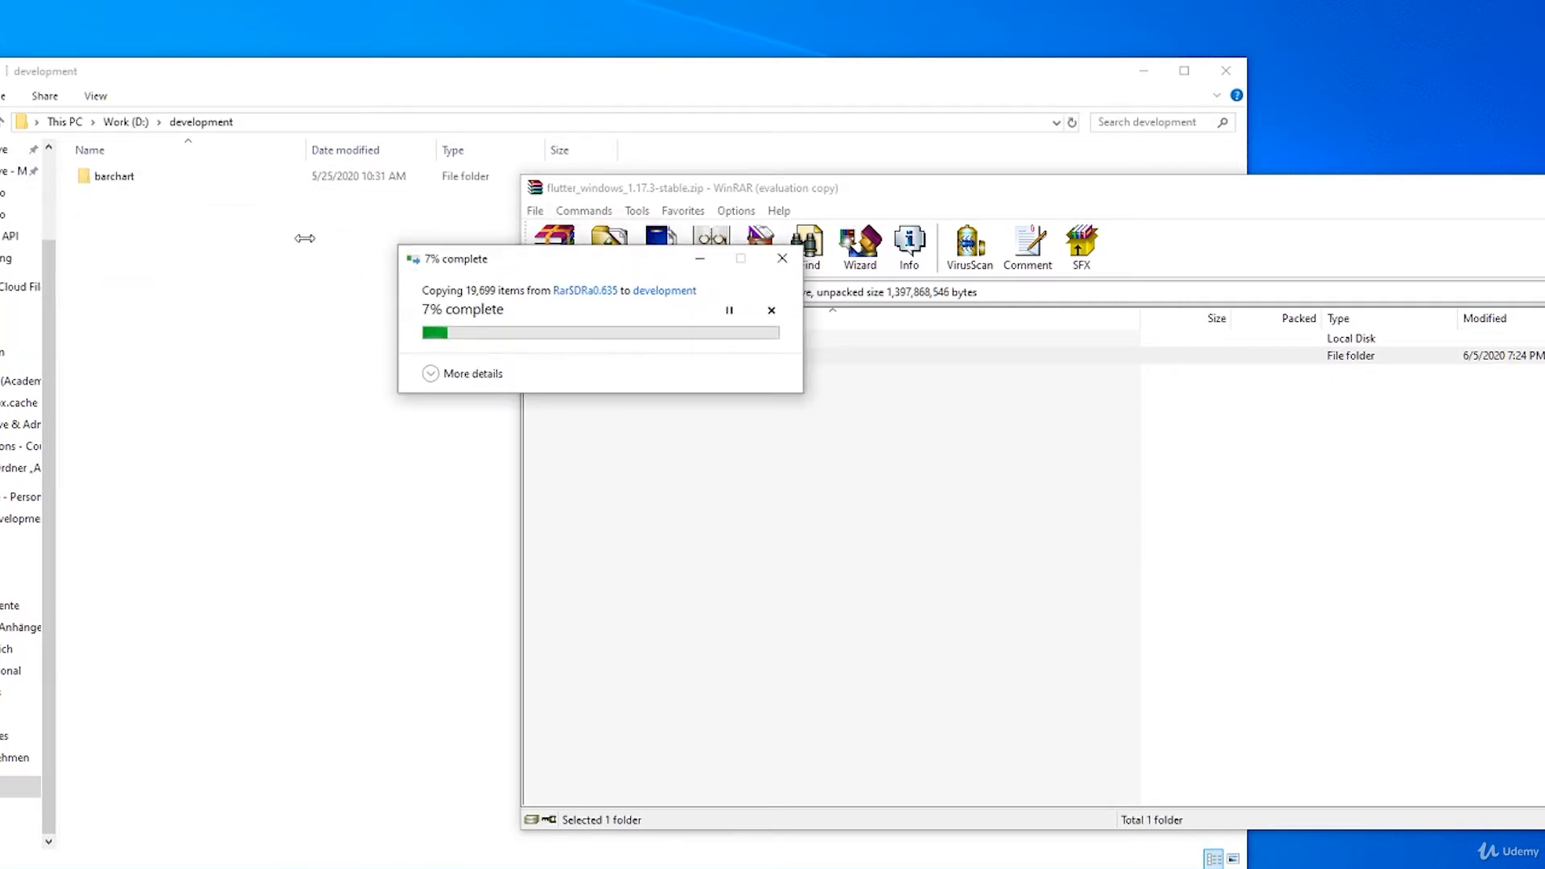
Step: Permanently delete the barchart folder from D:\development
click(161, 217)
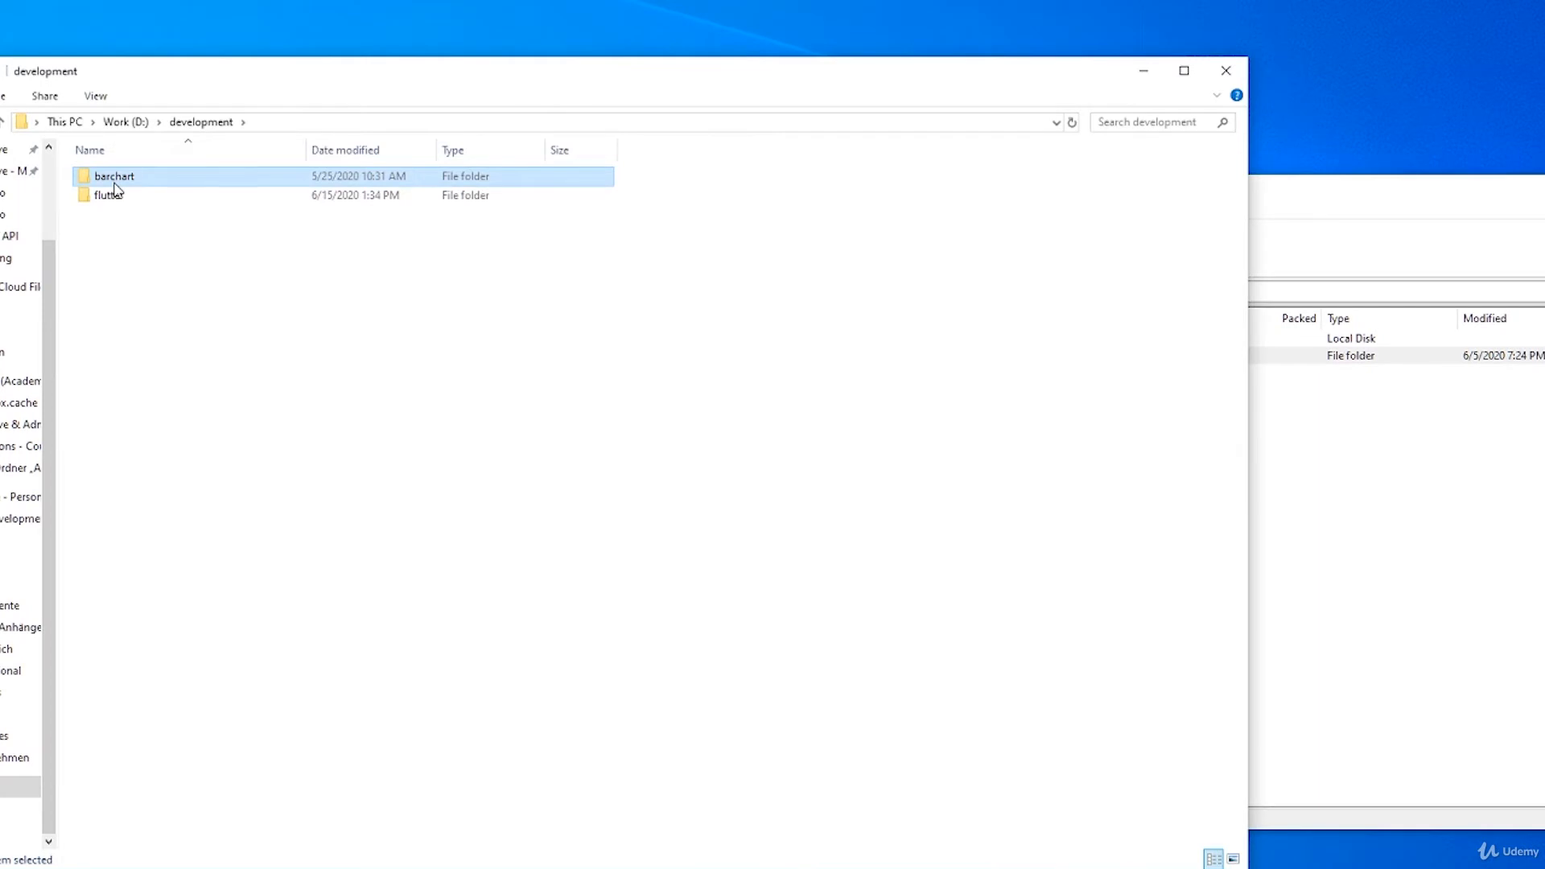
key(shift+Delete)
key(Return)
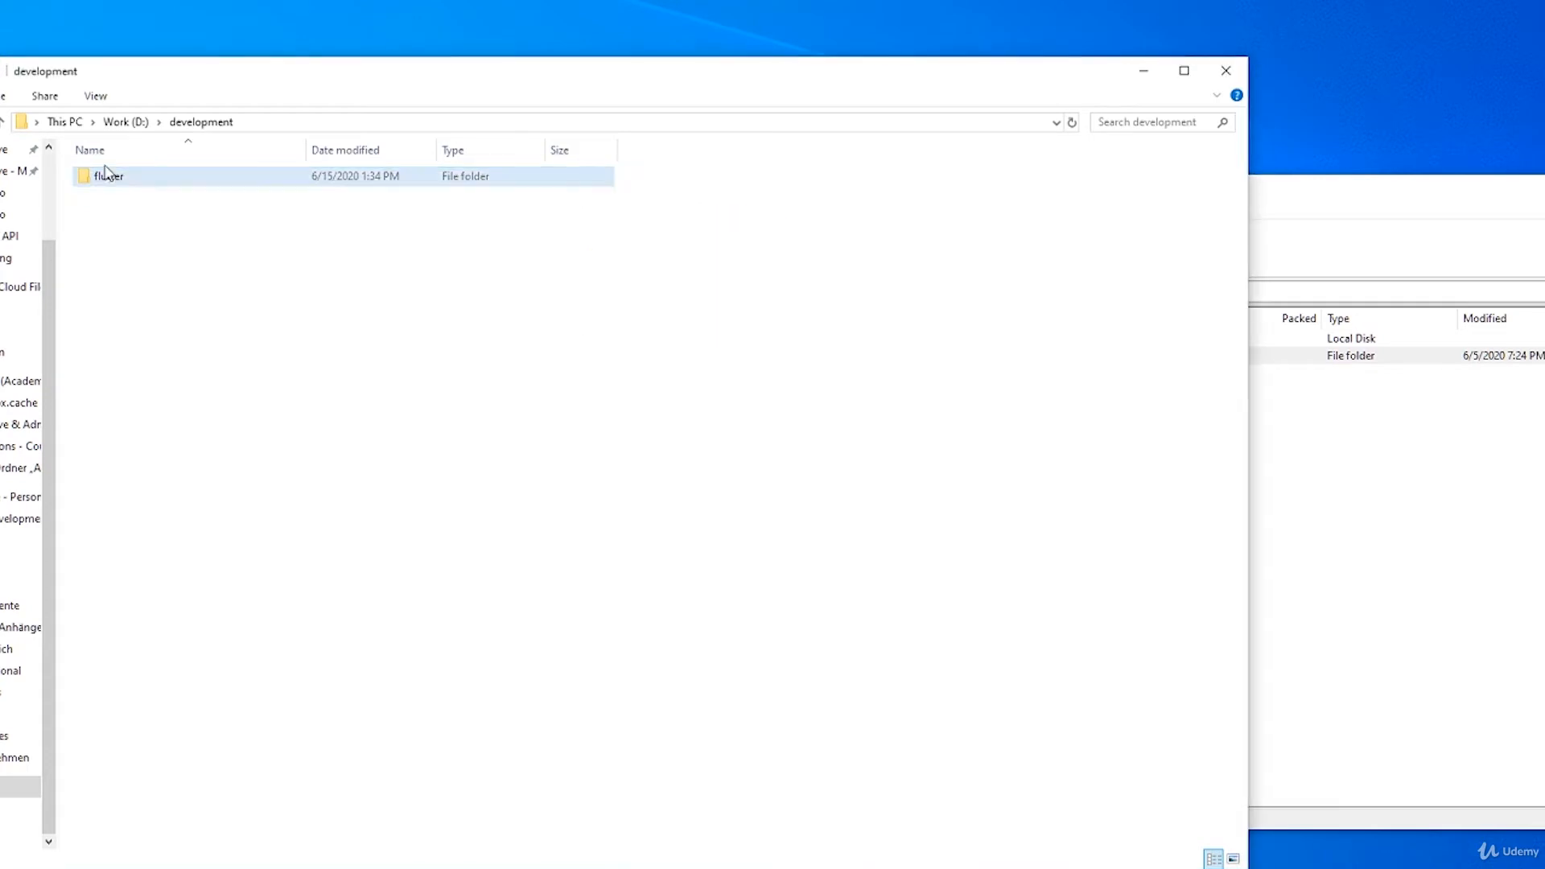
Step: Launch flutter_console.bat from the extracted flutter folder and enlarge the console text
double_click(106, 177)
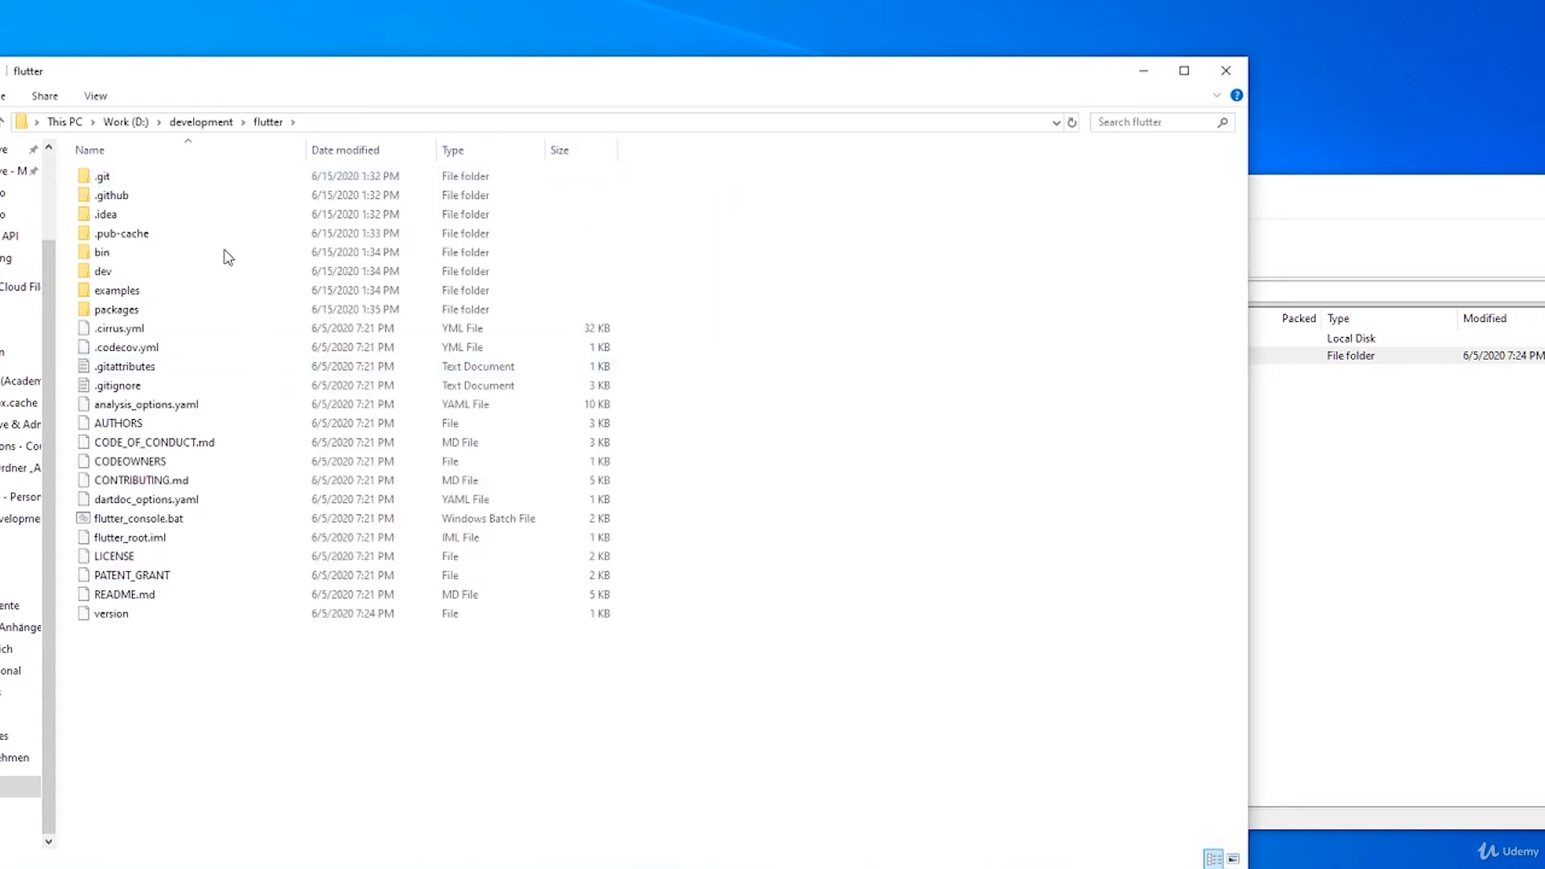
click(104, 522)
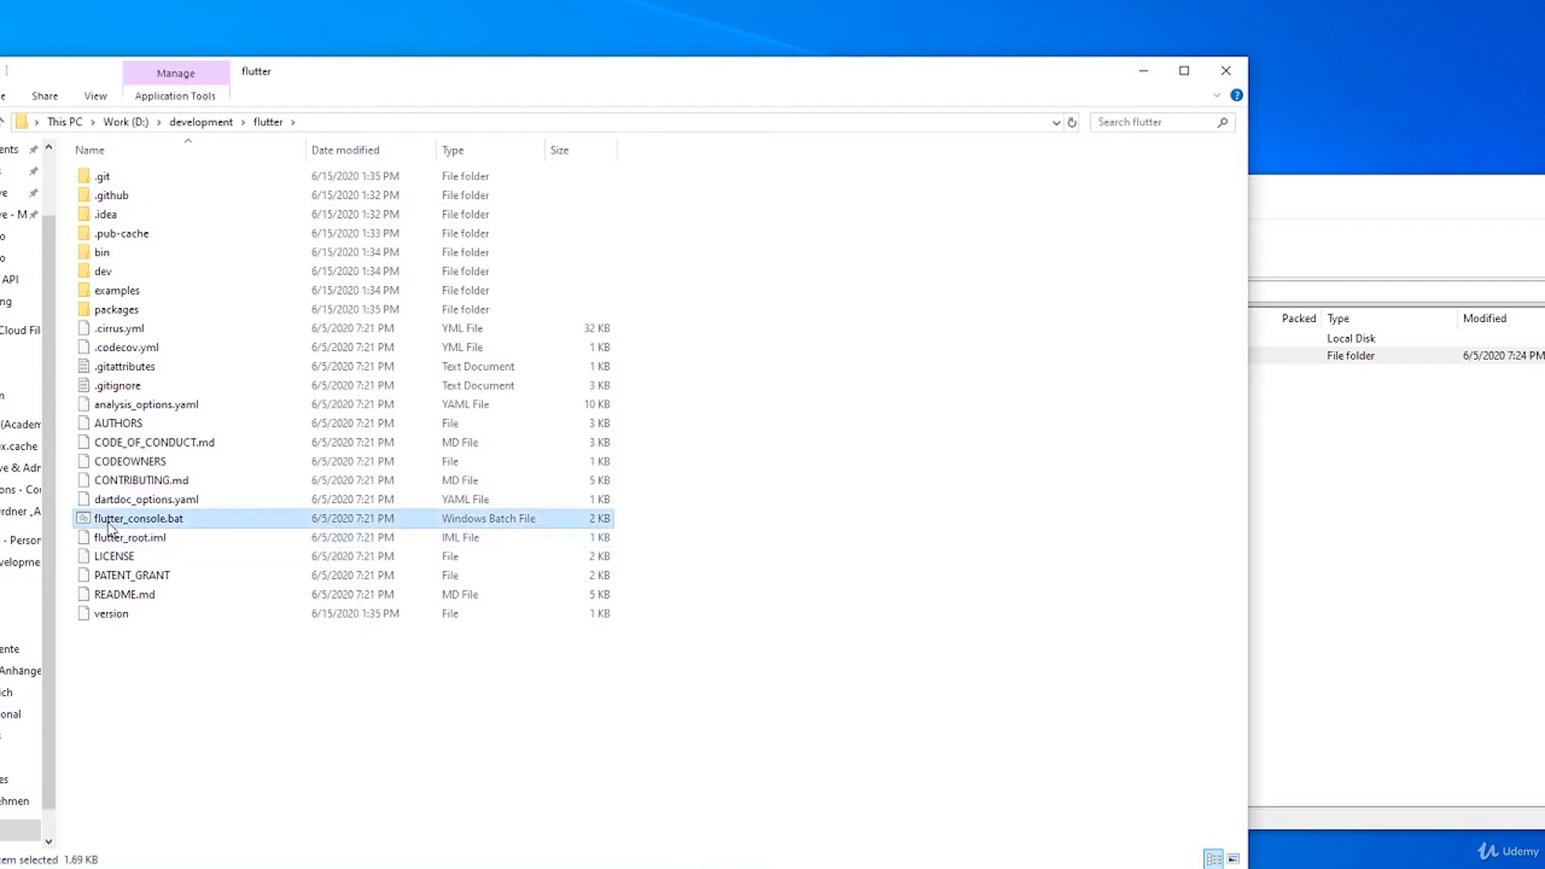
double_click(168, 527)
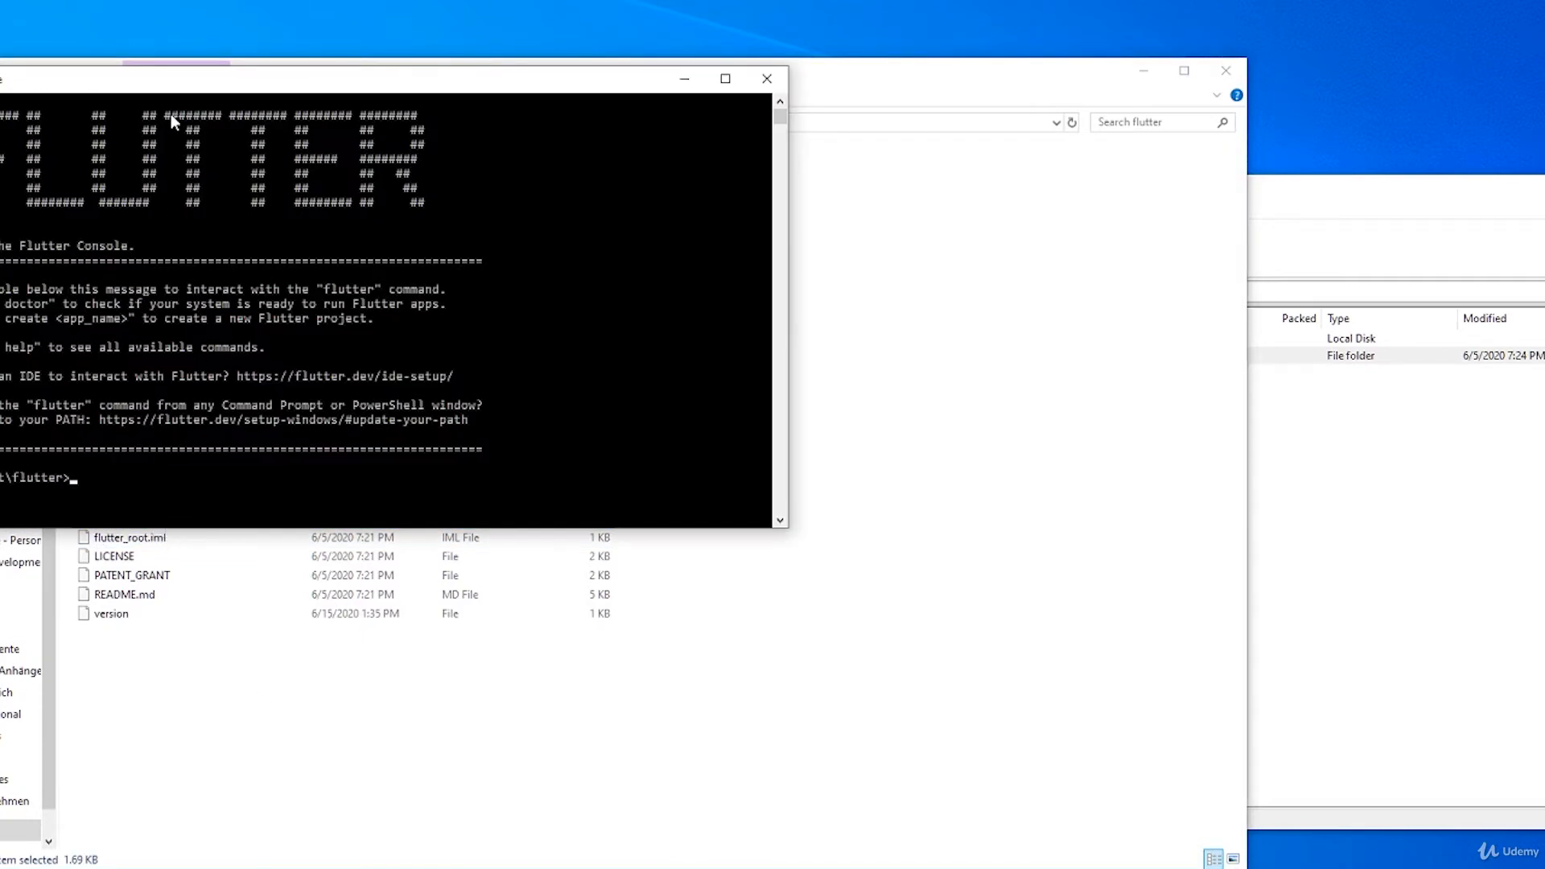
drag(155, 89, 396, 173)
click(417, 306)
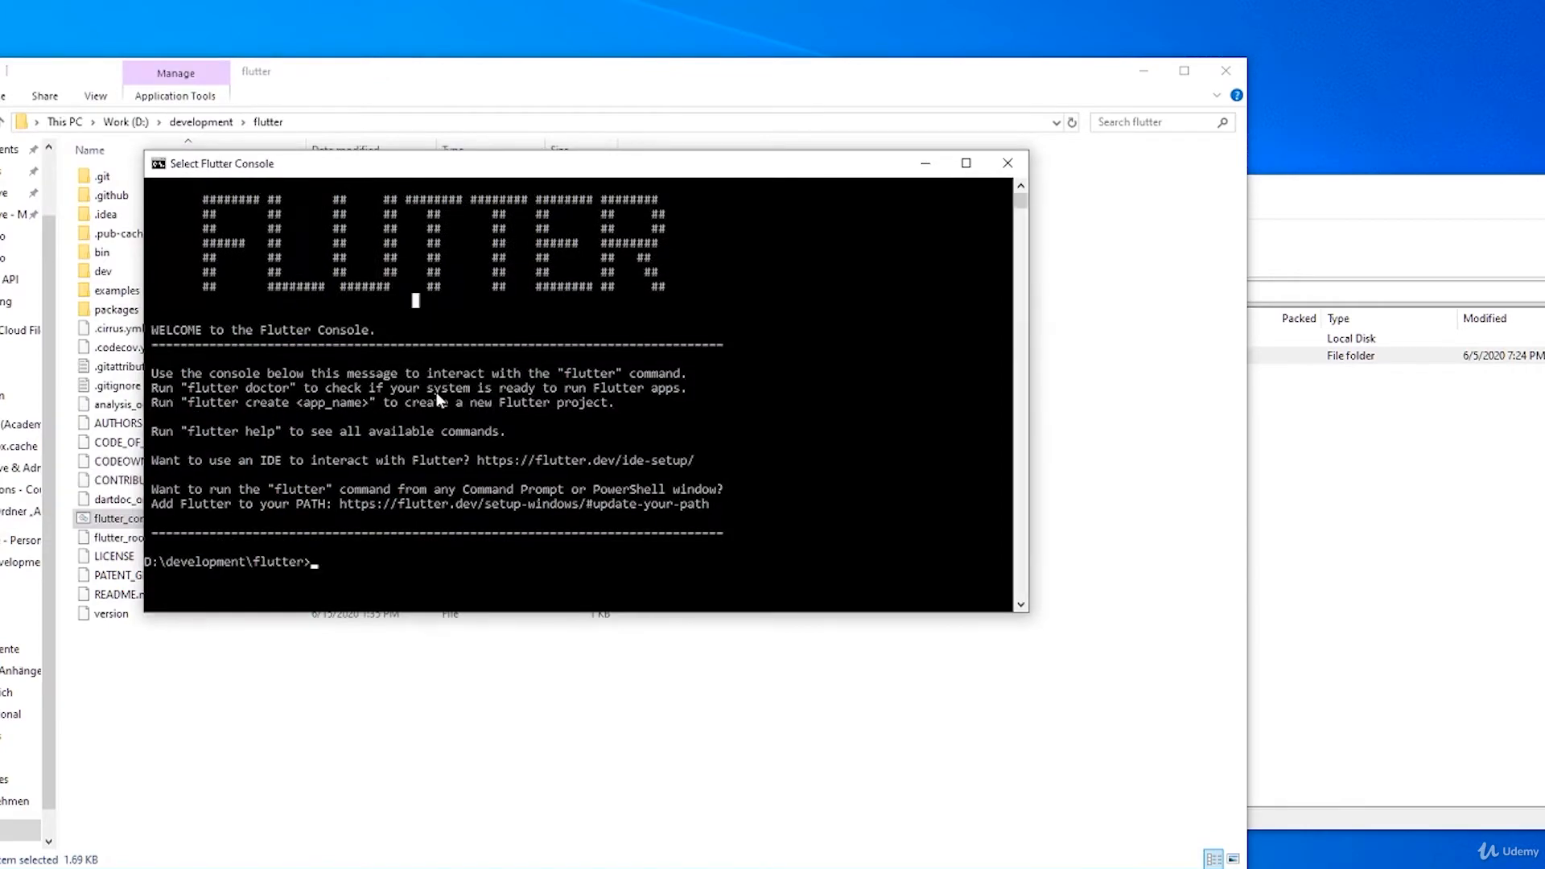
ctrl+scroll(364, 487, up, 3)
ctrl+scroll(375, 496, up, 1)
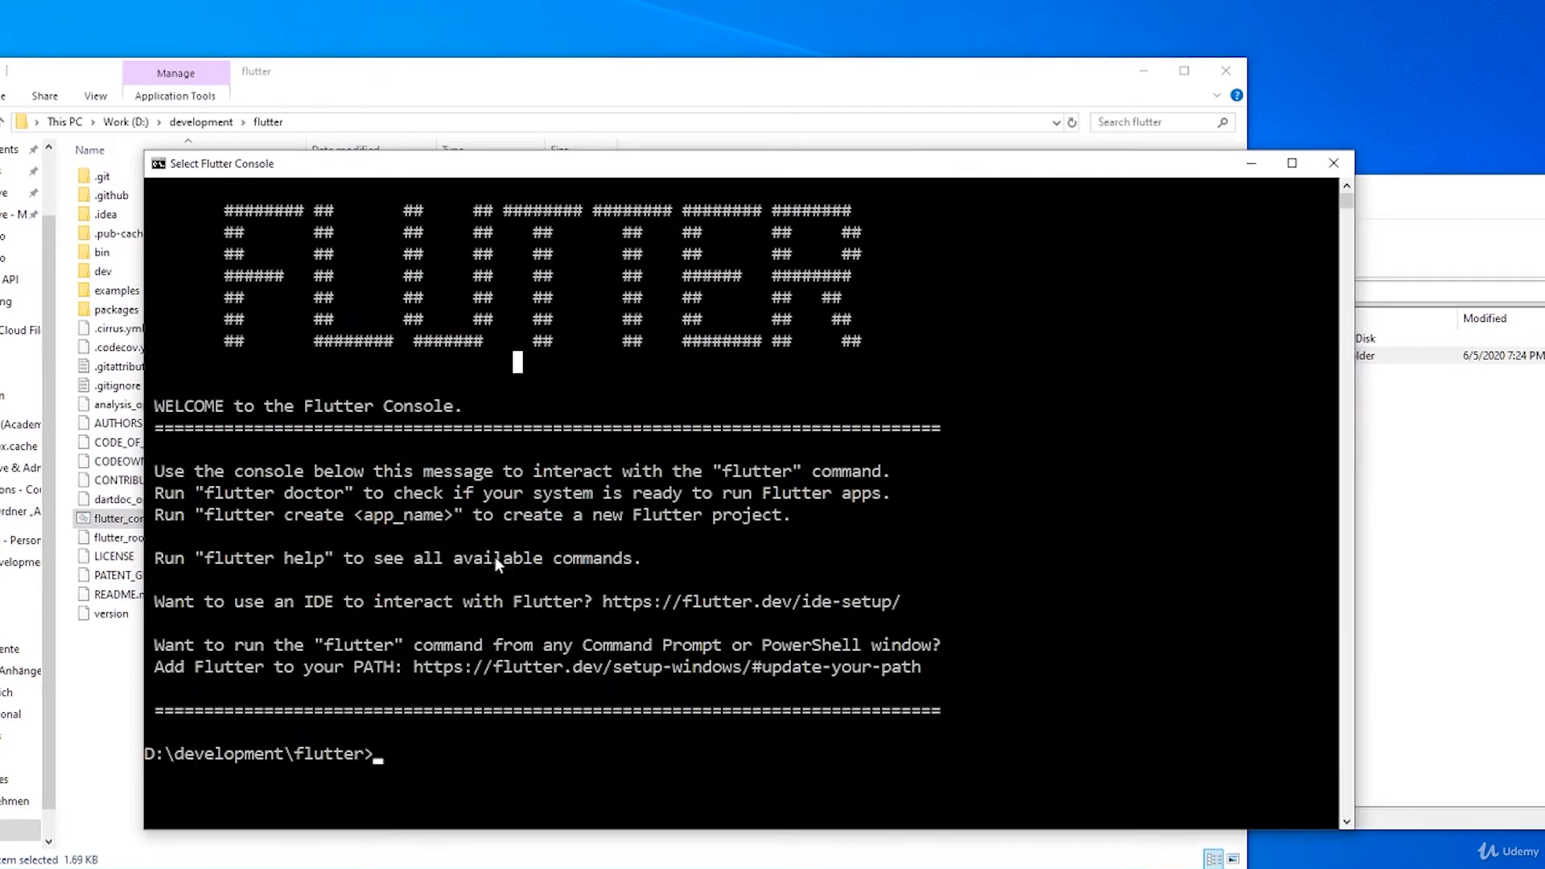
drag(483, 162, 460, 41)
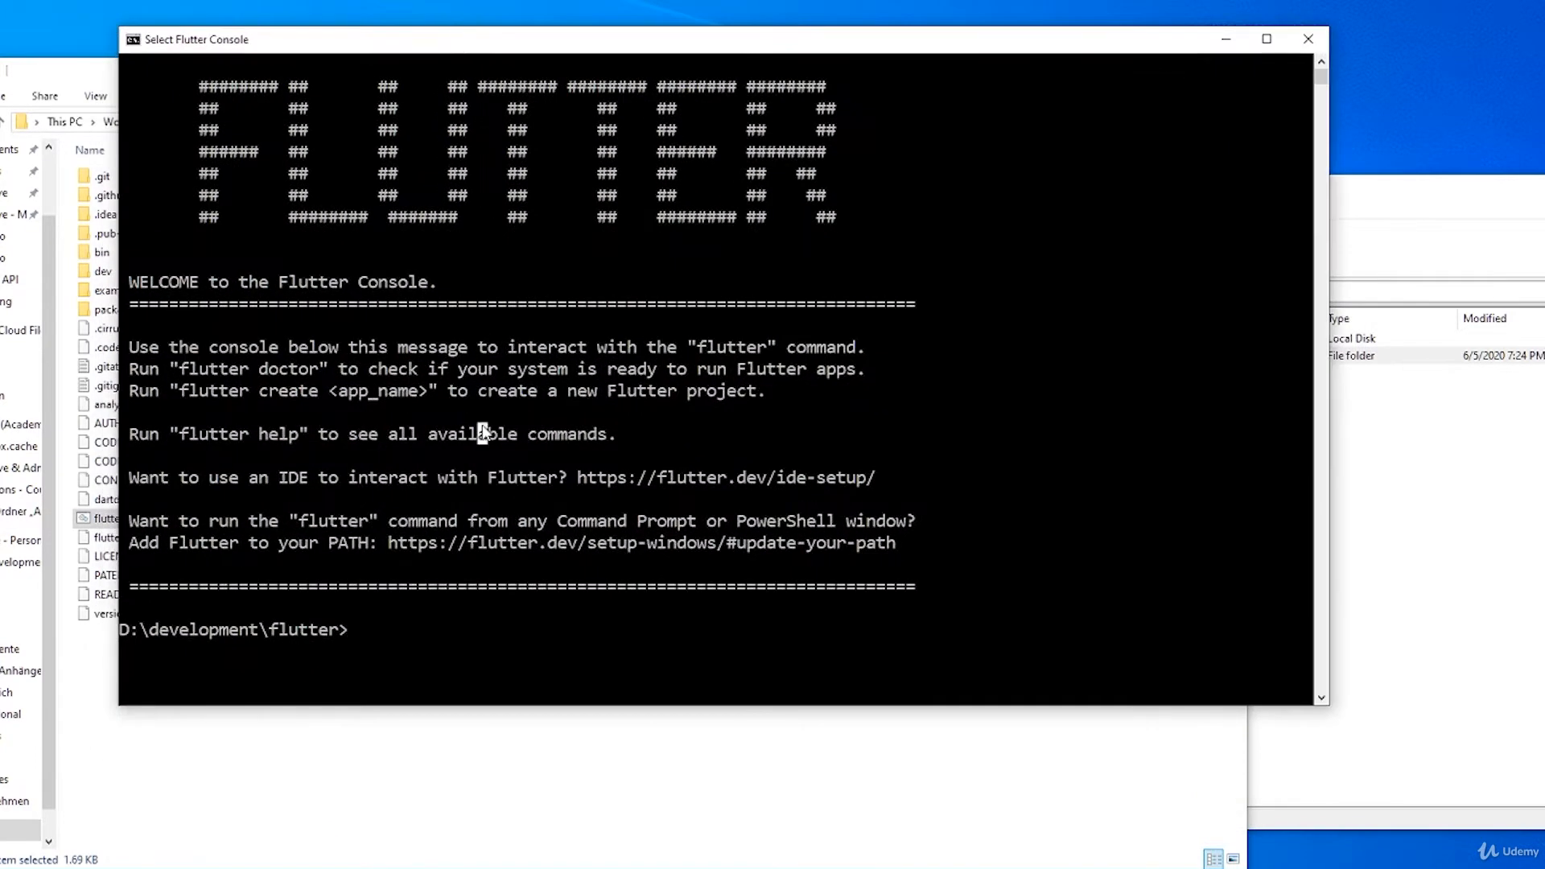
Step: Run the flutter command in the Flutter Console
text(flutter)
key(Return)
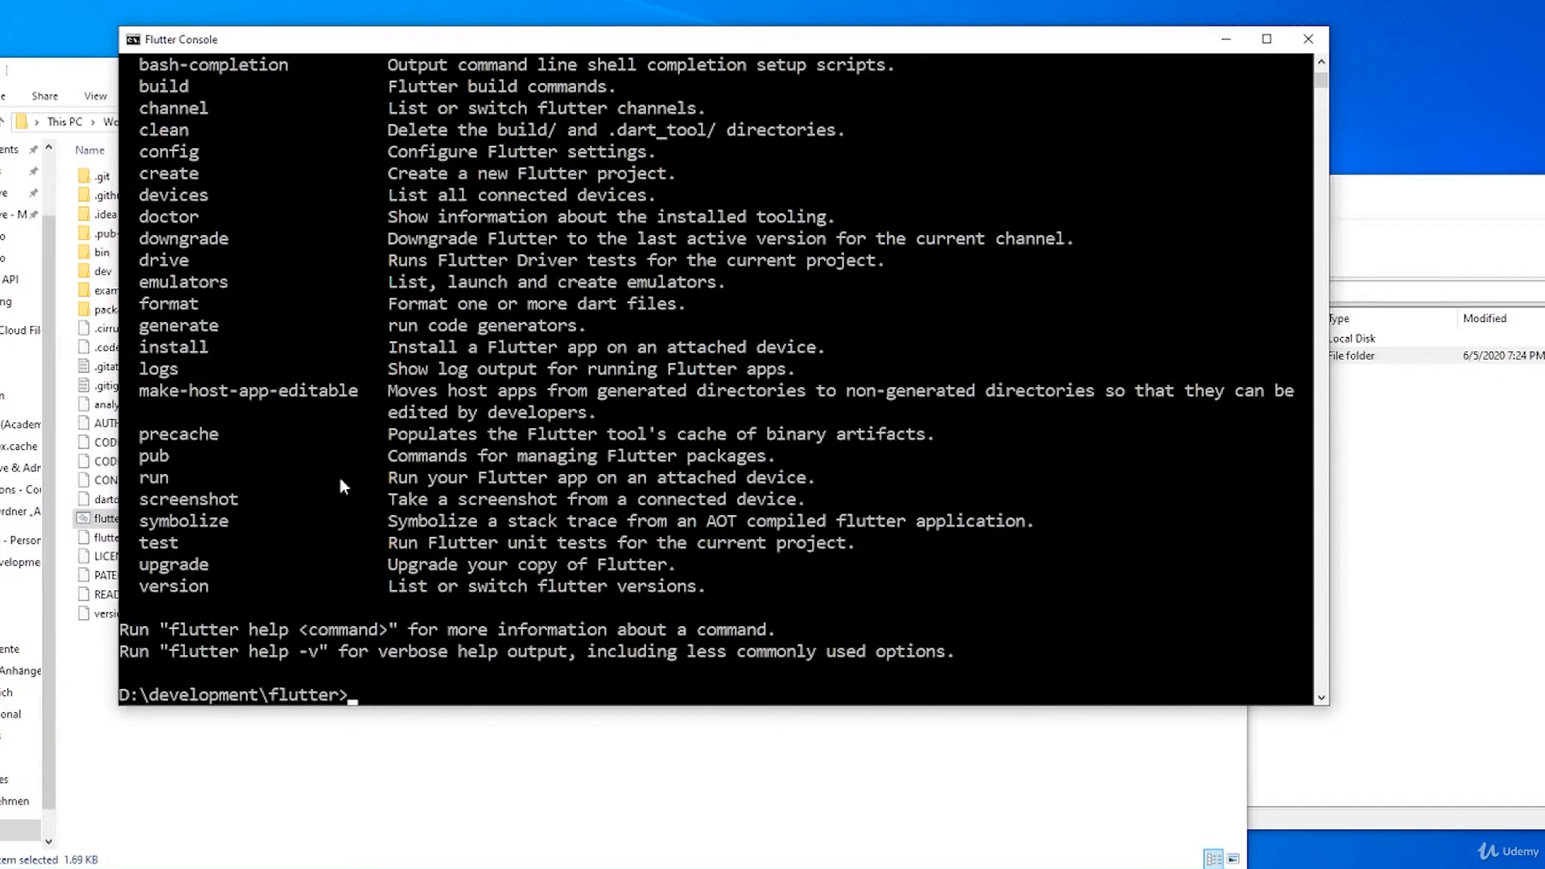
Step: Review the flutter command's help output, including the create and run entries in the list of available commands
scroll(312, 493, up, 7)
scroll(311, 499, up, 3)
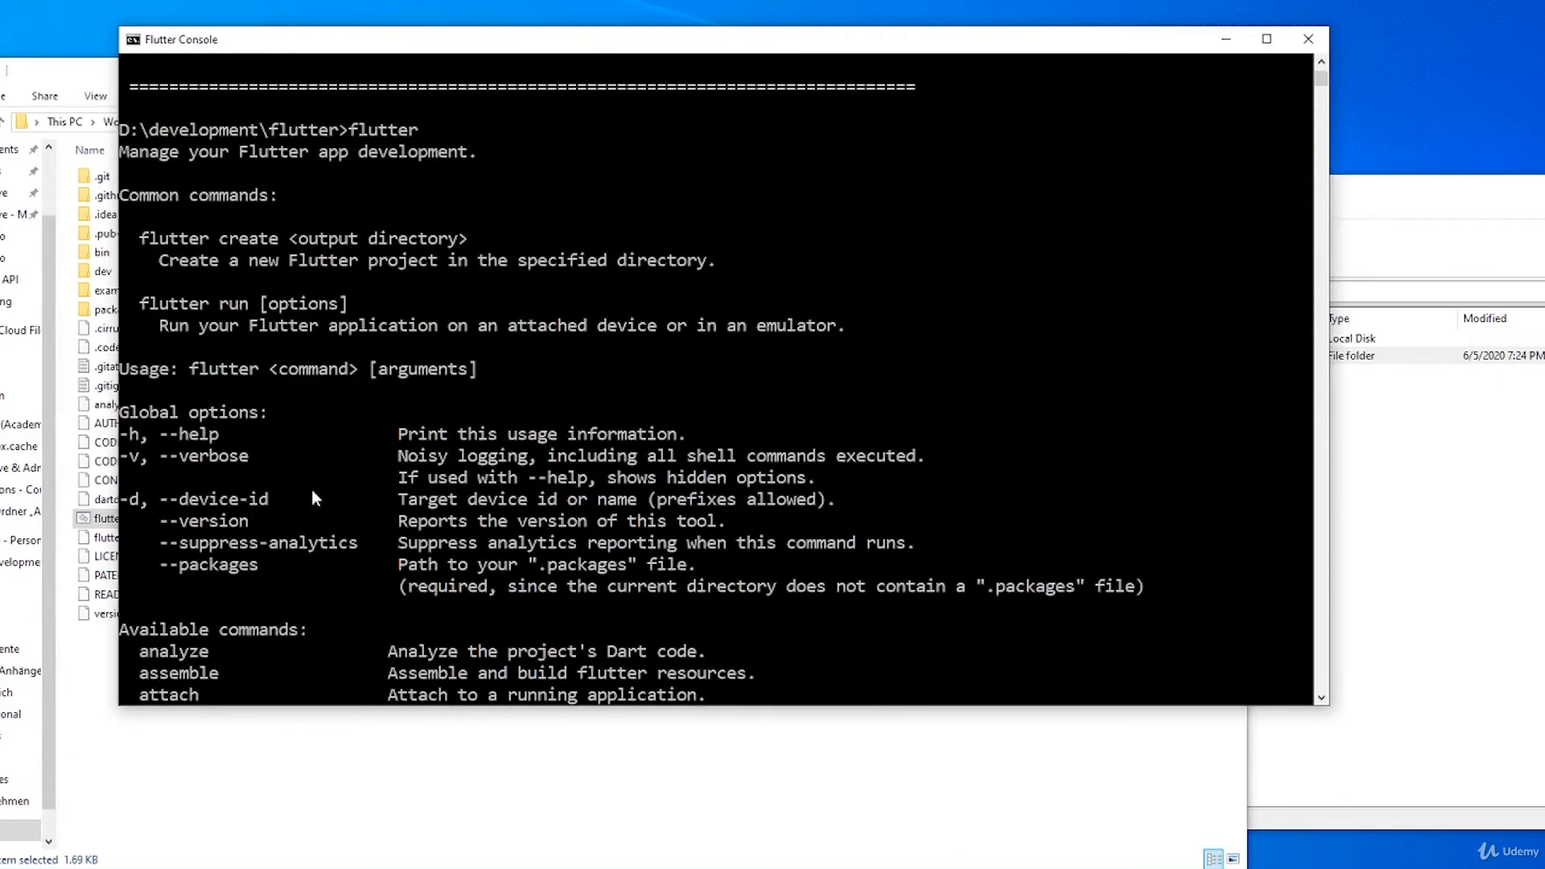
scroll(346, 386, up, 2)
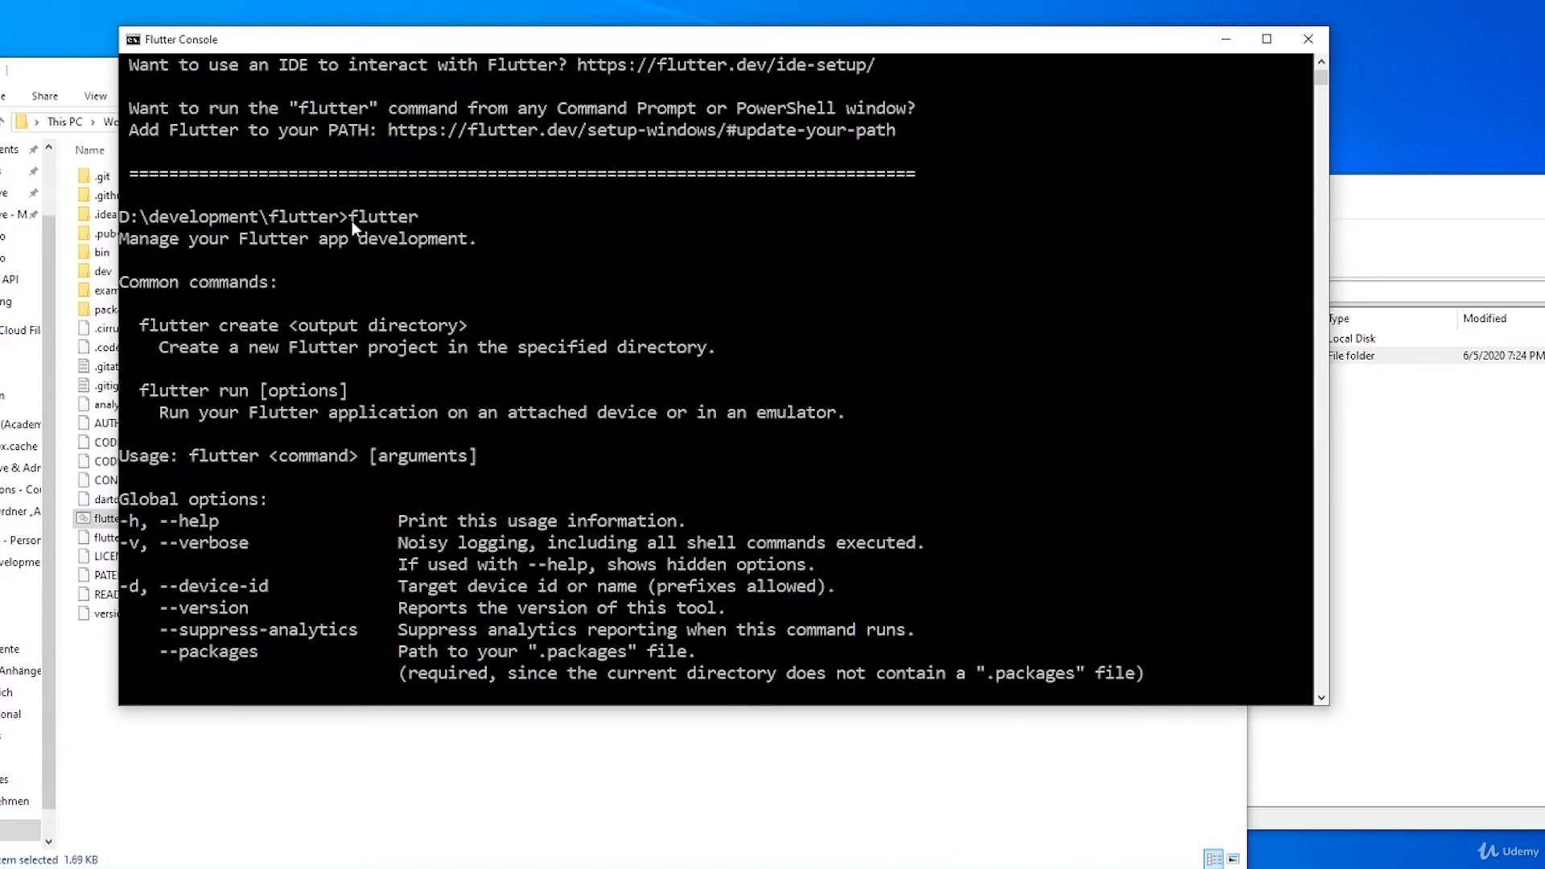
drag(350, 220, 437, 219)
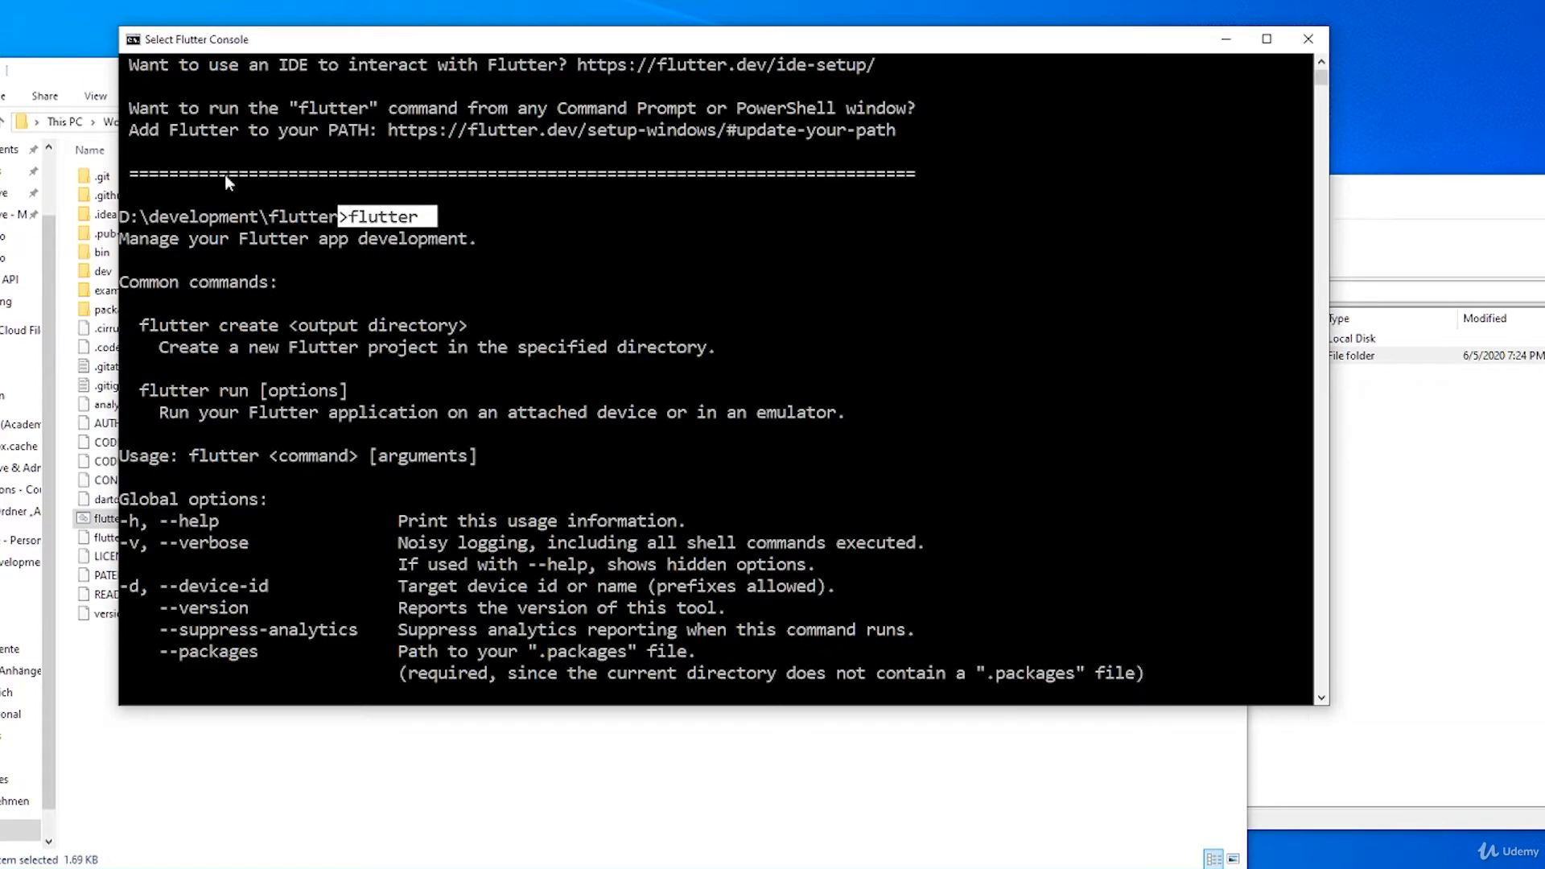
scroll(425, 337, down, 9)
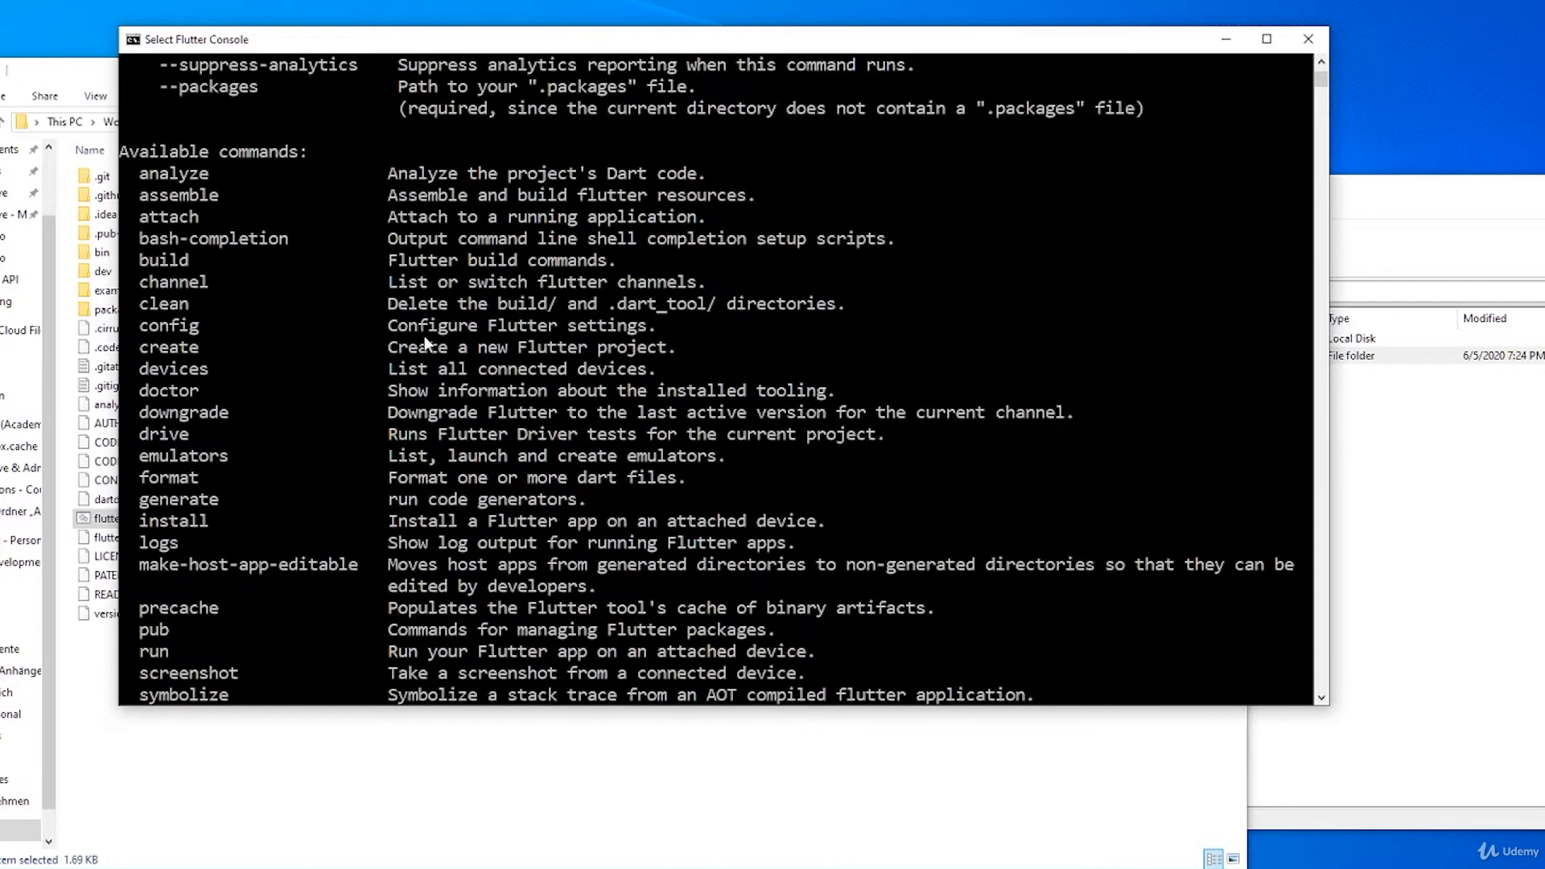
drag(137, 345, 207, 348)
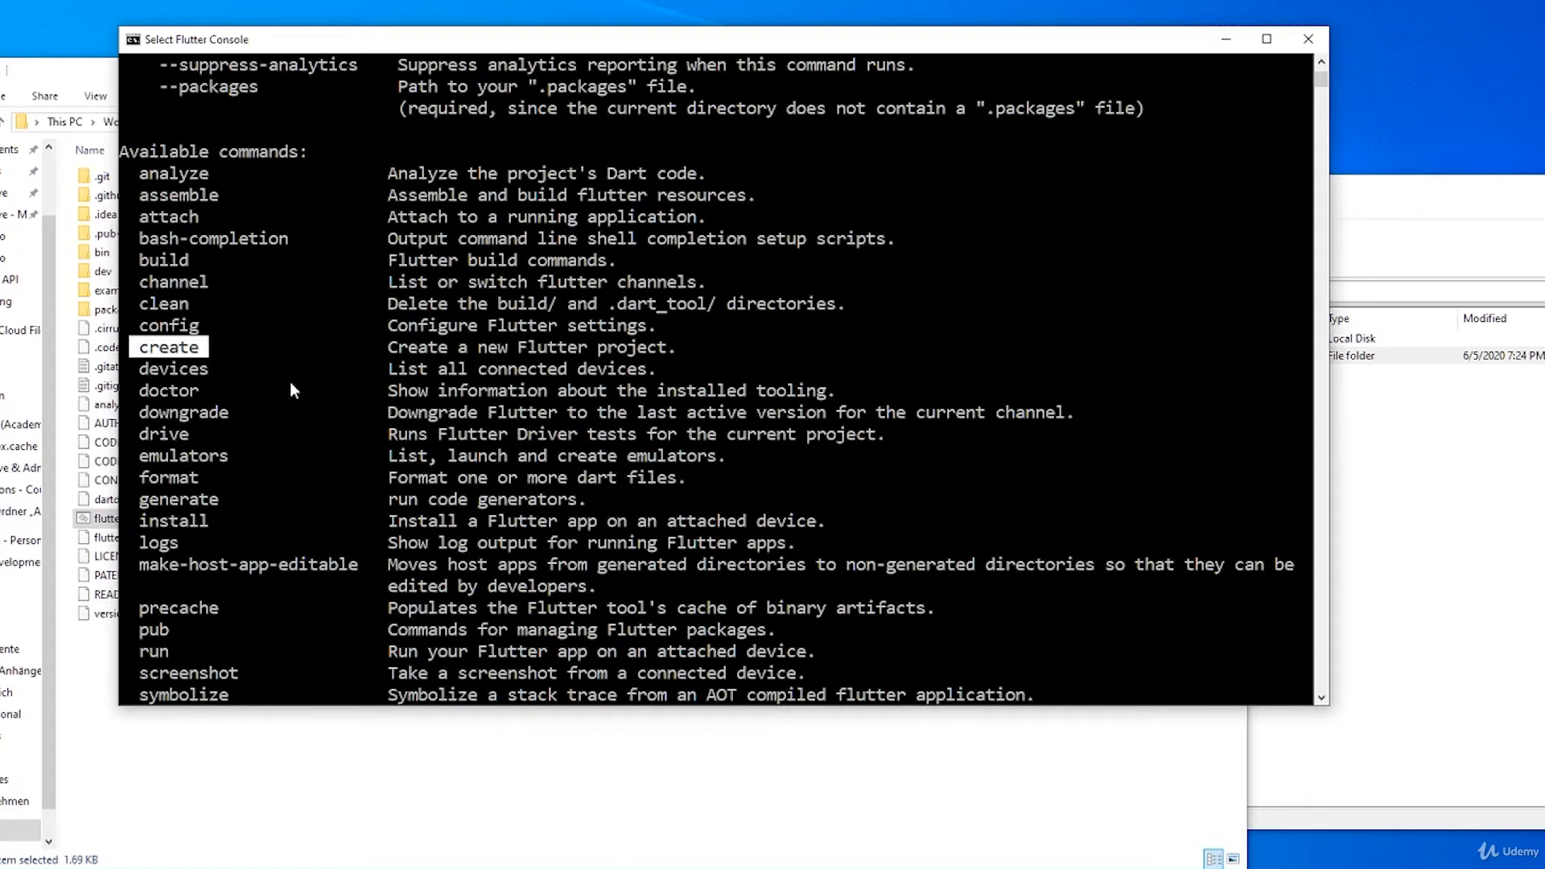
scroll(274, 406, down, 2)
drag(131, 520, 183, 520)
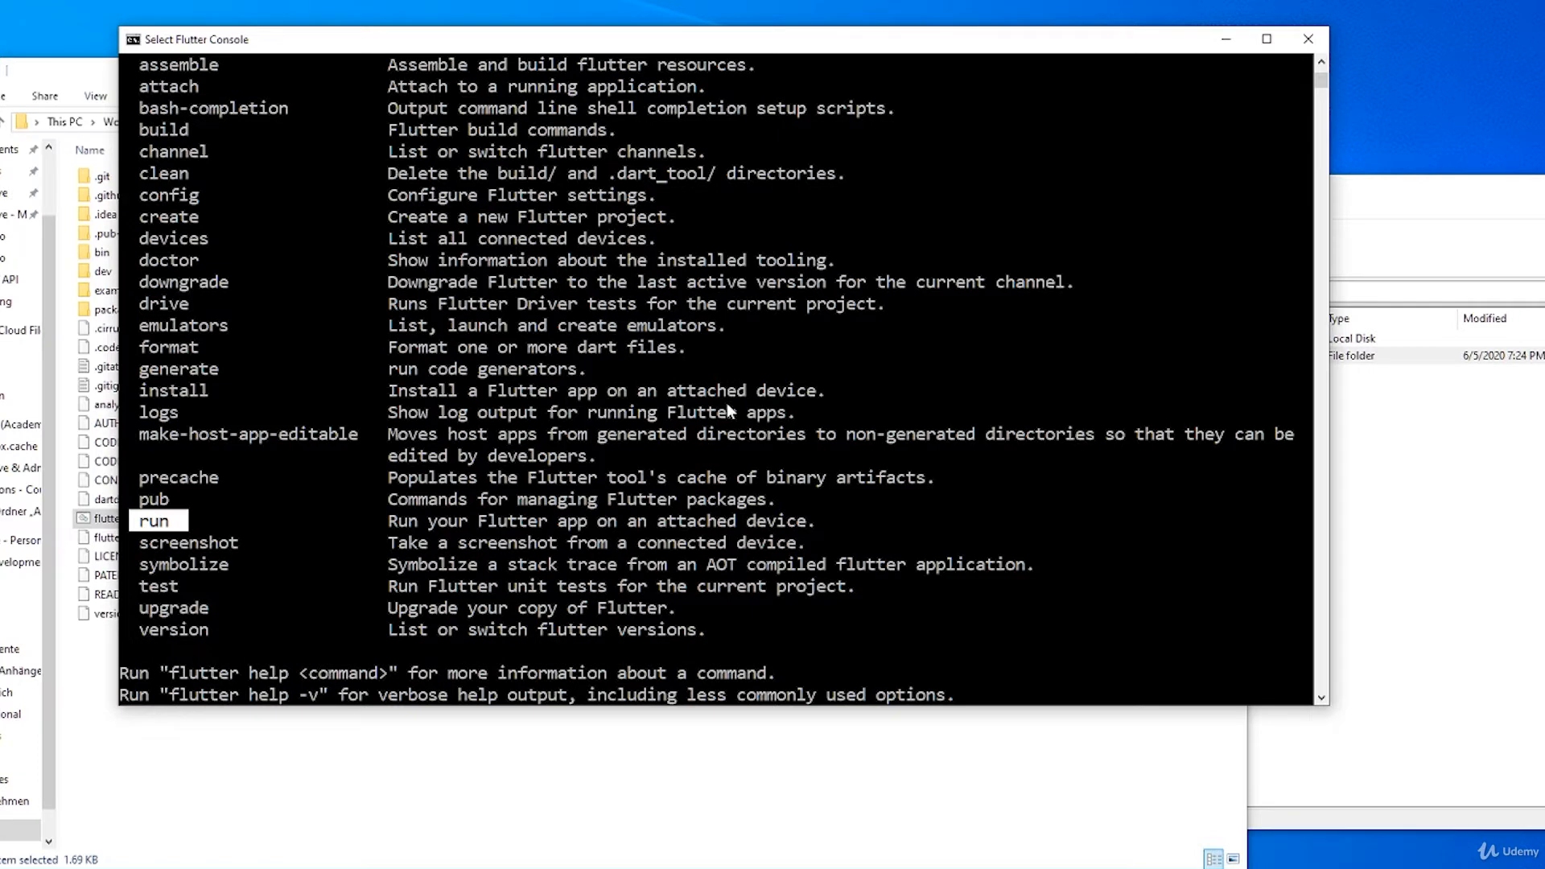
scroll(549, 507, down, 3)
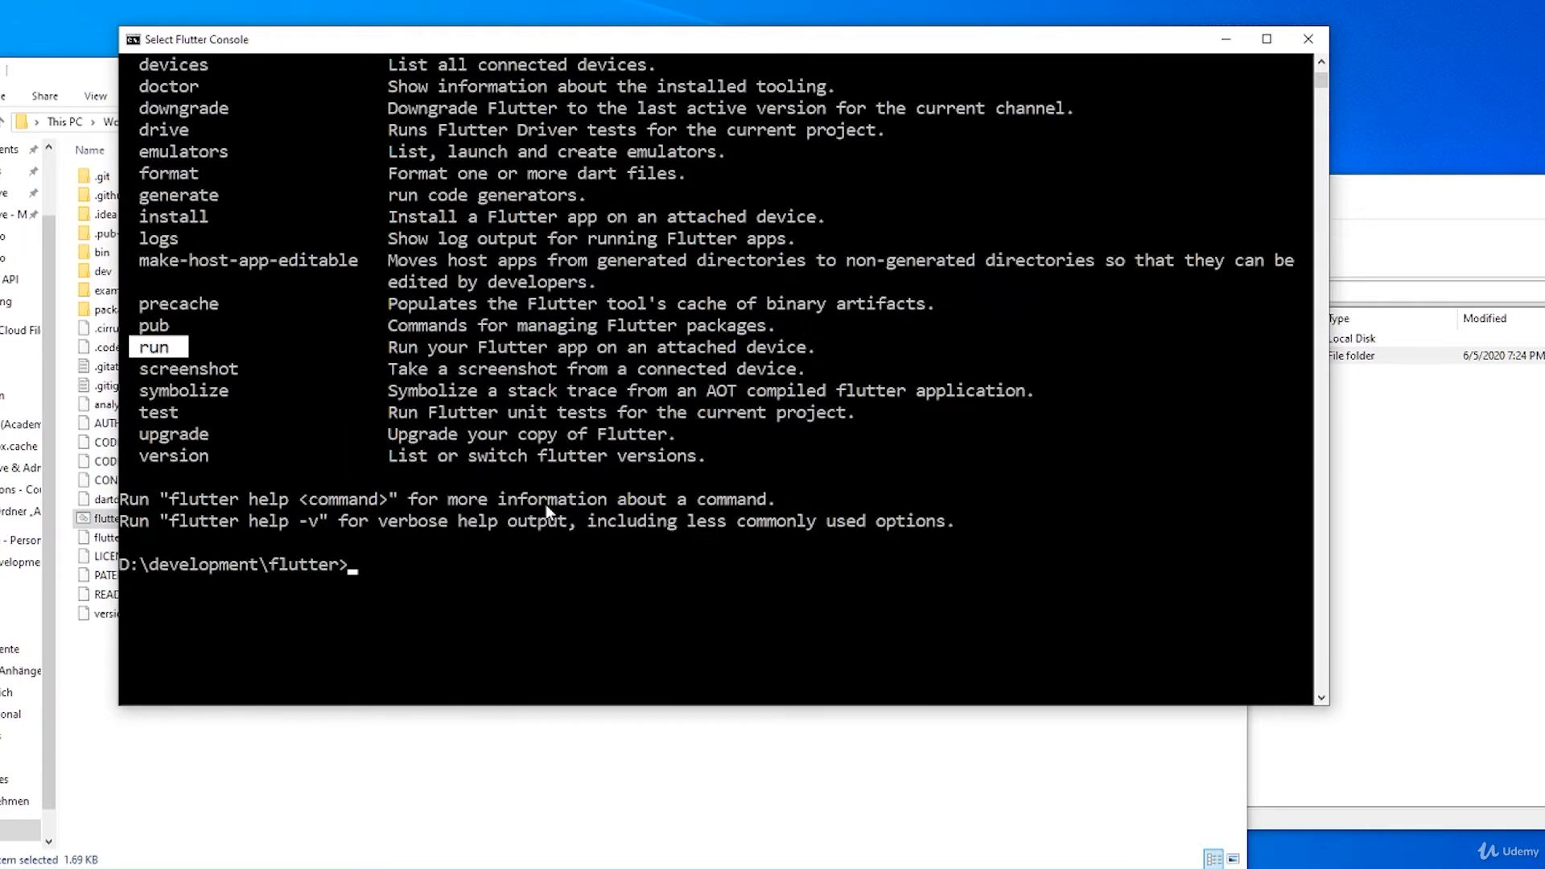
scroll(548, 507, down, 3)
scroll(569, 475, up, 2)
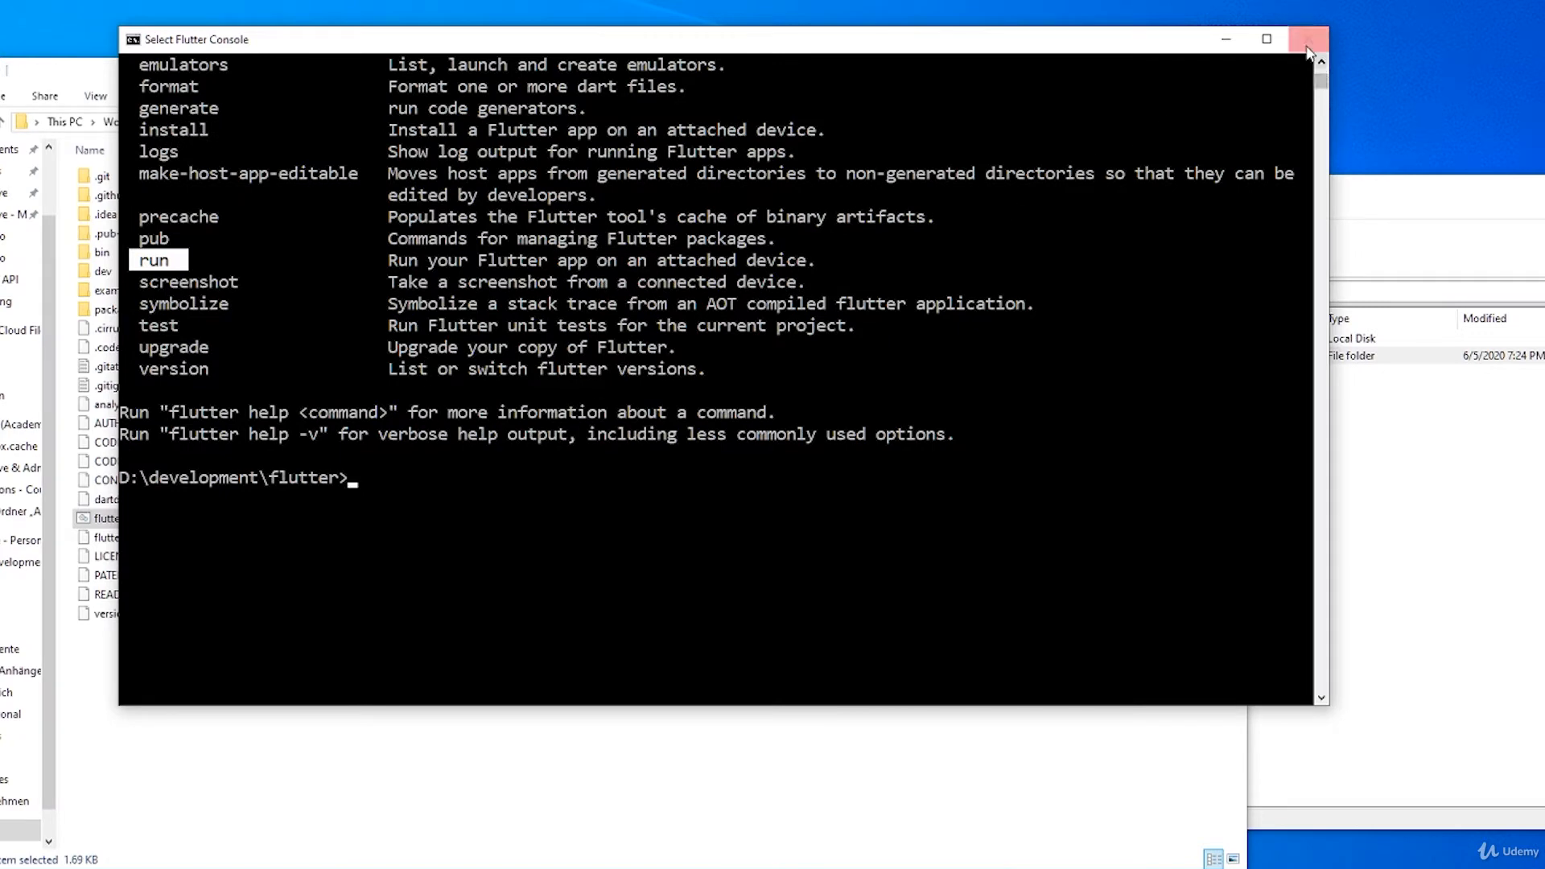
Step: Close the Flutter Console and go back up to the development folder
click(394, 497)
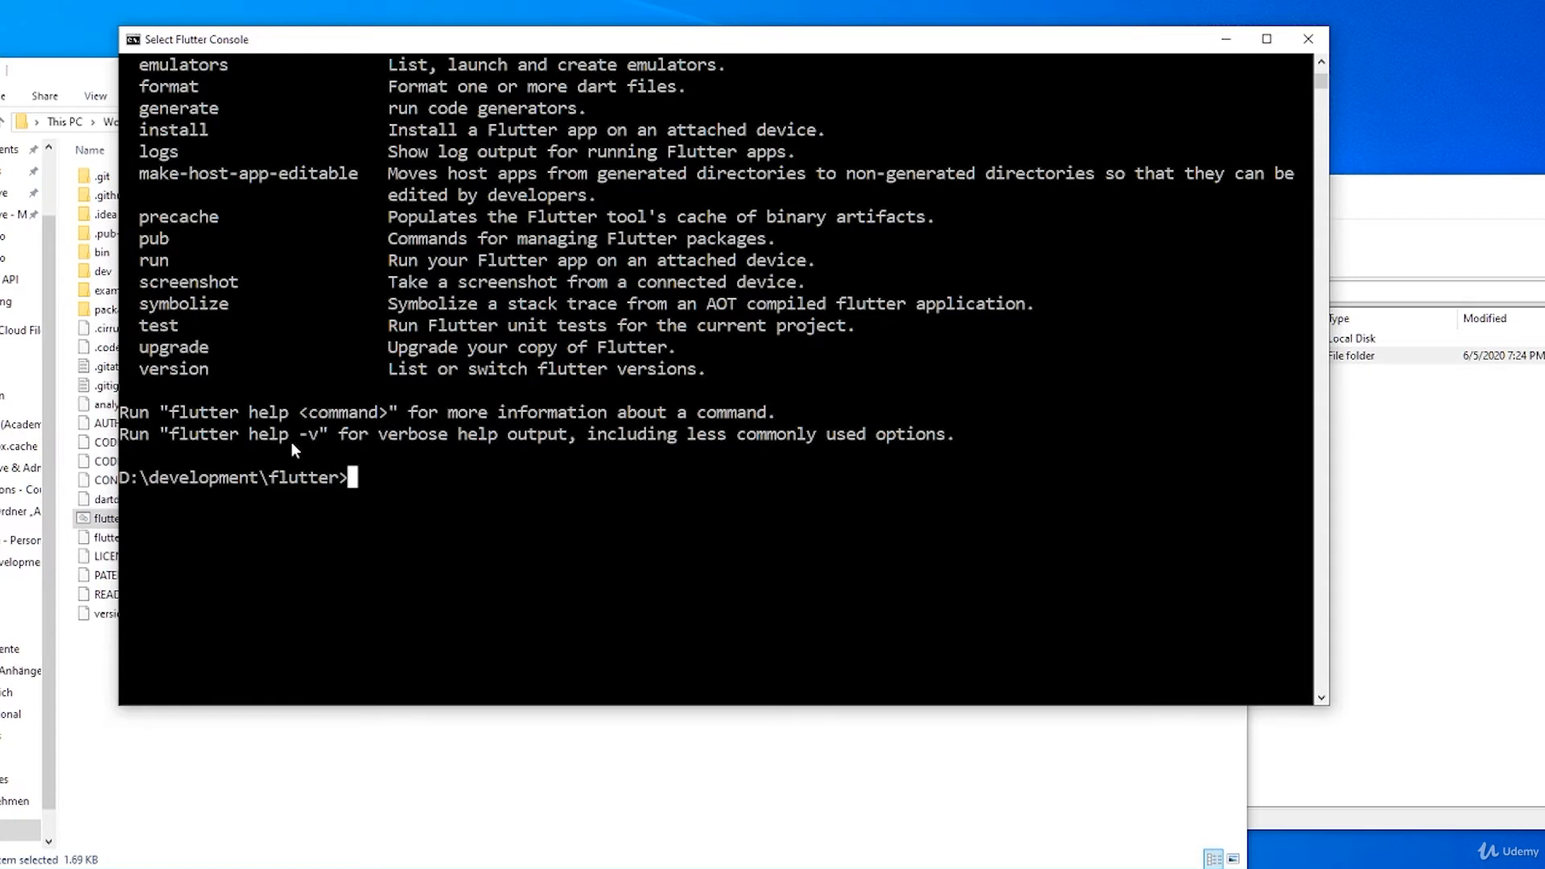
click(1299, 46)
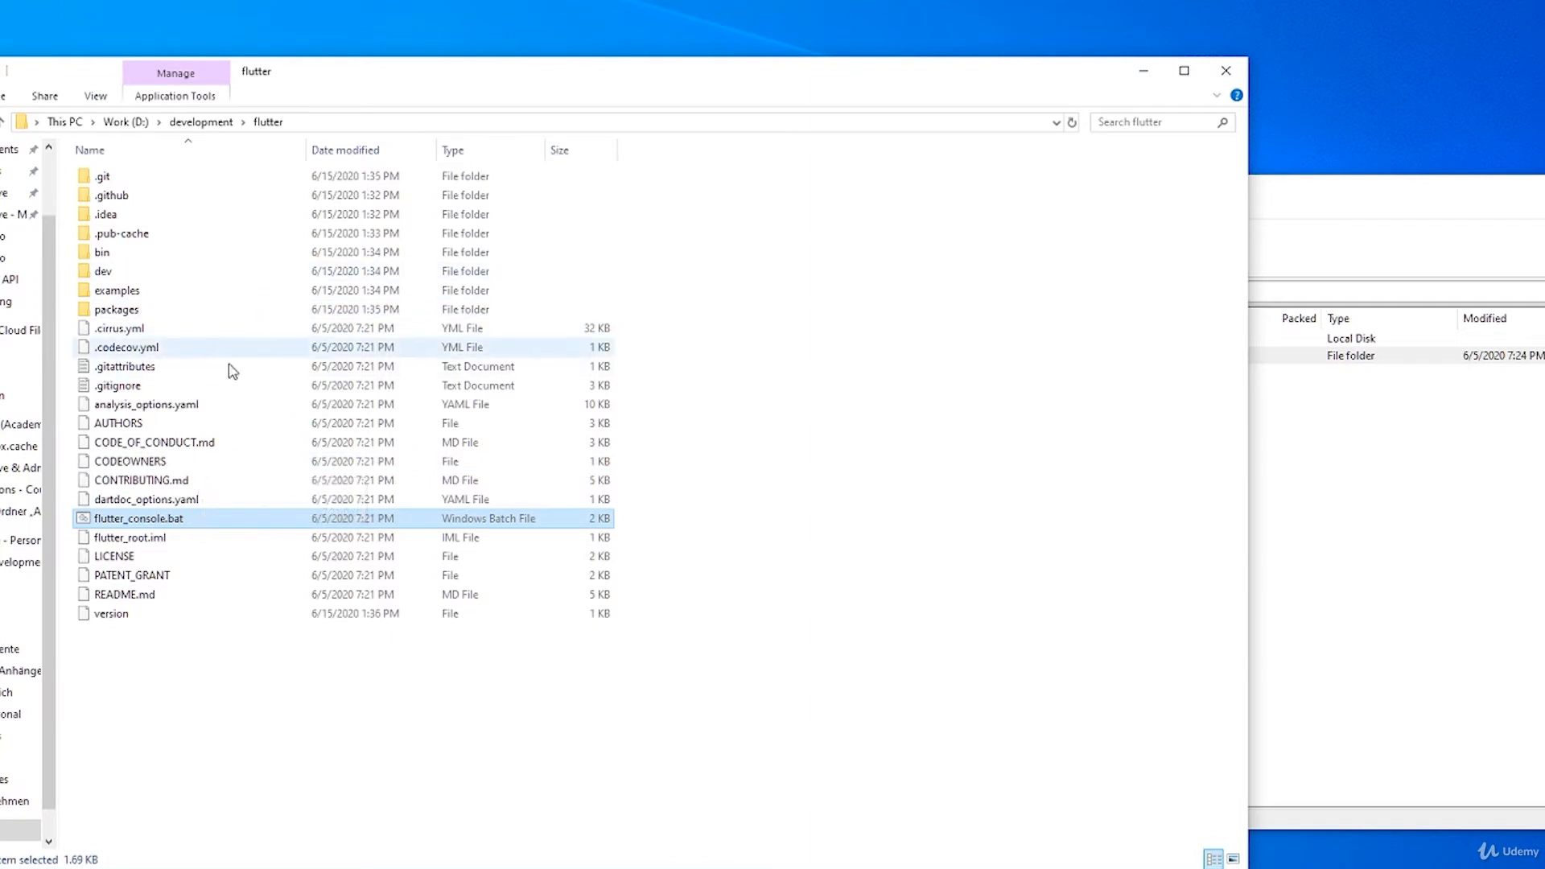
click(443, 734)
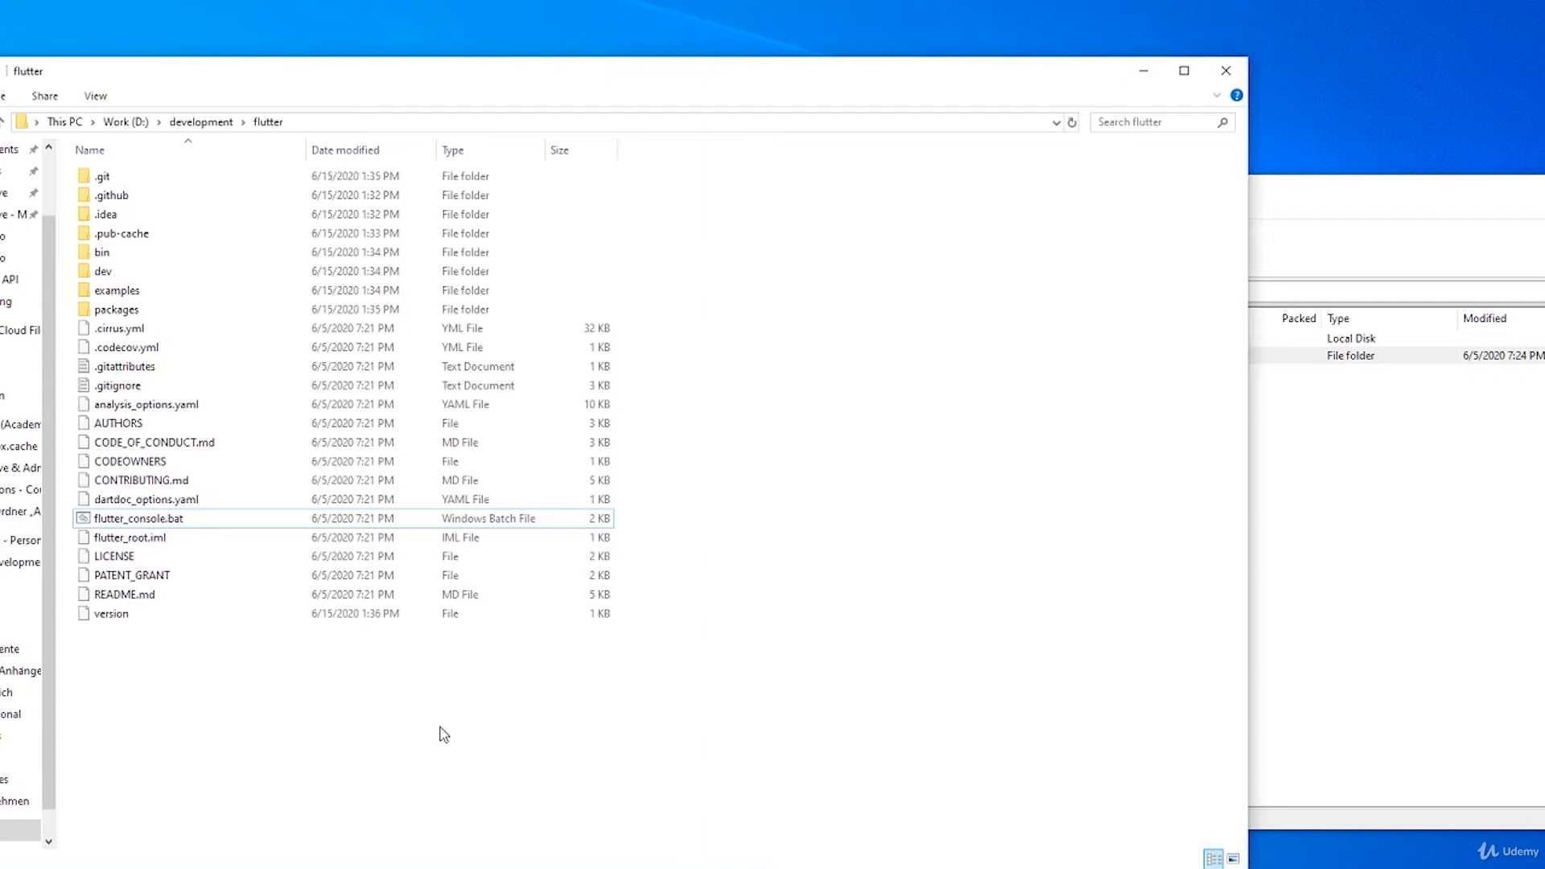
click(206, 125)
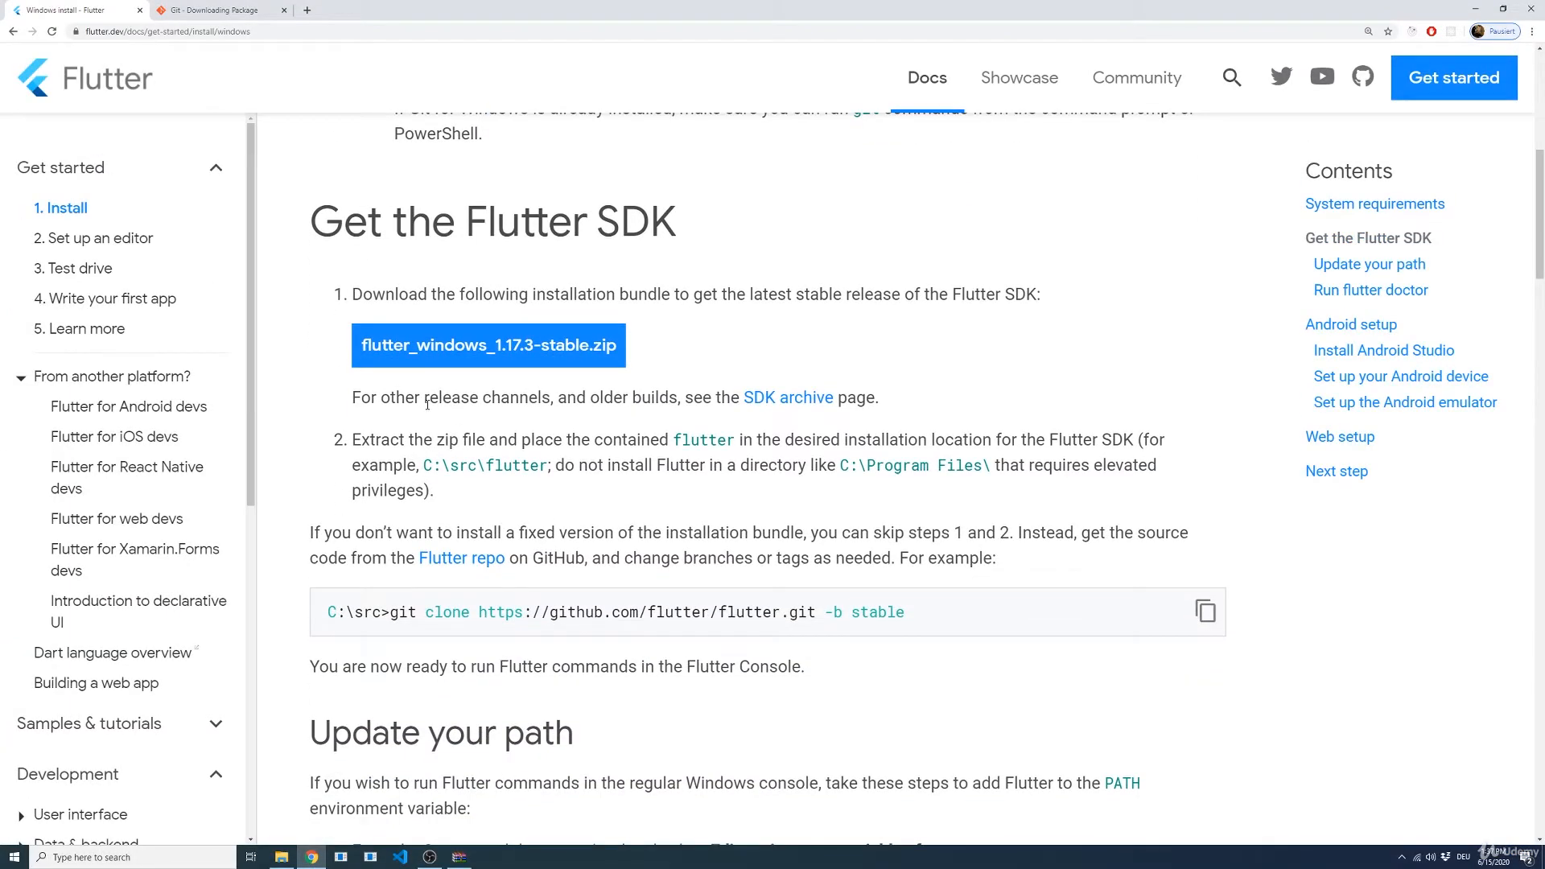
Step: Switch to the Flutter install page in the browser and examine the "Update your path" section
scroll(476, 457, down, 1)
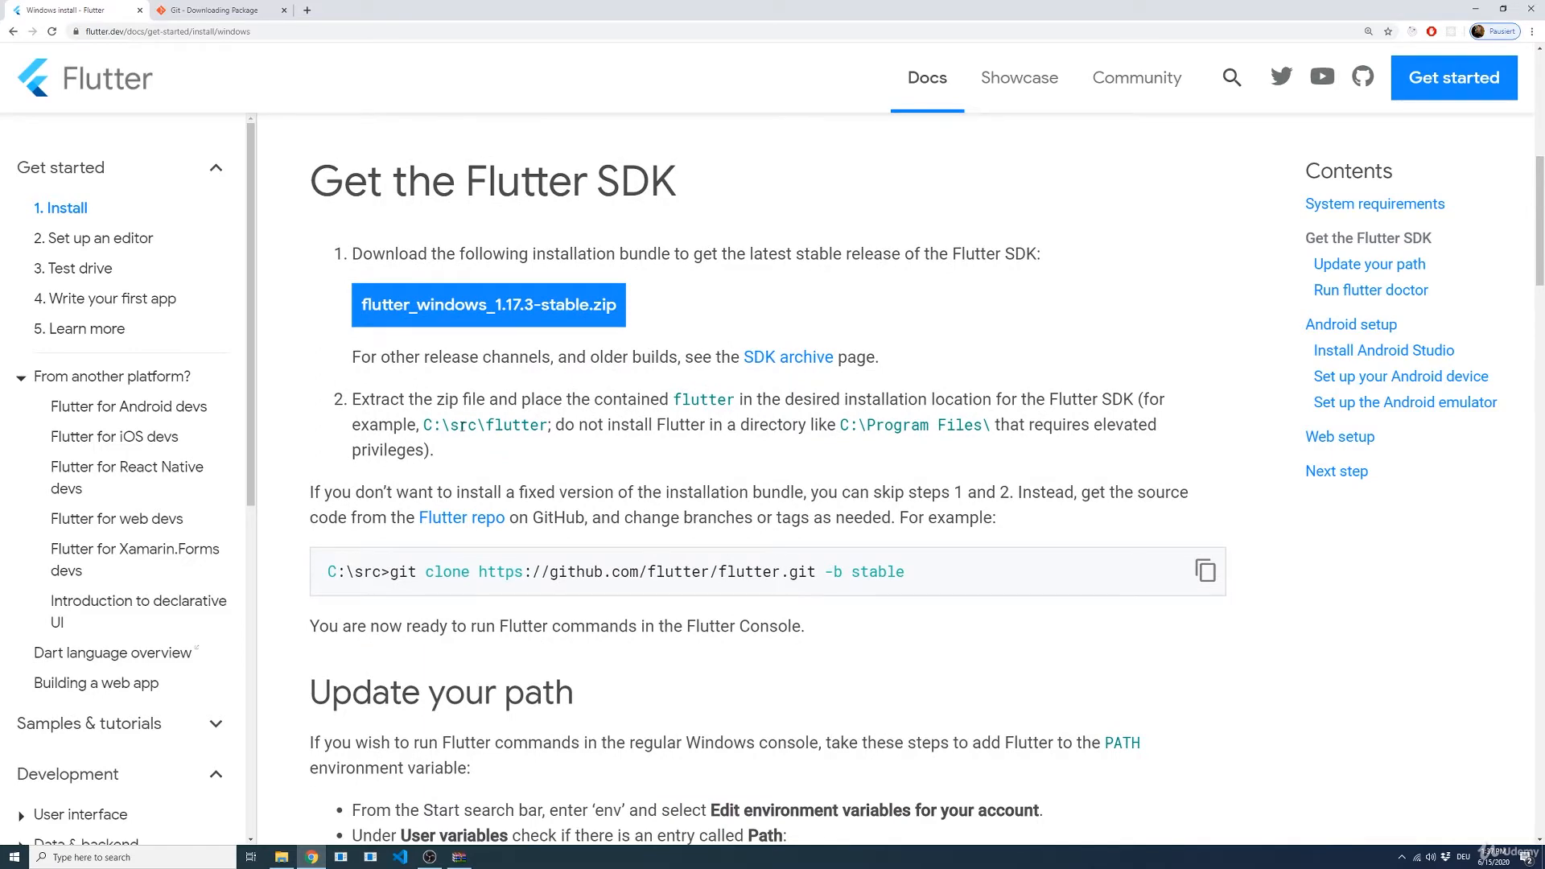
scroll(559, 478, down, 3)
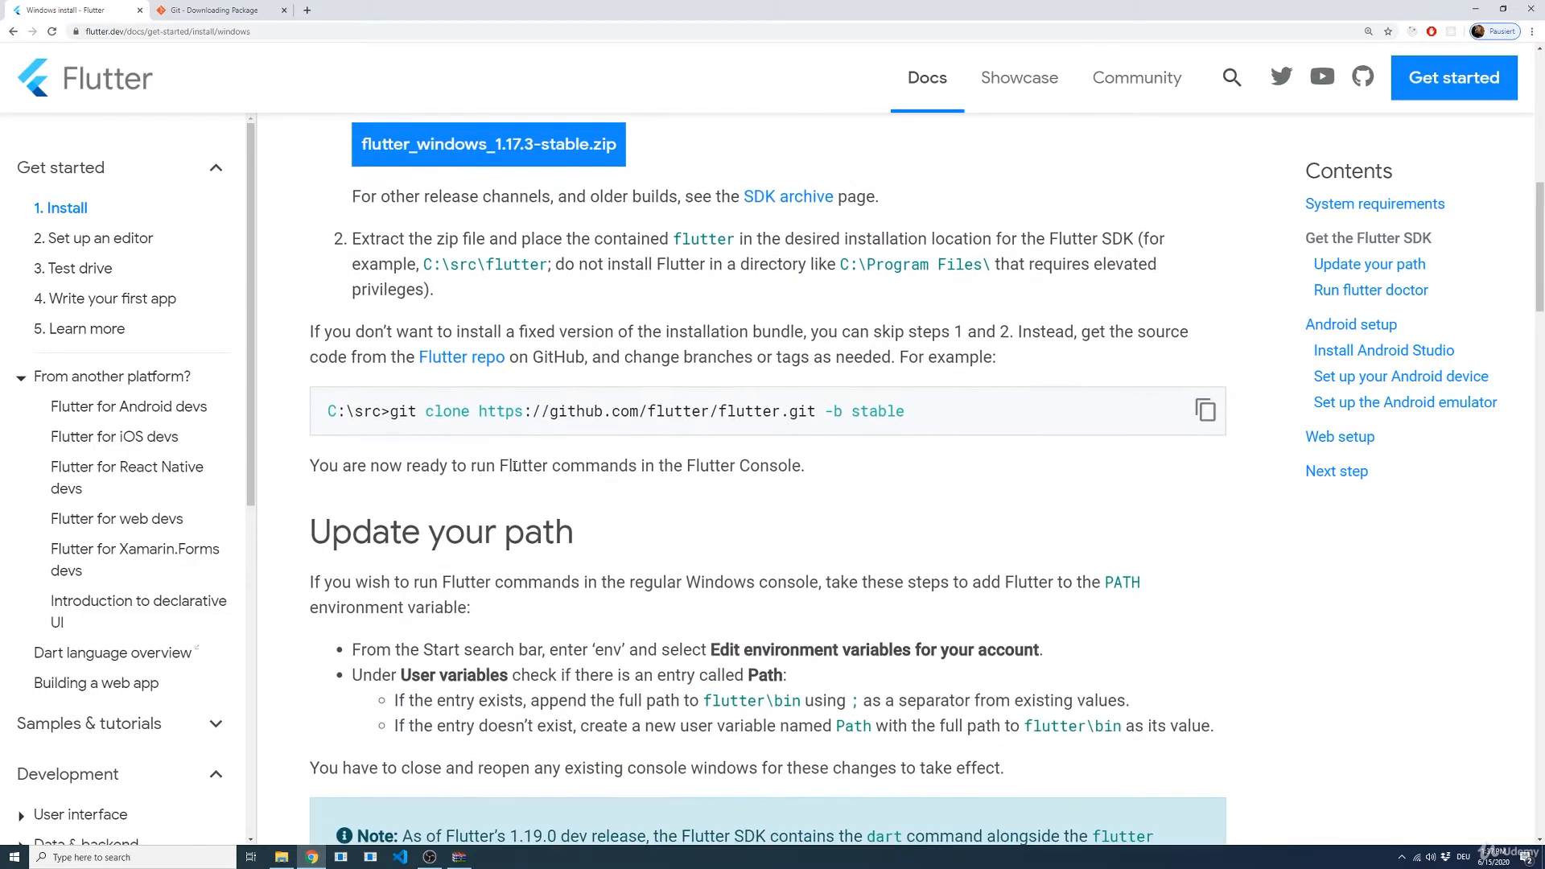
drag(573, 462, 314, 452)
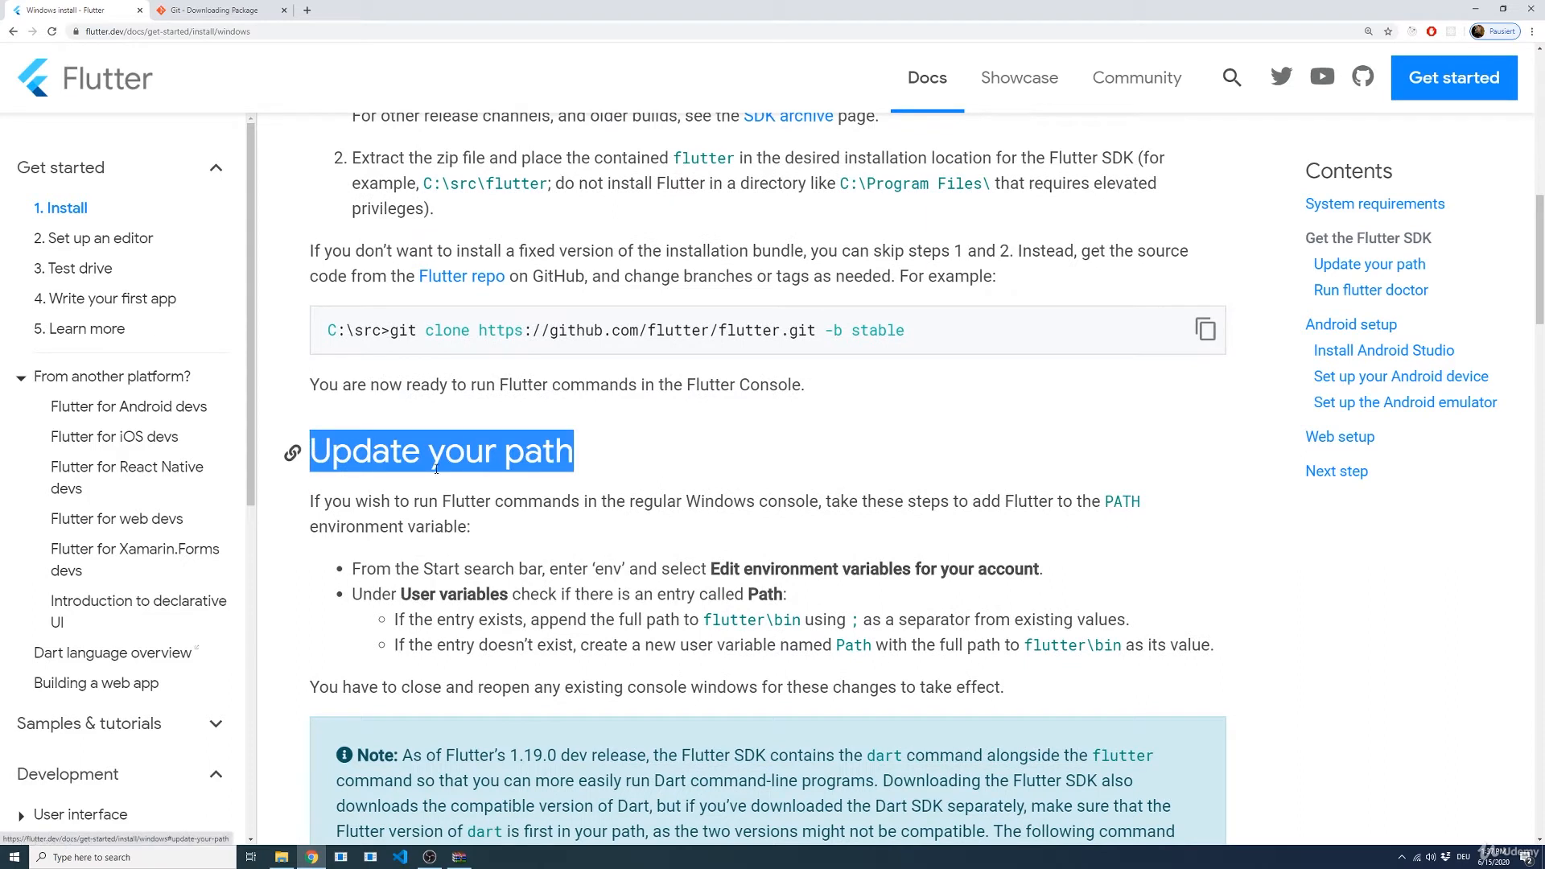
click(584, 466)
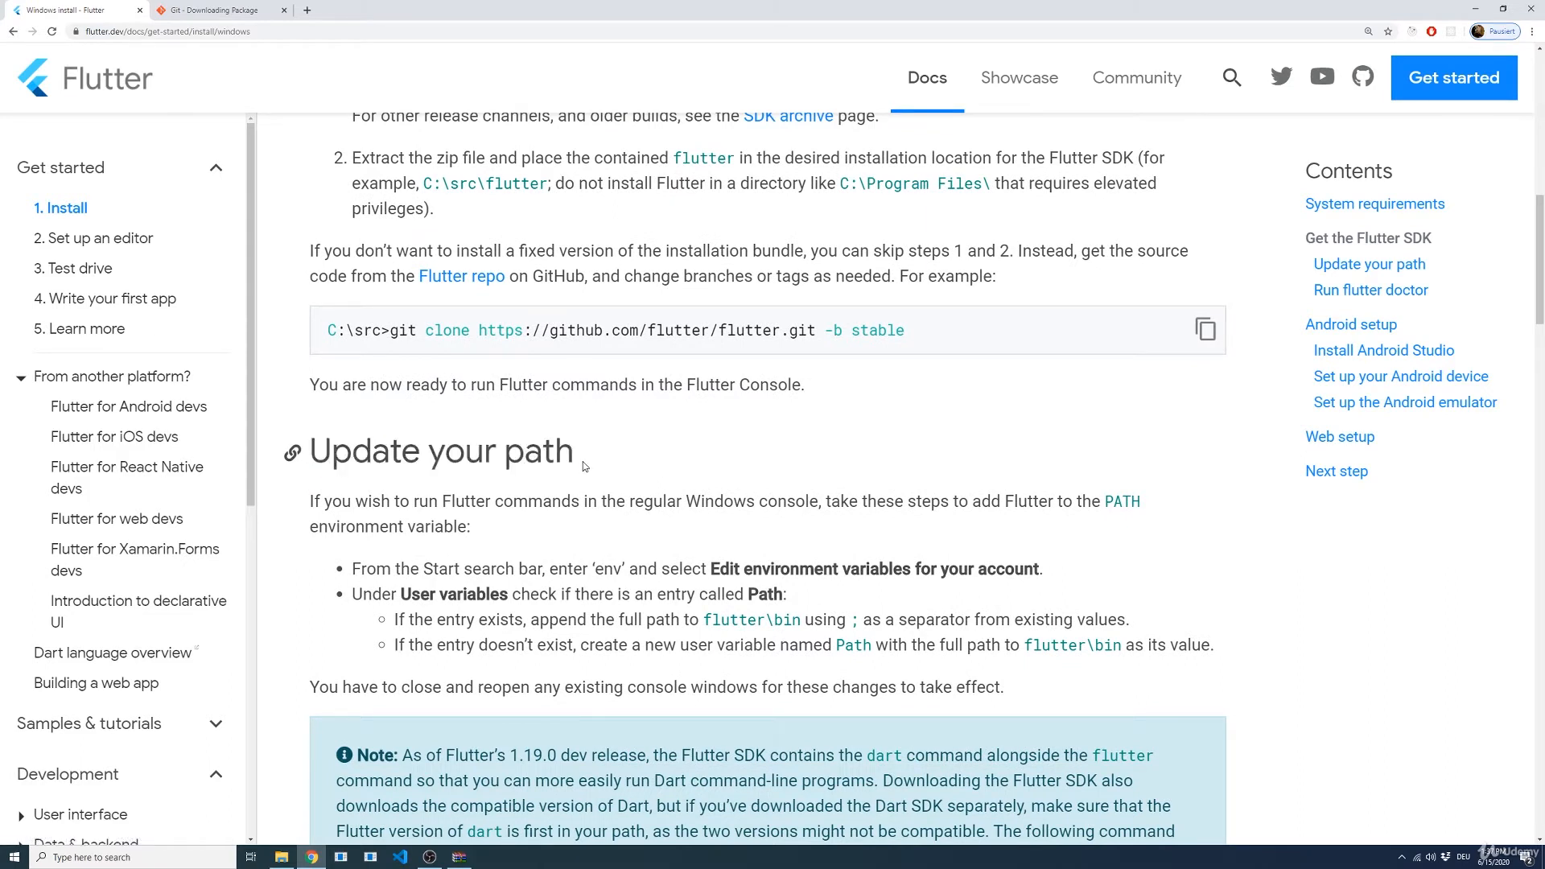
Step: Search Windows for "env" and open the environment variables editor for your account, as the Flutter install page instructs
key(alt+Tab)
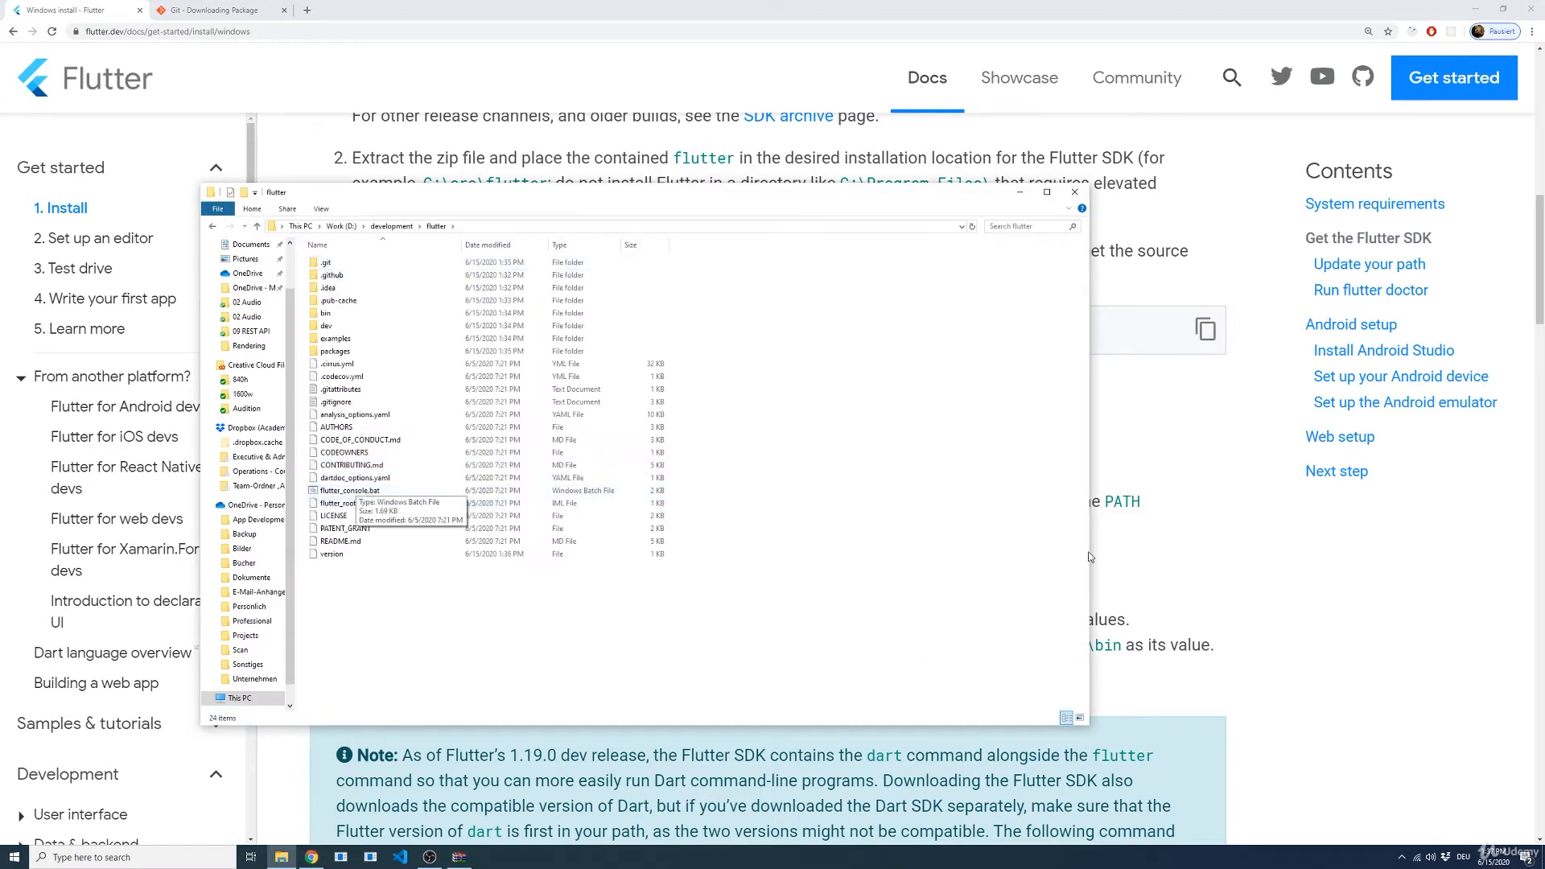
click(1196, 531)
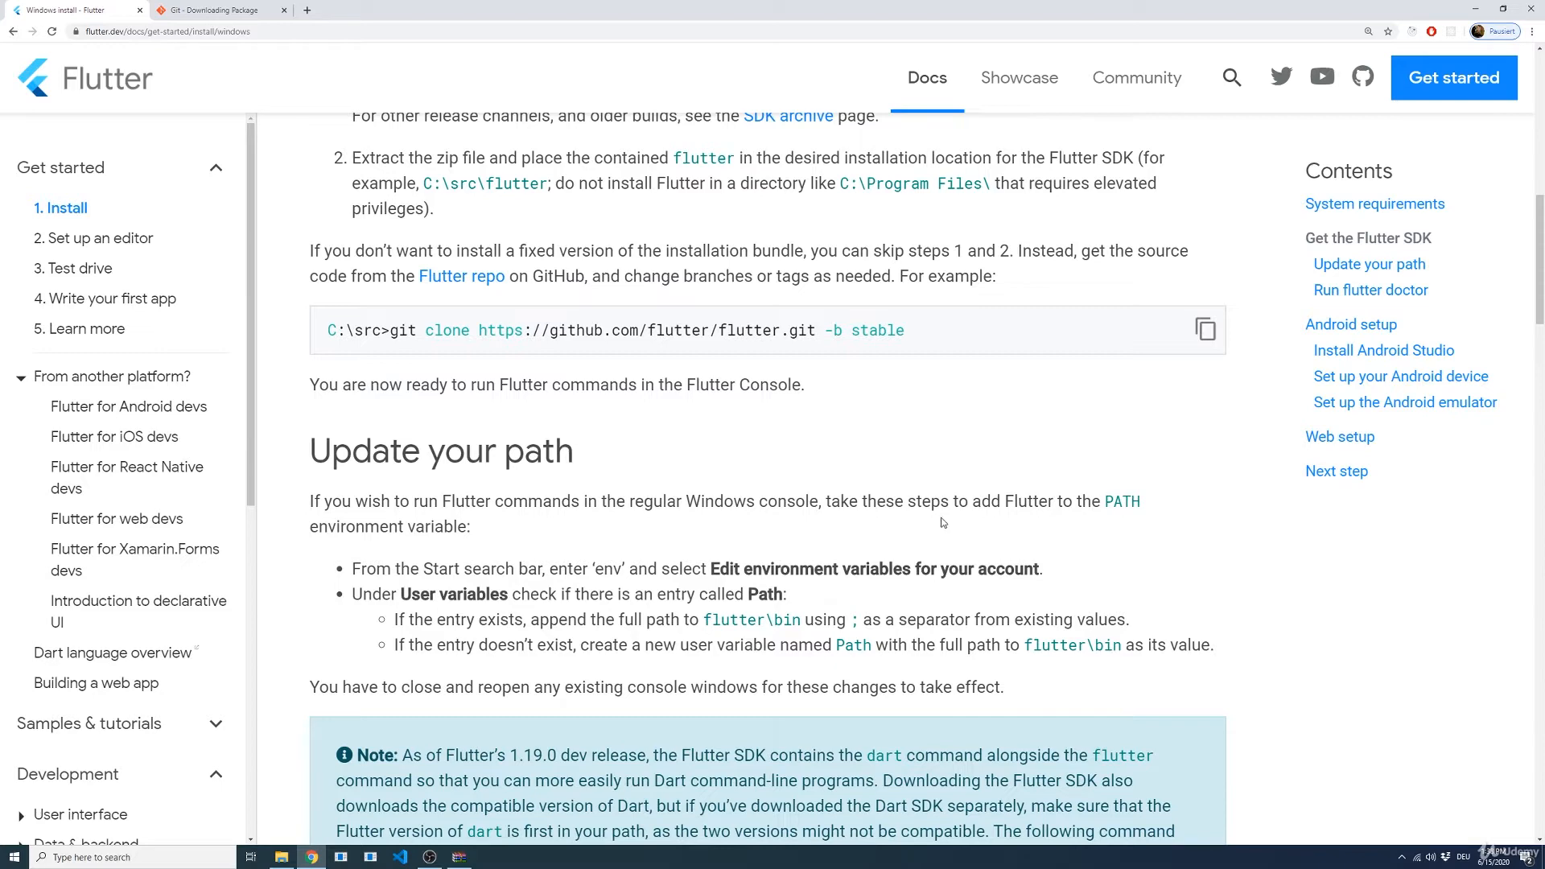
scroll(943, 523, down, 2)
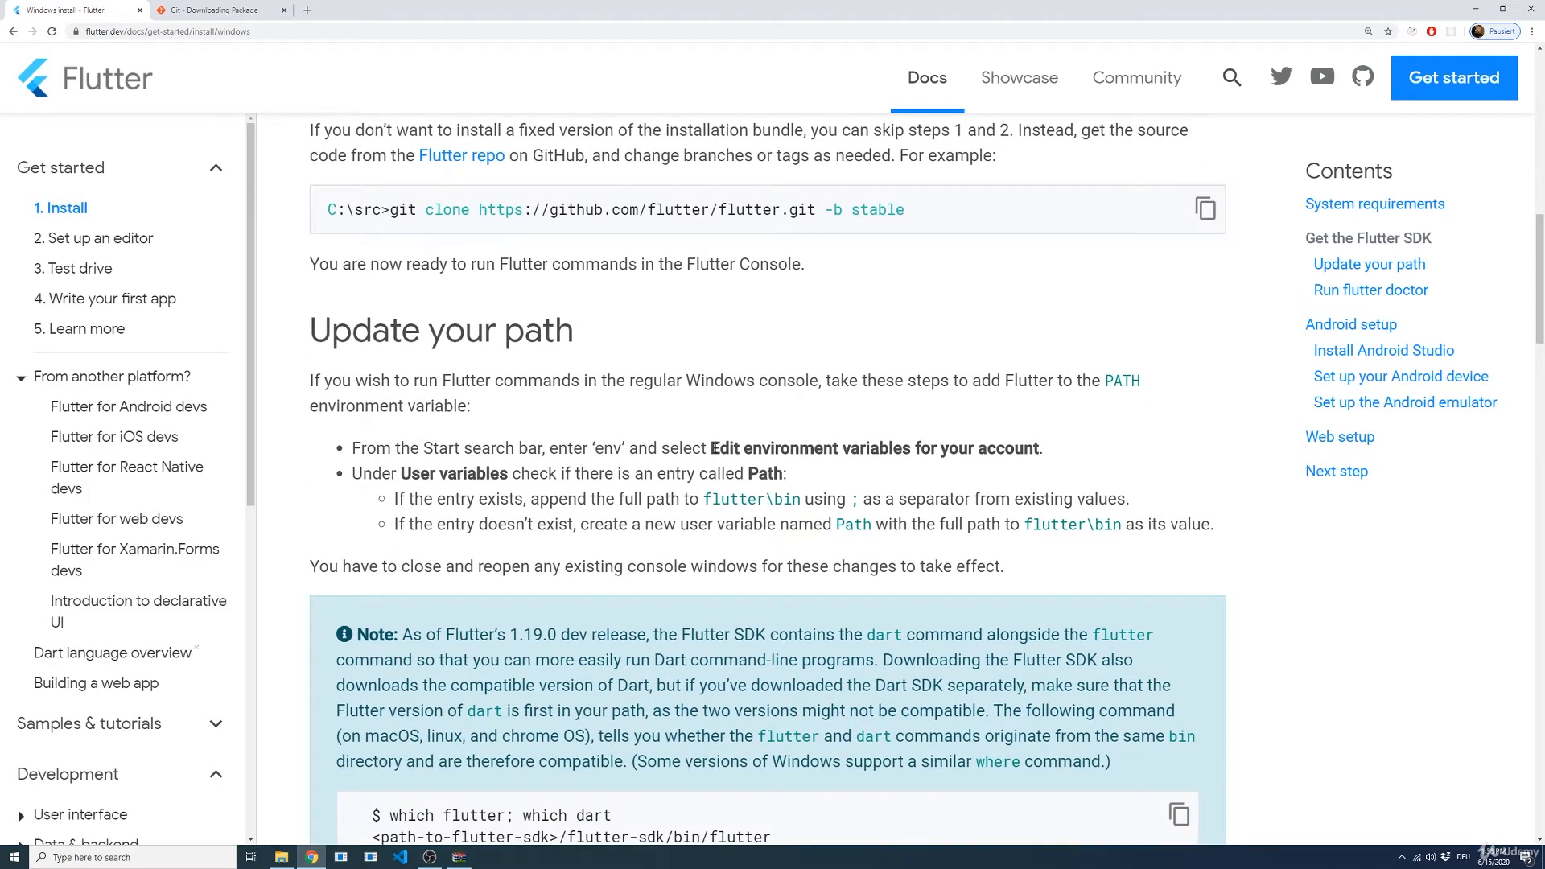
drag(710, 447, 1050, 449)
click(1090, 475)
key(super)
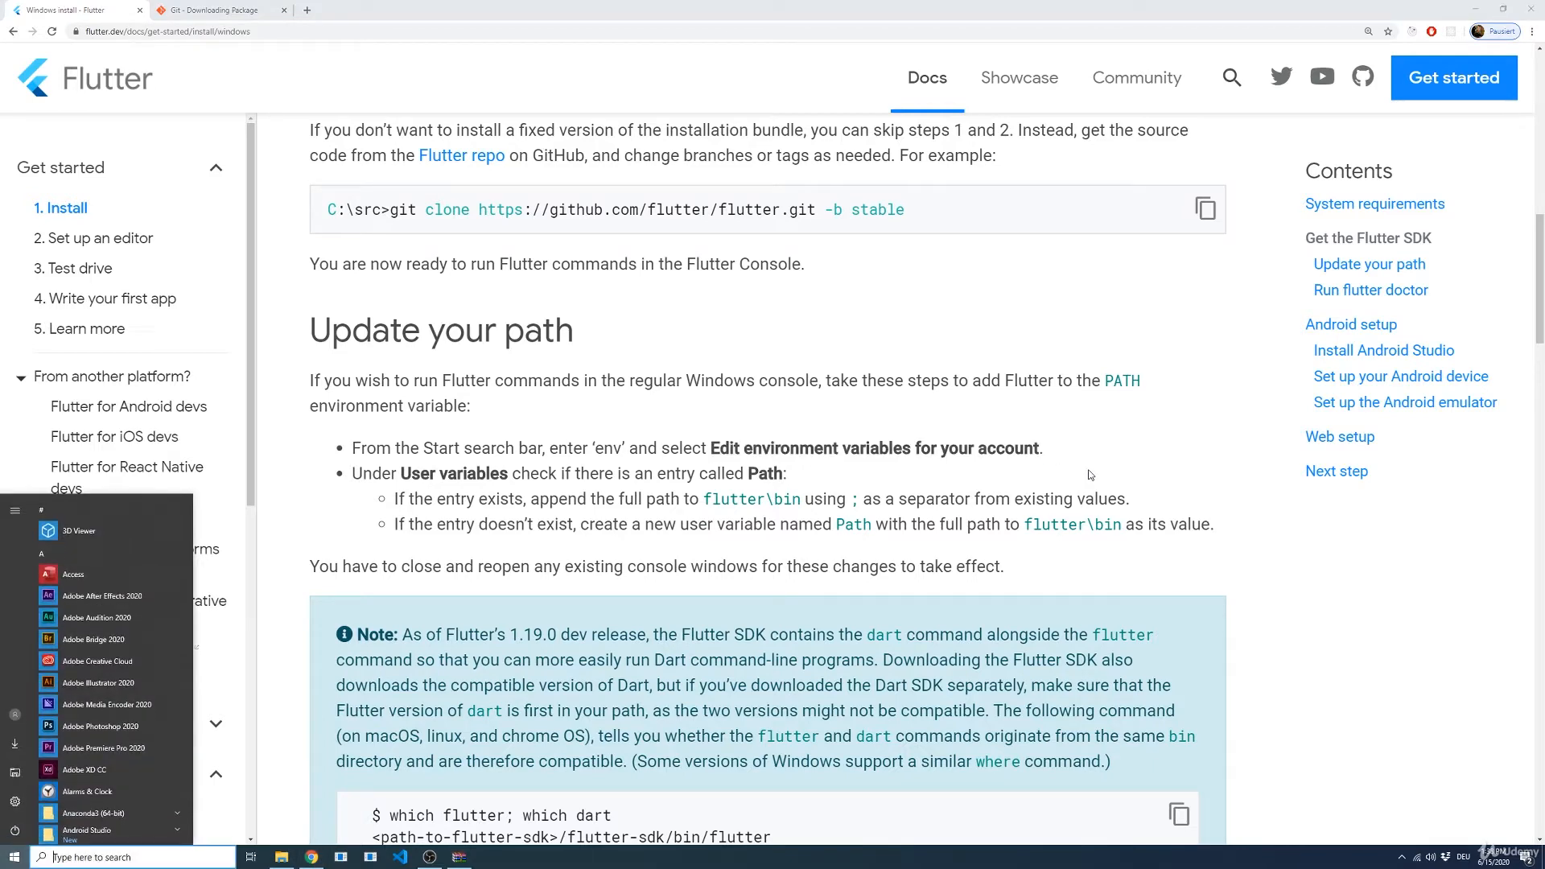
text(env)
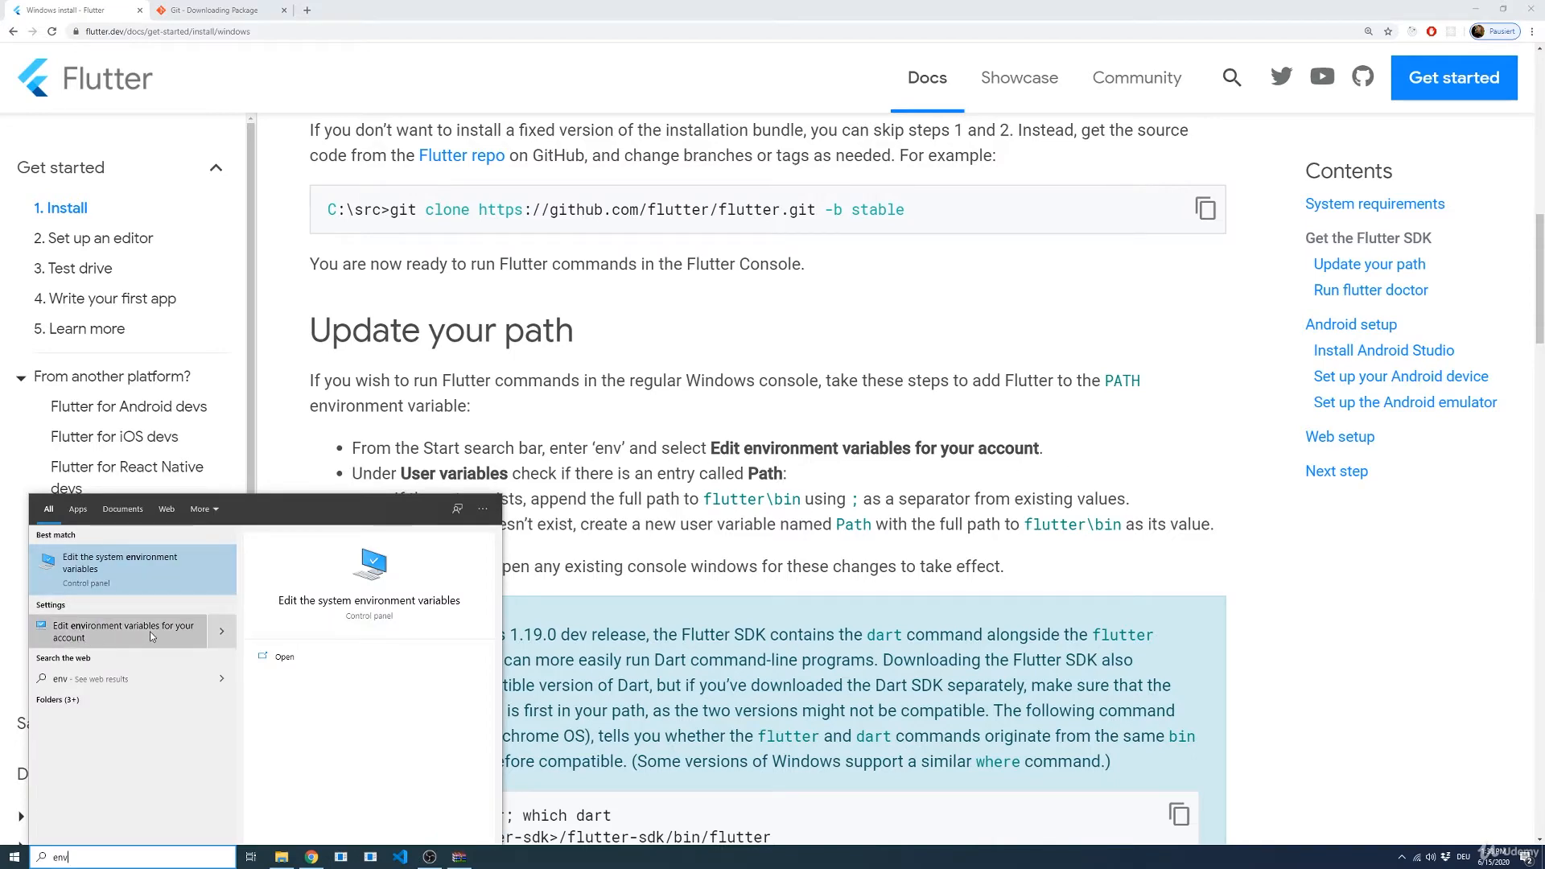
click(82, 637)
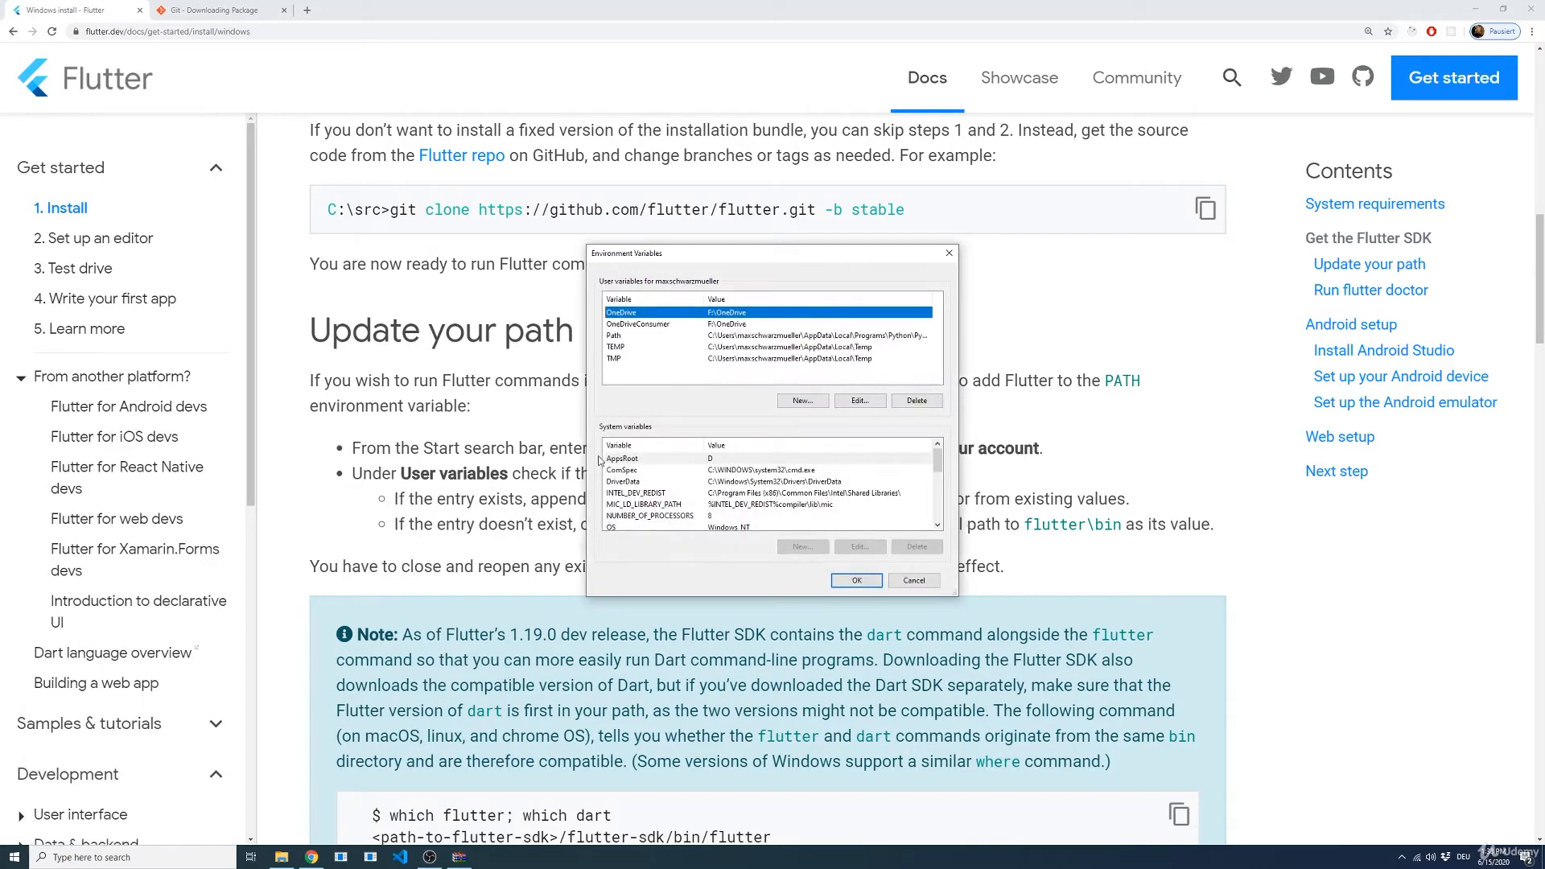
drag(736, 260, 955, 244)
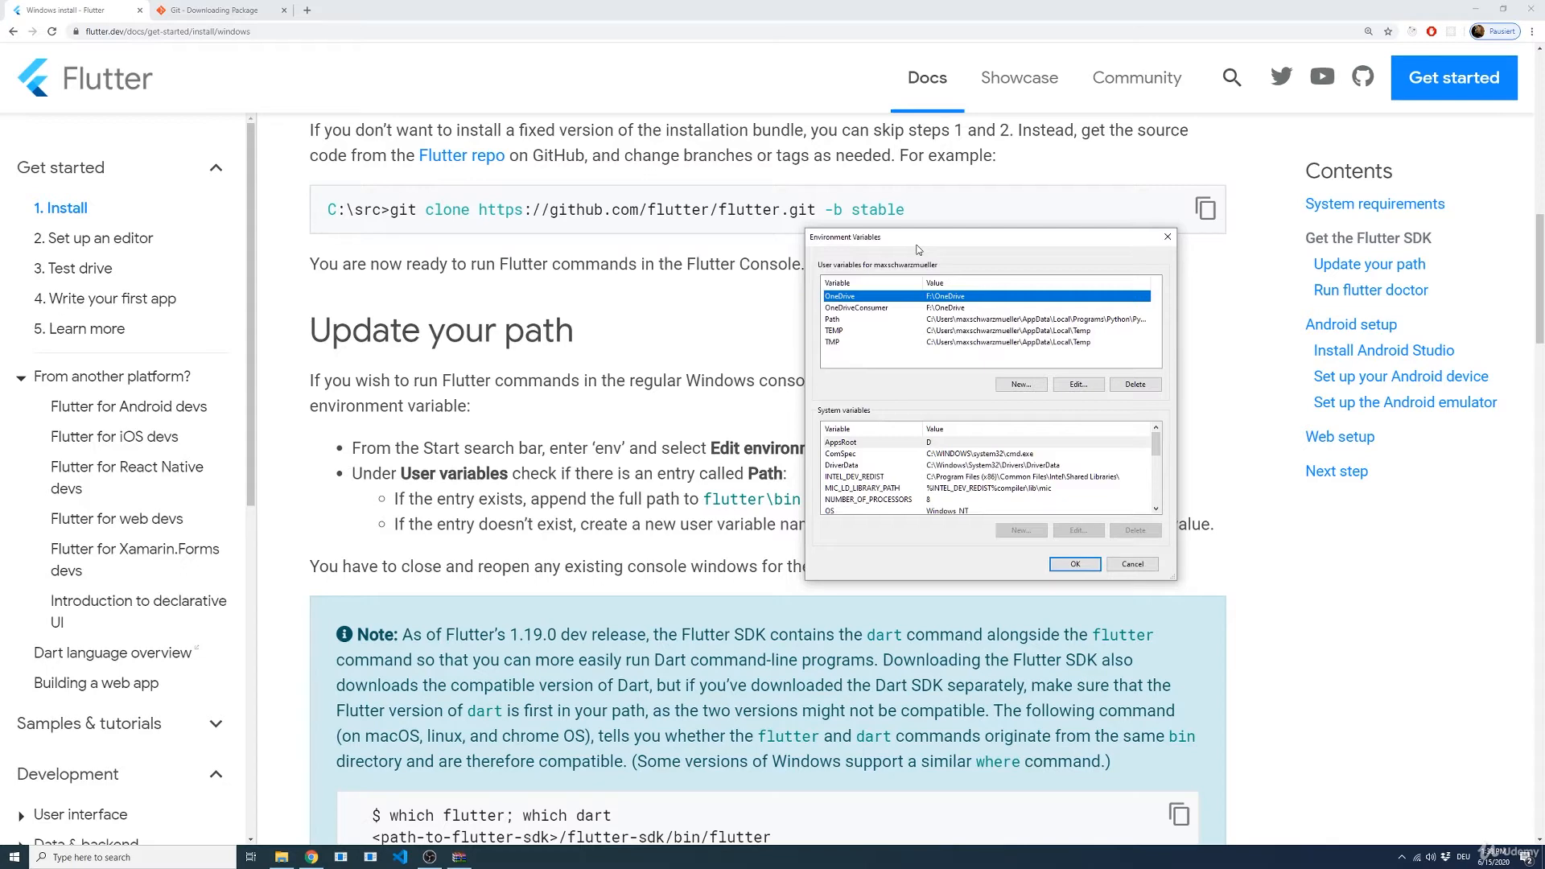
Step: Locate the Path entry under the user variables and read the install page's instruction for when that entry doesn't exist
key(Escape)
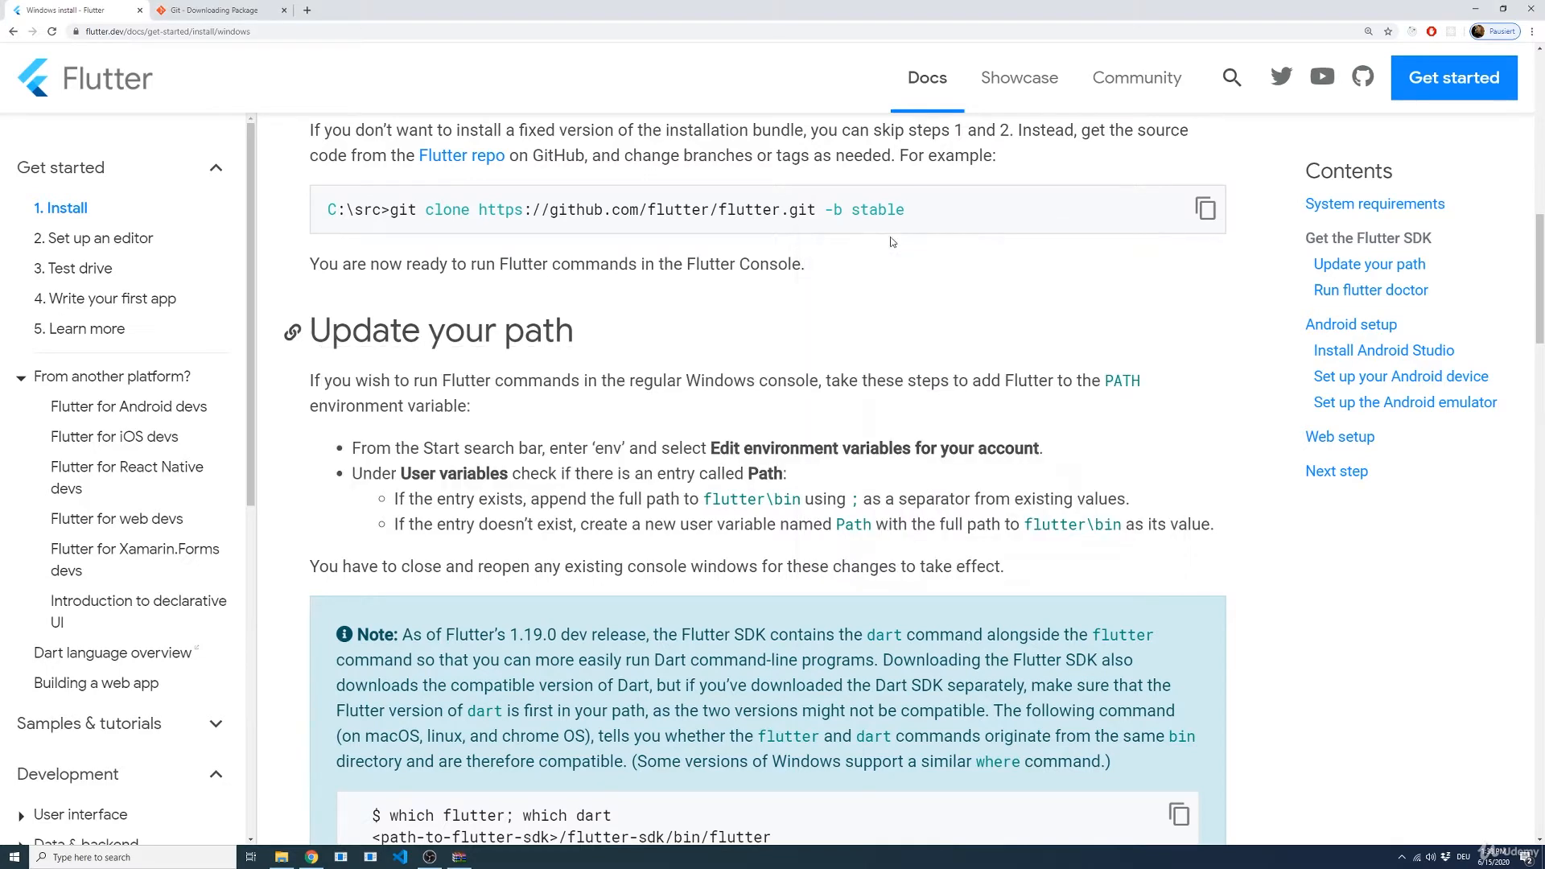
key(alt+Tab)
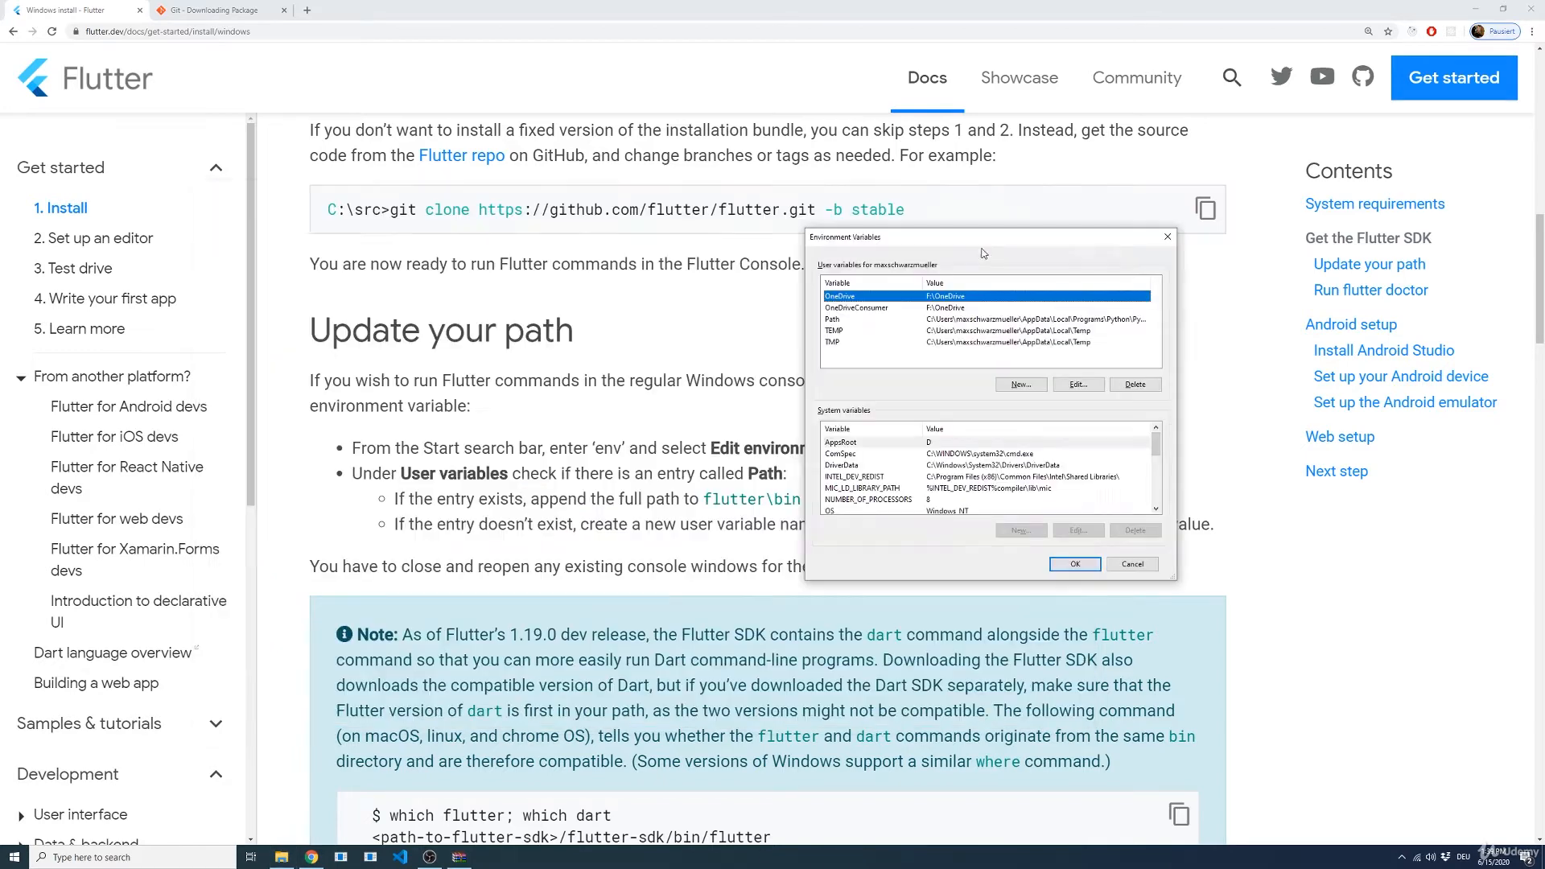
drag(980, 243, 1120, 151)
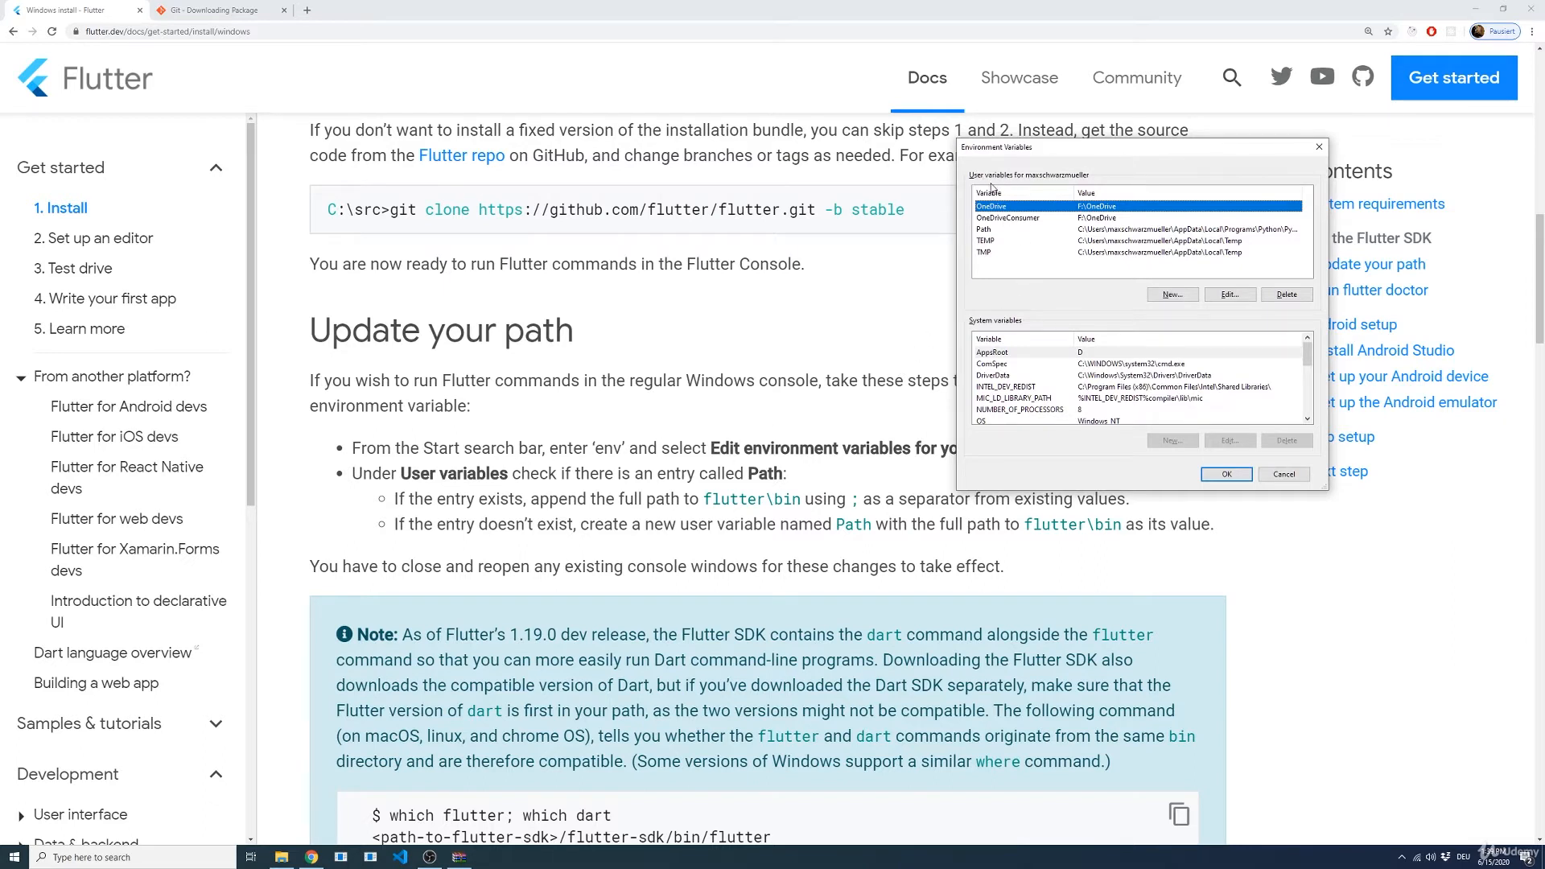
click(1002, 230)
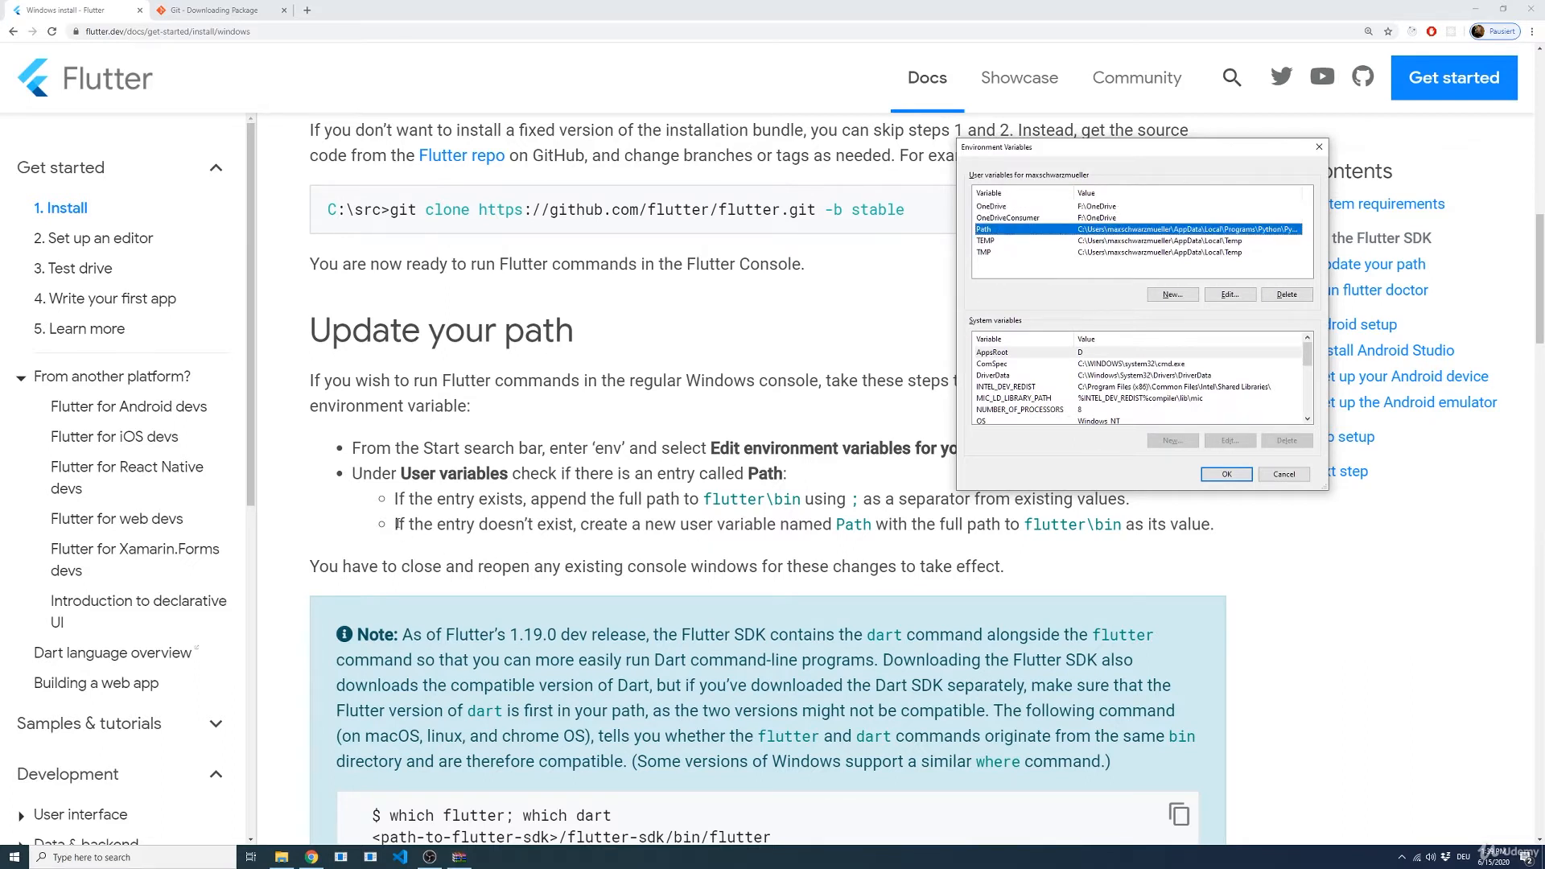
drag(394, 525, 1126, 531)
click(835, 557)
click(1135, 563)
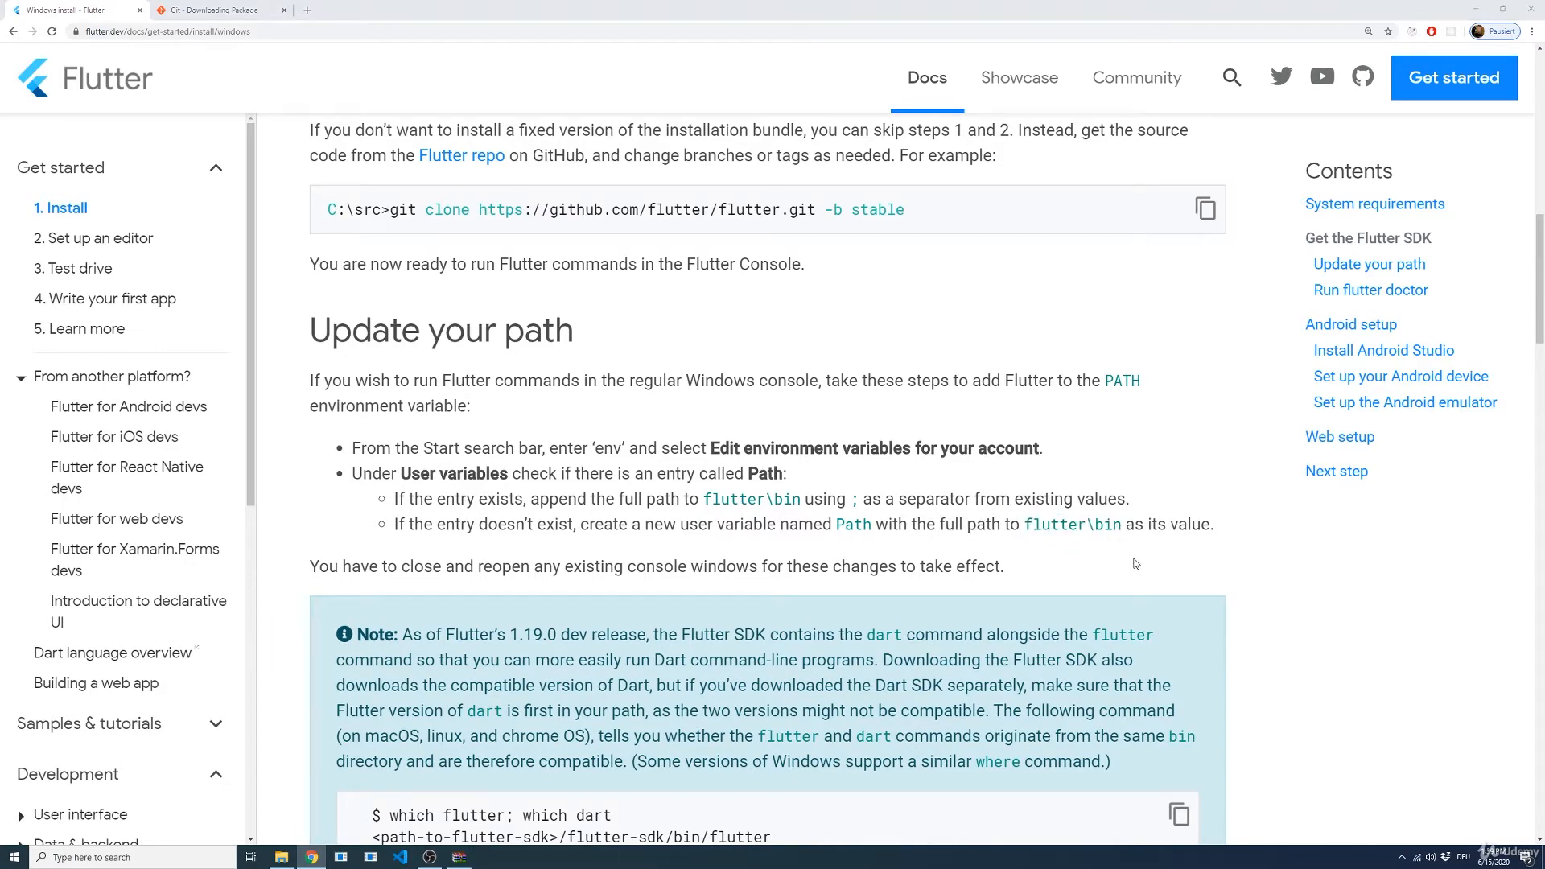
Step: Open the Path user variable for editing and start a blank entry below the existing ones
key(alt+Tab)
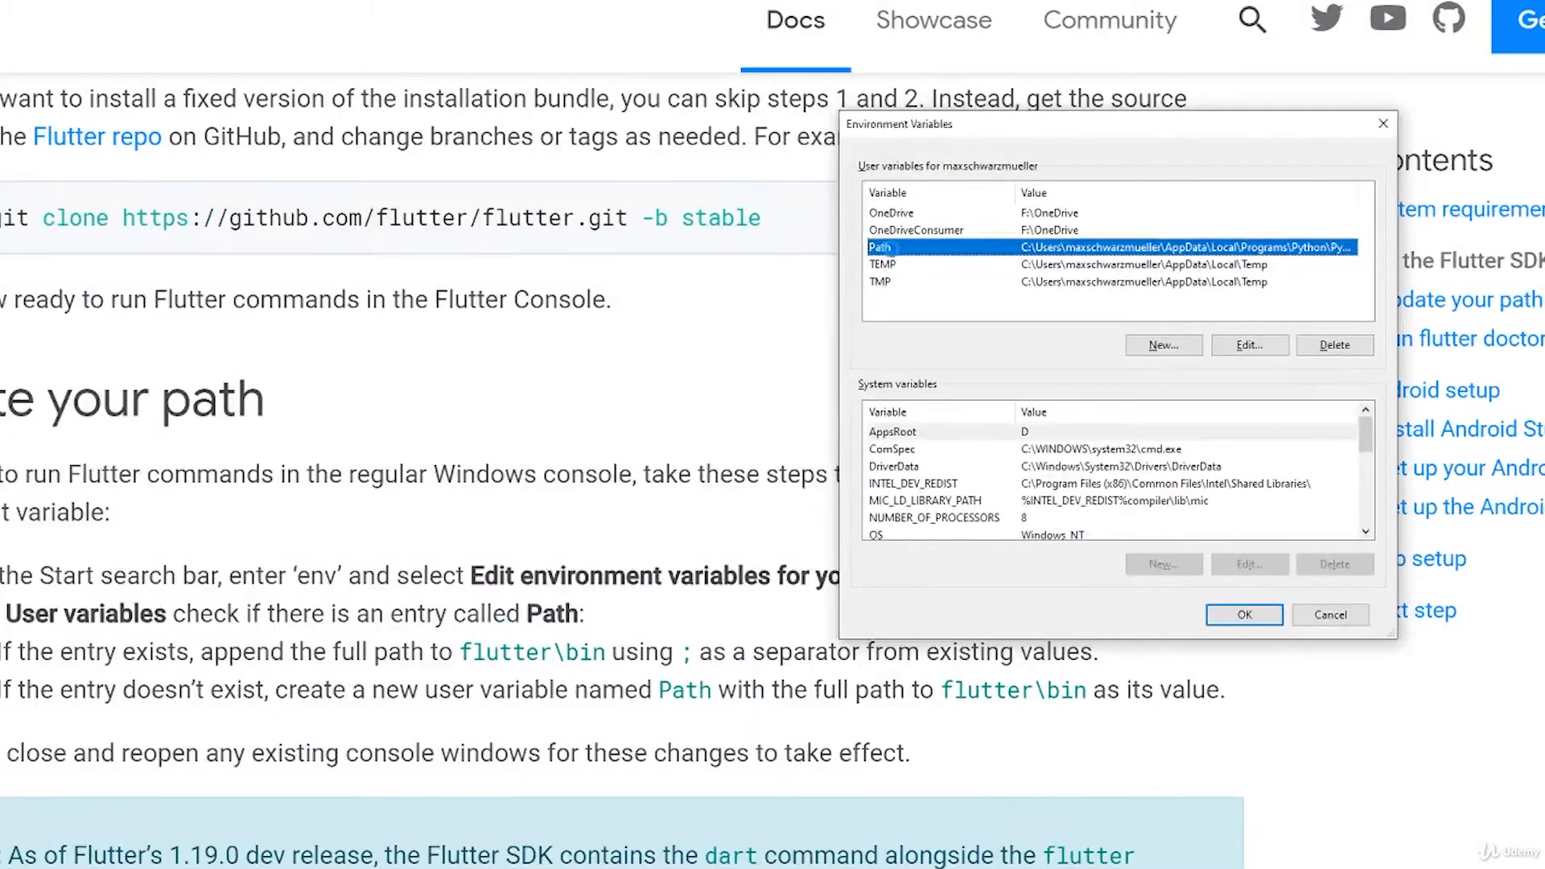
double_click(891, 254)
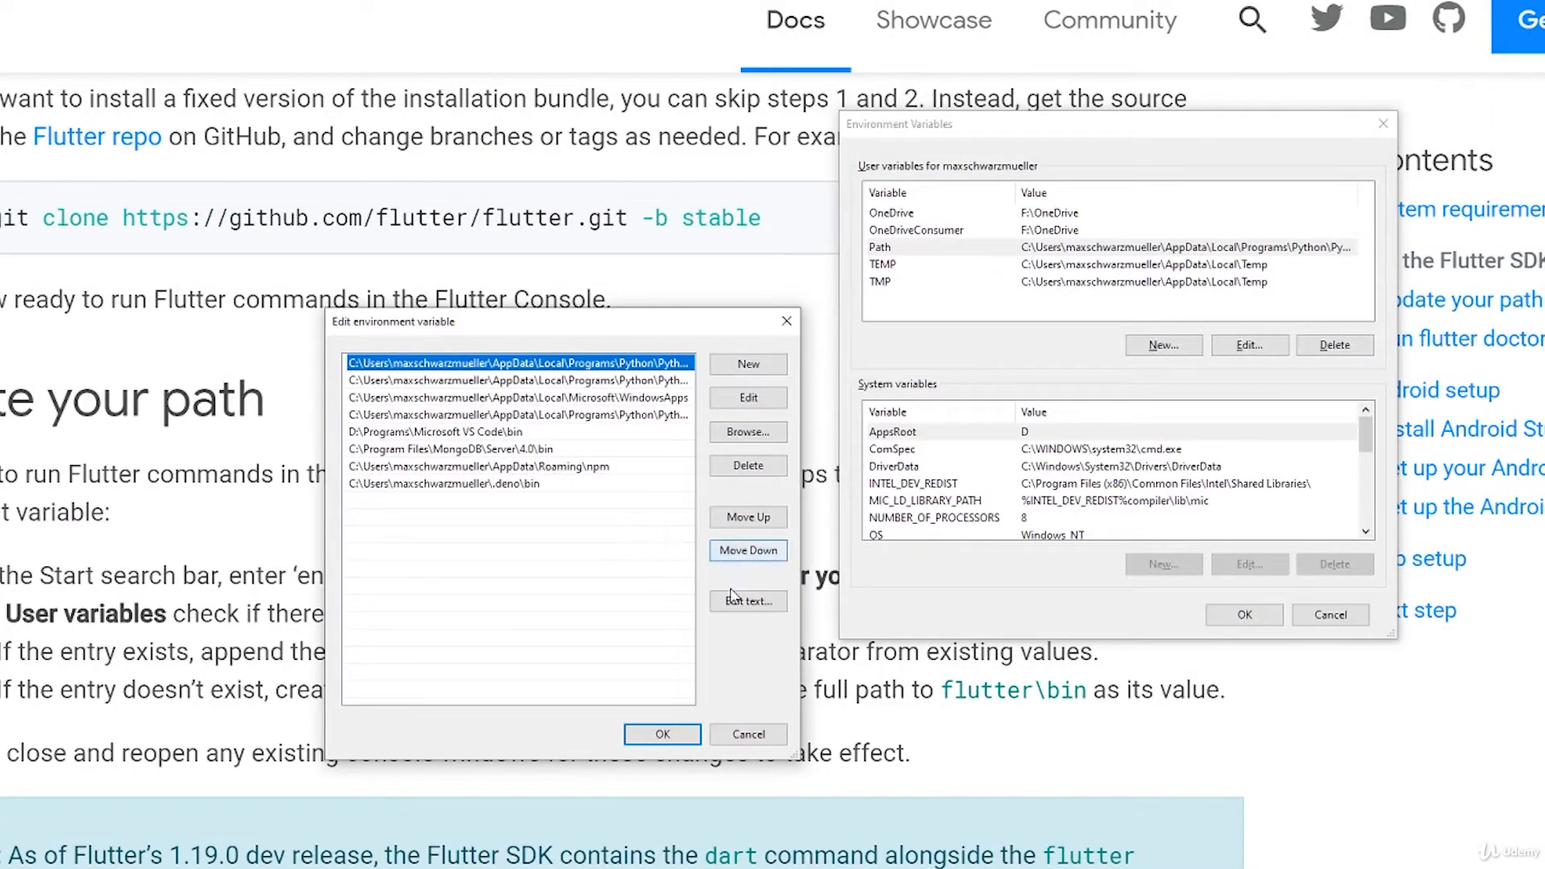
click(441, 512)
double_click(441, 511)
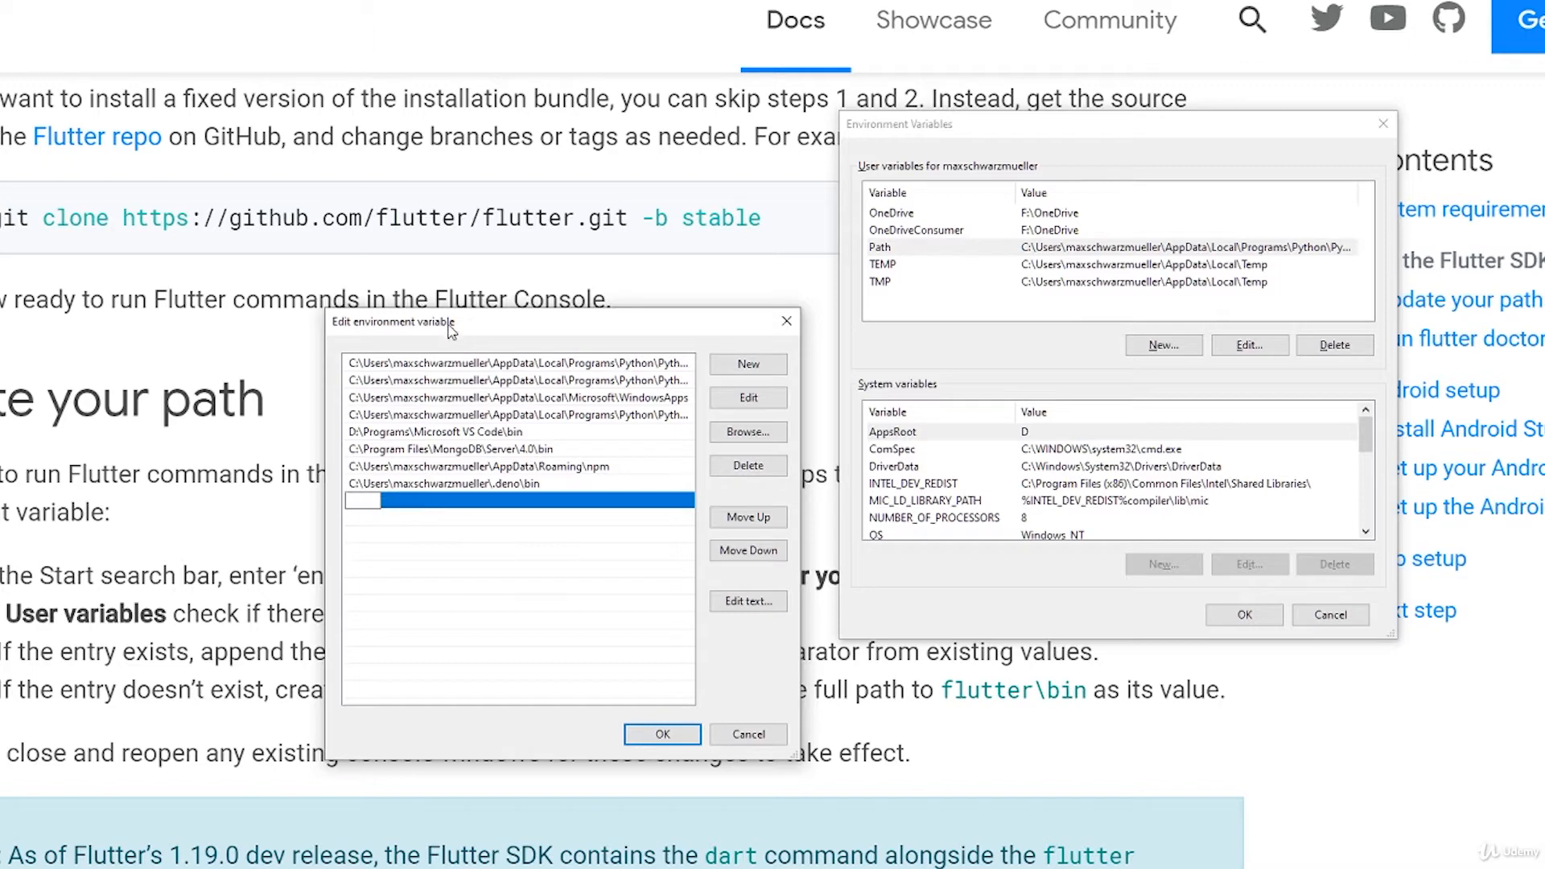
drag(498, 327, 803, 233)
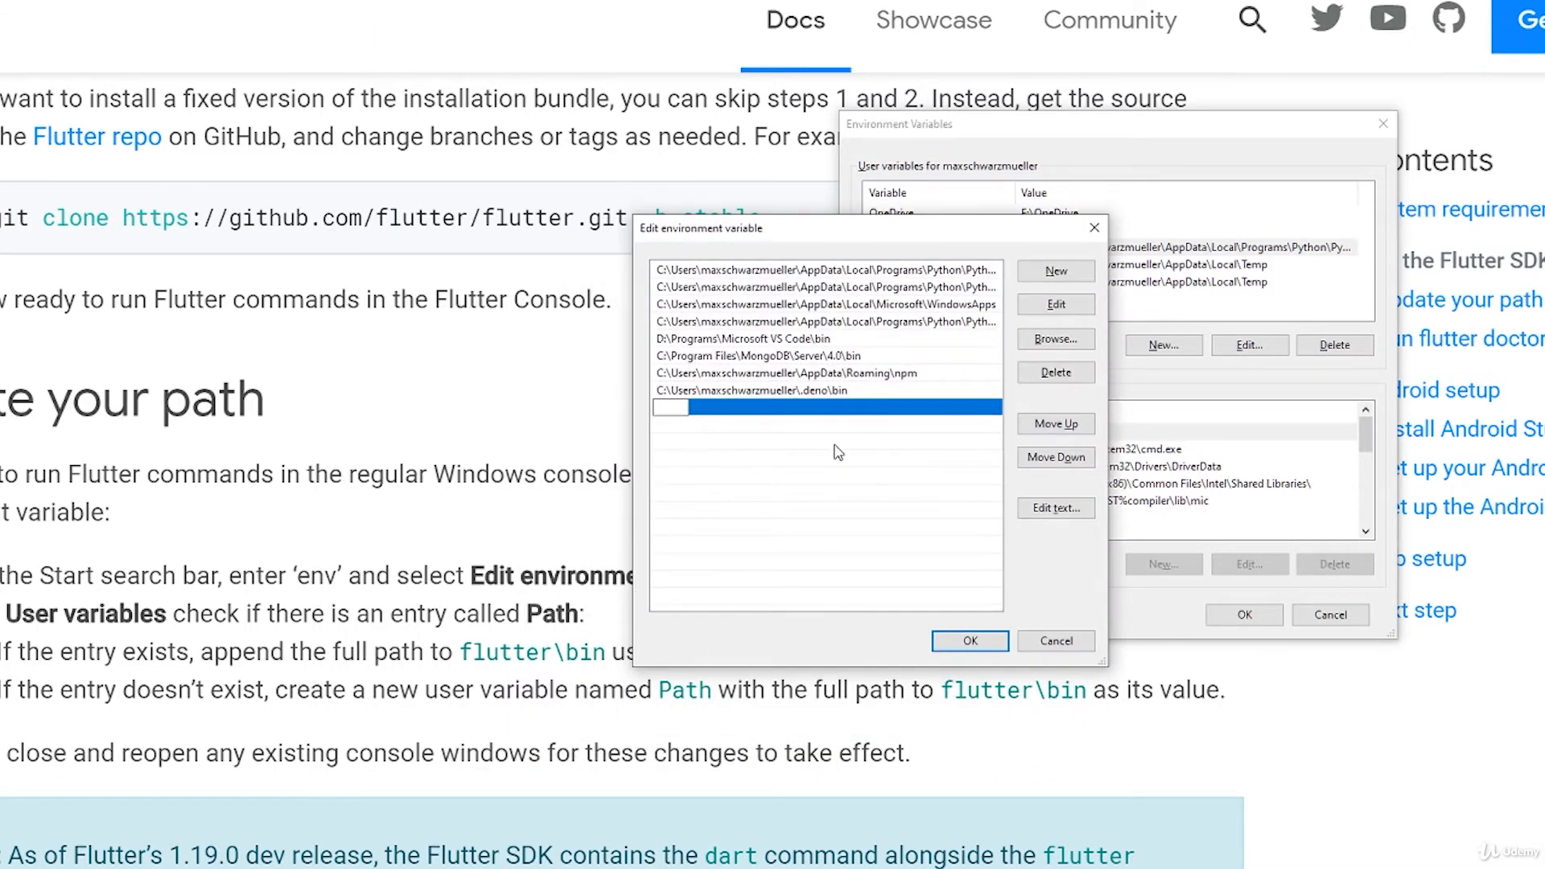
Step: Switch to File Explorer, open the bin folder inside D:\development\flutter, and get its full path for copying
key(alt+Tab)
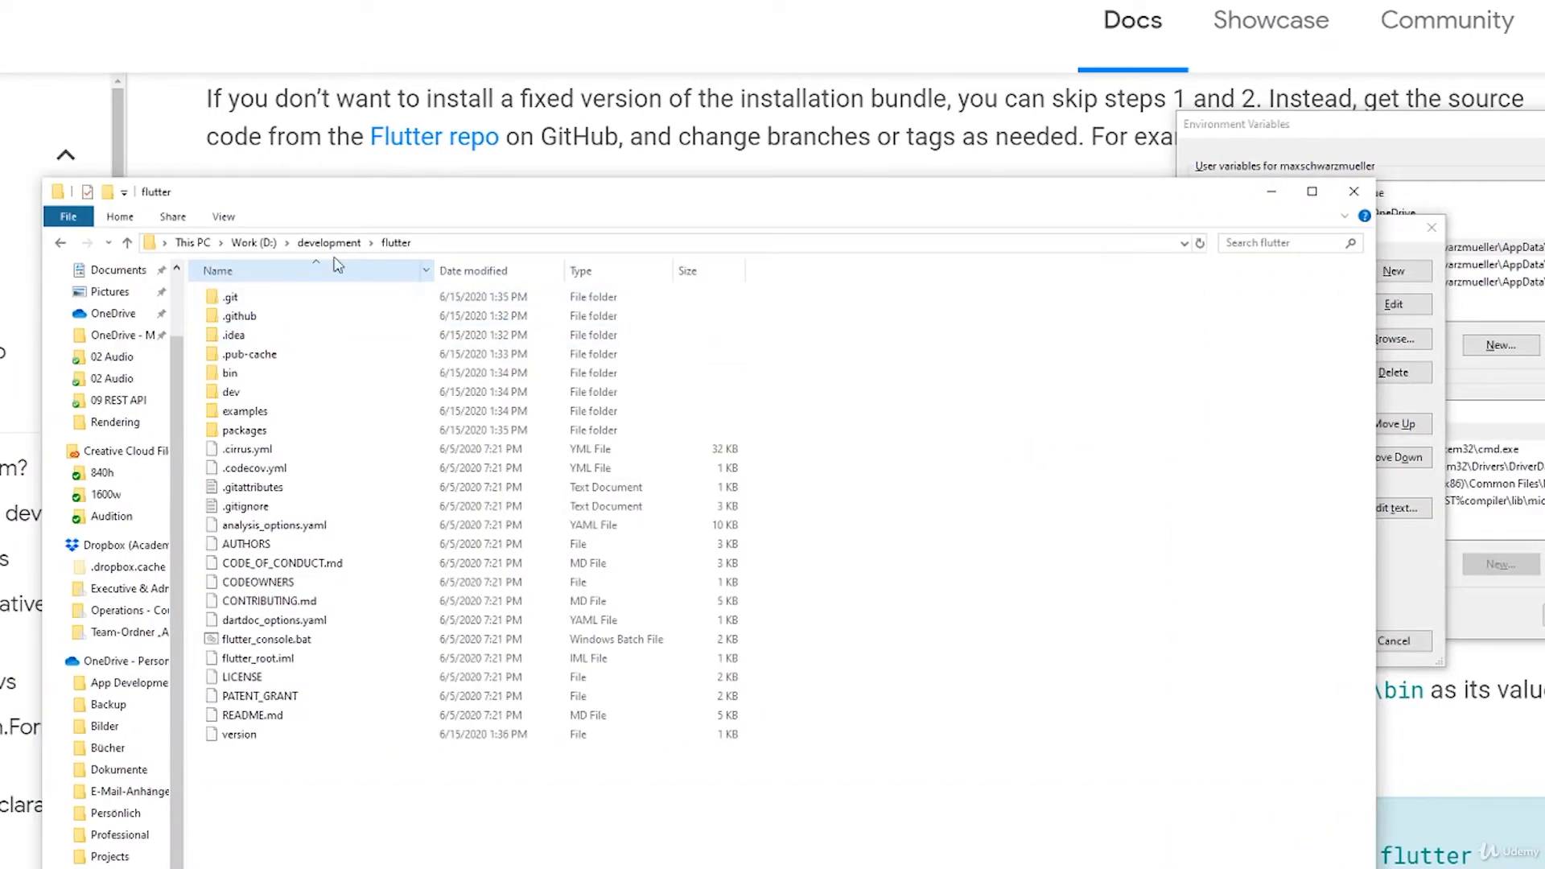
click(432, 242)
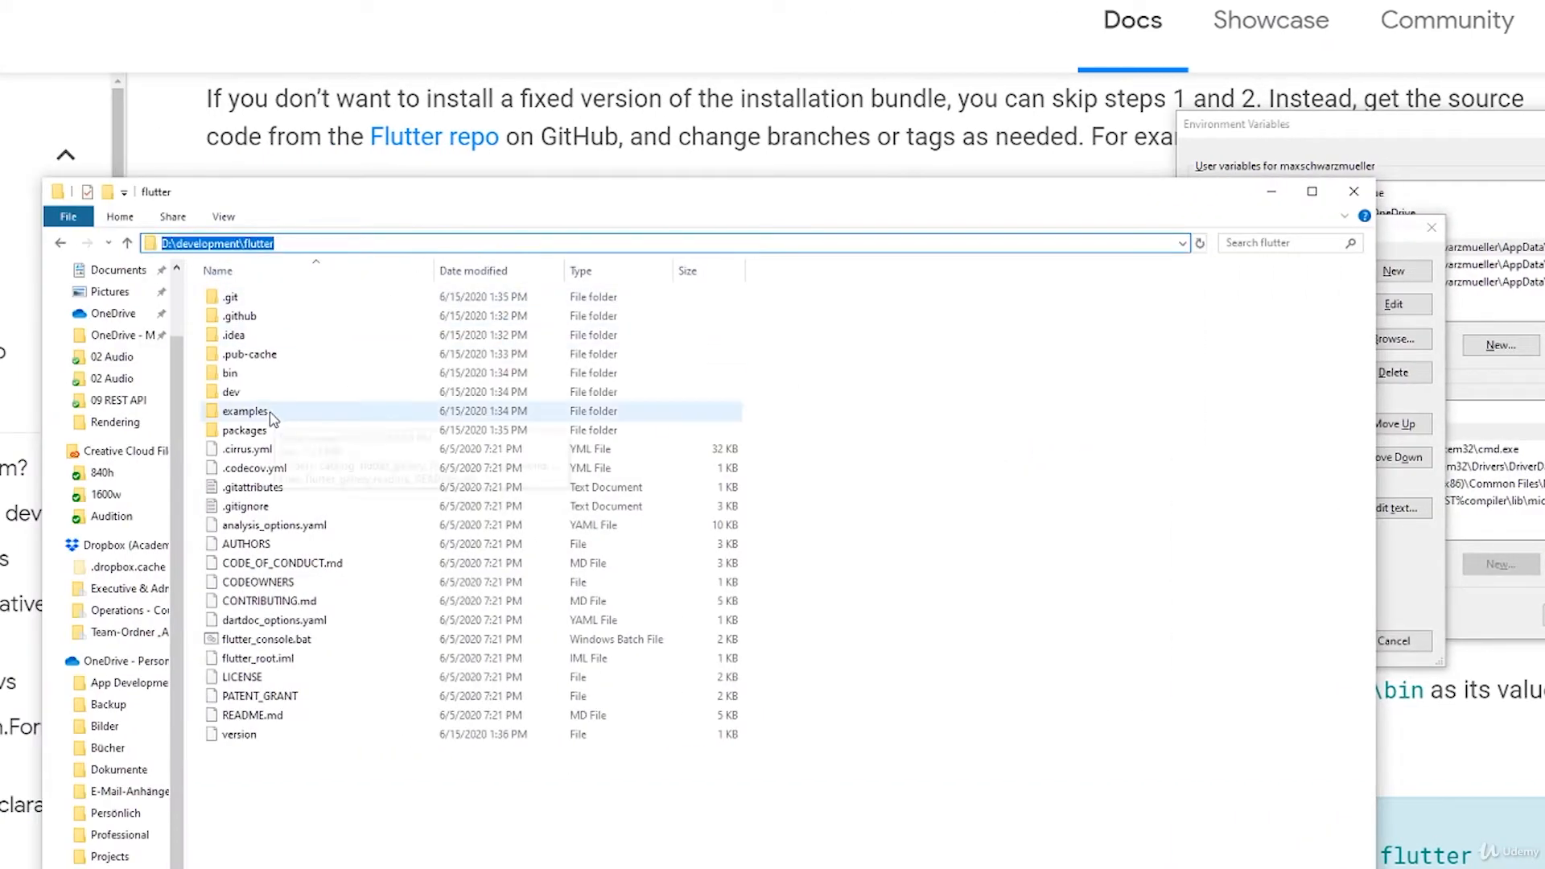
double_click(231, 374)
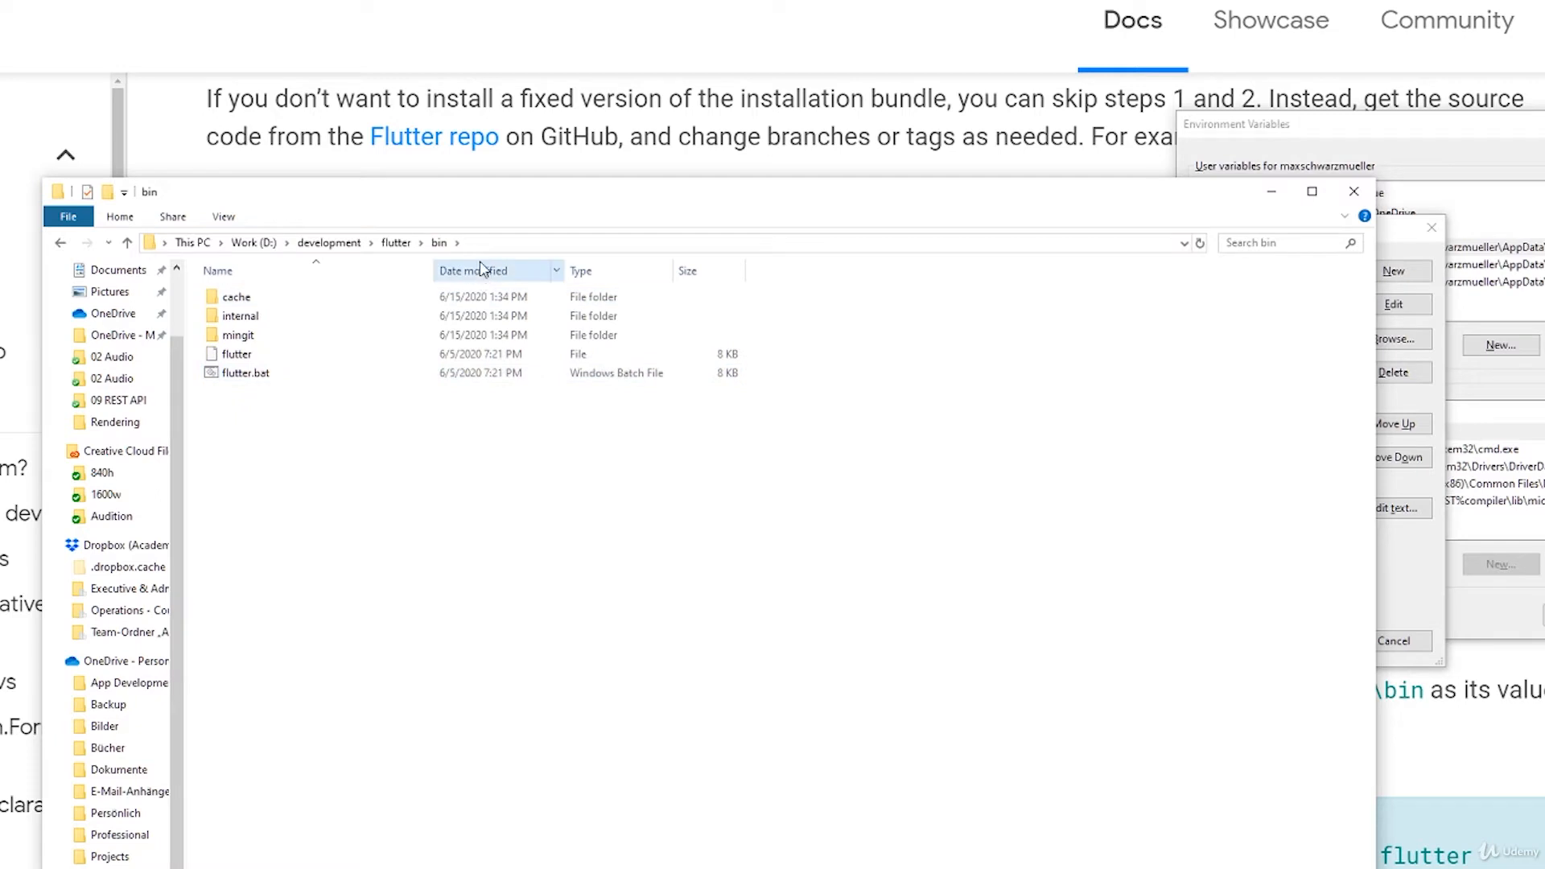
click(490, 243)
key(ctrl+c)
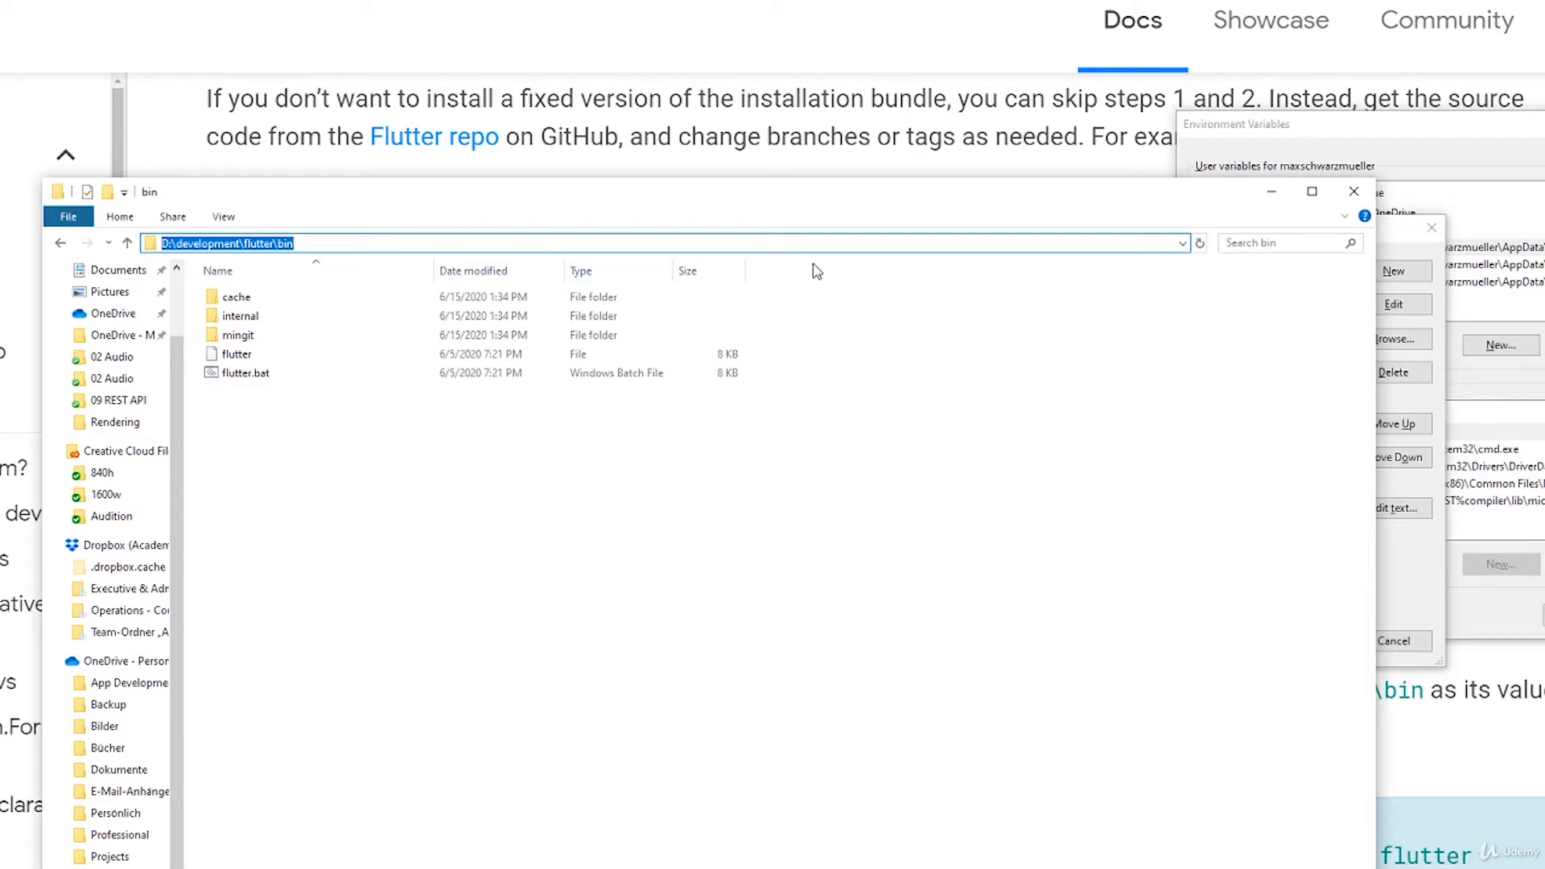
Step: Add D:\development\flutter\bin as a new entry in the Path user variable and save the environment variables
click(1396, 249)
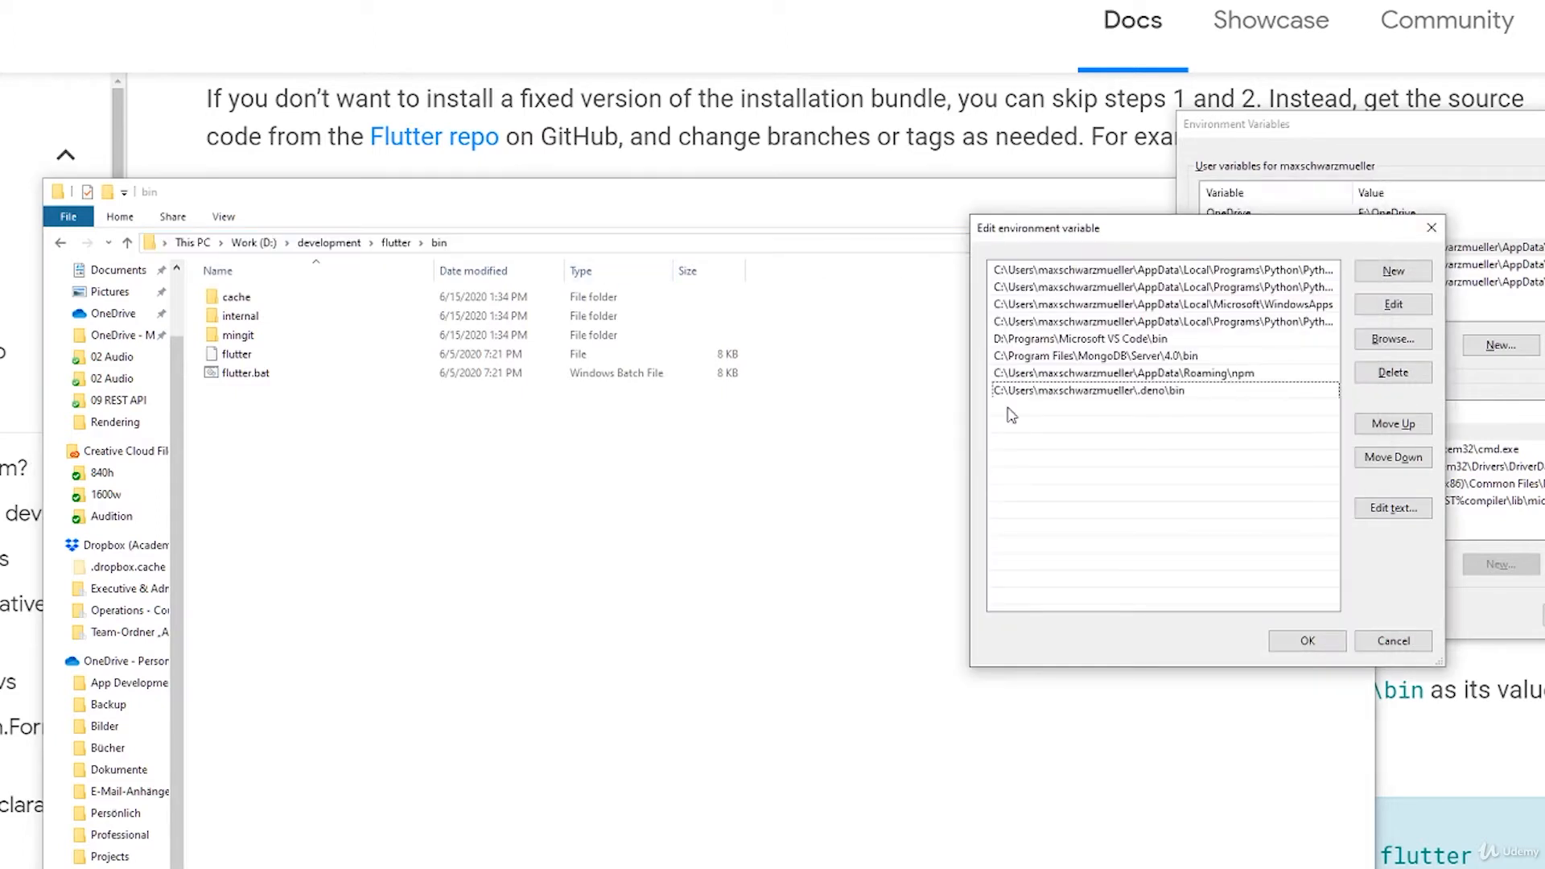
double_click(1008, 409)
key(ctrl+v)
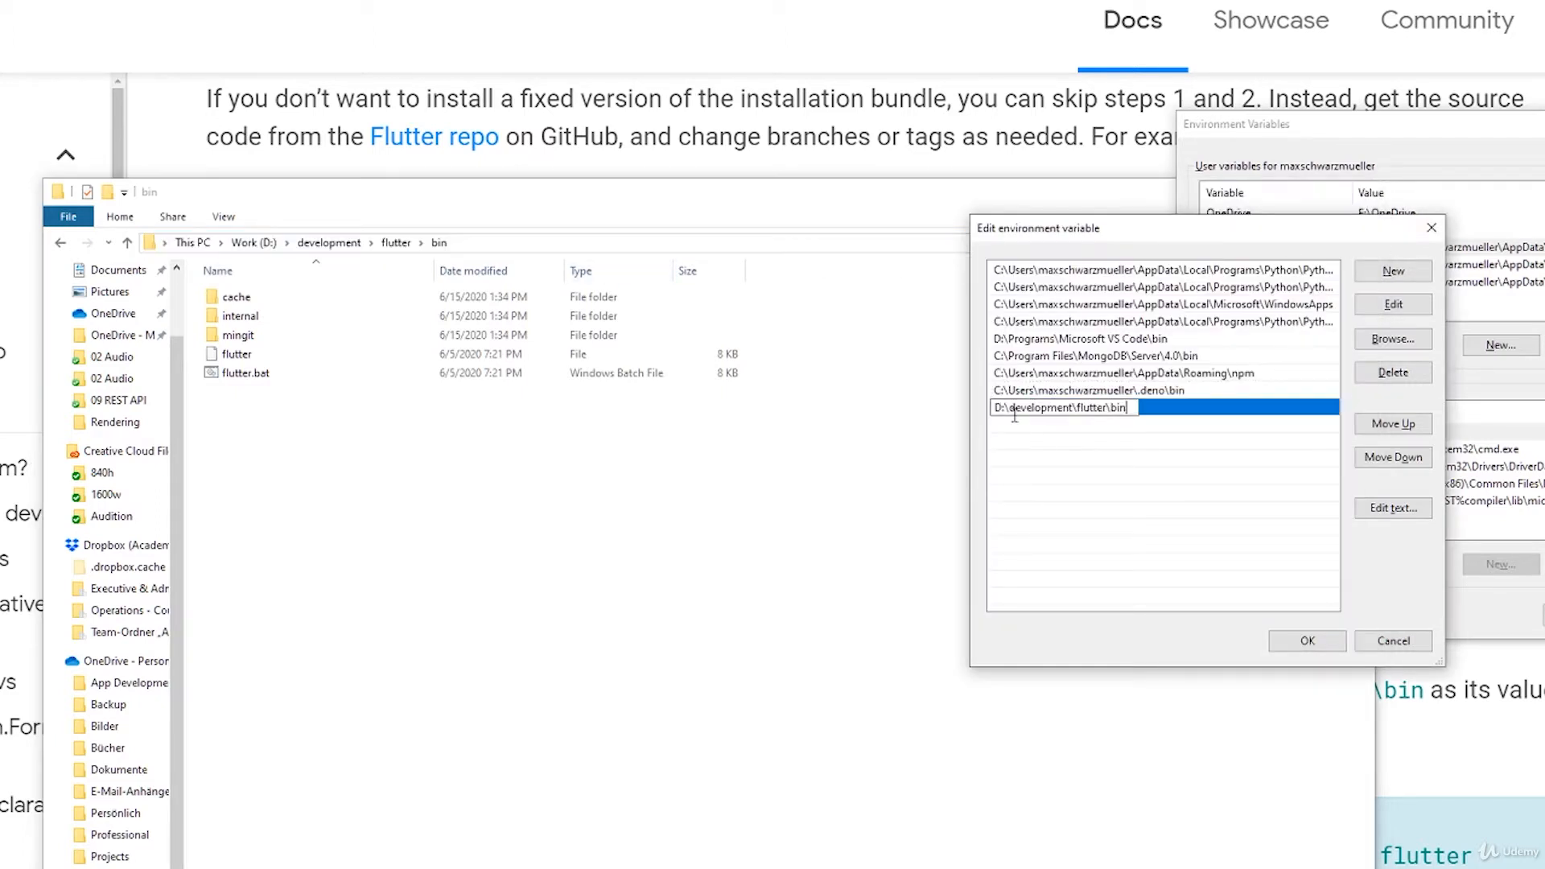
click(1044, 455)
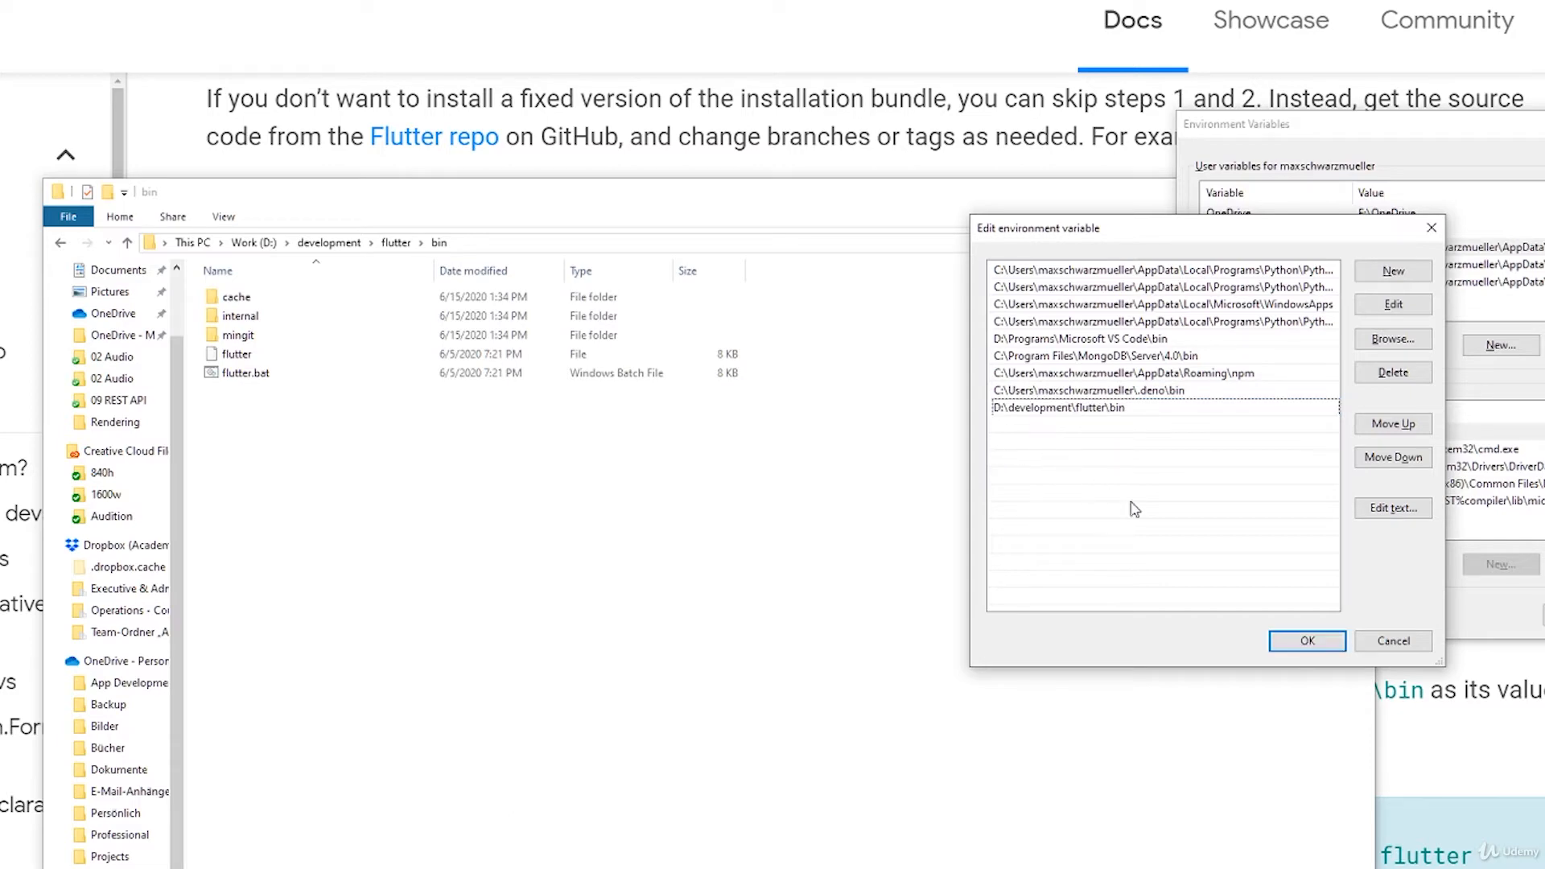
click(1306, 642)
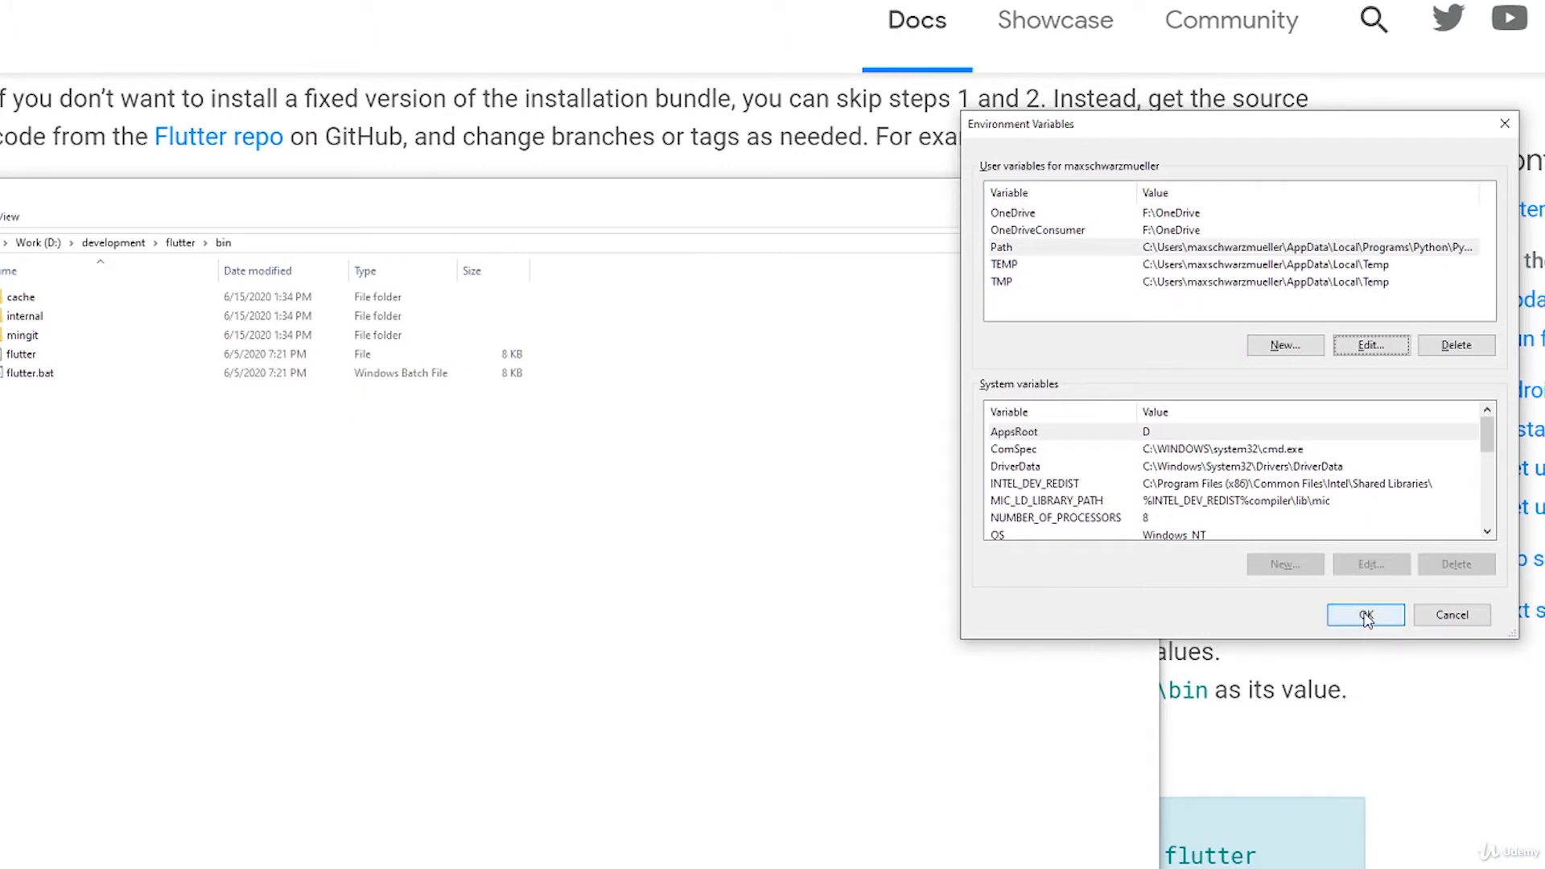
click(1367, 614)
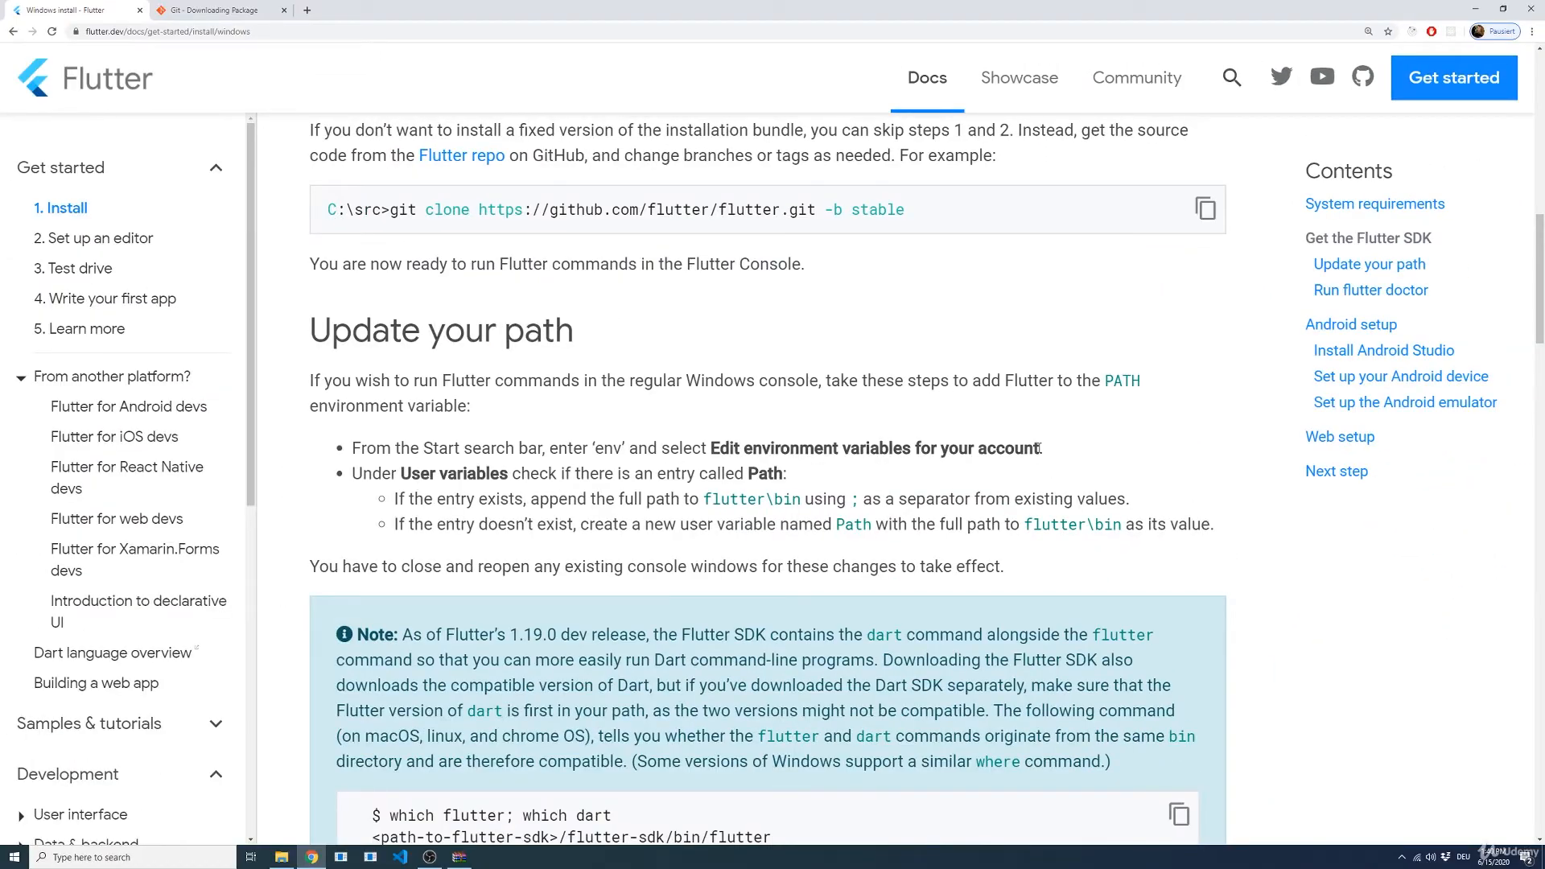
Step: Open a new Command Prompt from the Windows search and enlarge its text
scroll(1166, 483, down, 2)
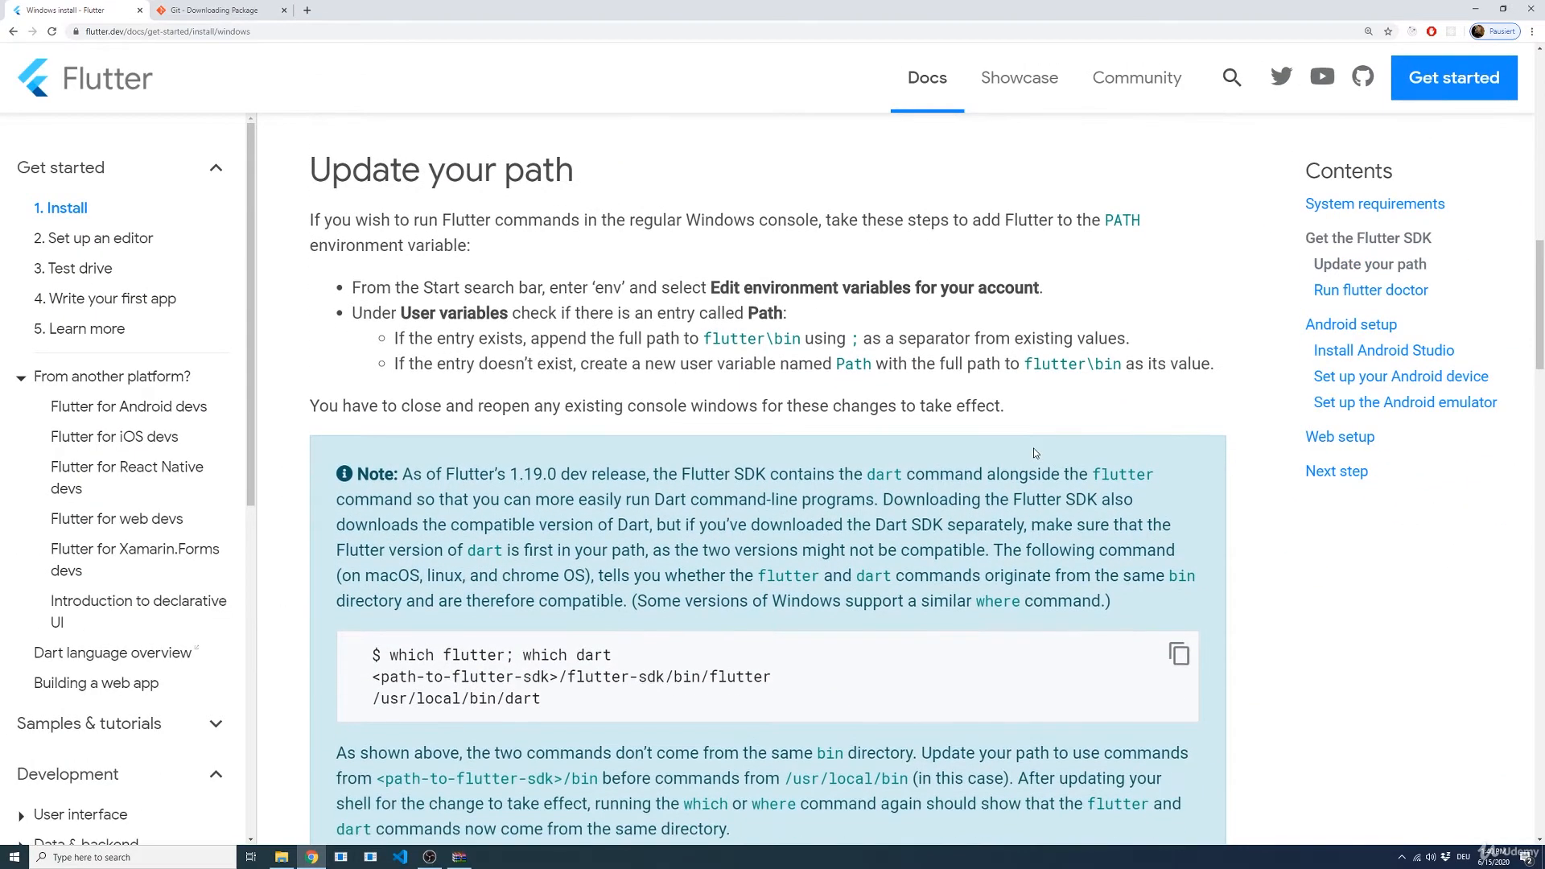
scroll(1034, 452, down, 2)
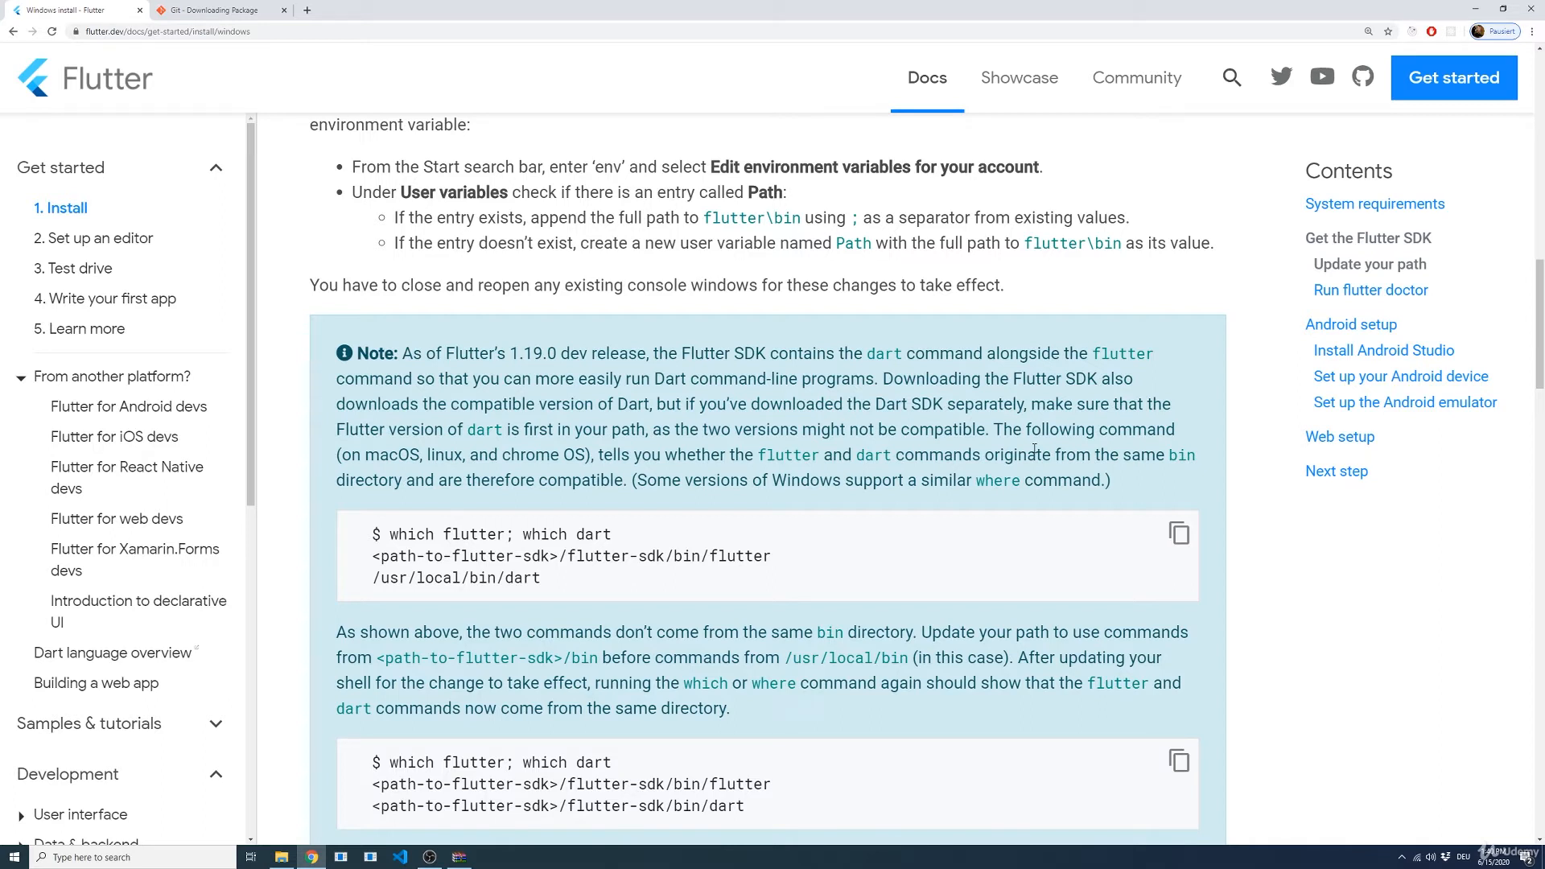
key(super)
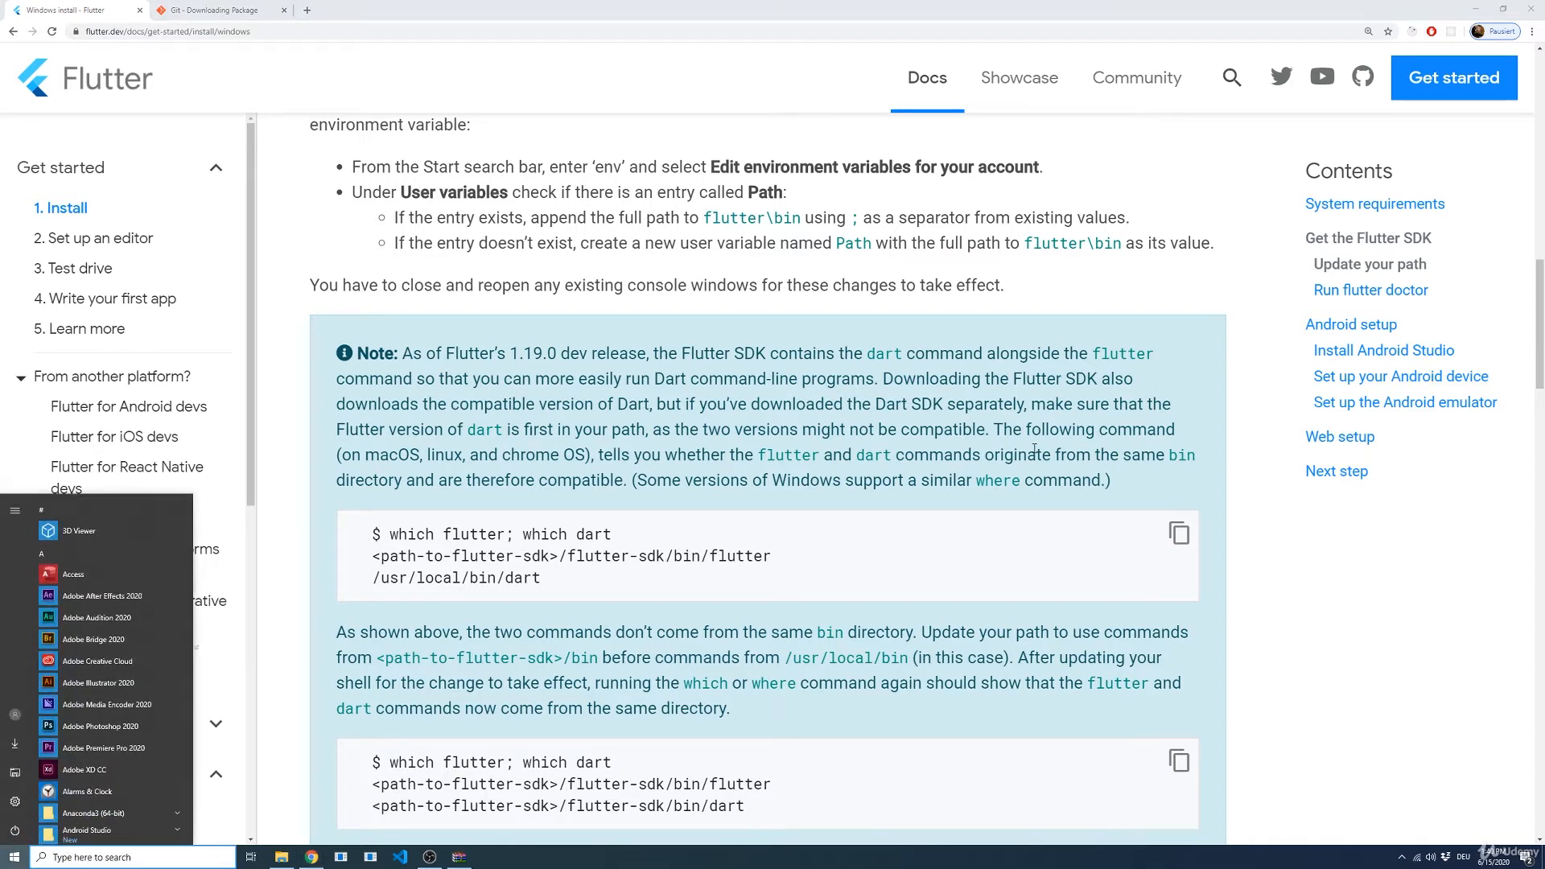
text(p)
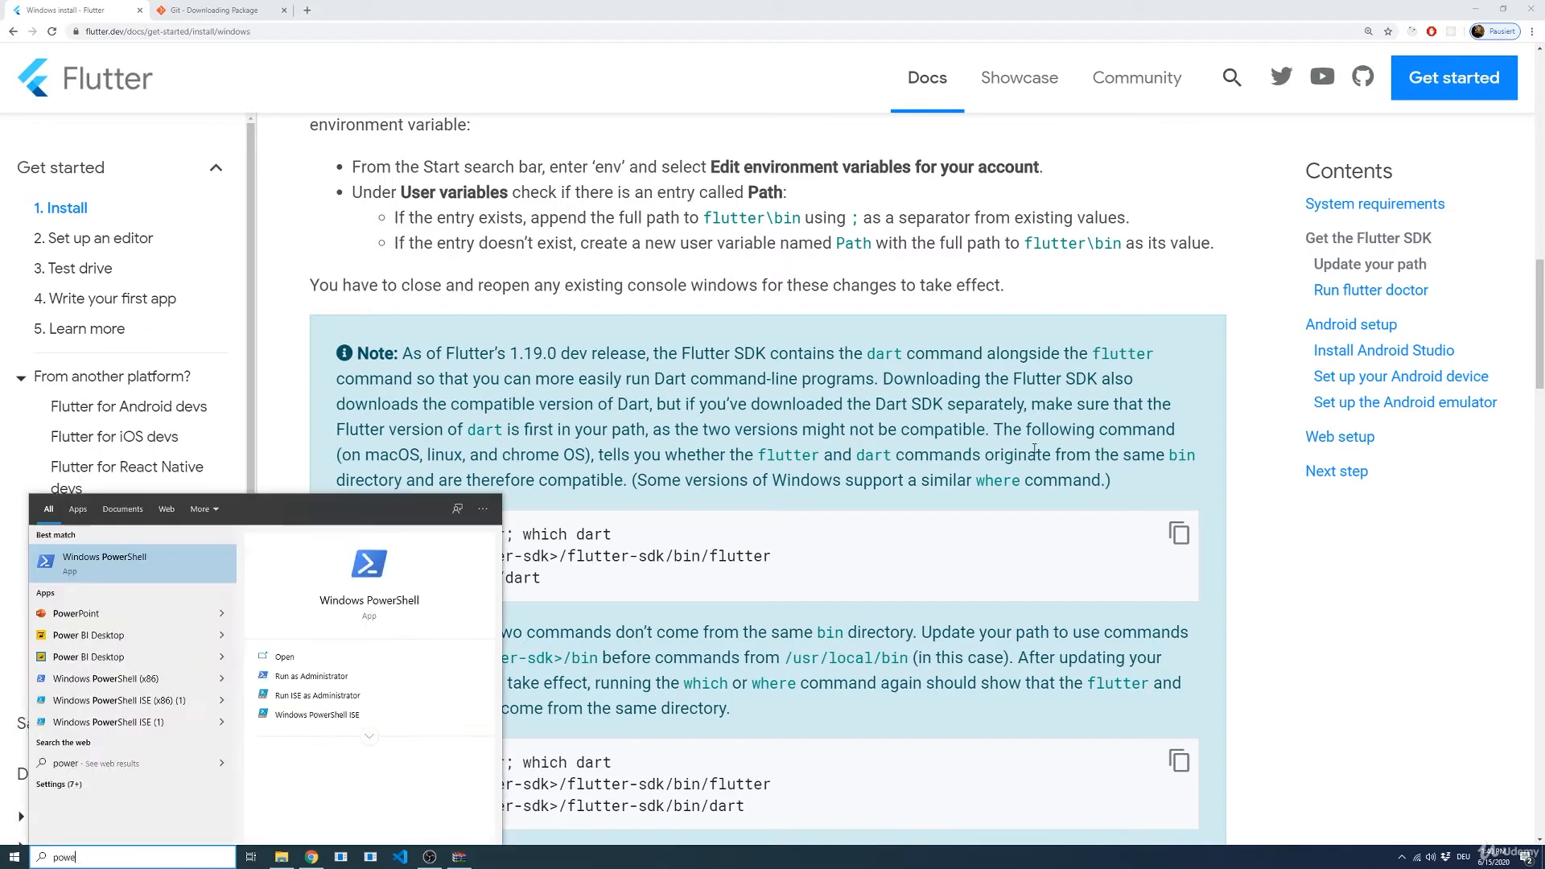
key(BackSpace)
text(command)
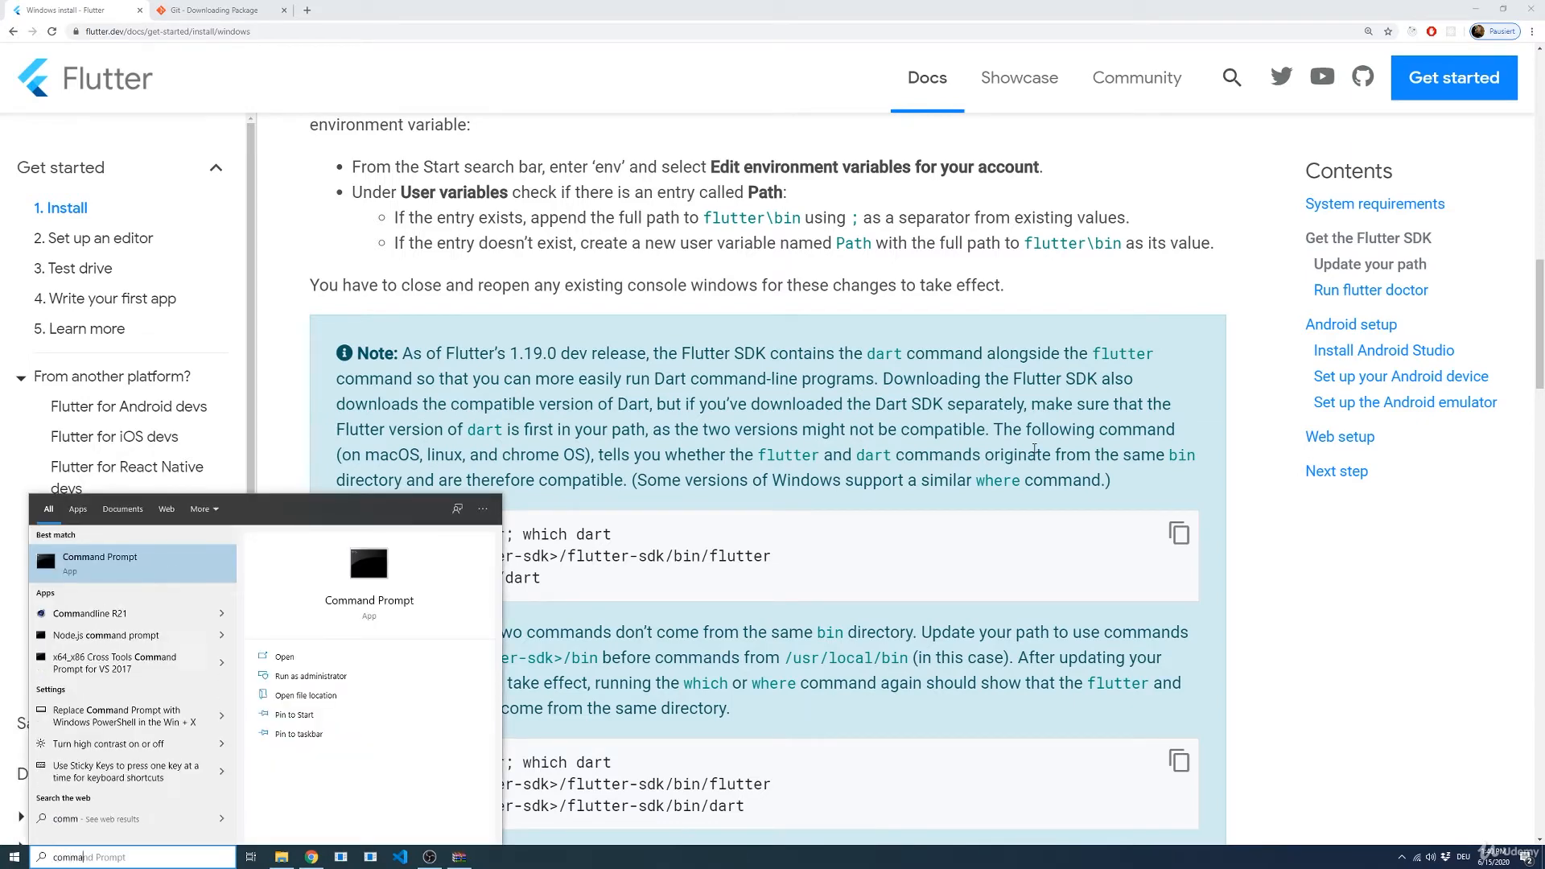
key(Return)
ctrl+scroll(365, 167, up, 5)
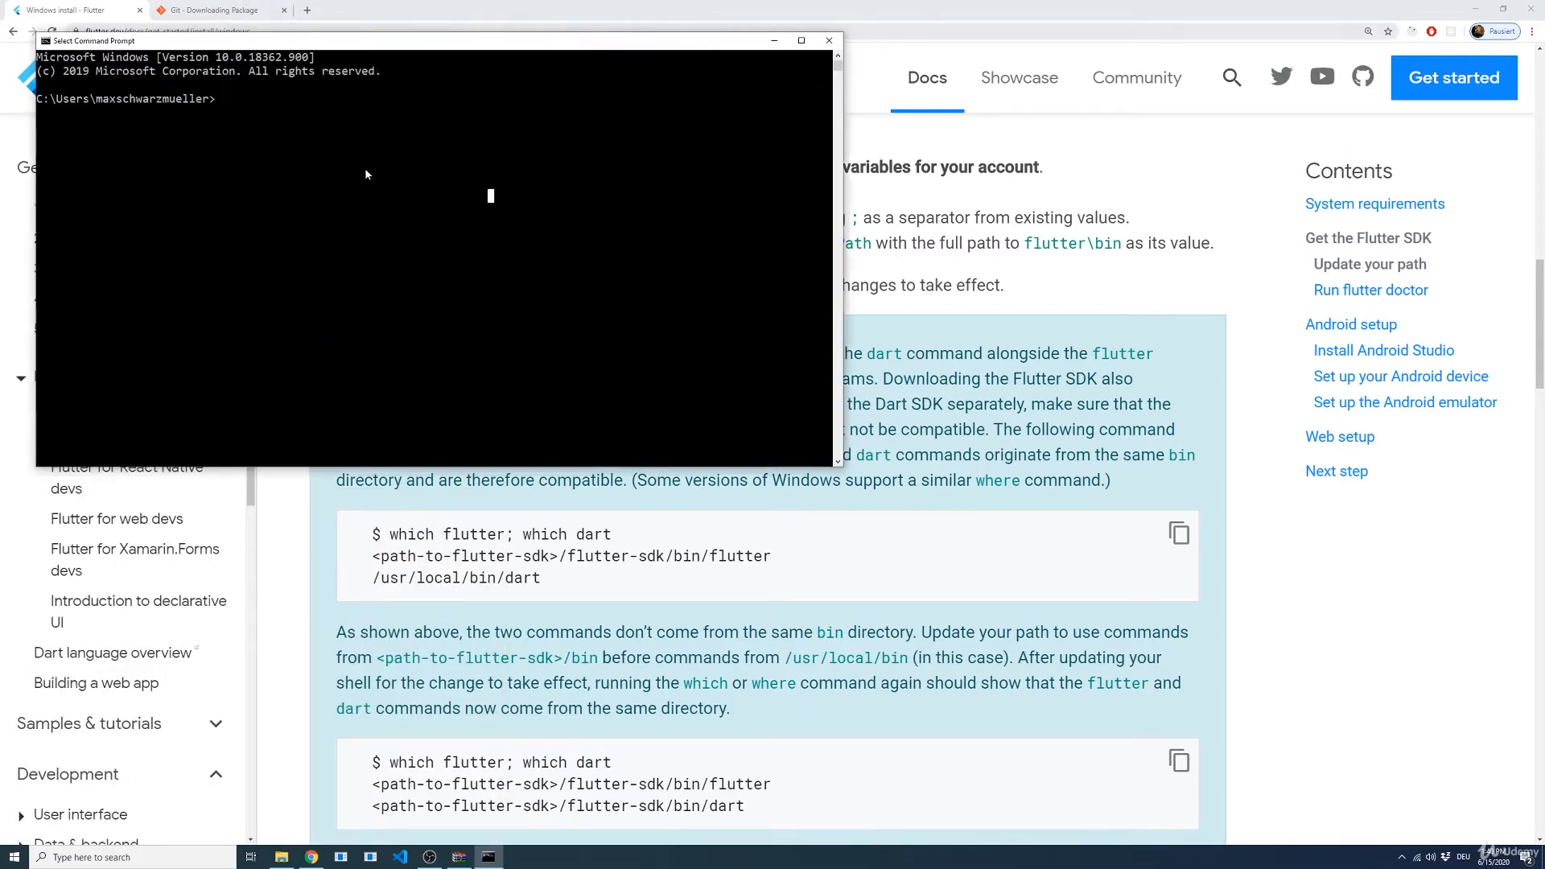
ctrl+scroll(398, 180, up, 2)
Step: Run the flutter command in the Command Prompt and look through its help output and list of available commands
text(flutter)
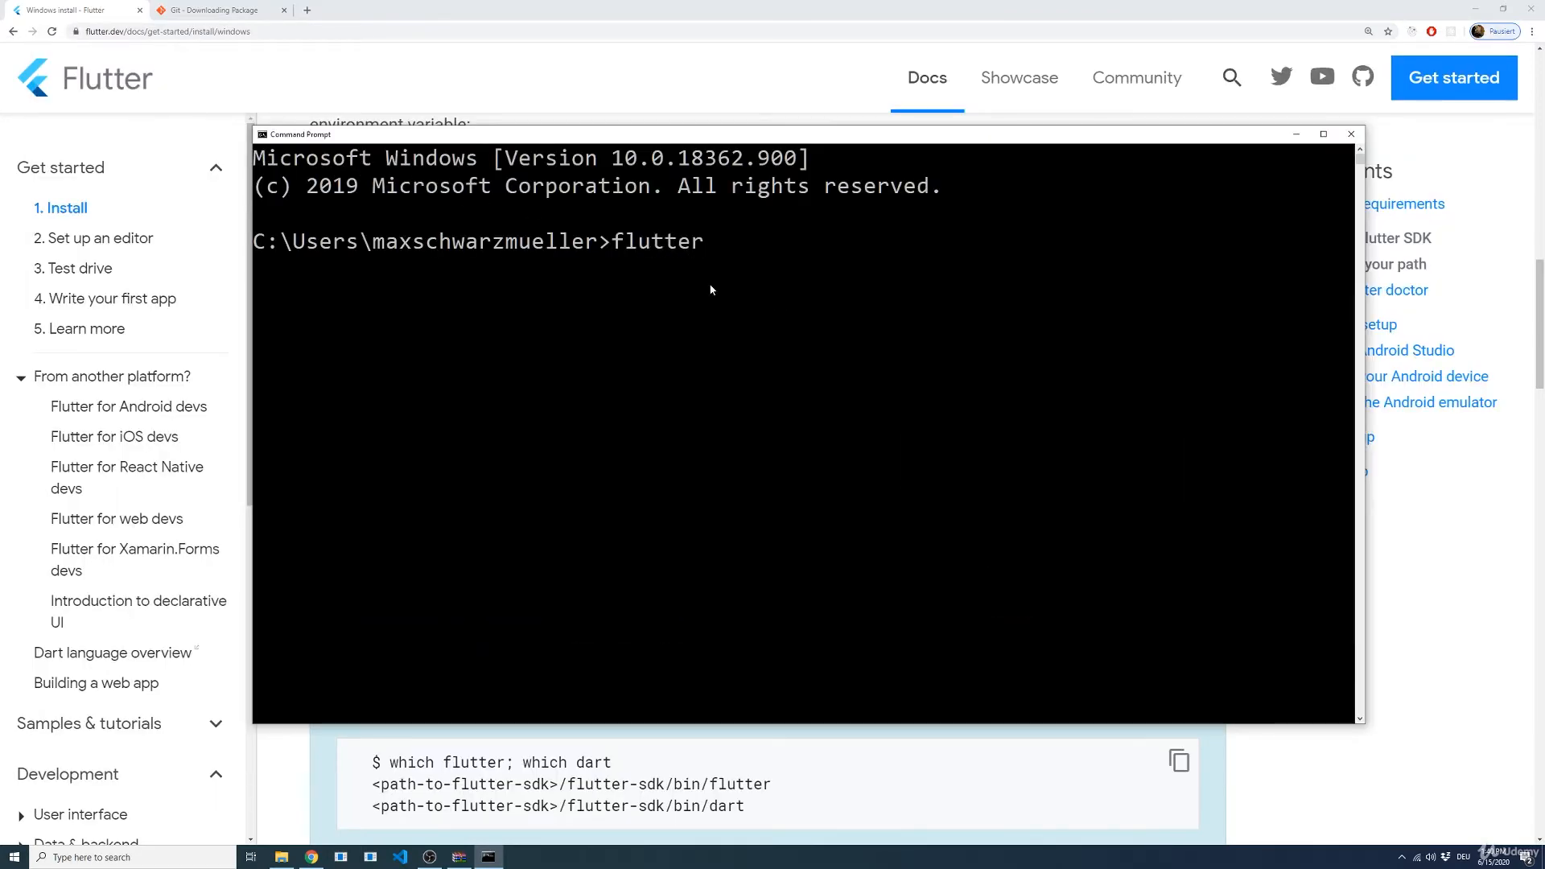
key(Return)
scroll(563, 523, down, 2)
scroll(546, 324, up, 7)
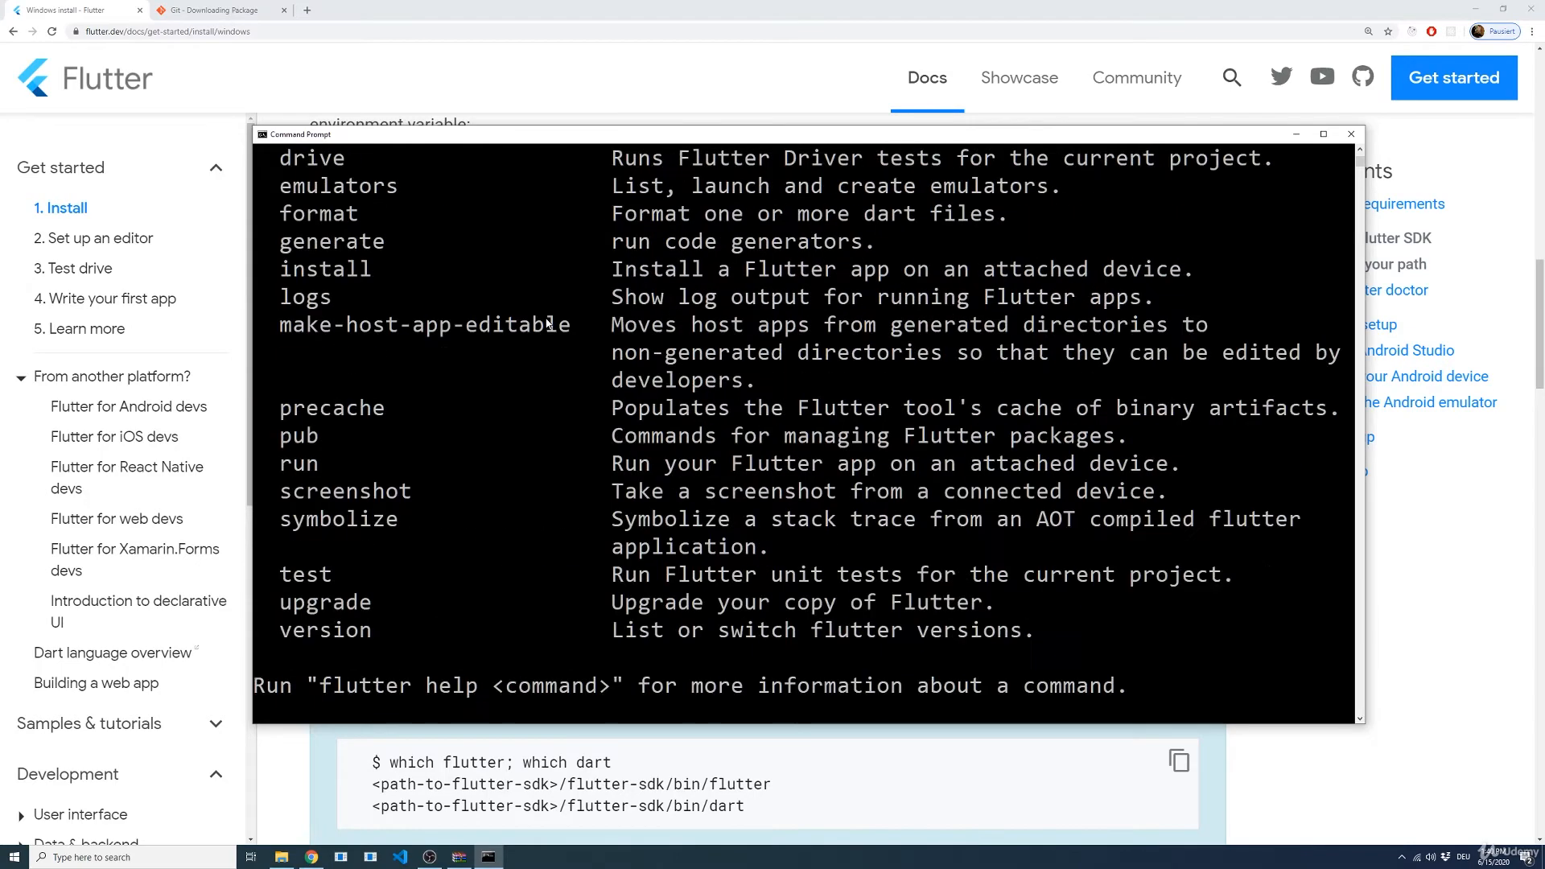
scroll(546, 323, up, 4)
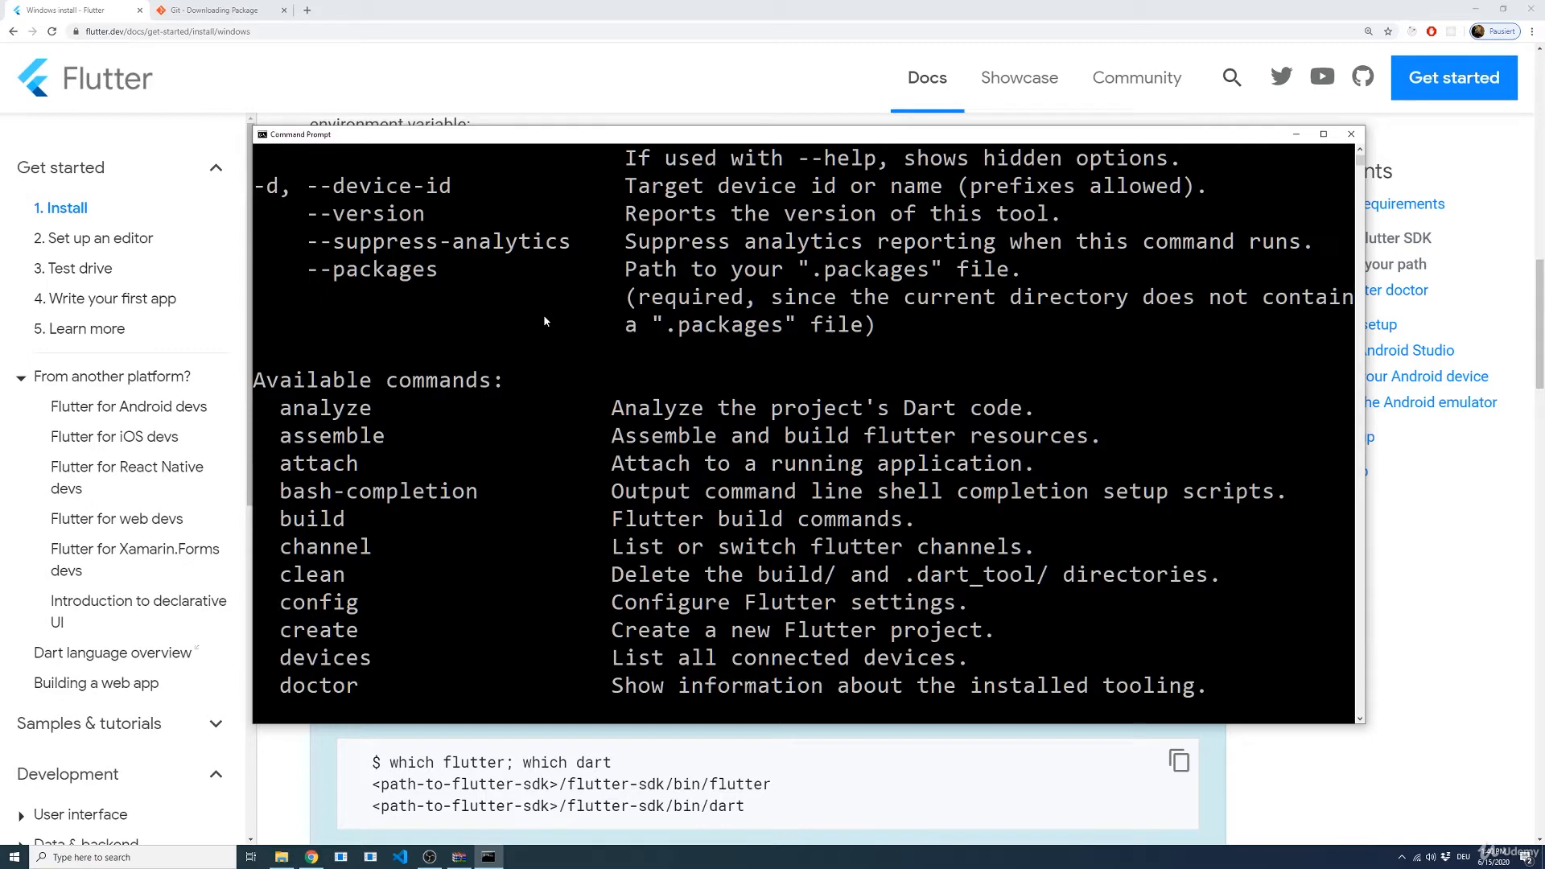
scroll(513, 322, down, 11)
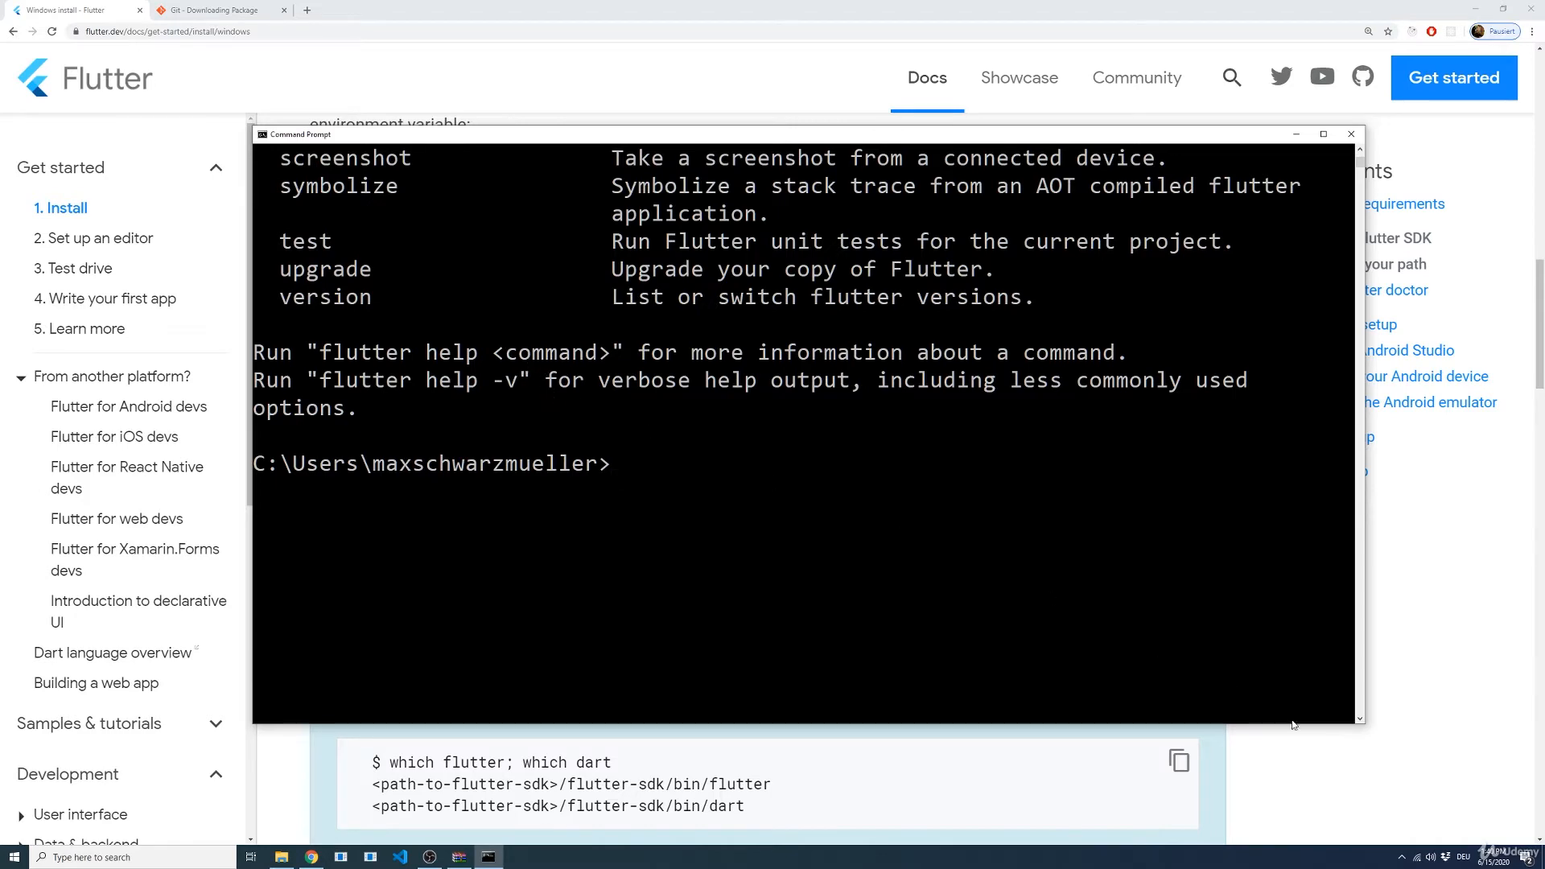
Step: Read up on flutter doctor in the Flutter install guide in the browser, and run flutter doctor in the Command Prompt
click(1310, 761)
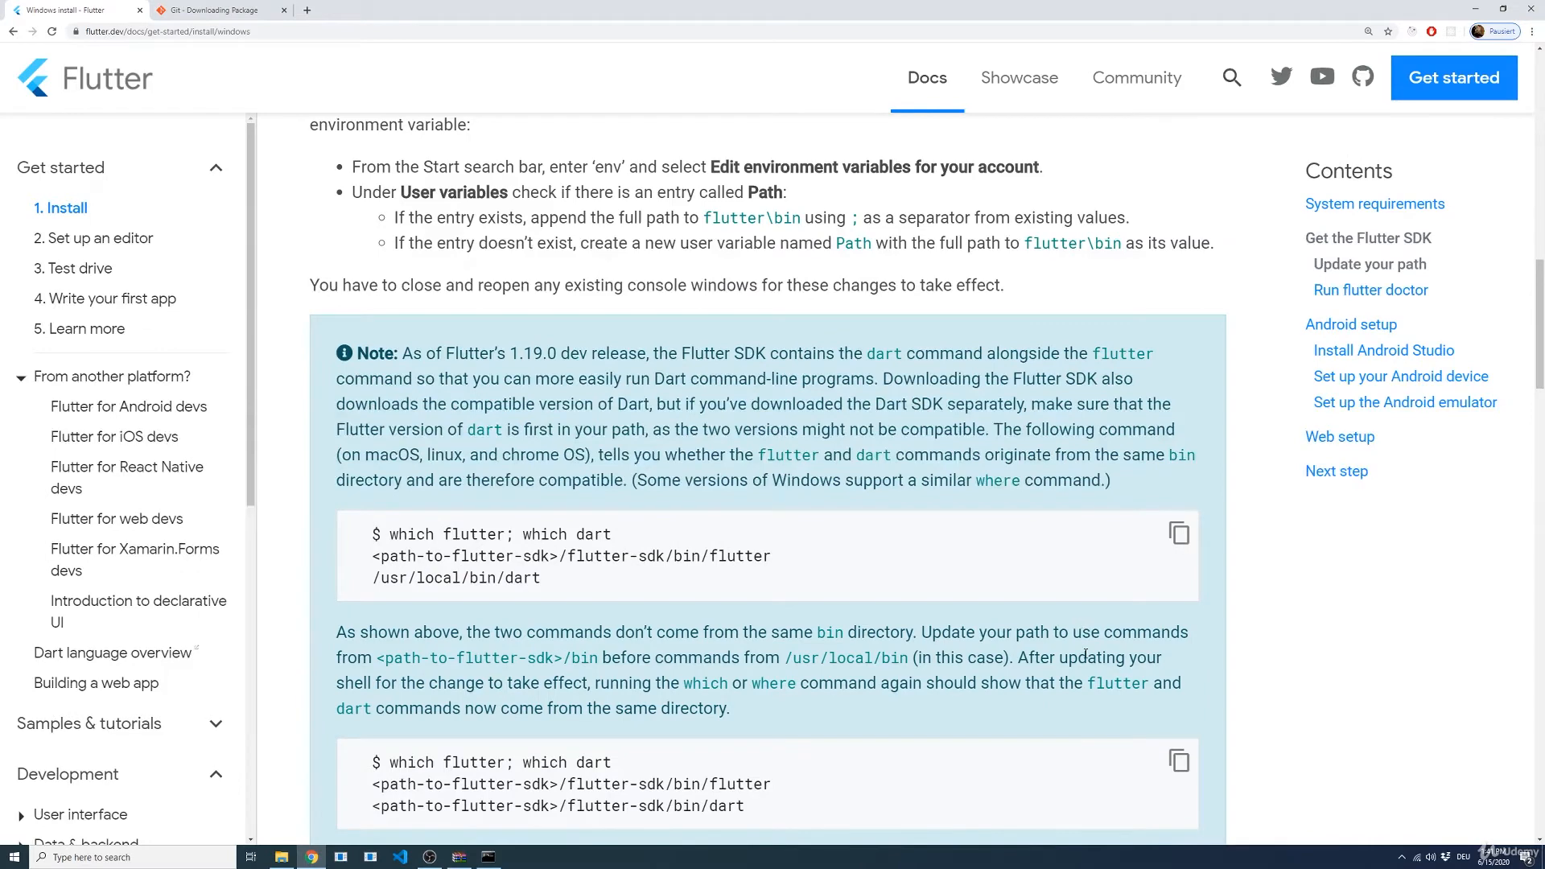
scroll(1085, 654, down, 7)
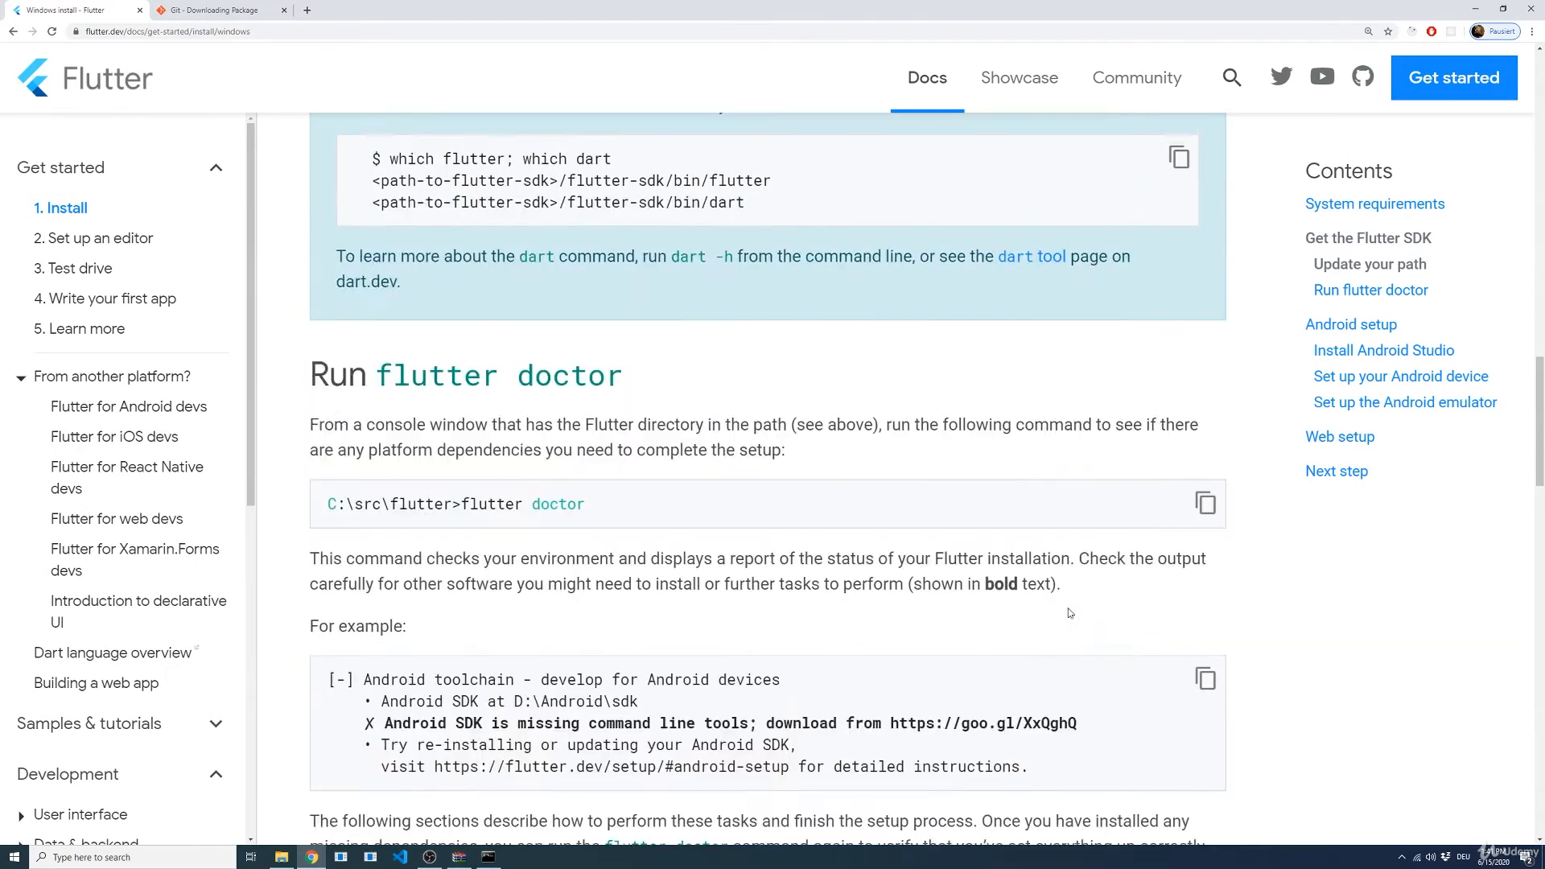
scroll(579, 499, down, 1)
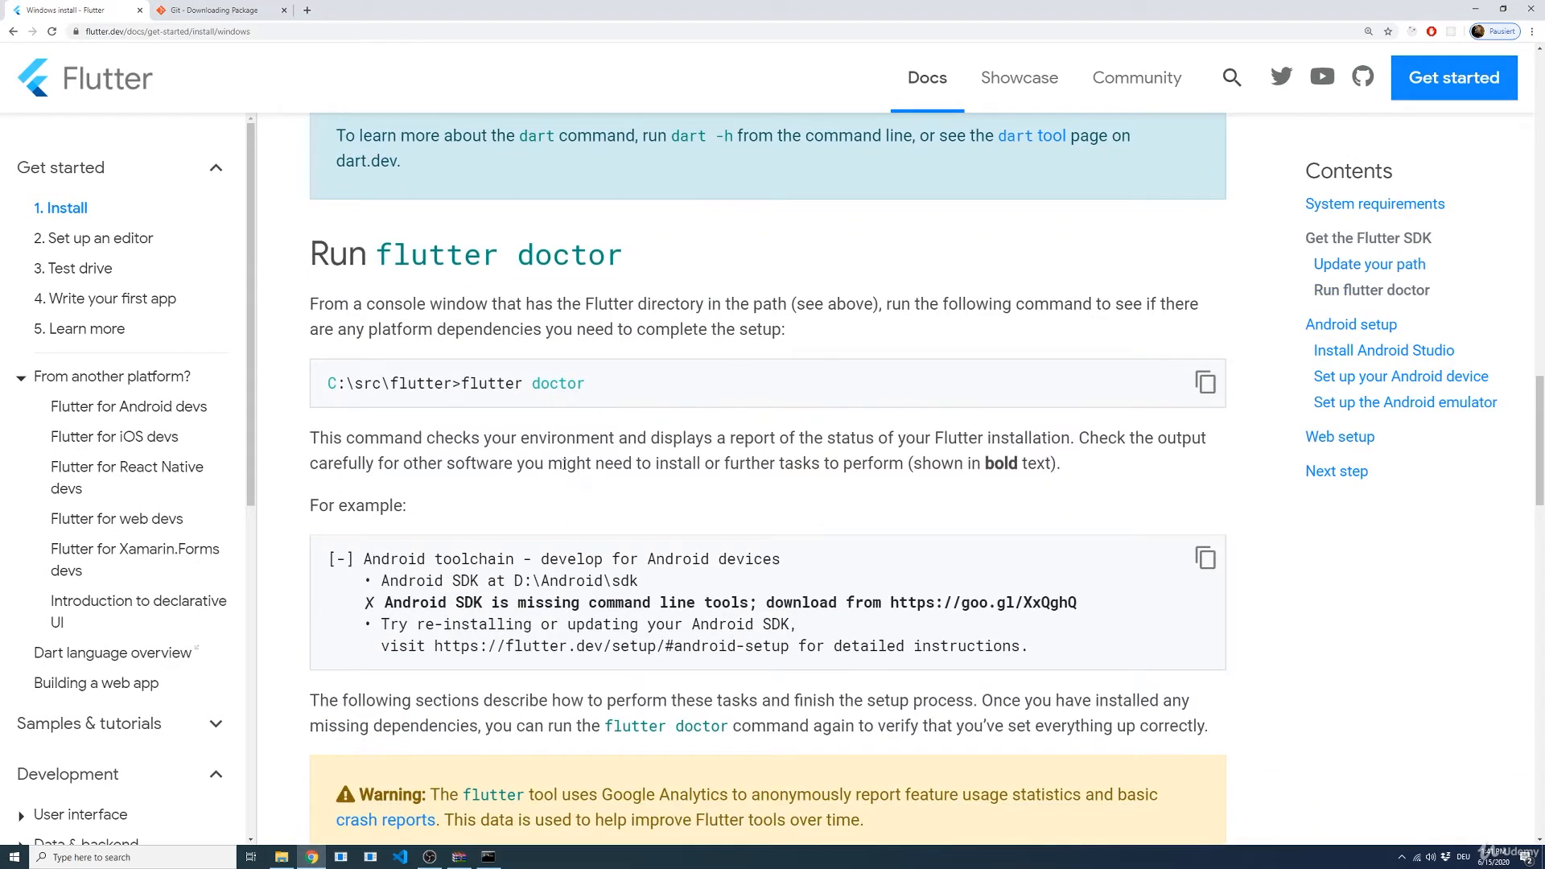
drag(595, 404, 460, 386)
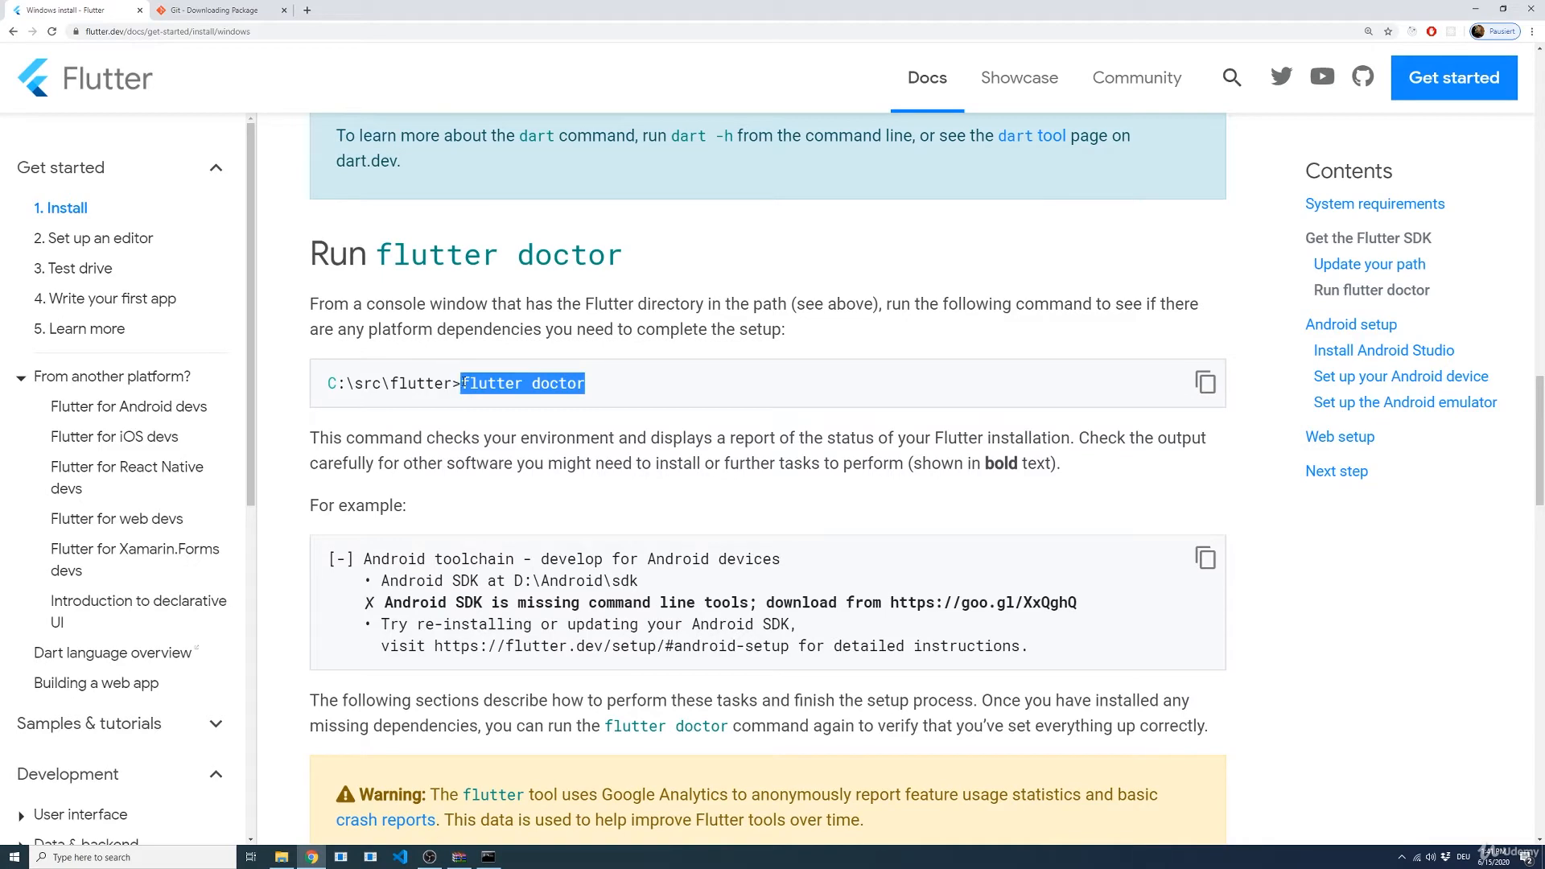
click(492, 423)
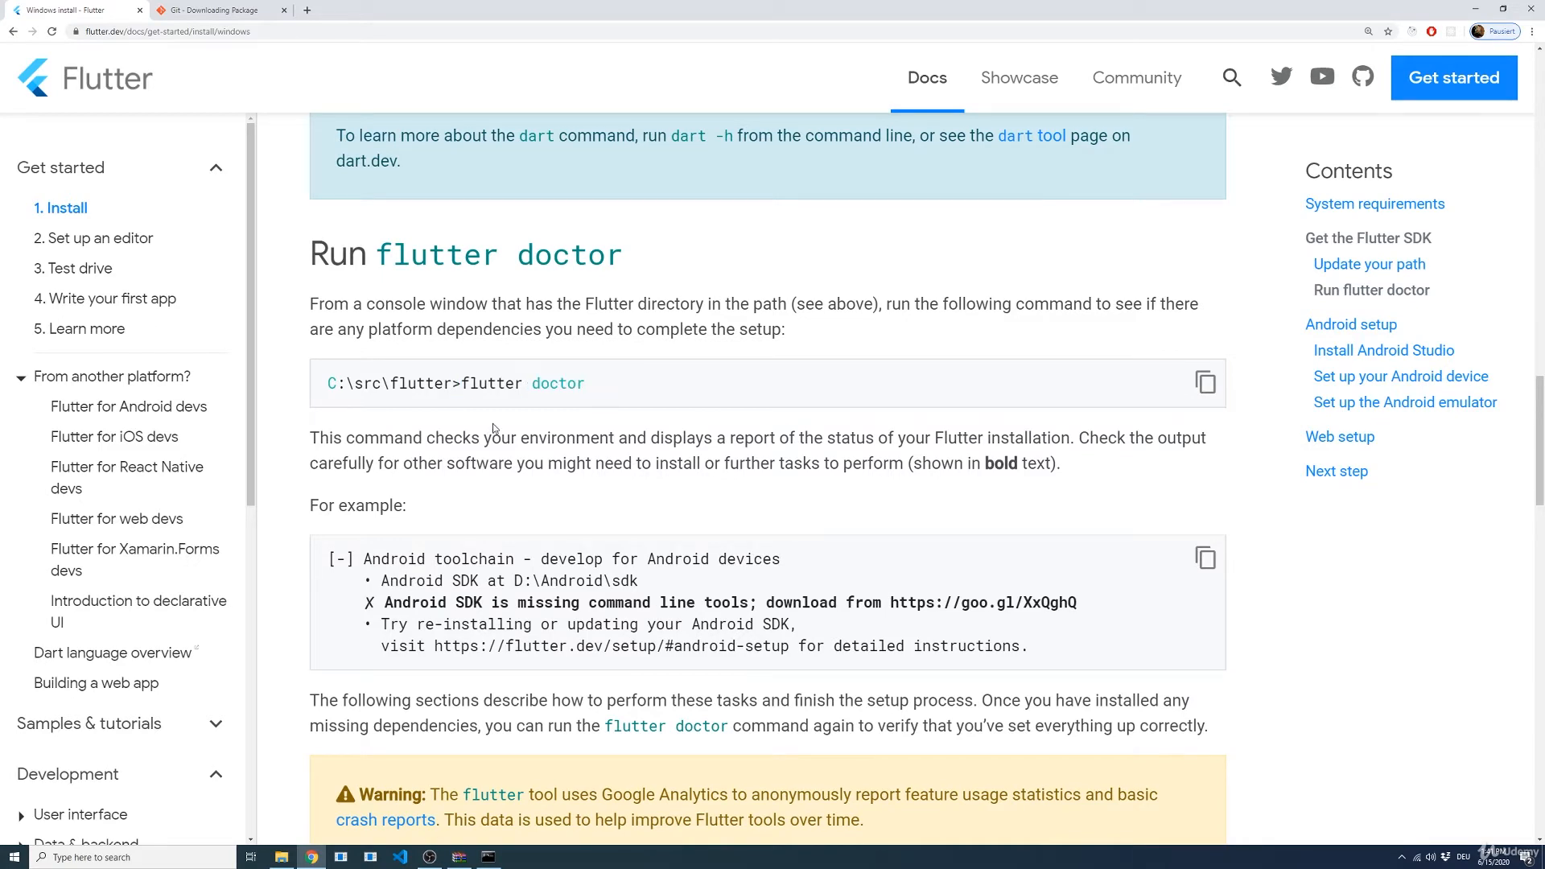
click(488, 857)
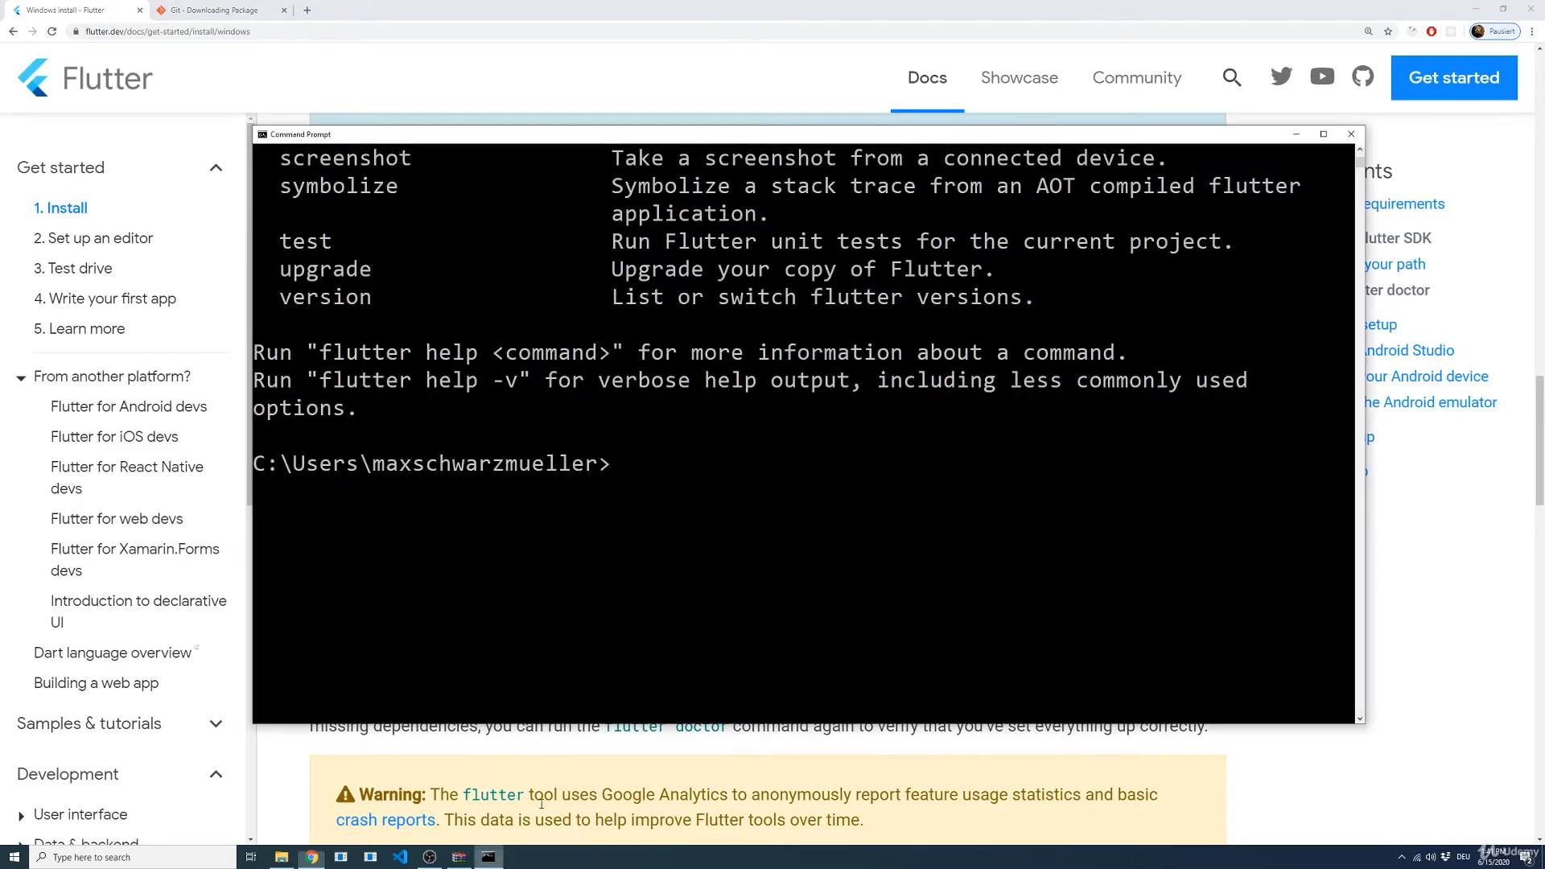
click(686, 490)
text(flutter )
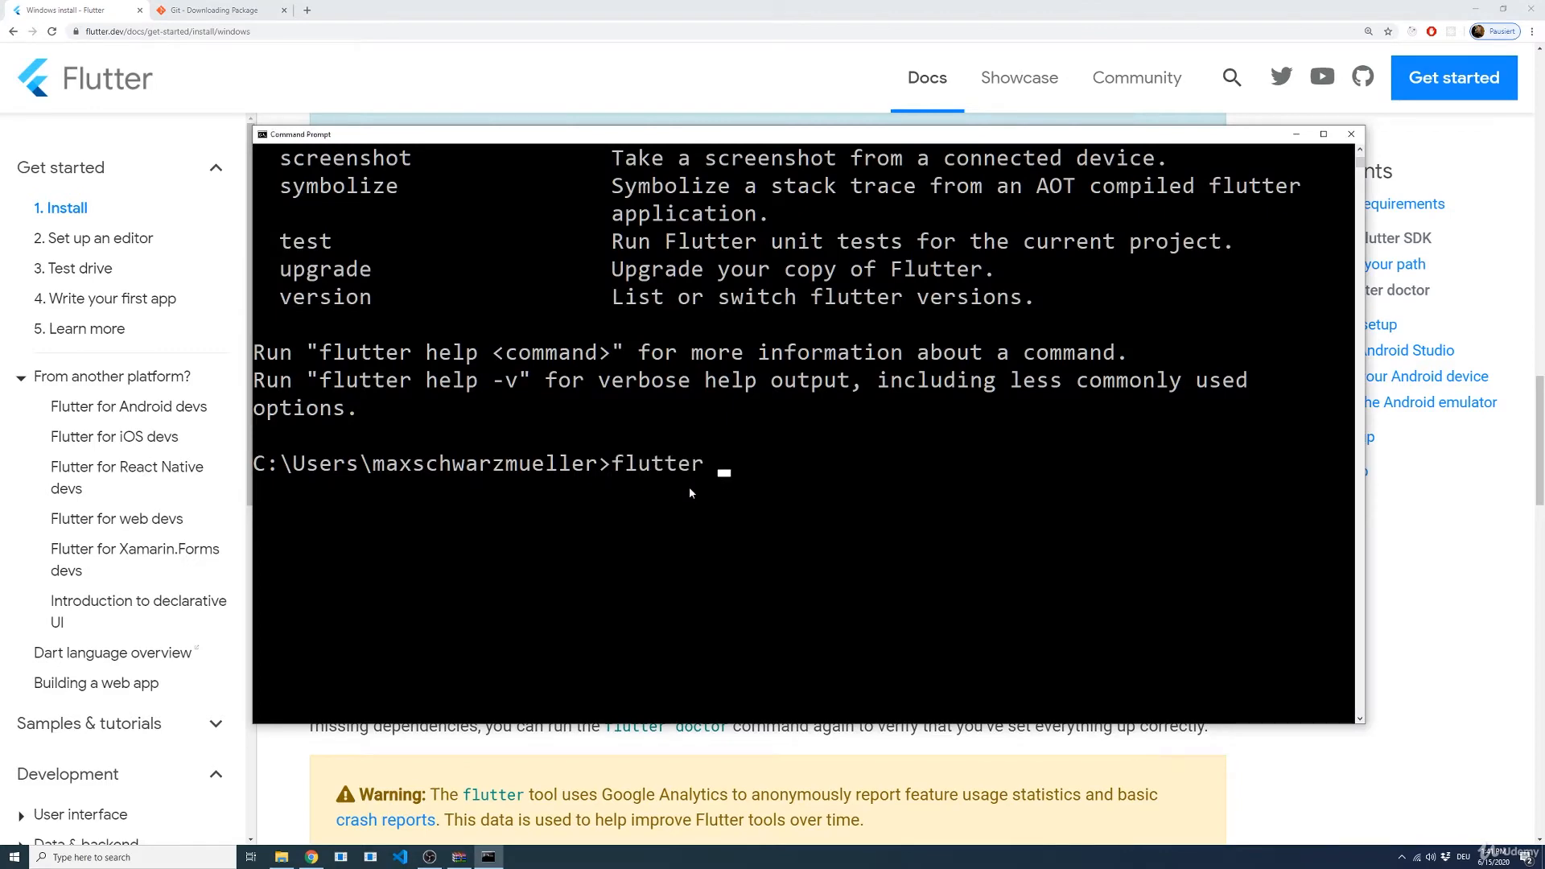
text(doctor)
key(Return)
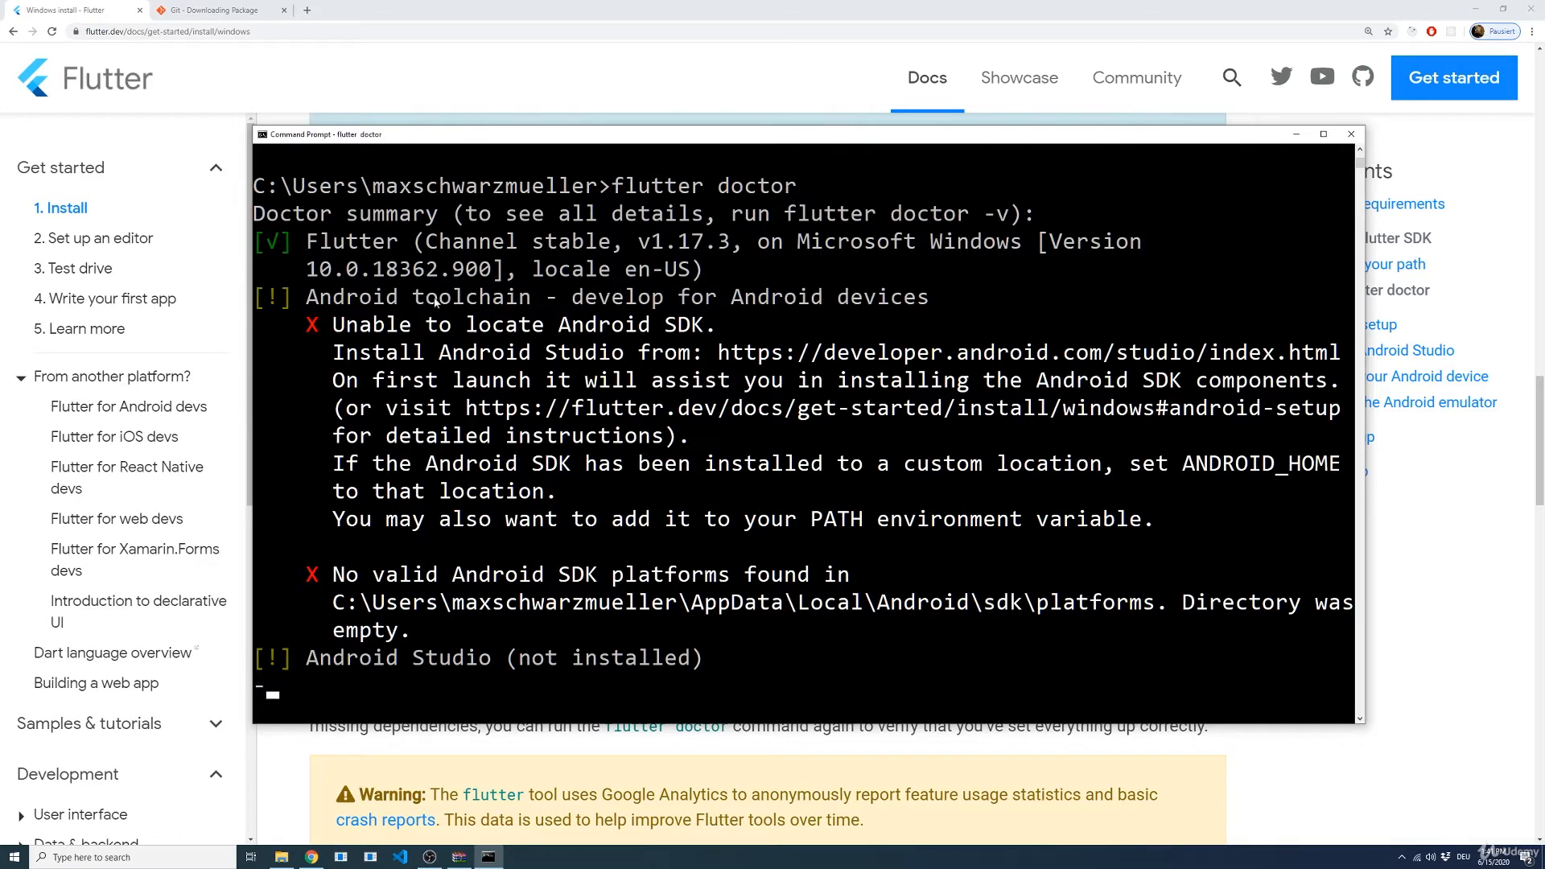
Step: Examine the flutter doctor summary, covering the Flutter, Android toolchain, Android Studio and Connected device entries
click(326, 211)
scroll(326, 211, up, 2)
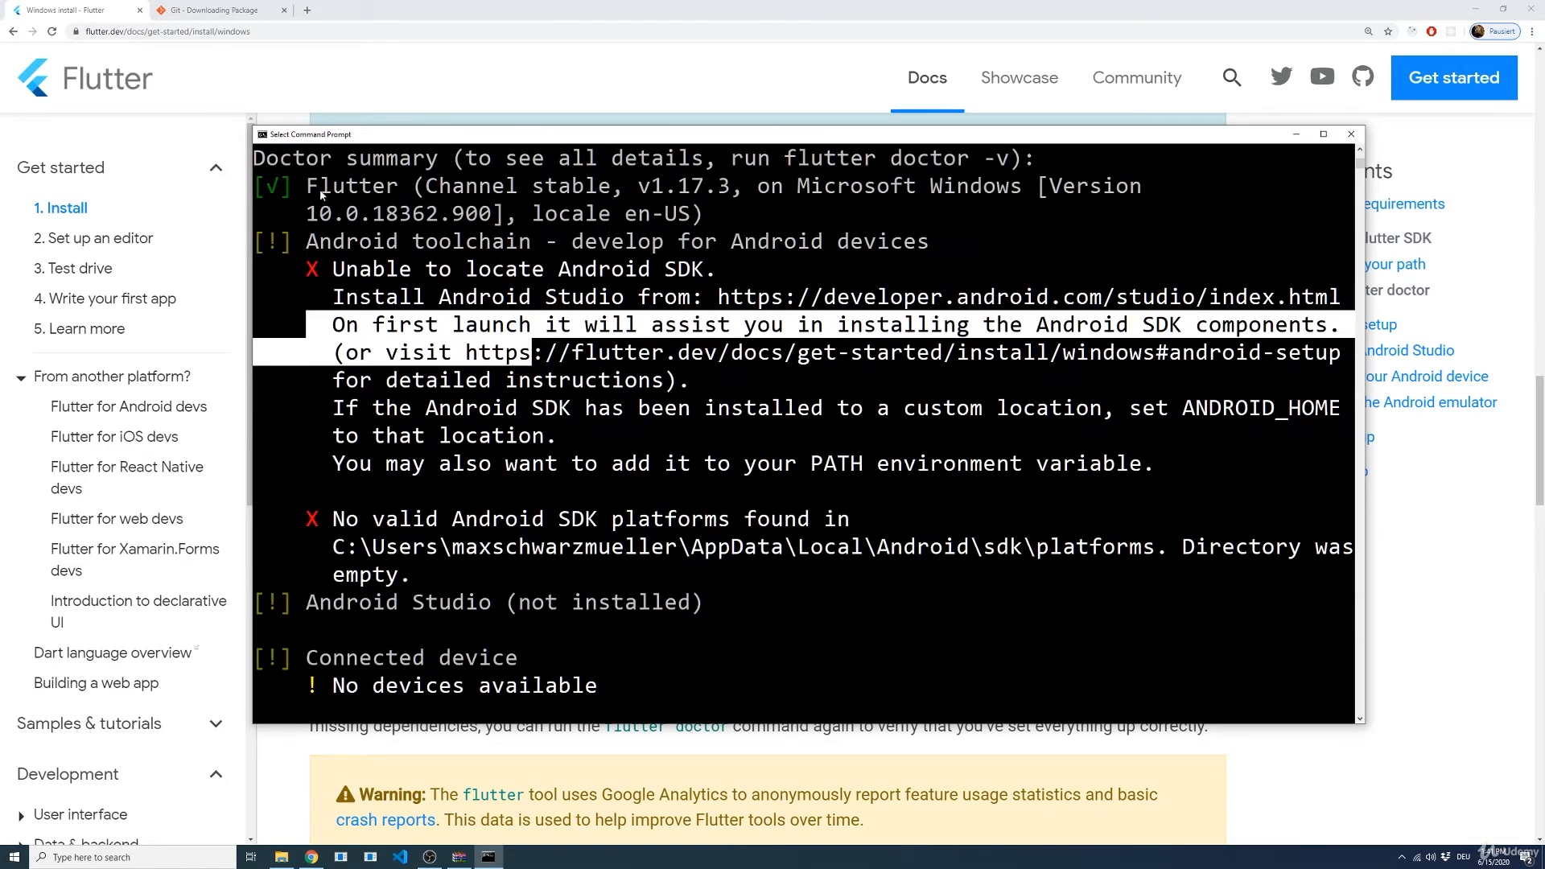
drag(306, 181, 517, 202)
drag(298, 241, 903, 562)
click(903, 561)
scroll(563, 676, up, 1)
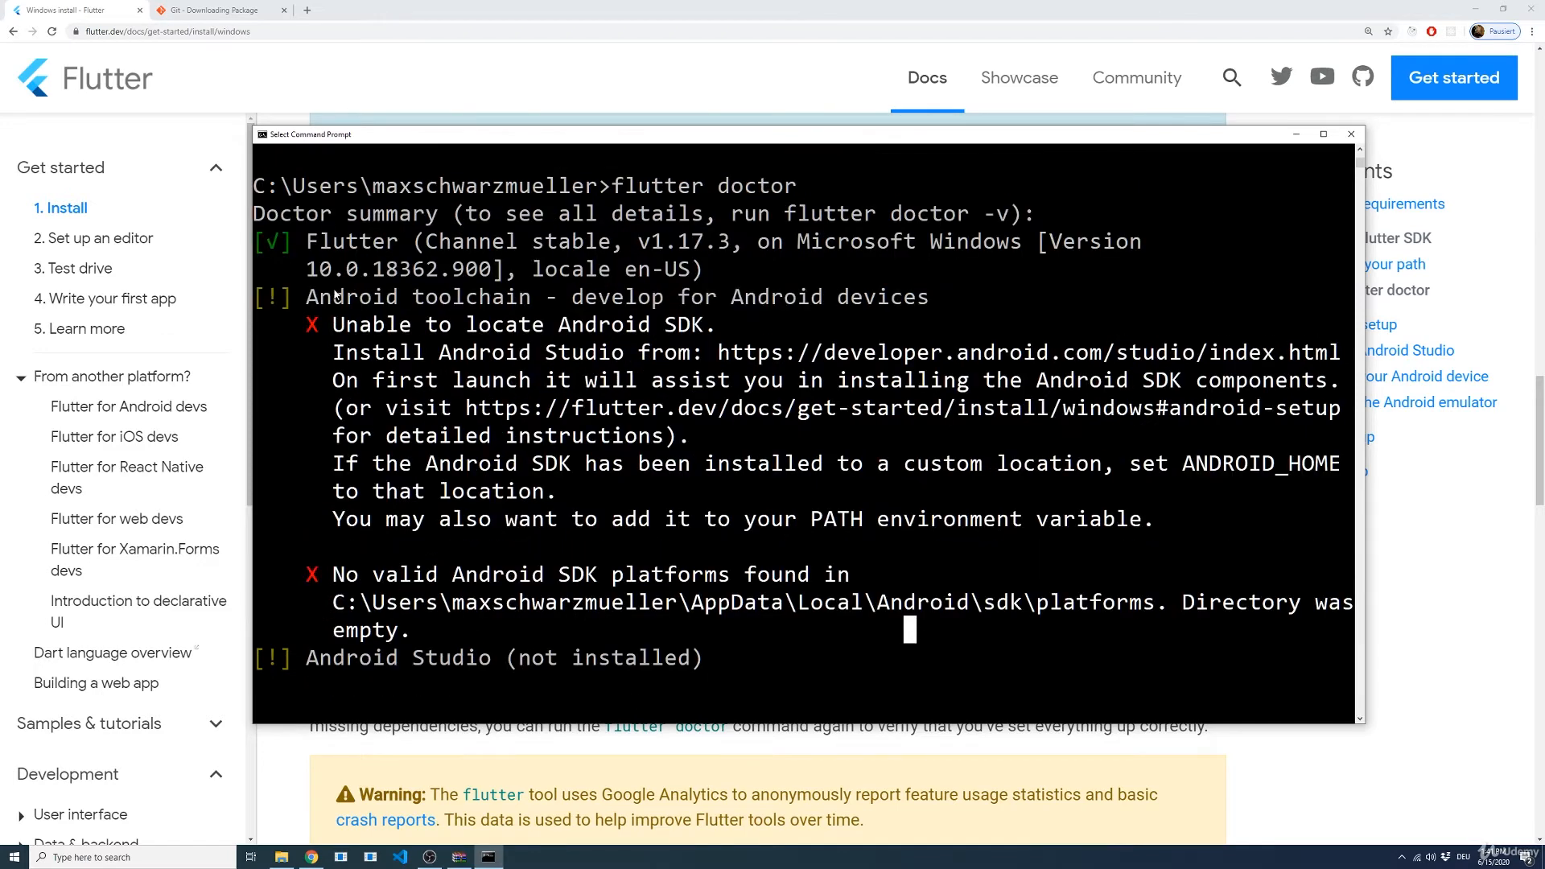
scroll(330, 491, down, 2)
drag(312, 555, 500, 568)
scroll(499, 567, down, 2)
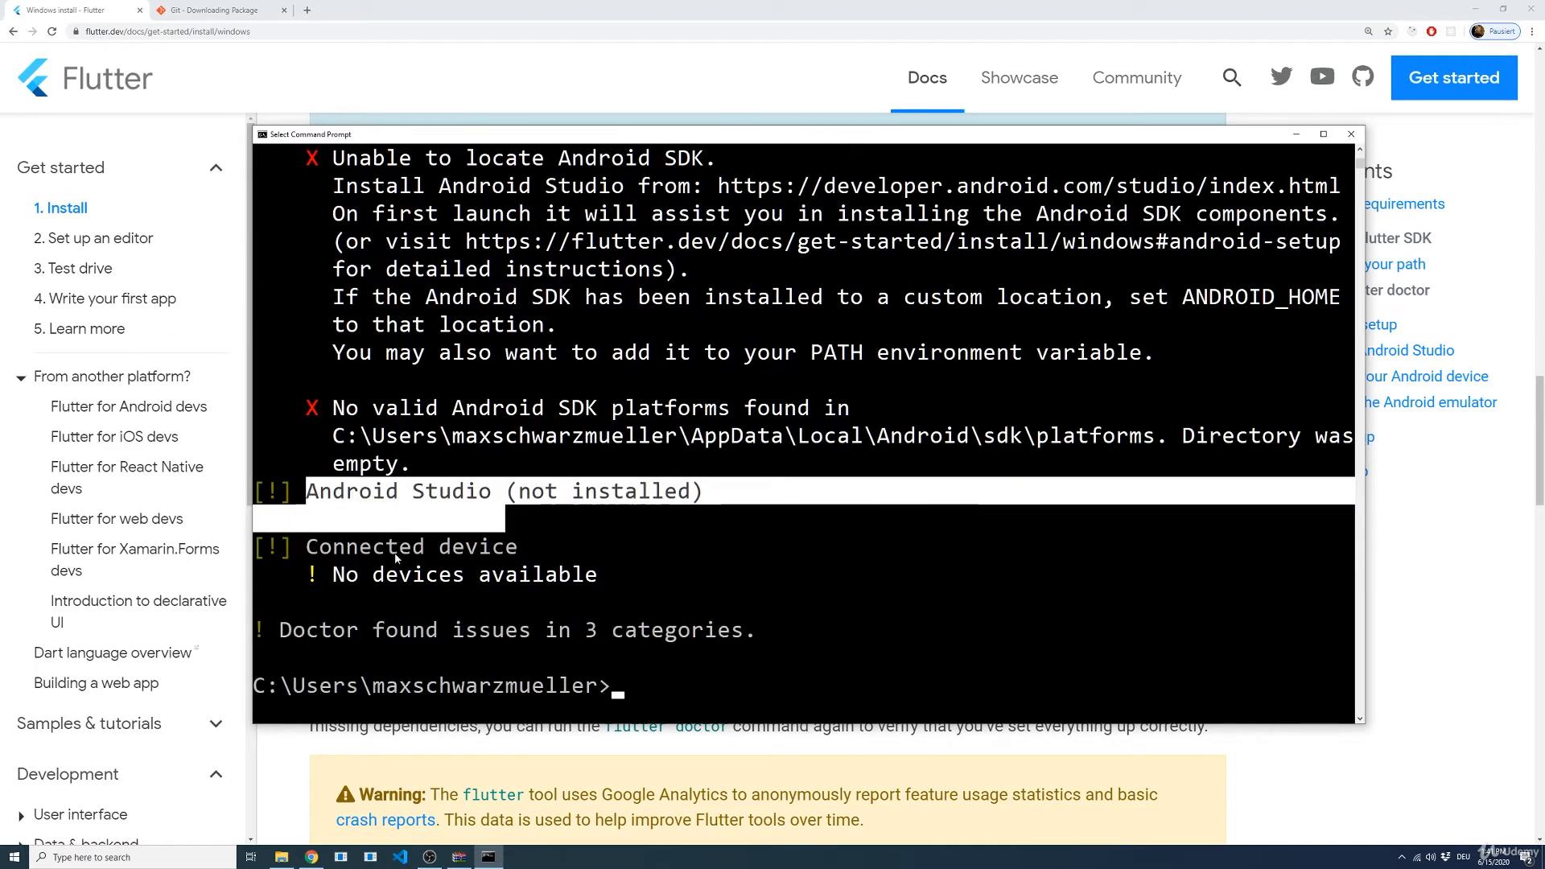
drag(348, 550, 620, 585)
click(670, 546)
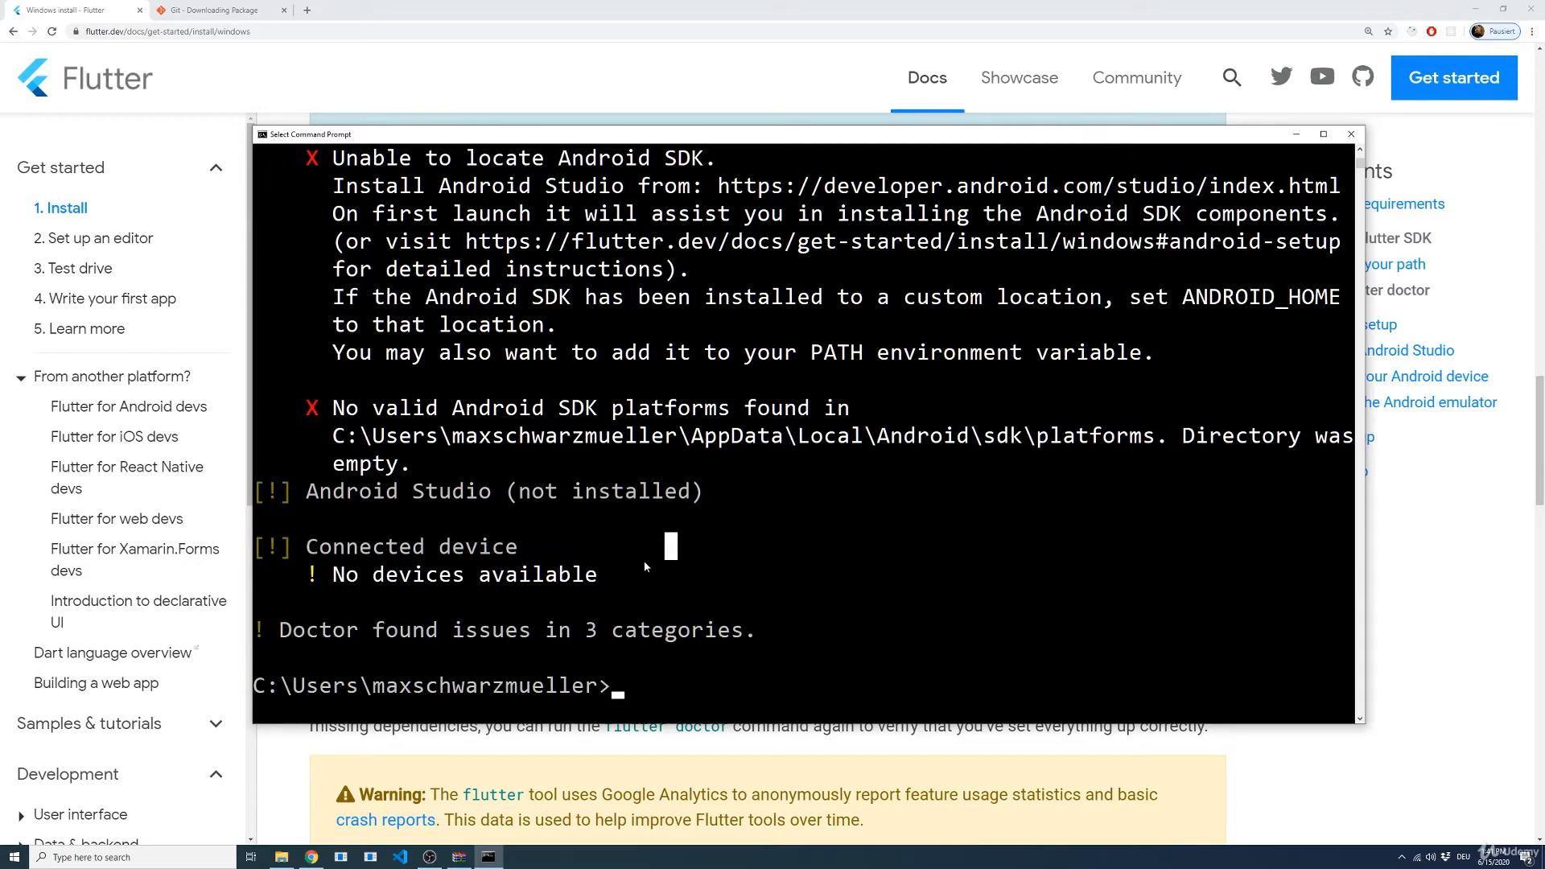
scroll(643, 560, up, 2)
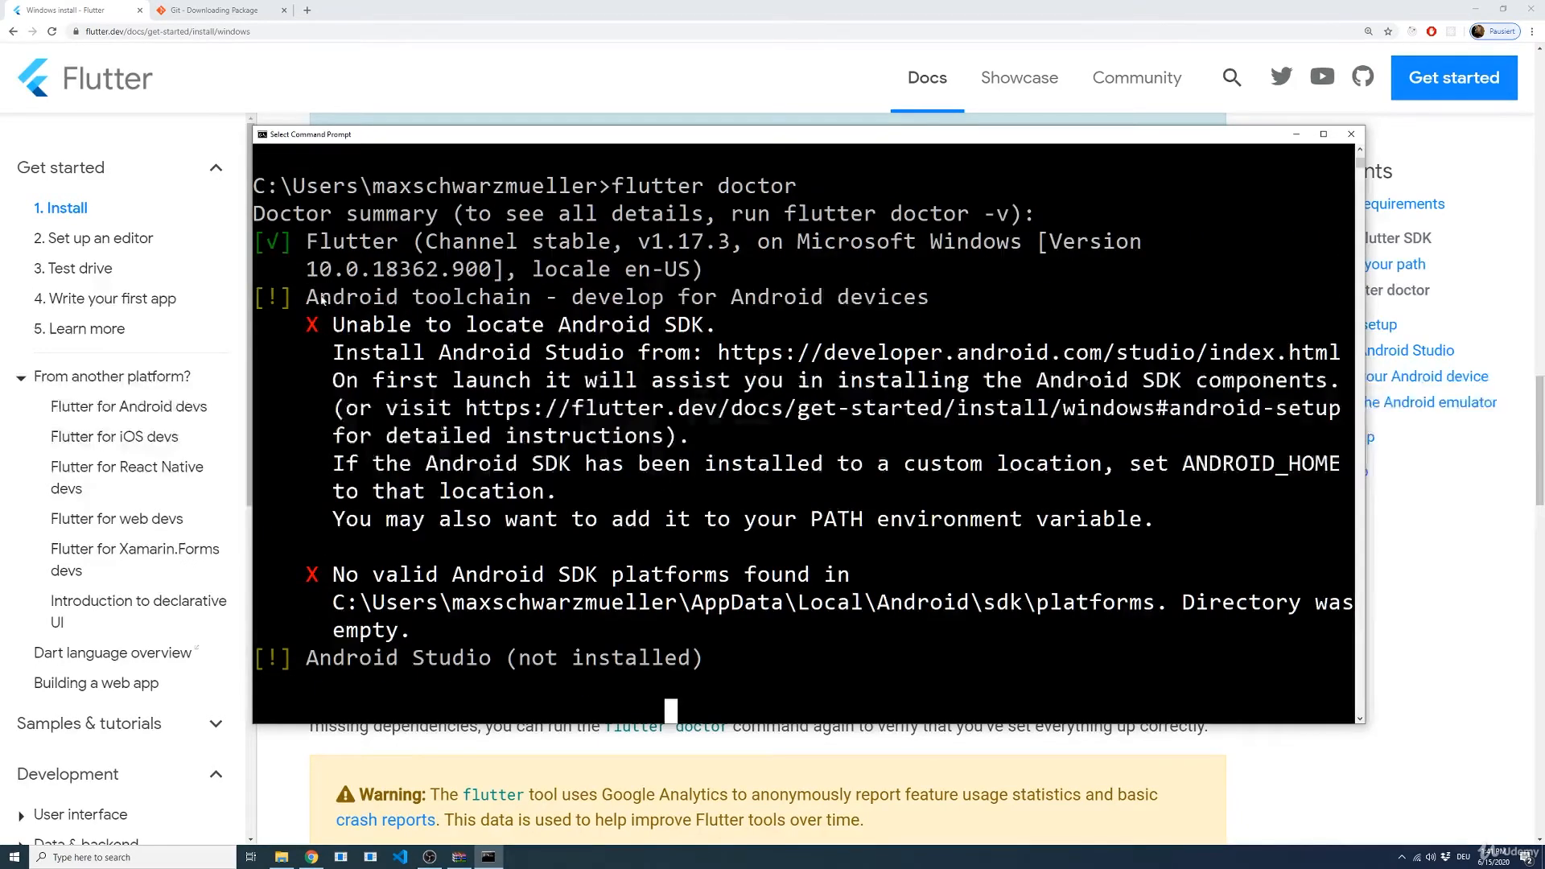
drag(312, 299, 532, 309)
click(710, 273)
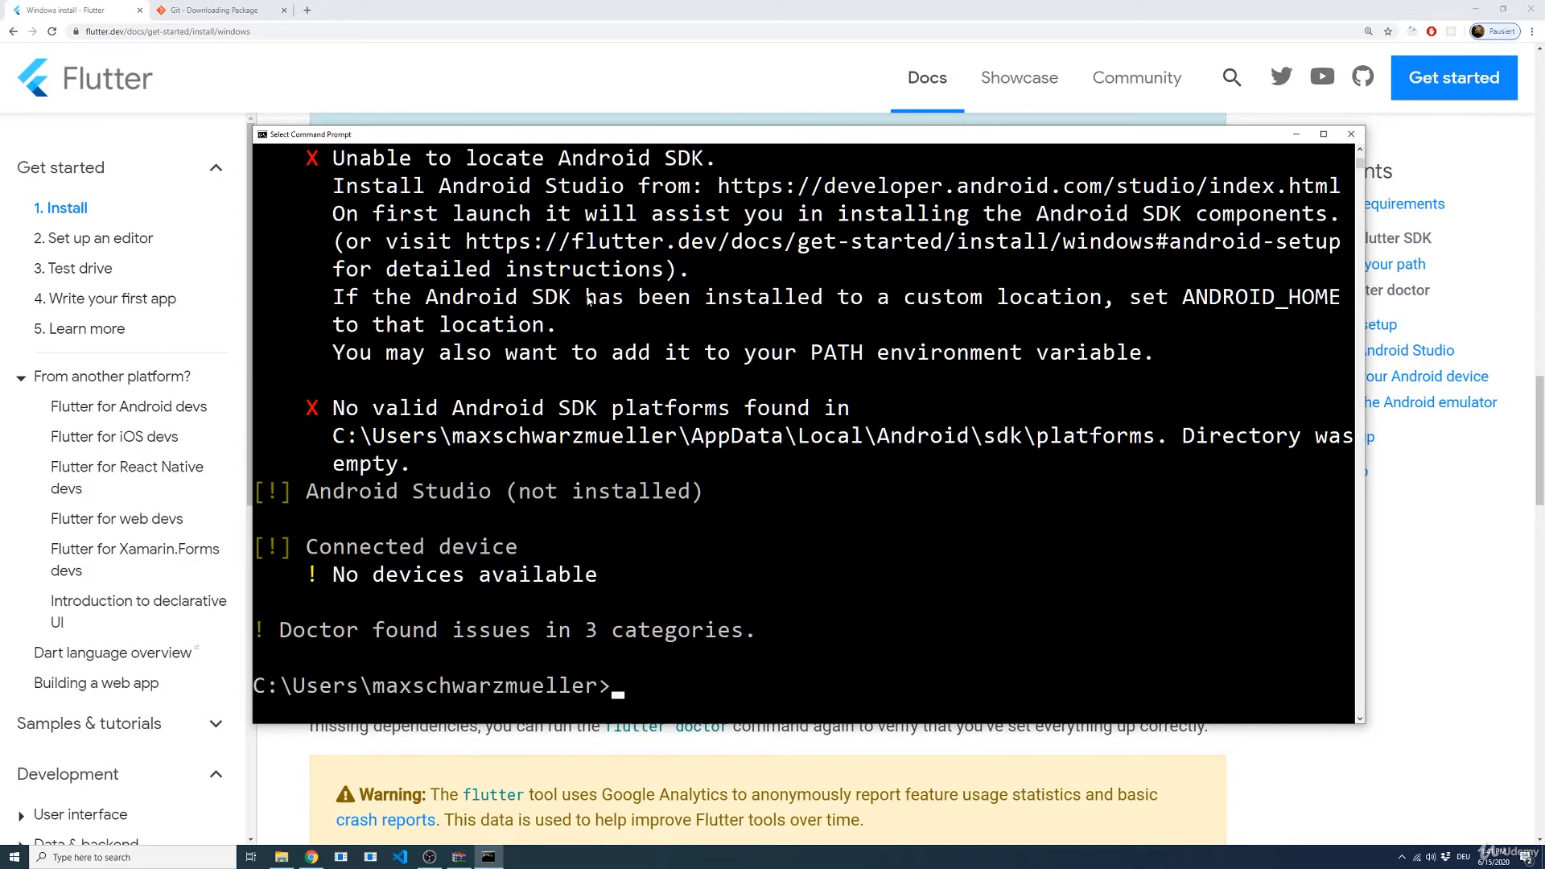
Step: Return to the Flutter install guide in the browser, find the Android setup section, and open its Android Studio link in a new tab
click(857, 757)
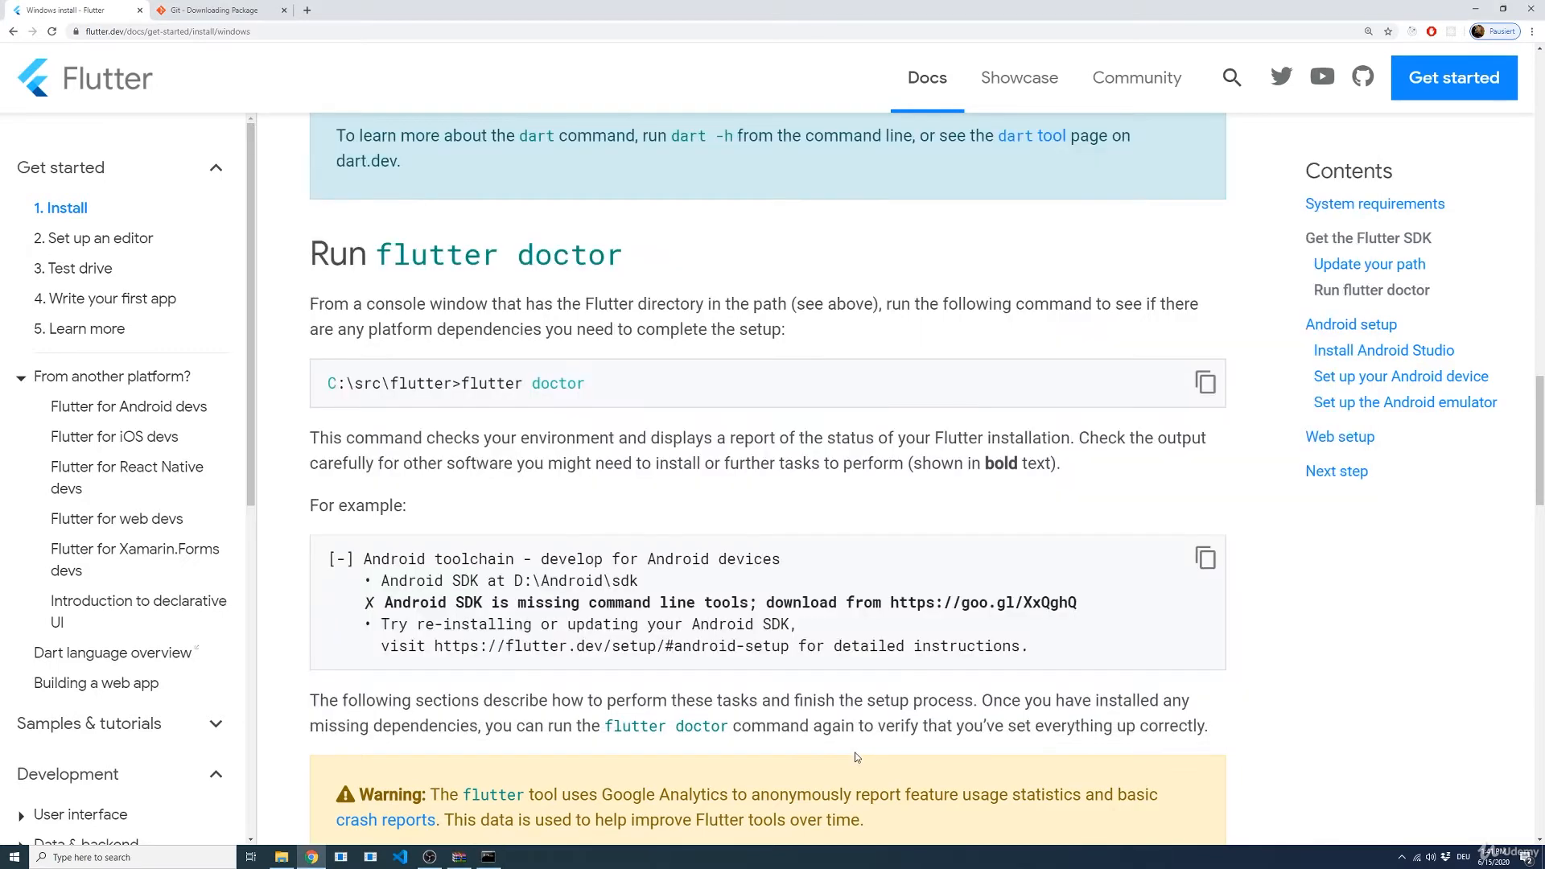
scroll(857, 757, down, 5)
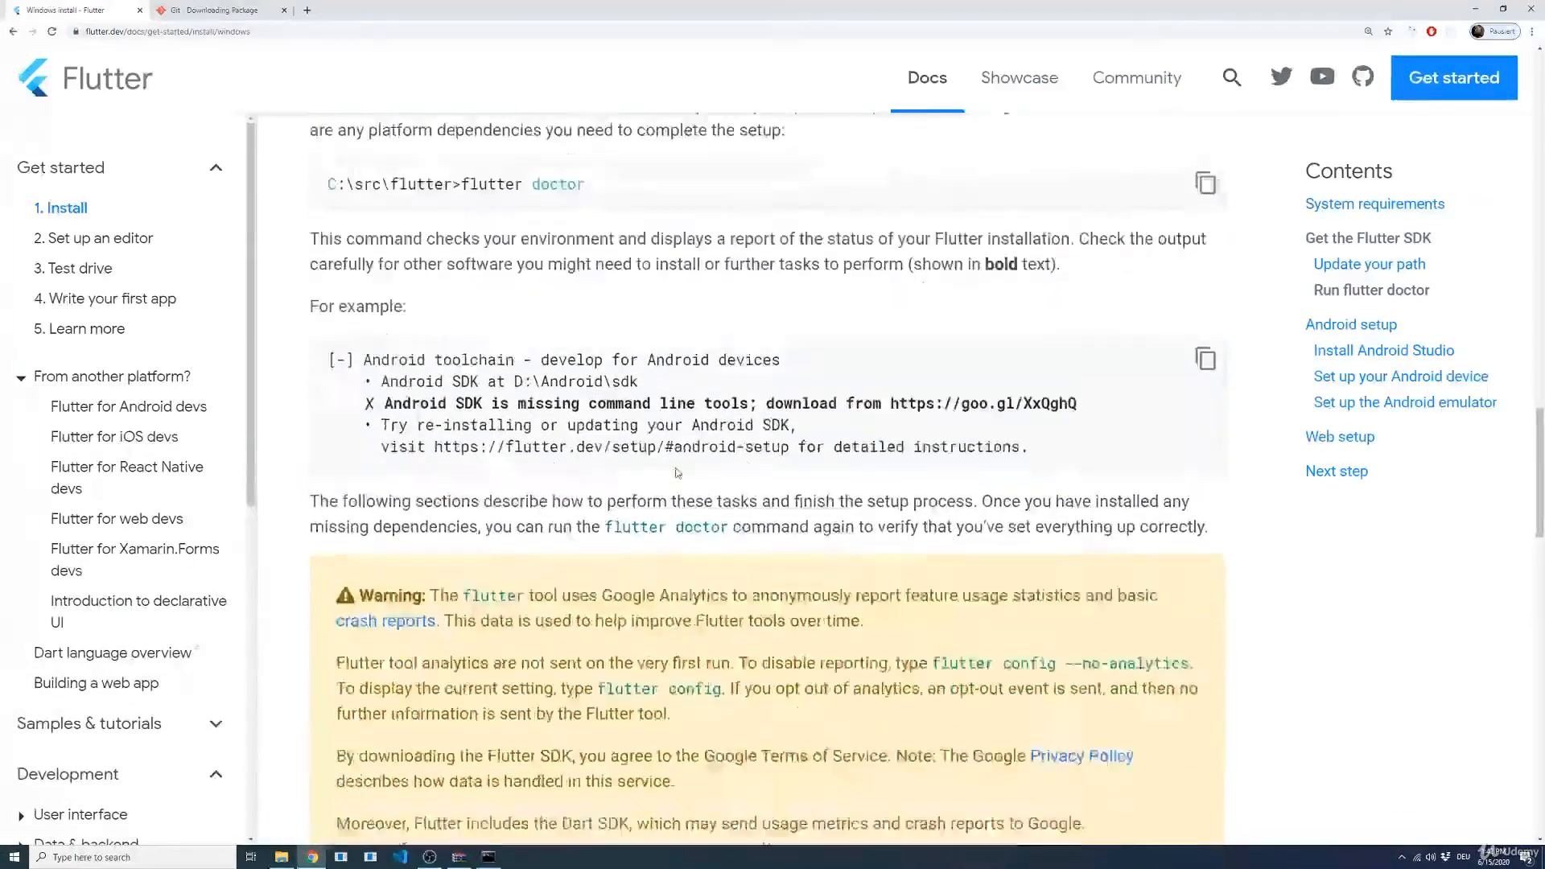
scroll(673, 466, down, 6)
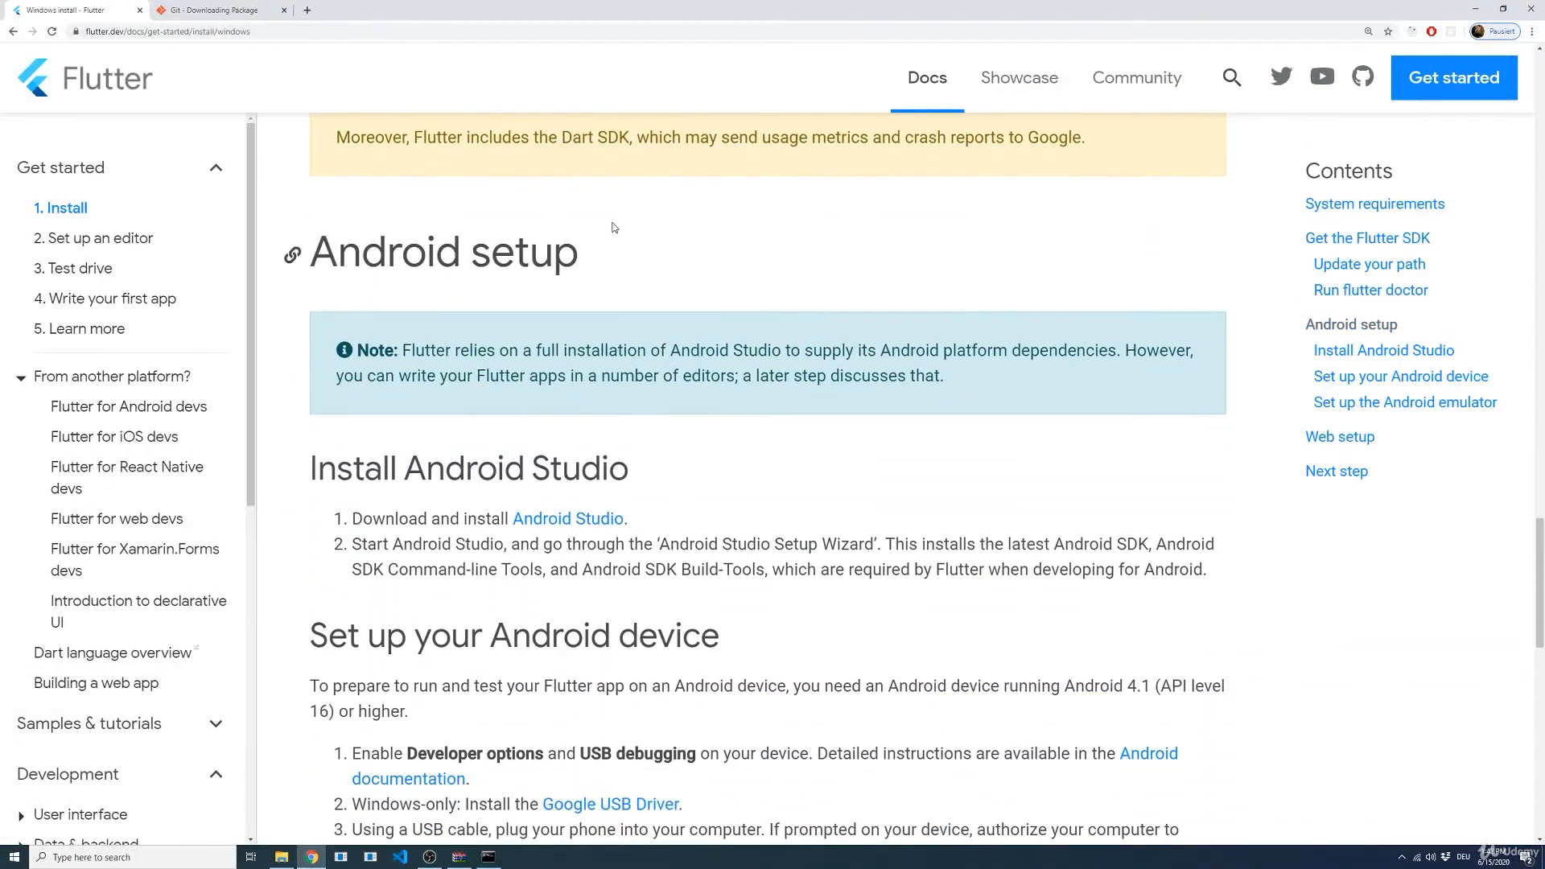
drag(635, 275, 311, 241)
click(665, 447)
scroll(665, 447, down, 1)
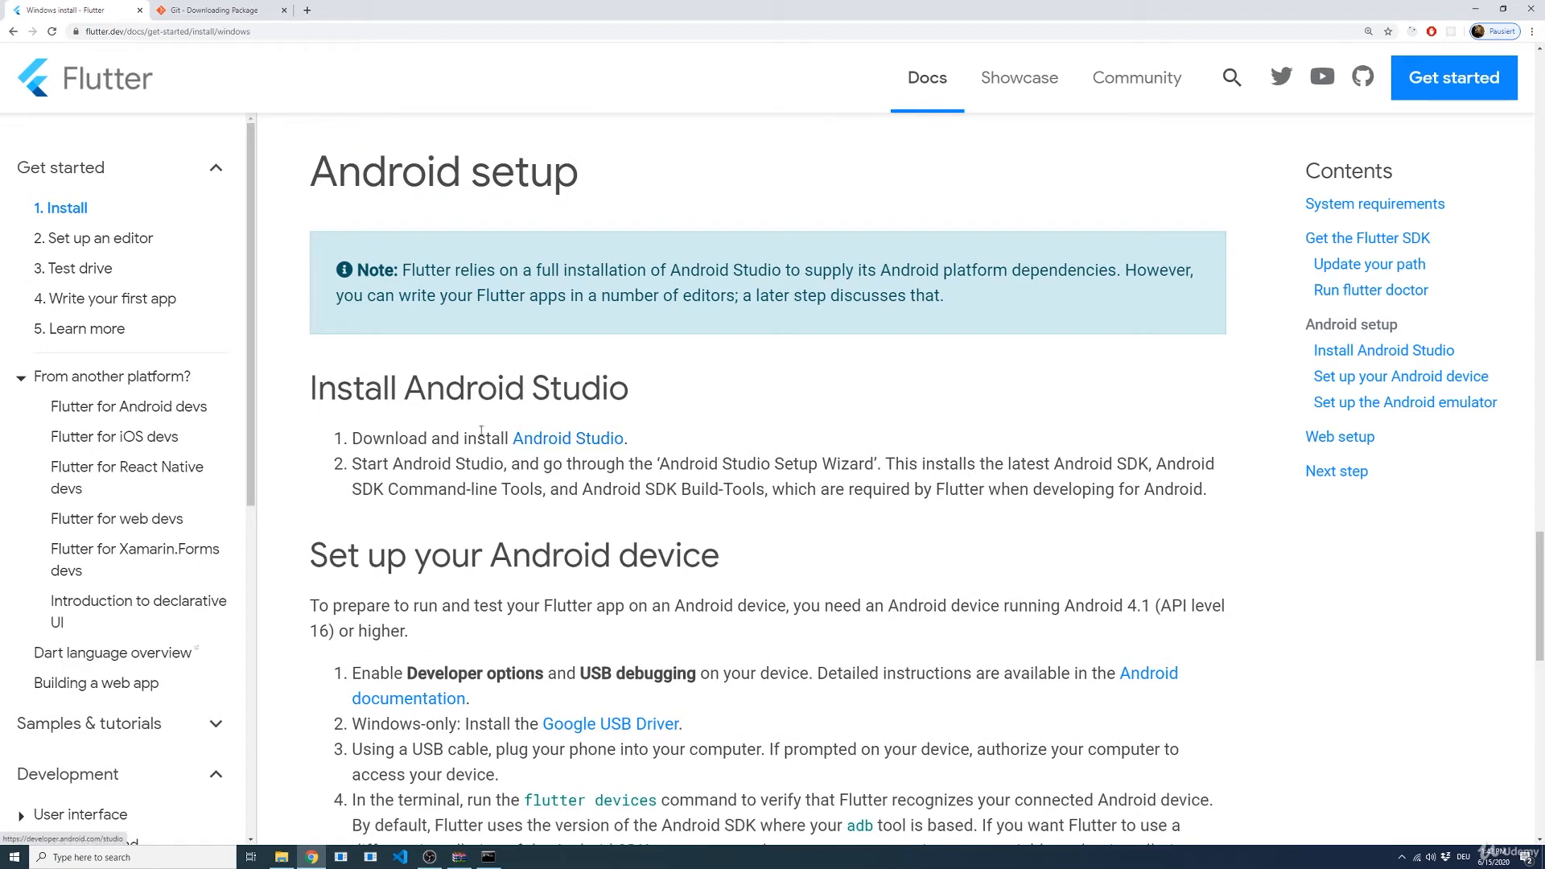
middle_click(587, 436)
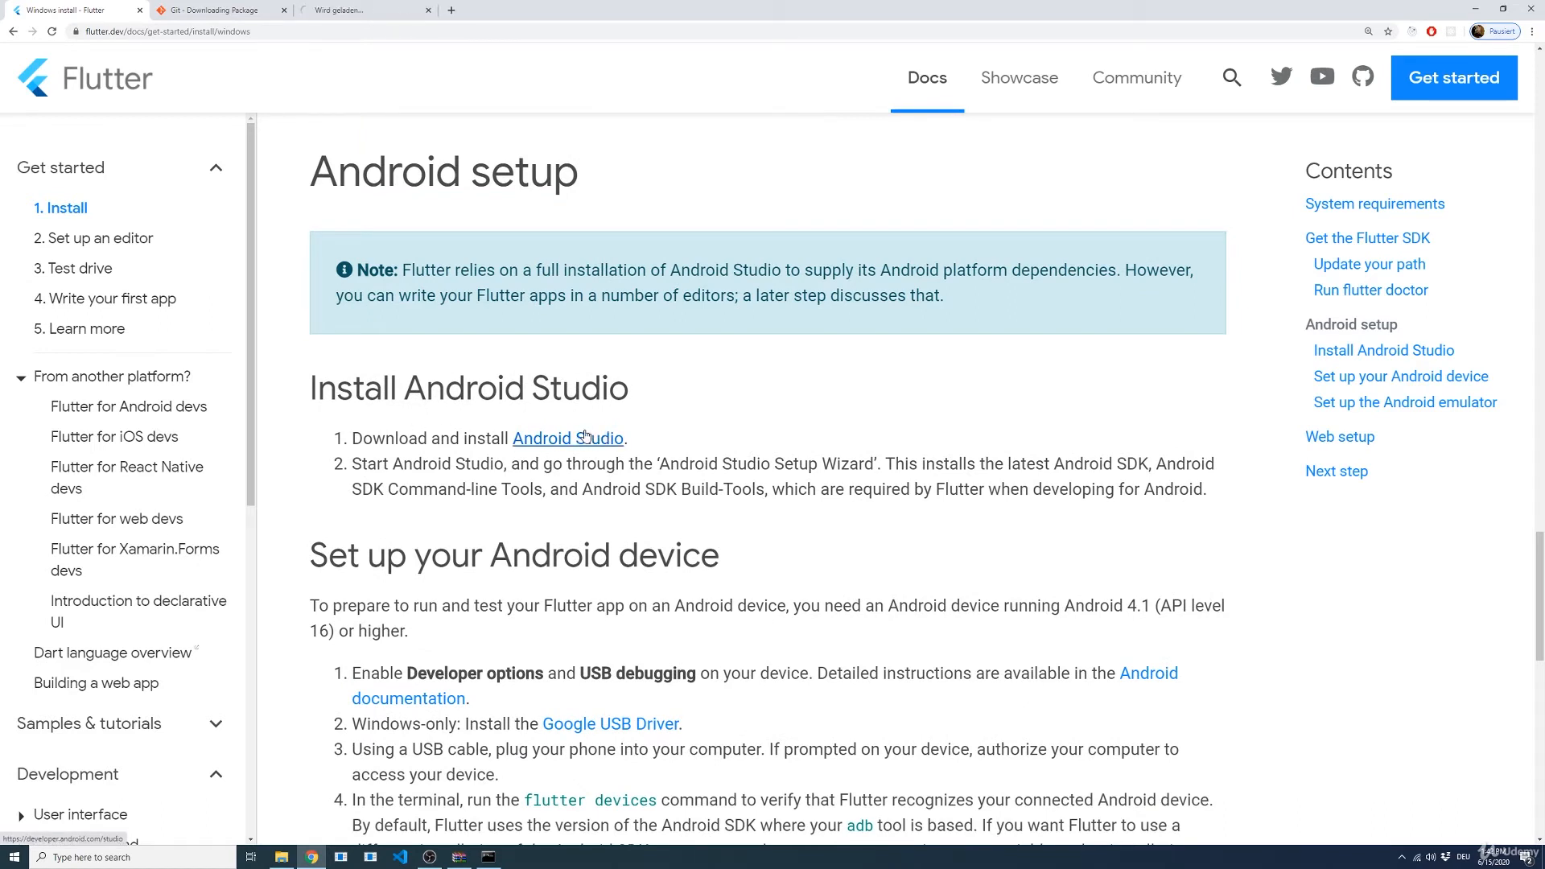
click(336, 12)
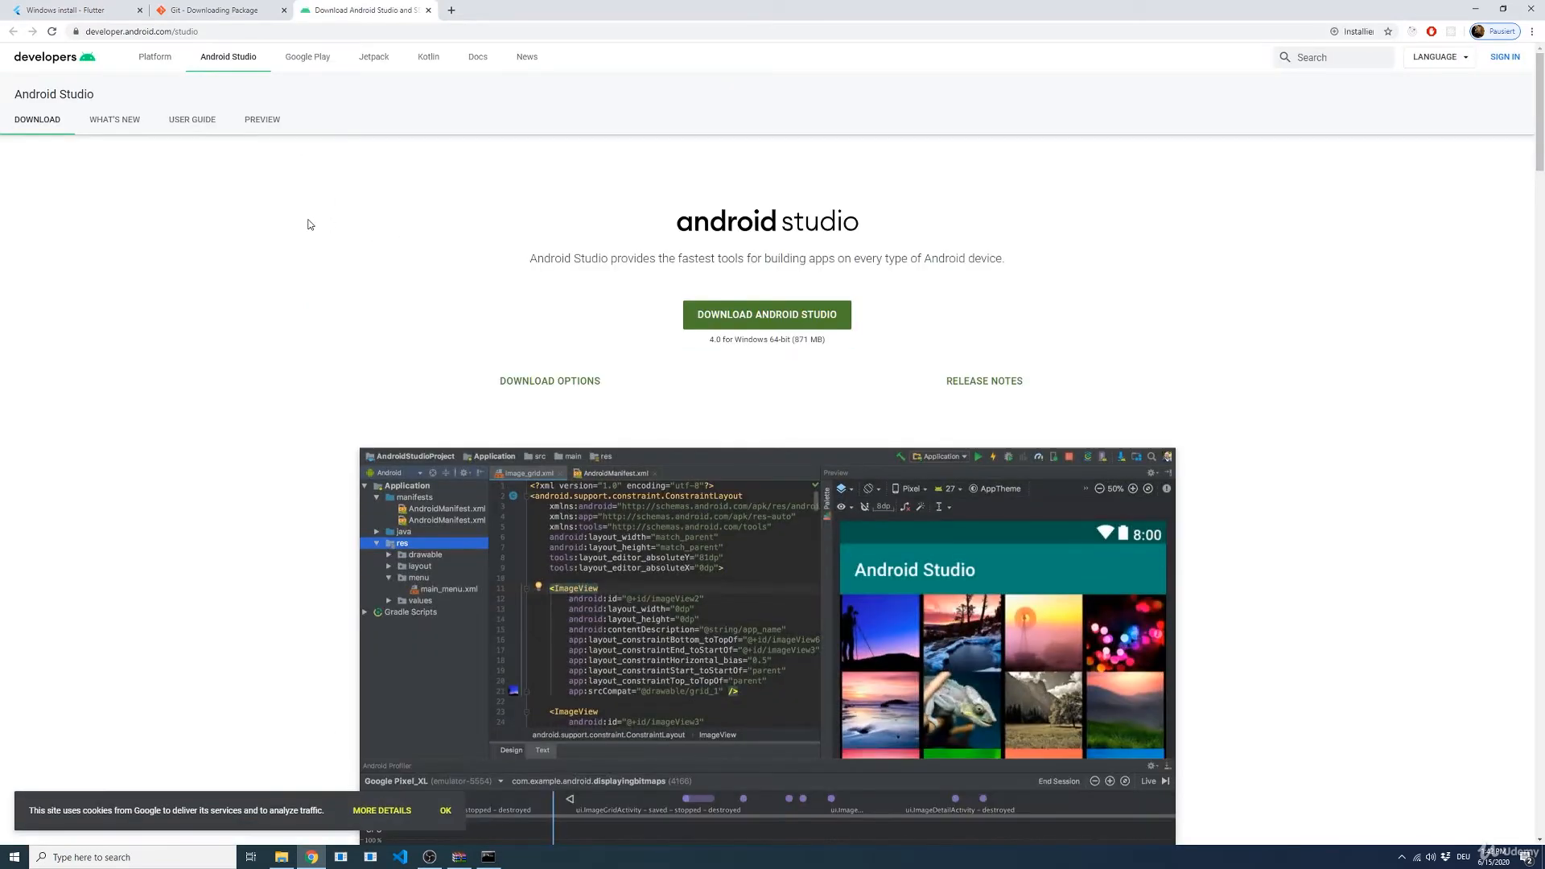
Step: Enlarge the download page, accept the terms and conditions, and save the Android Studio for Windows installer to the Downloads folder
key(ctrl+plus)
key(ctrl+plus)
key(ctrl+plus)
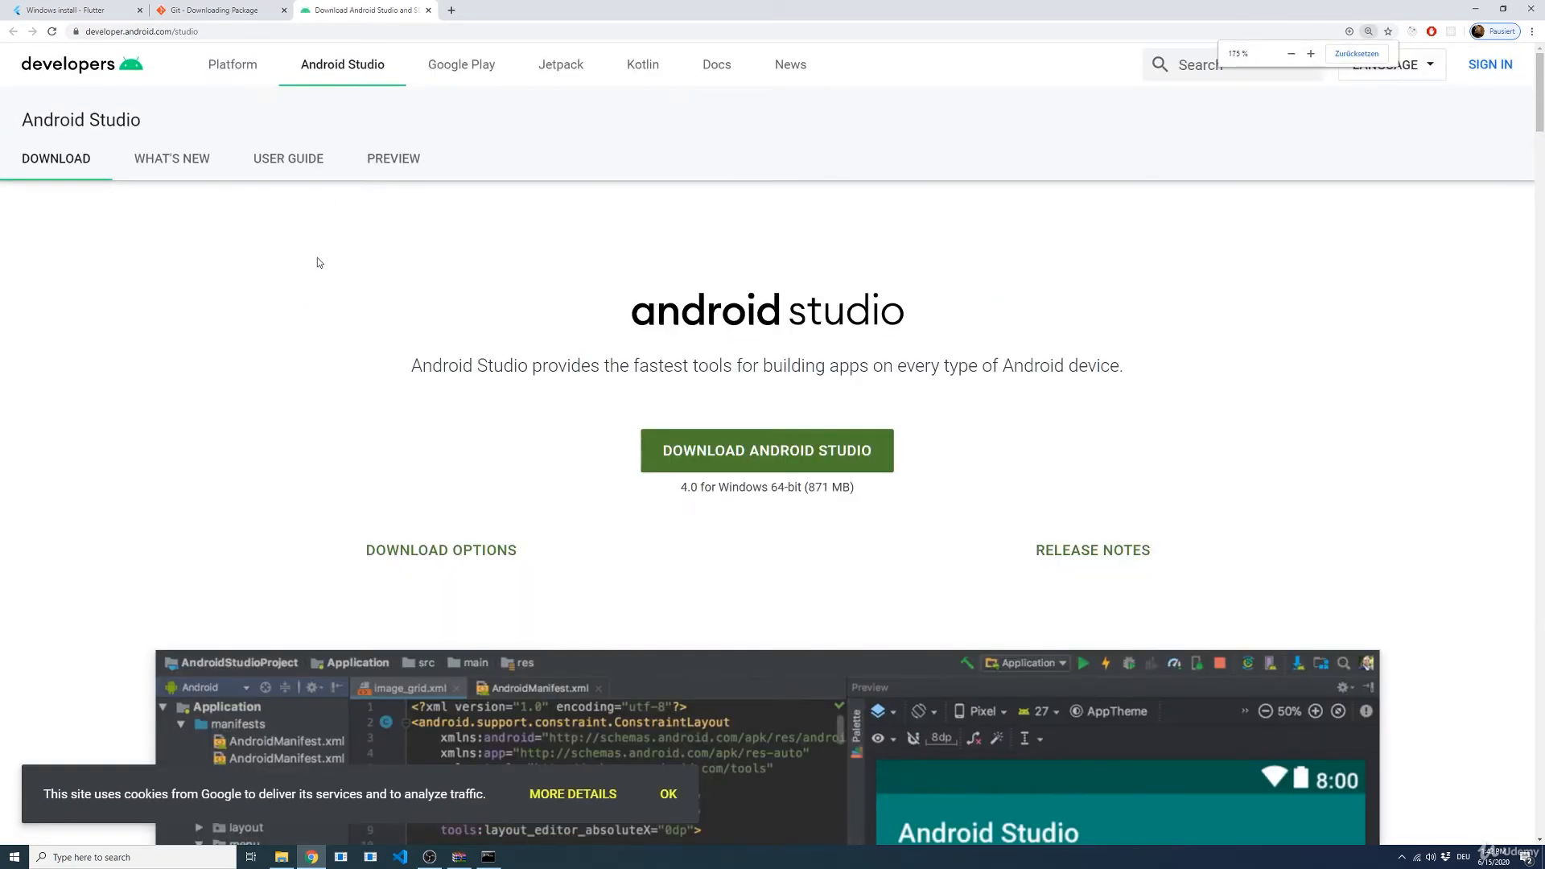
key(ctrl+plus)
click(712, 539)
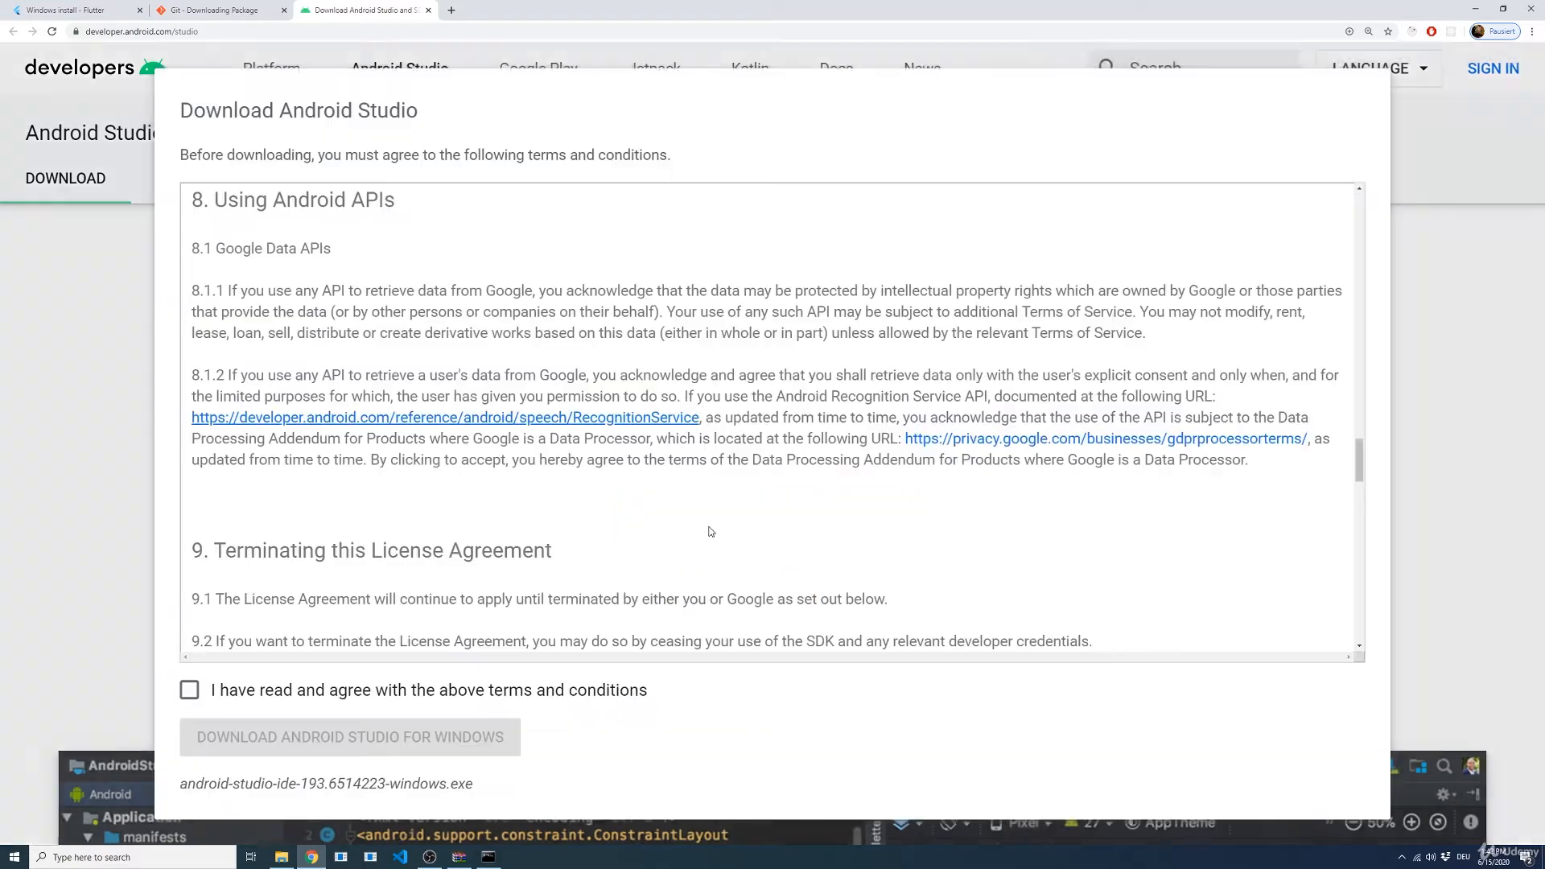
click(189, 690)
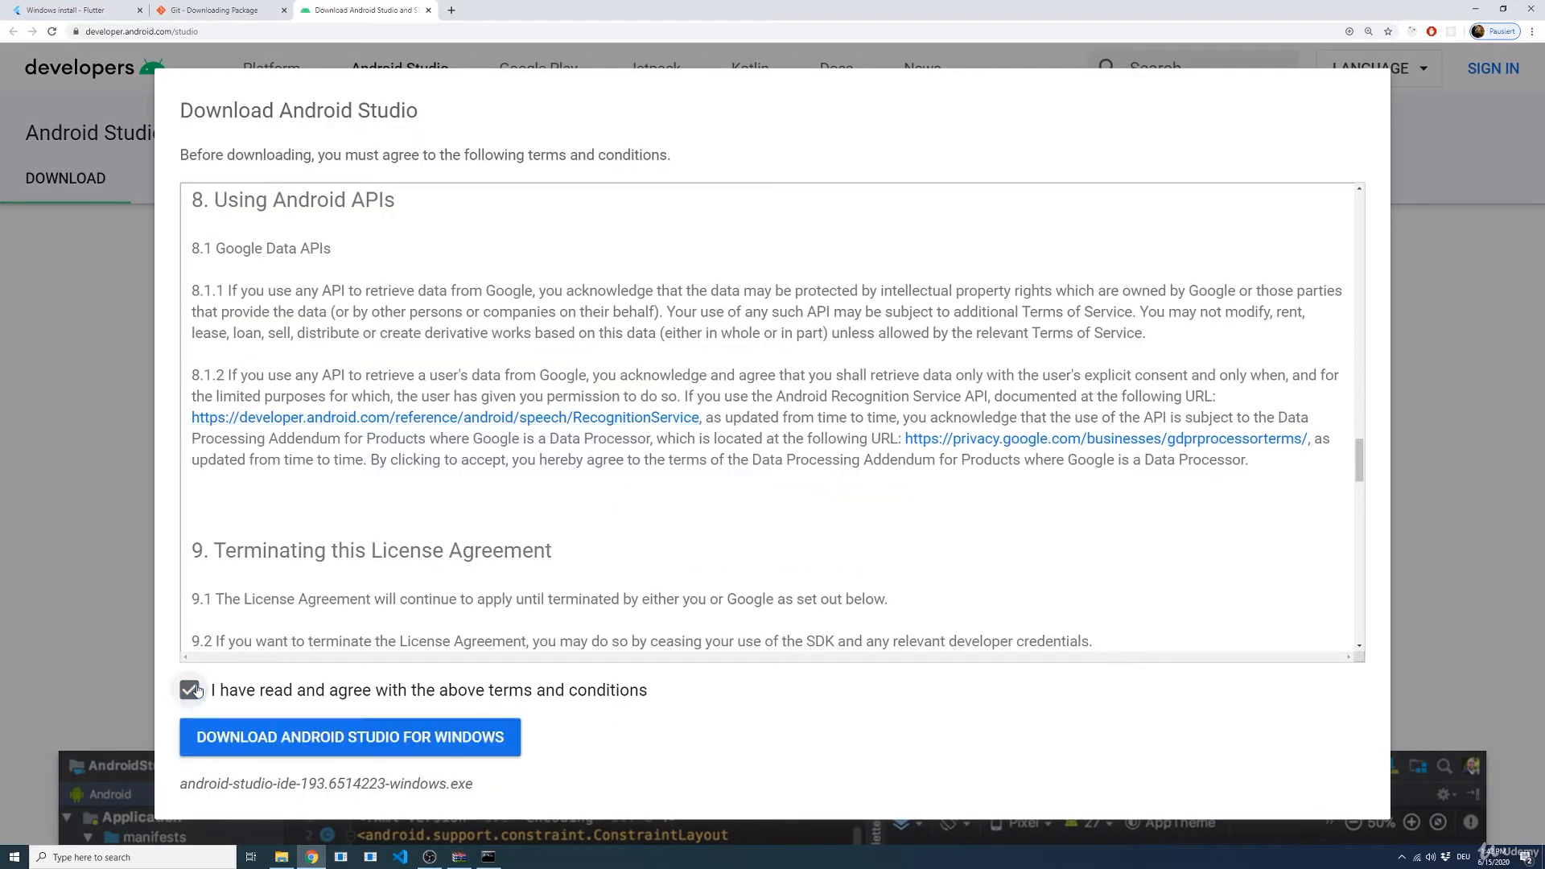
click(303, 734)
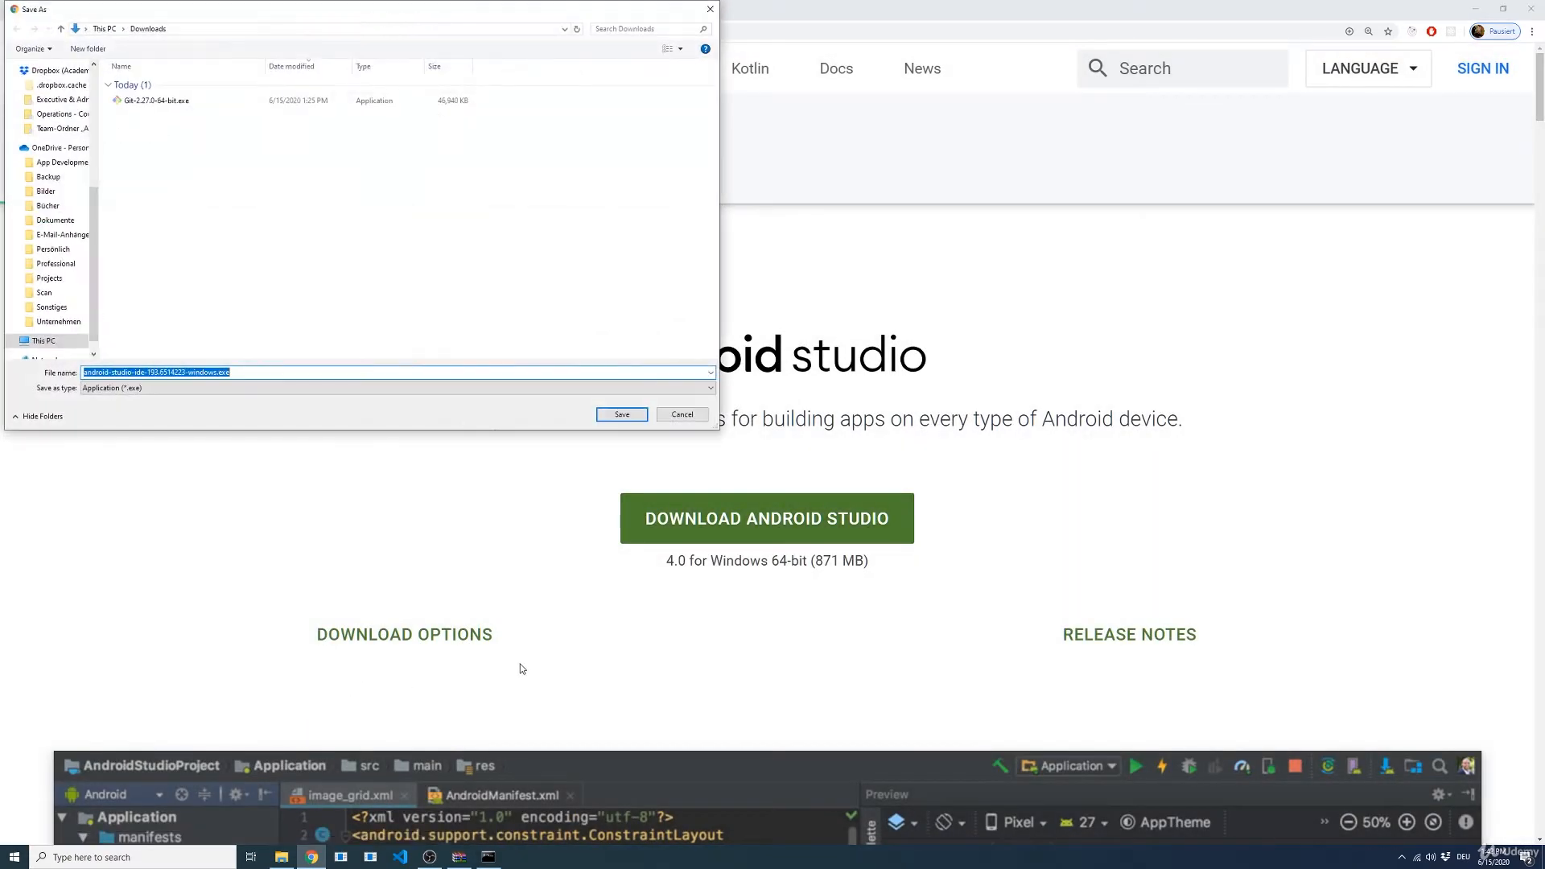
click(621, 414)
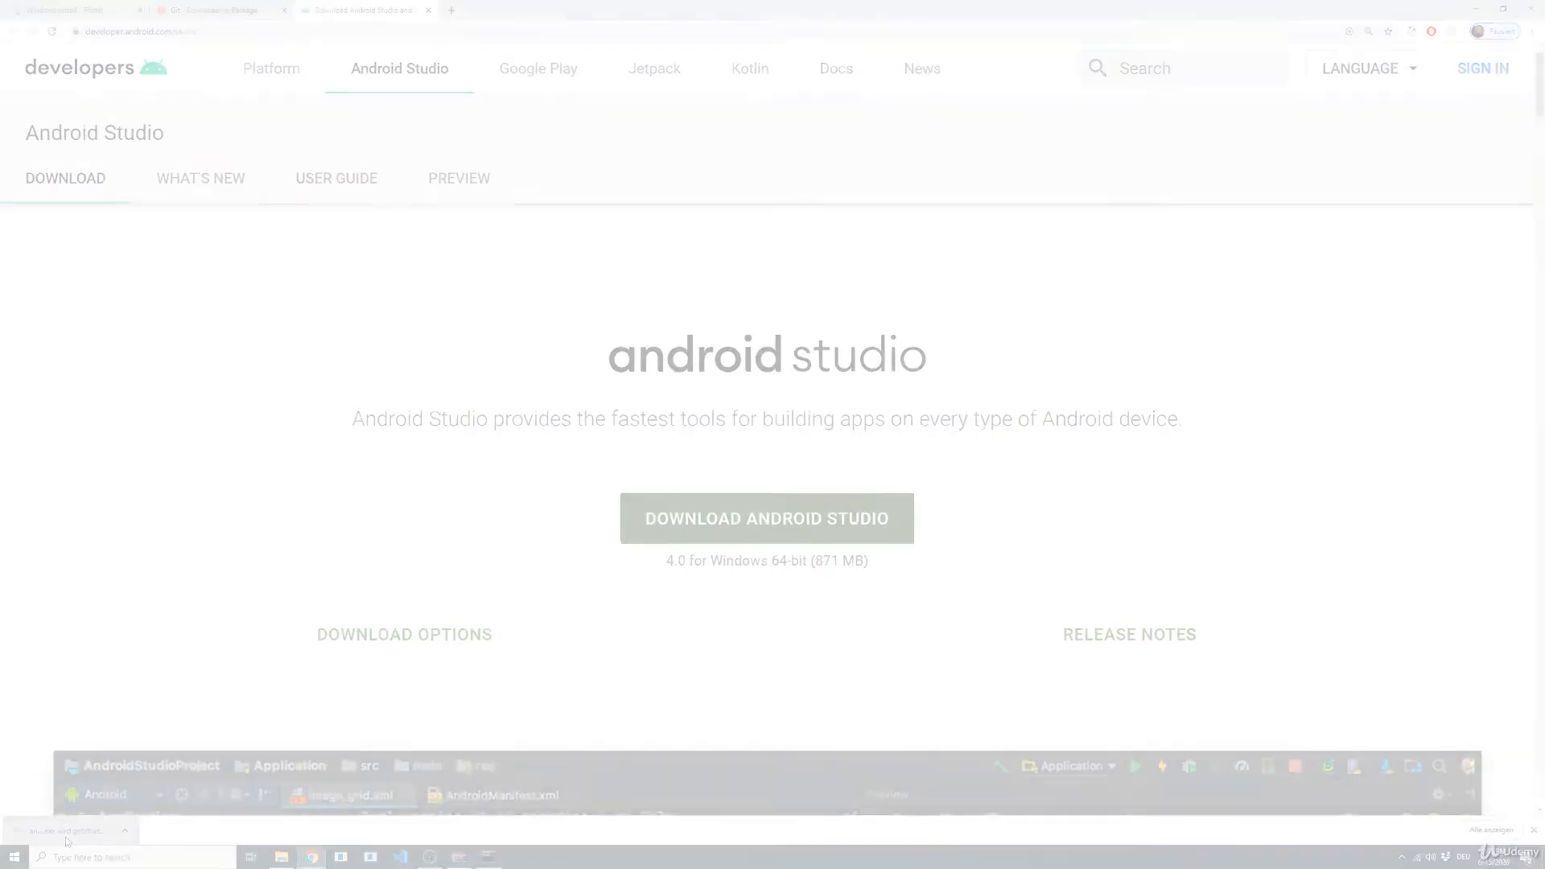
Step: Launch the downloaded Android Studio installer and proceed with both the Android Studio and Android Virtual Device components selected
click(66, 835)
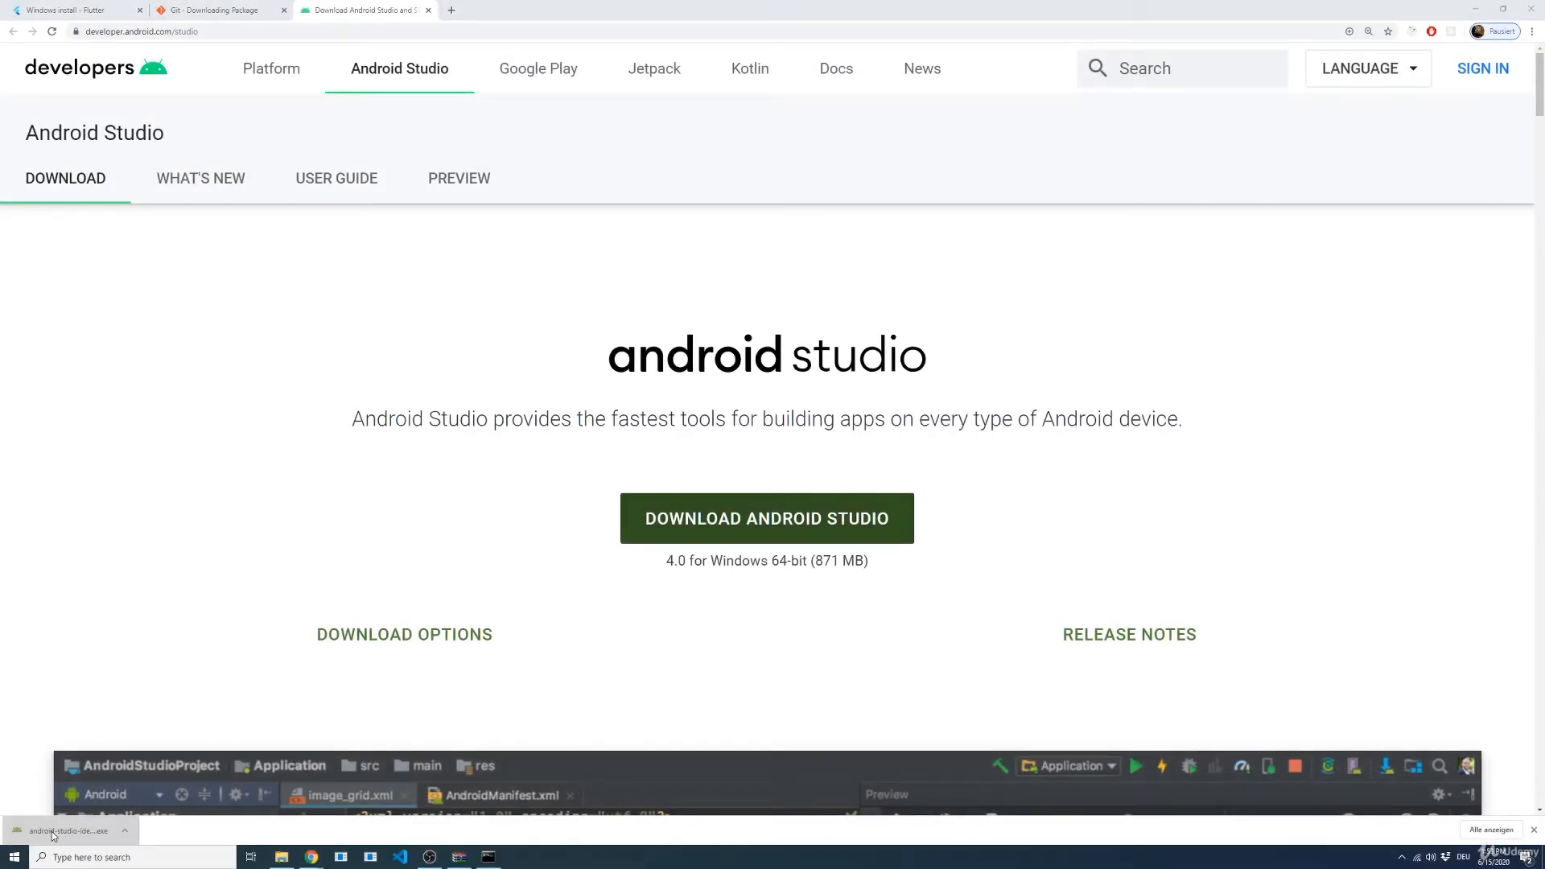
click(805, 440)
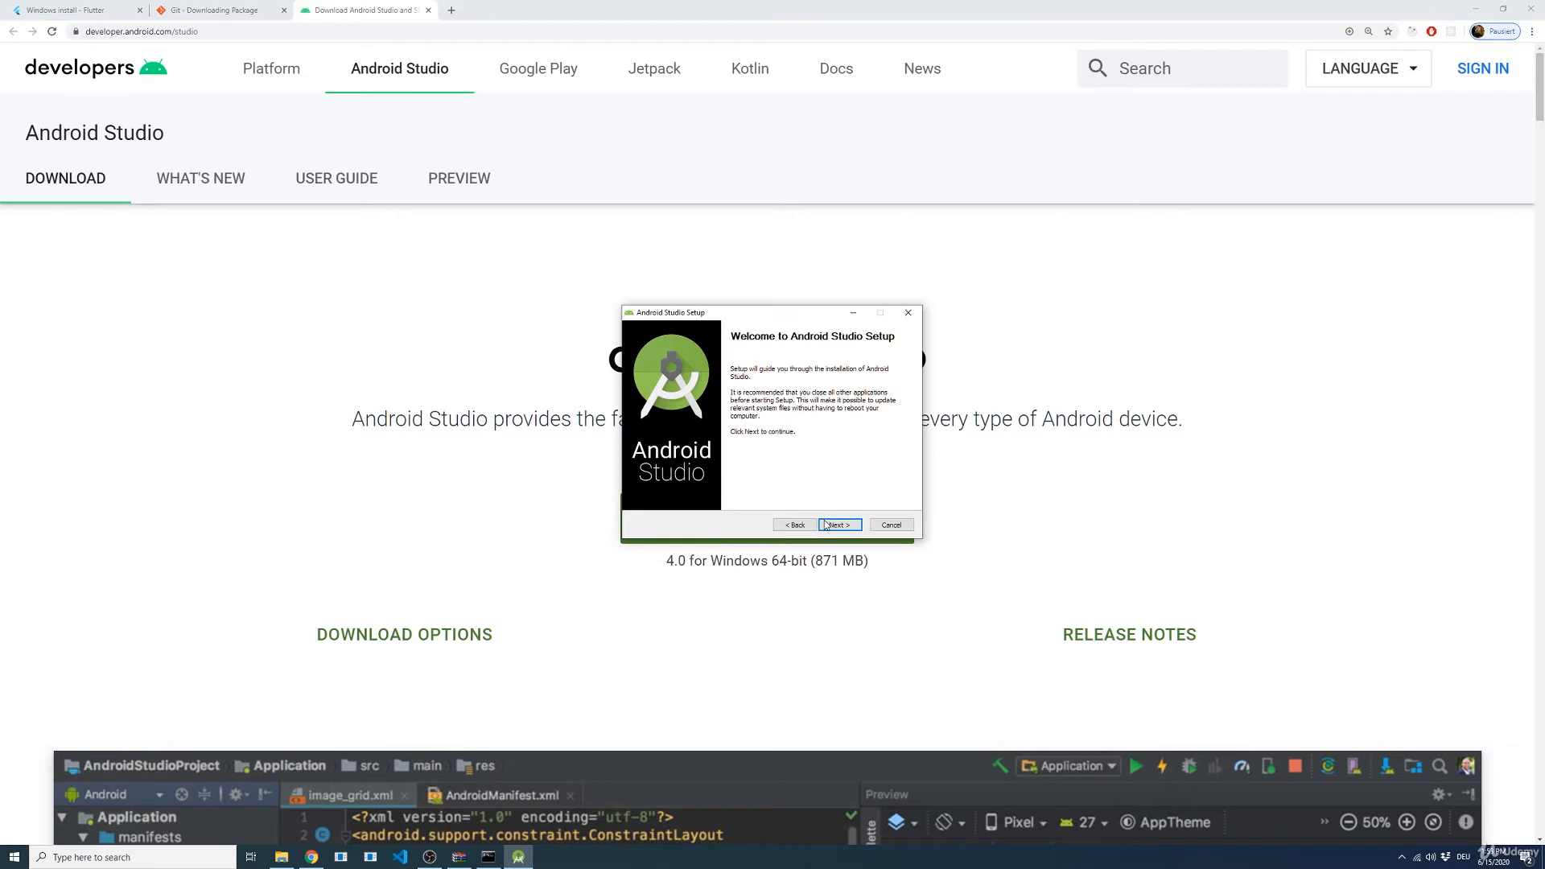
click(825, 525)
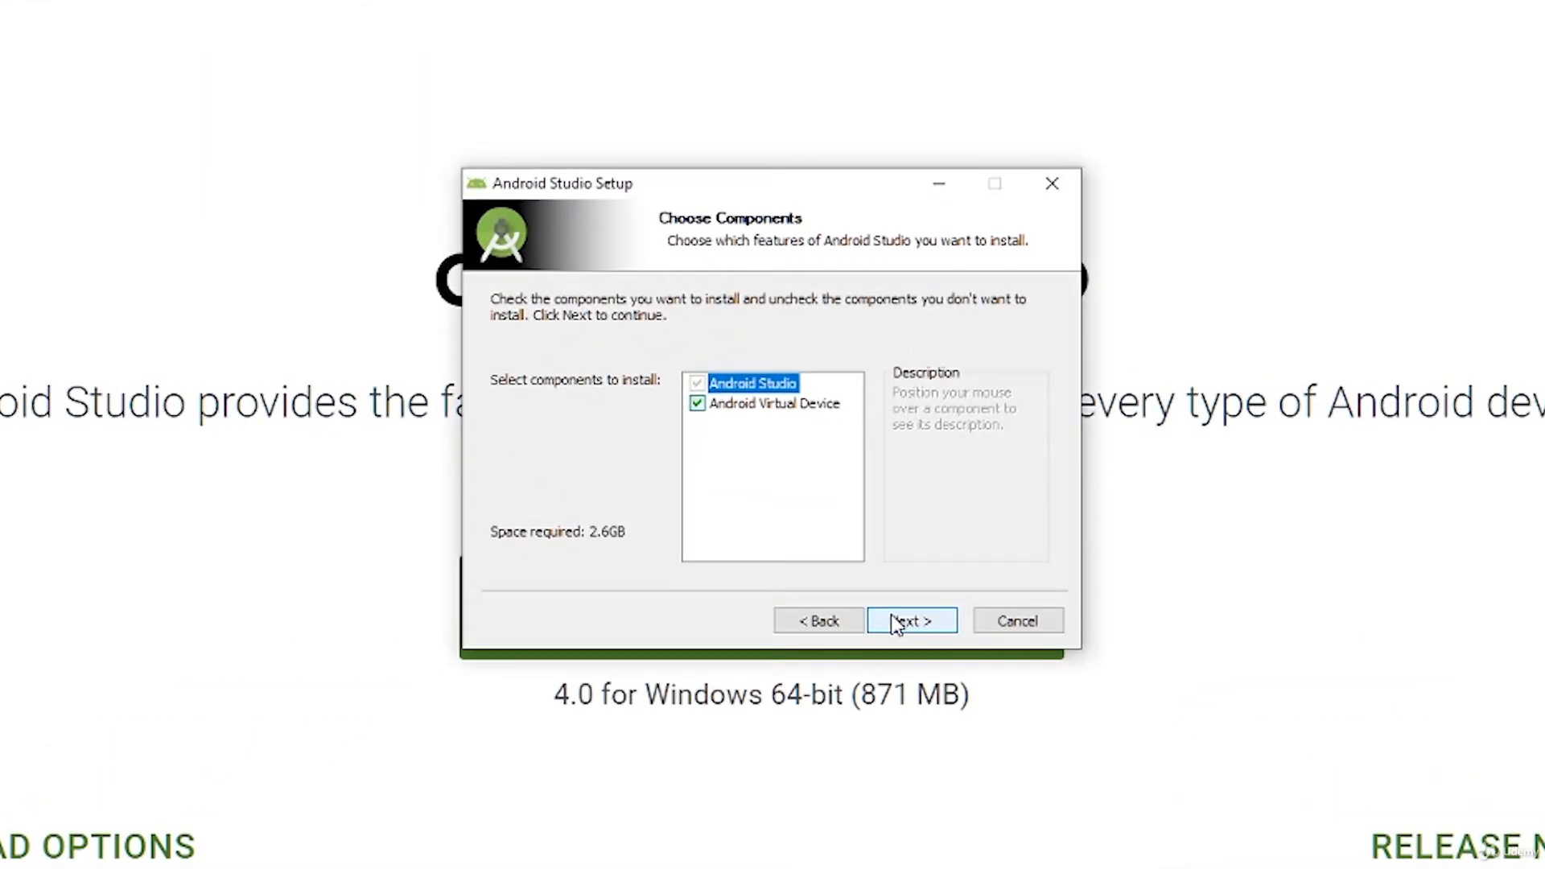
mouse_move(712, 394)
click(923, 622)
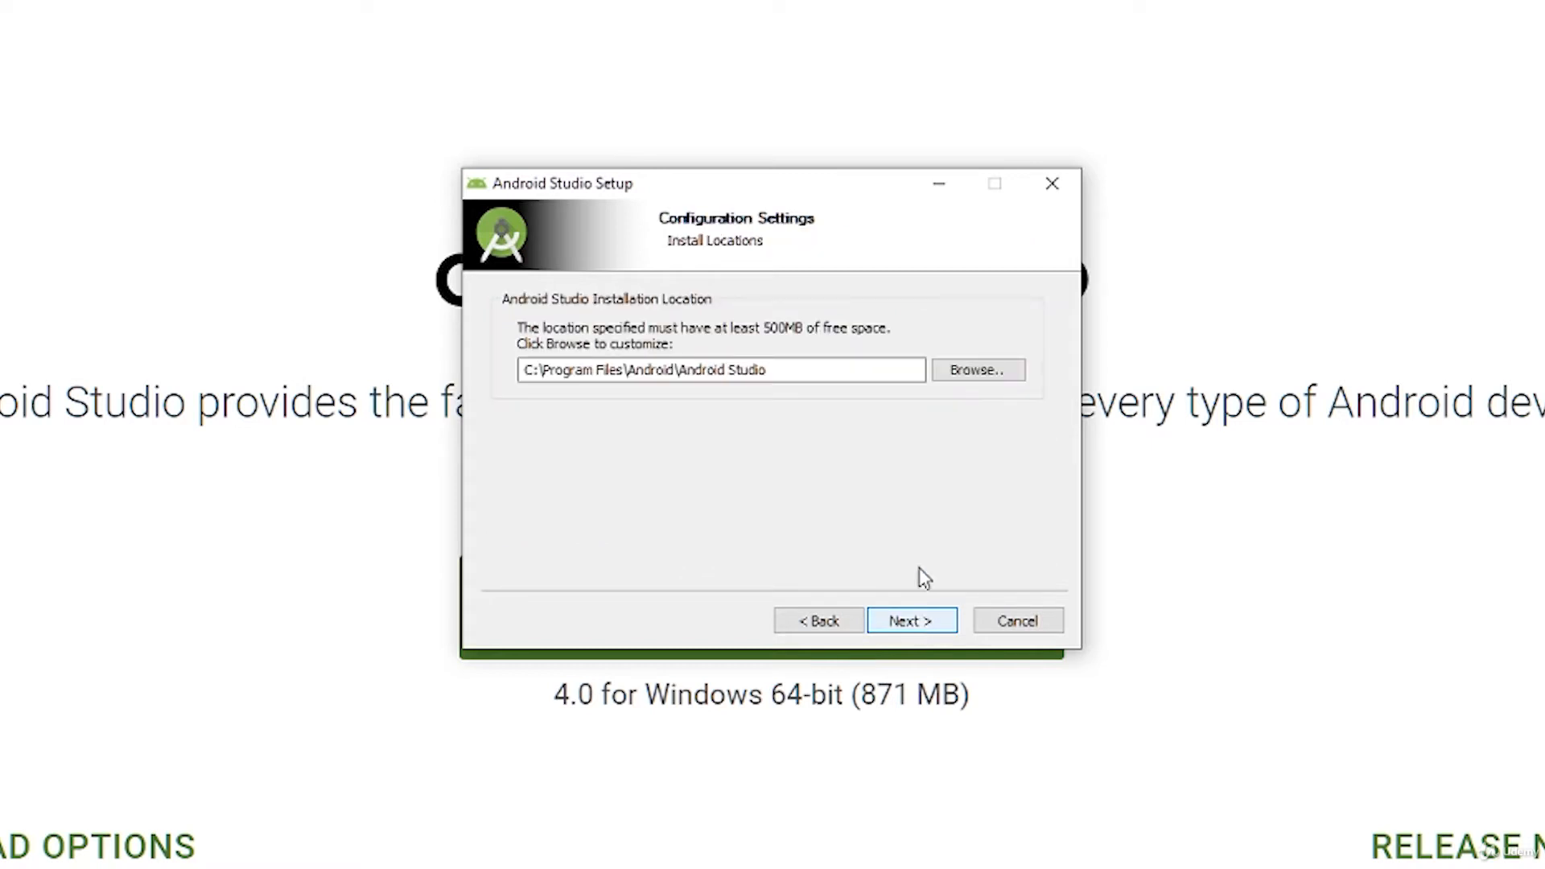
Step: Browse to the Program Files folder on the Work (D:) drive as the Android Studio installation location
click(992, 386)
double_click(660, 428)
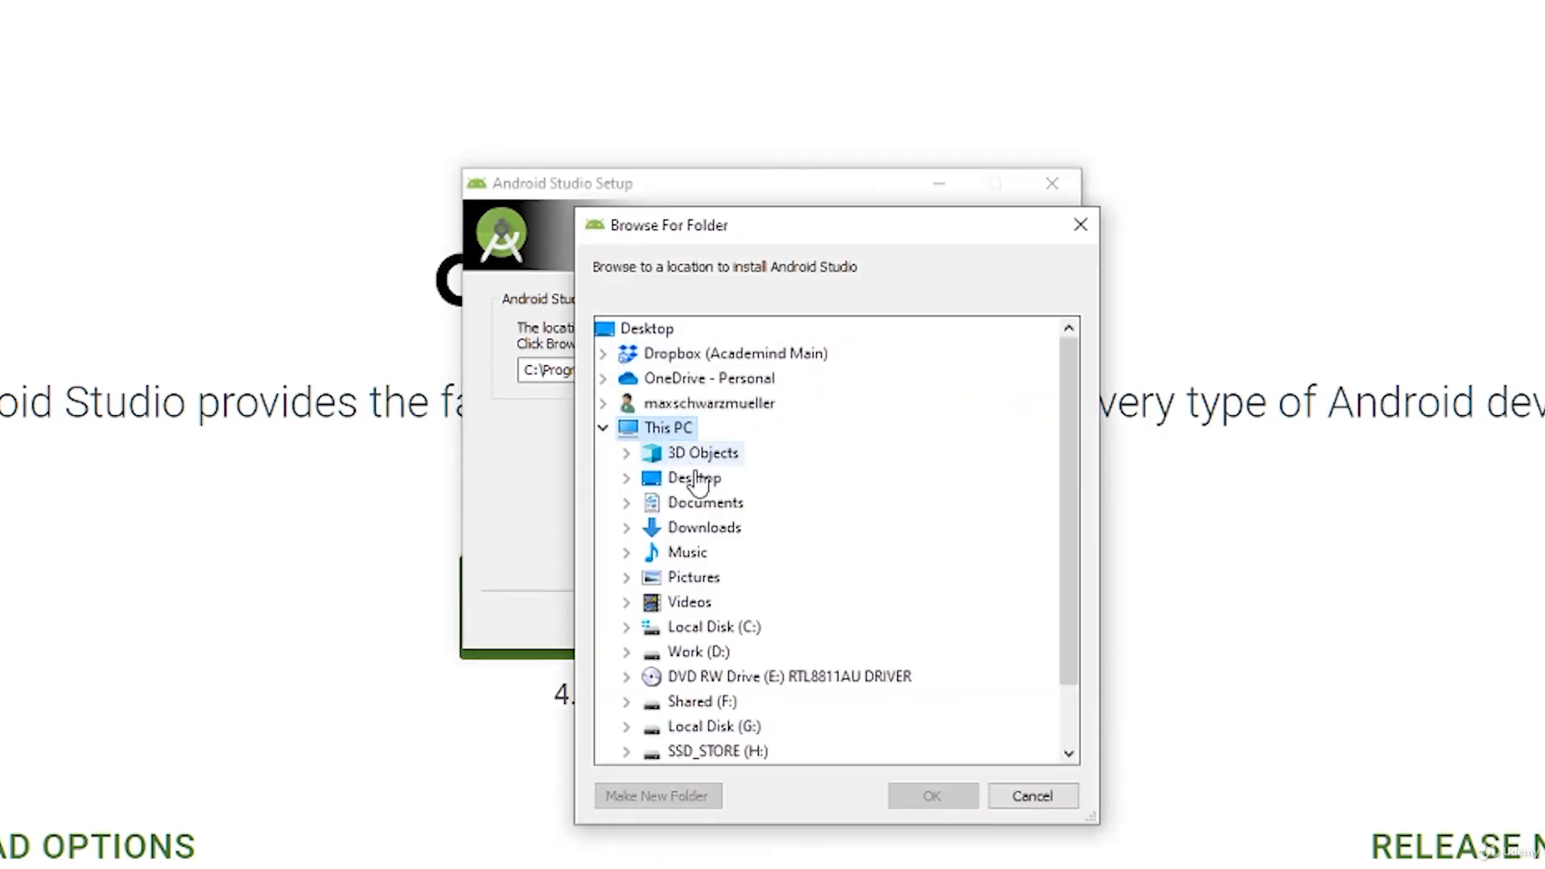
scroll(706, 602, down, 1)
double_click(690, 576)
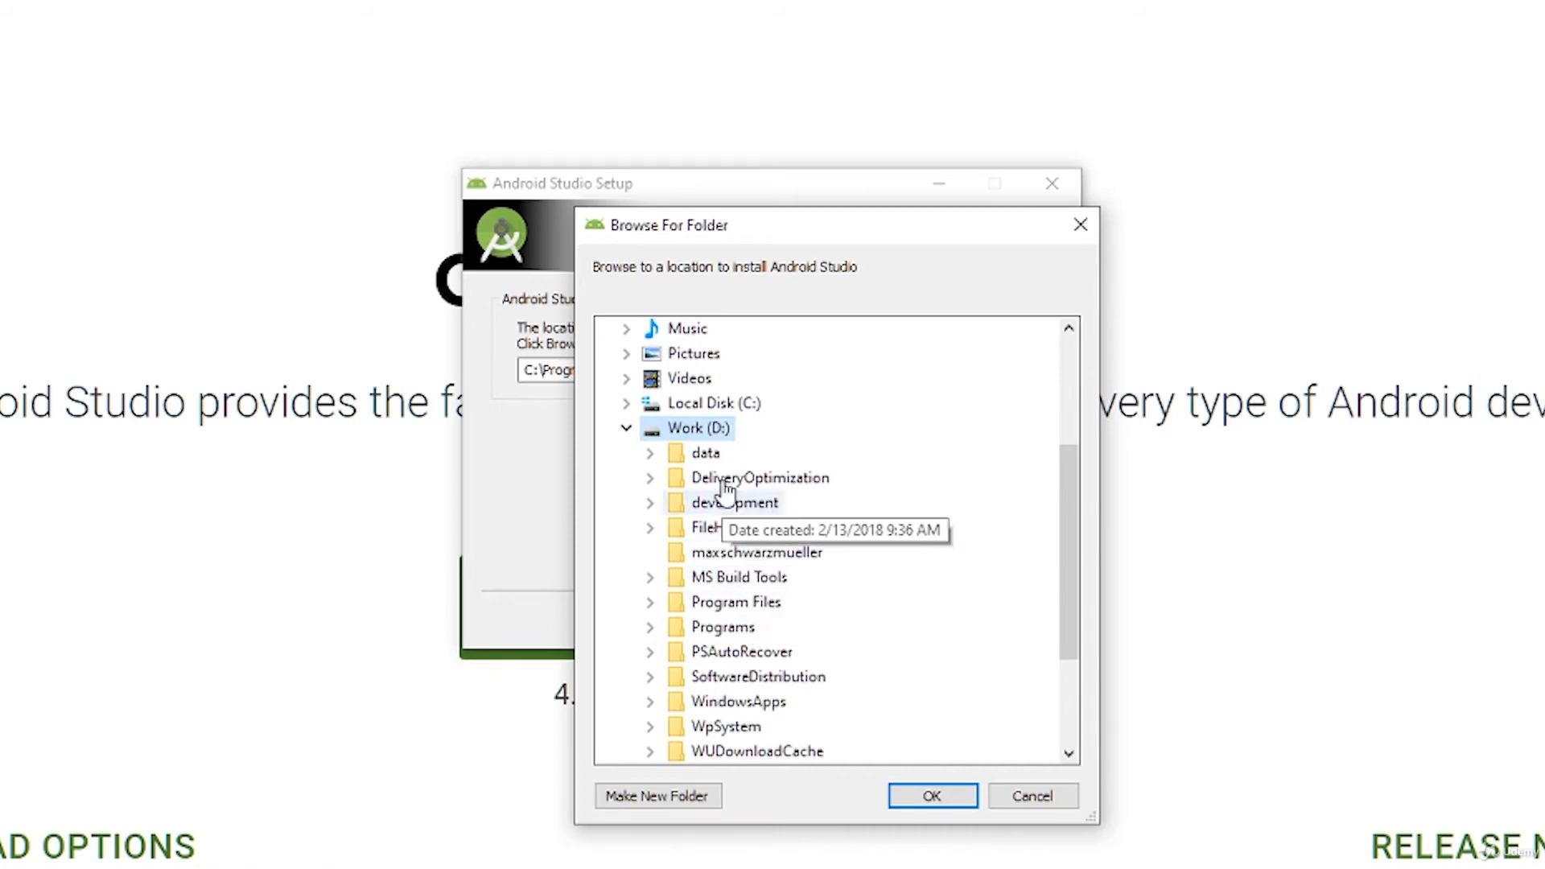
click(736, 601)
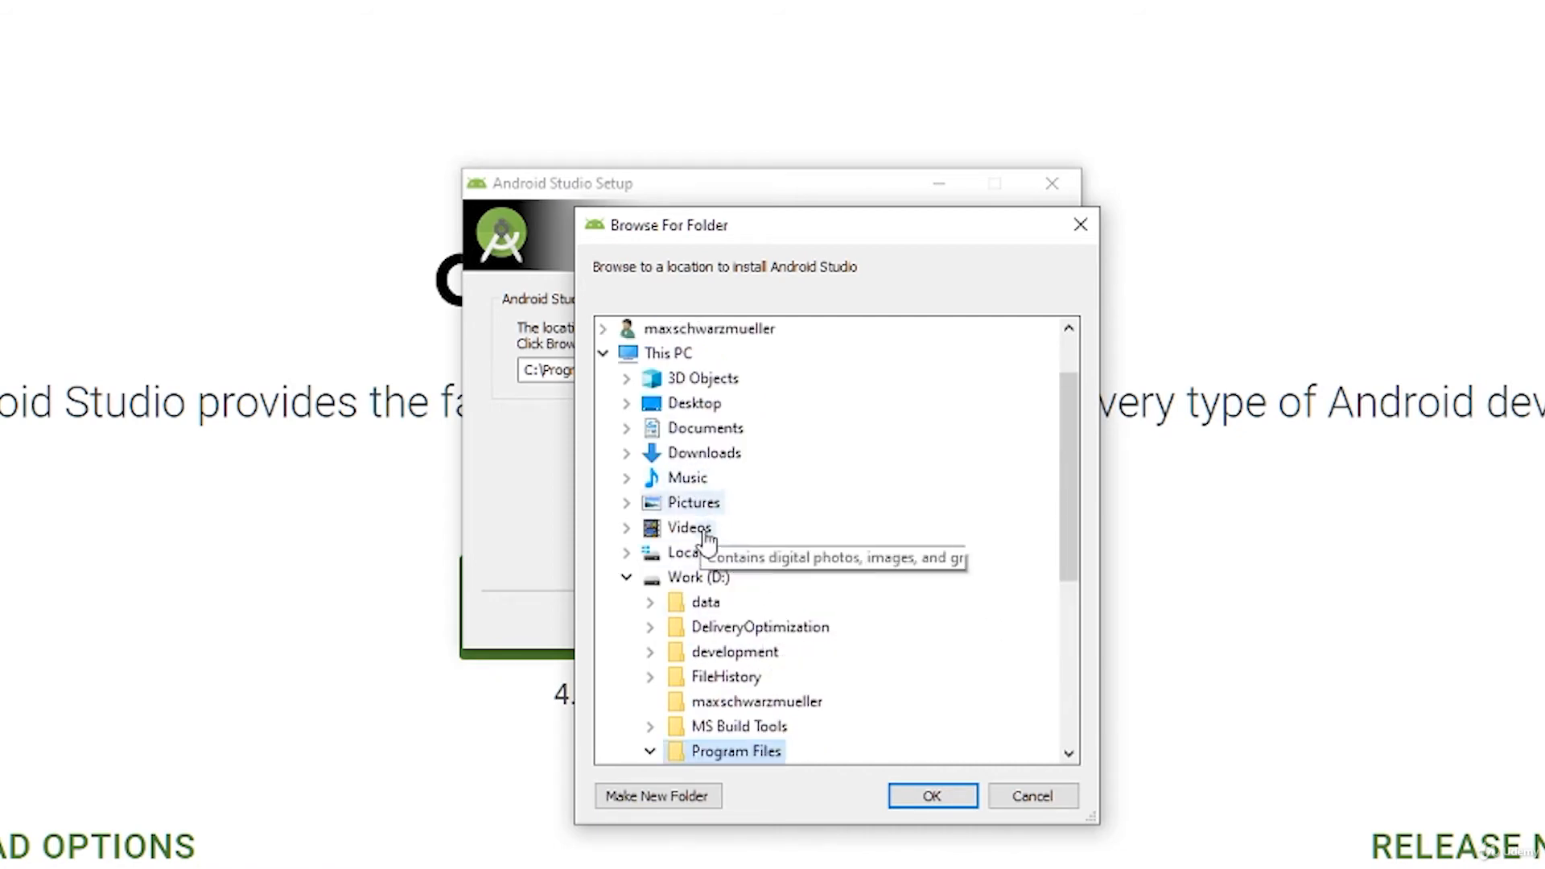
click(902, 793)
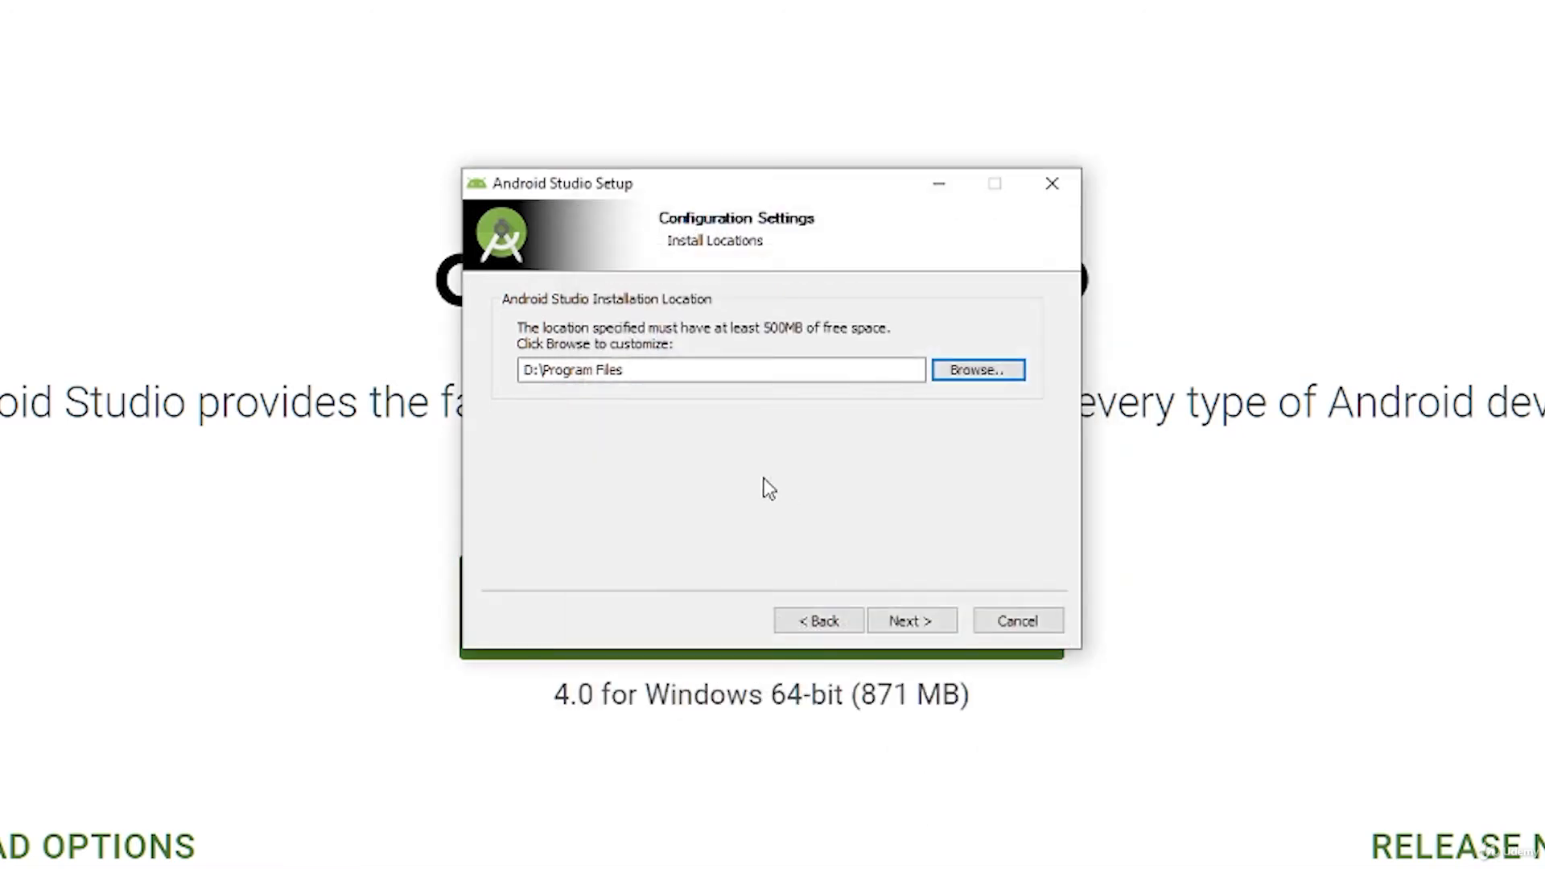
Step: Extend the installation path to D:\Program Files\Android and proceed to the Start Menu folder selection
click(707, 375)
text(\A)
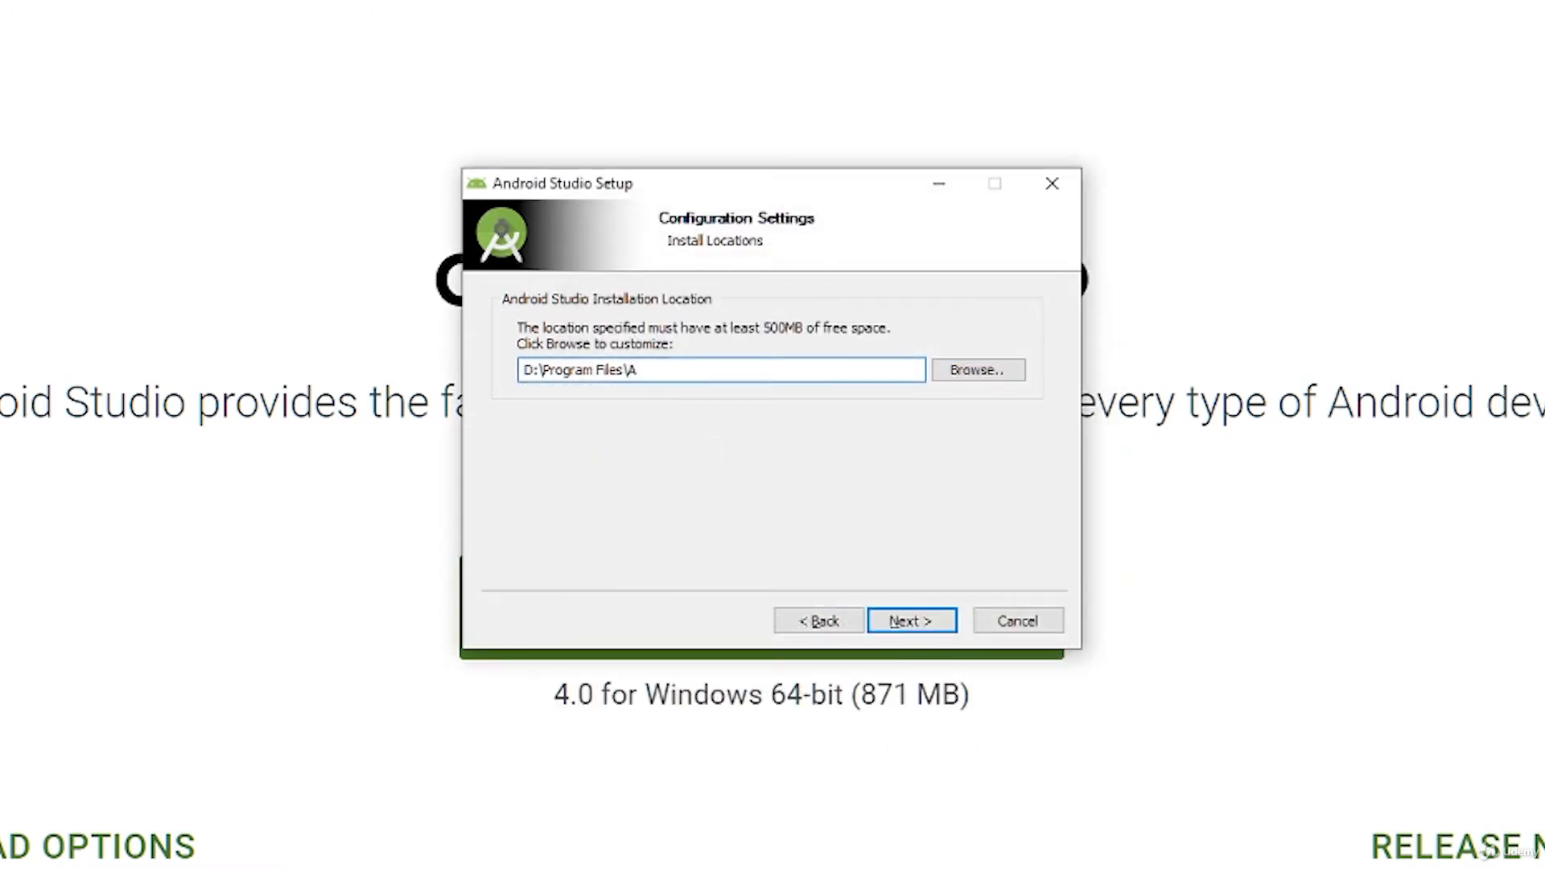
text(ndroid)
click(942, 626)
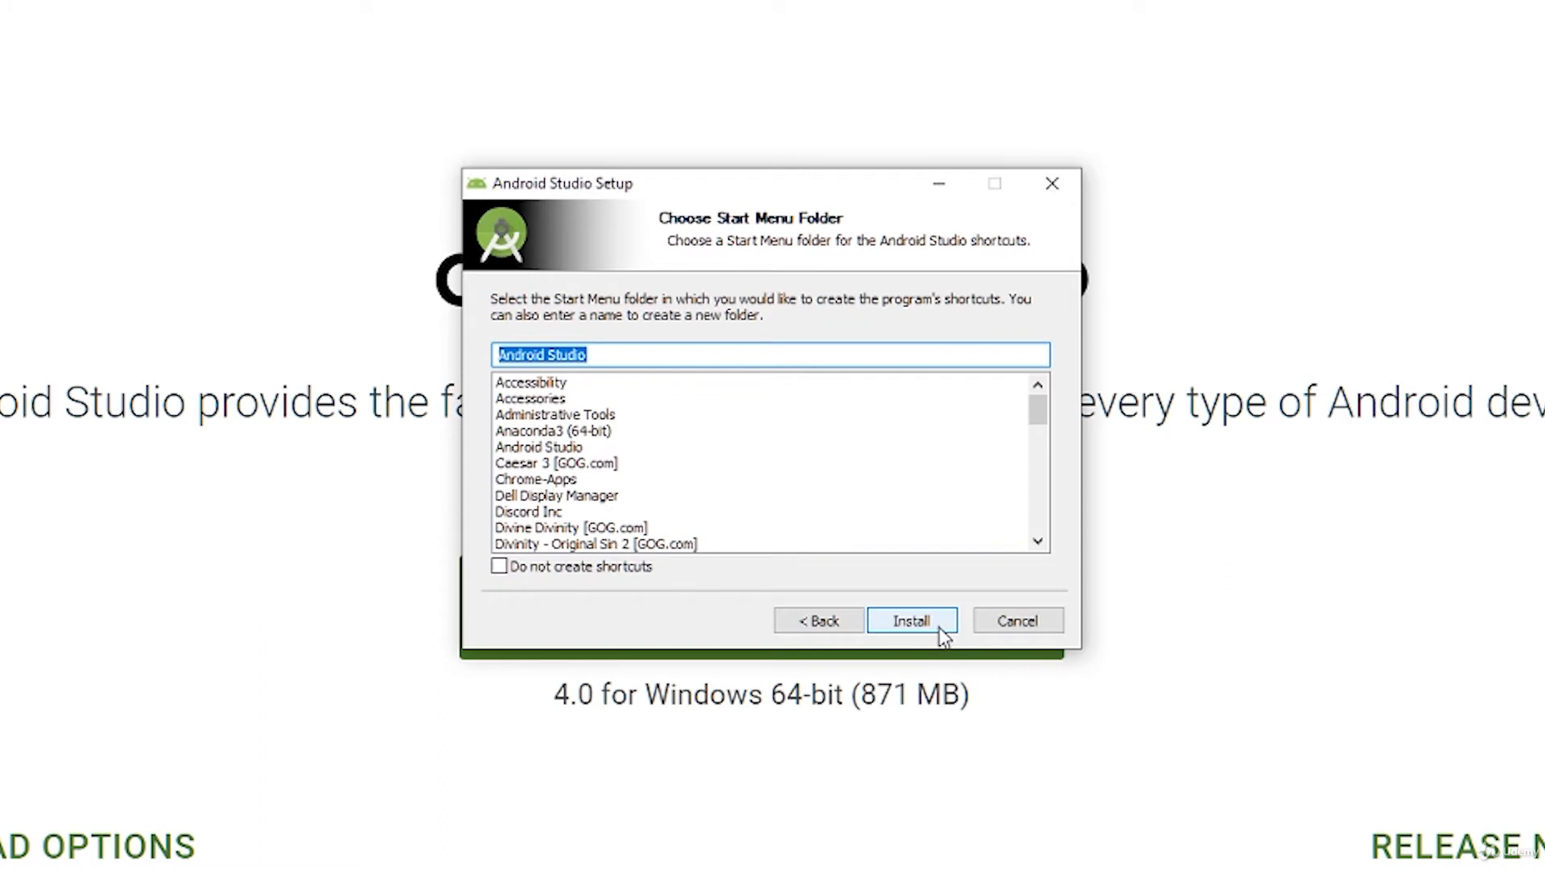
Step: Install Android Studio with the Android Studio Start Menu folder, then finish setup with Start Android Studio enabled
click(942, 626)
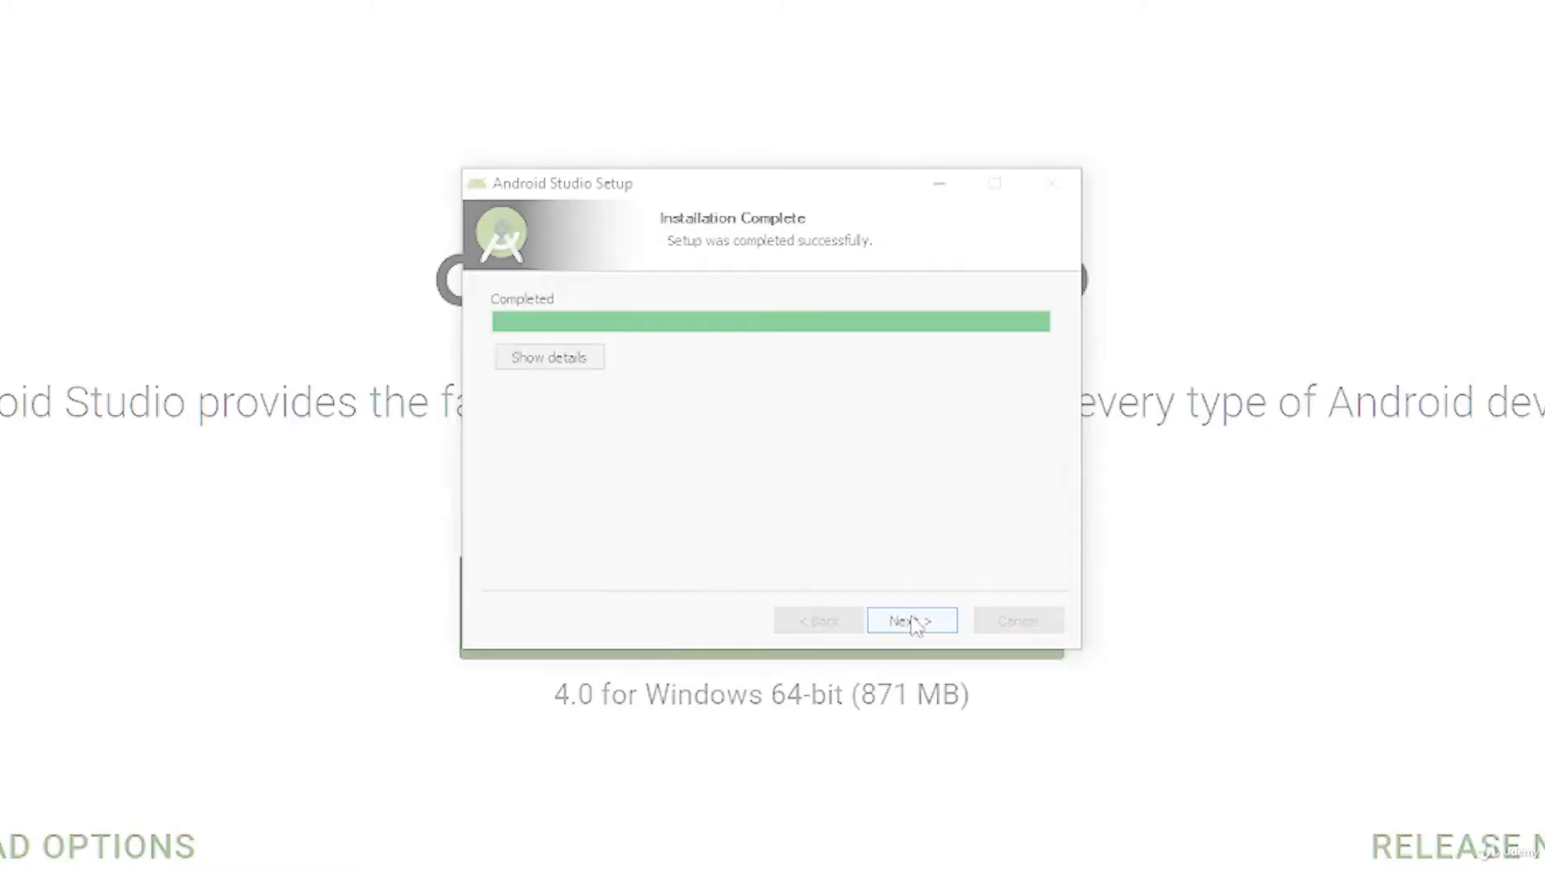
click(915, 621)
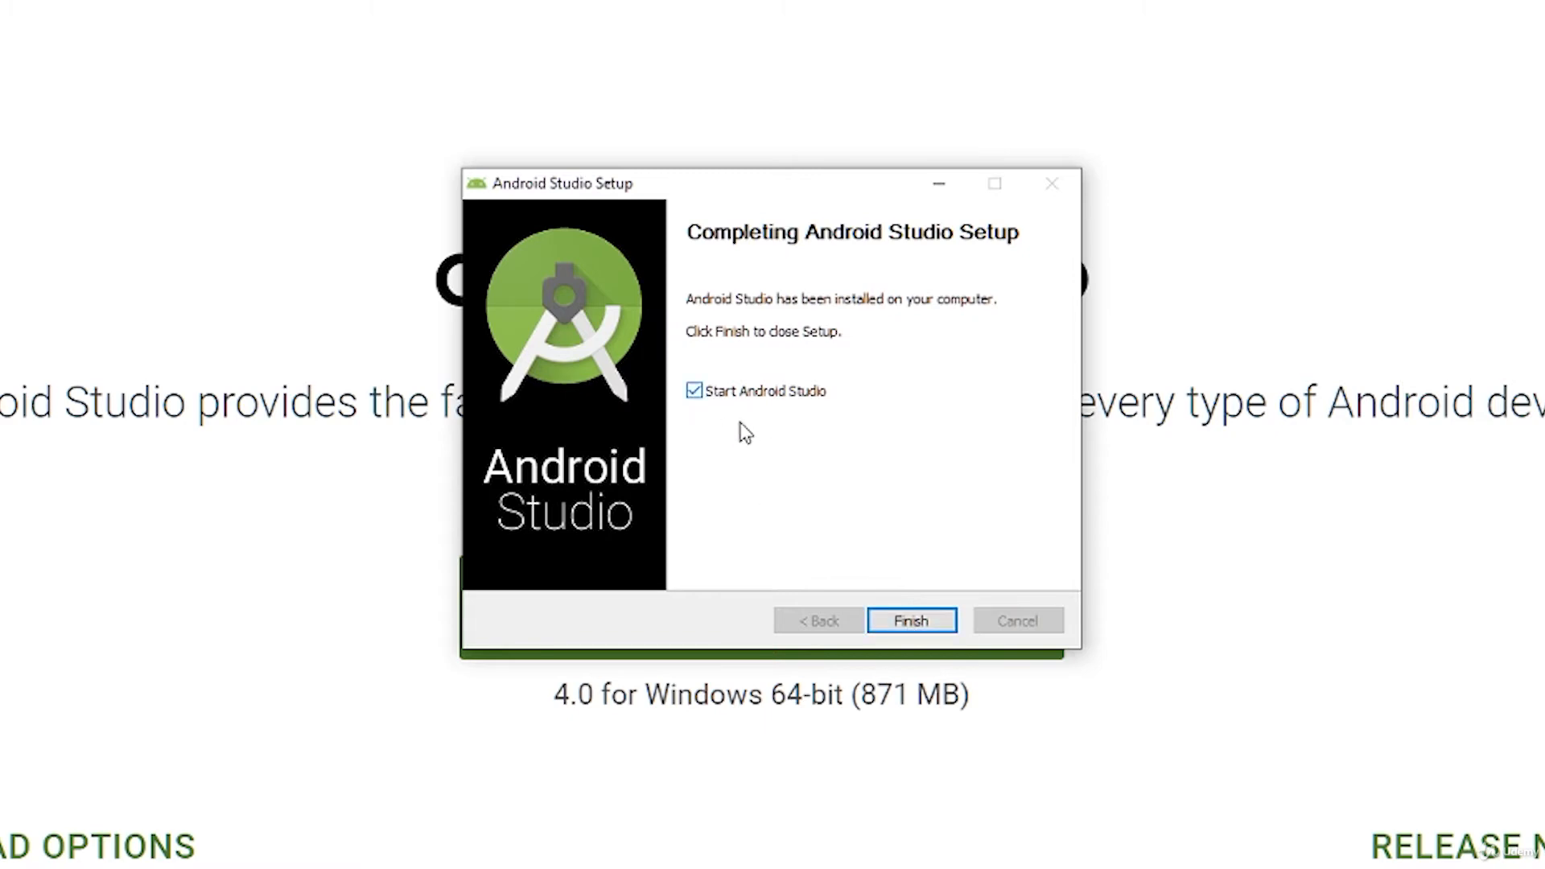
click(916, 619)
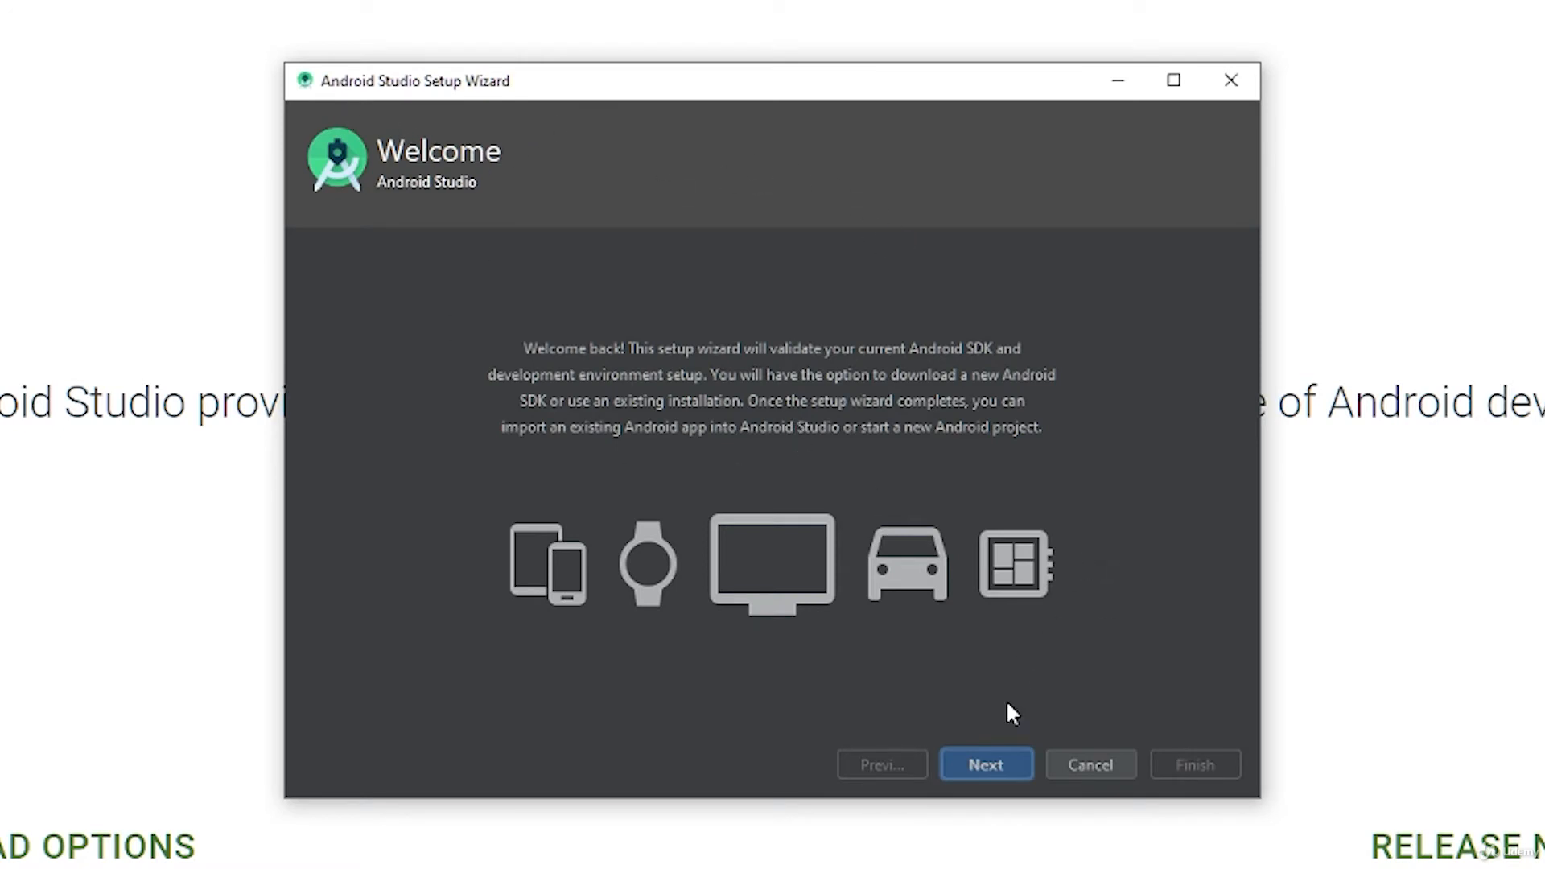
Step: Choose the Custom install type in the setup wizard and accept D:\Program Files\Android\jre as the default JDK location
click(986, 765)
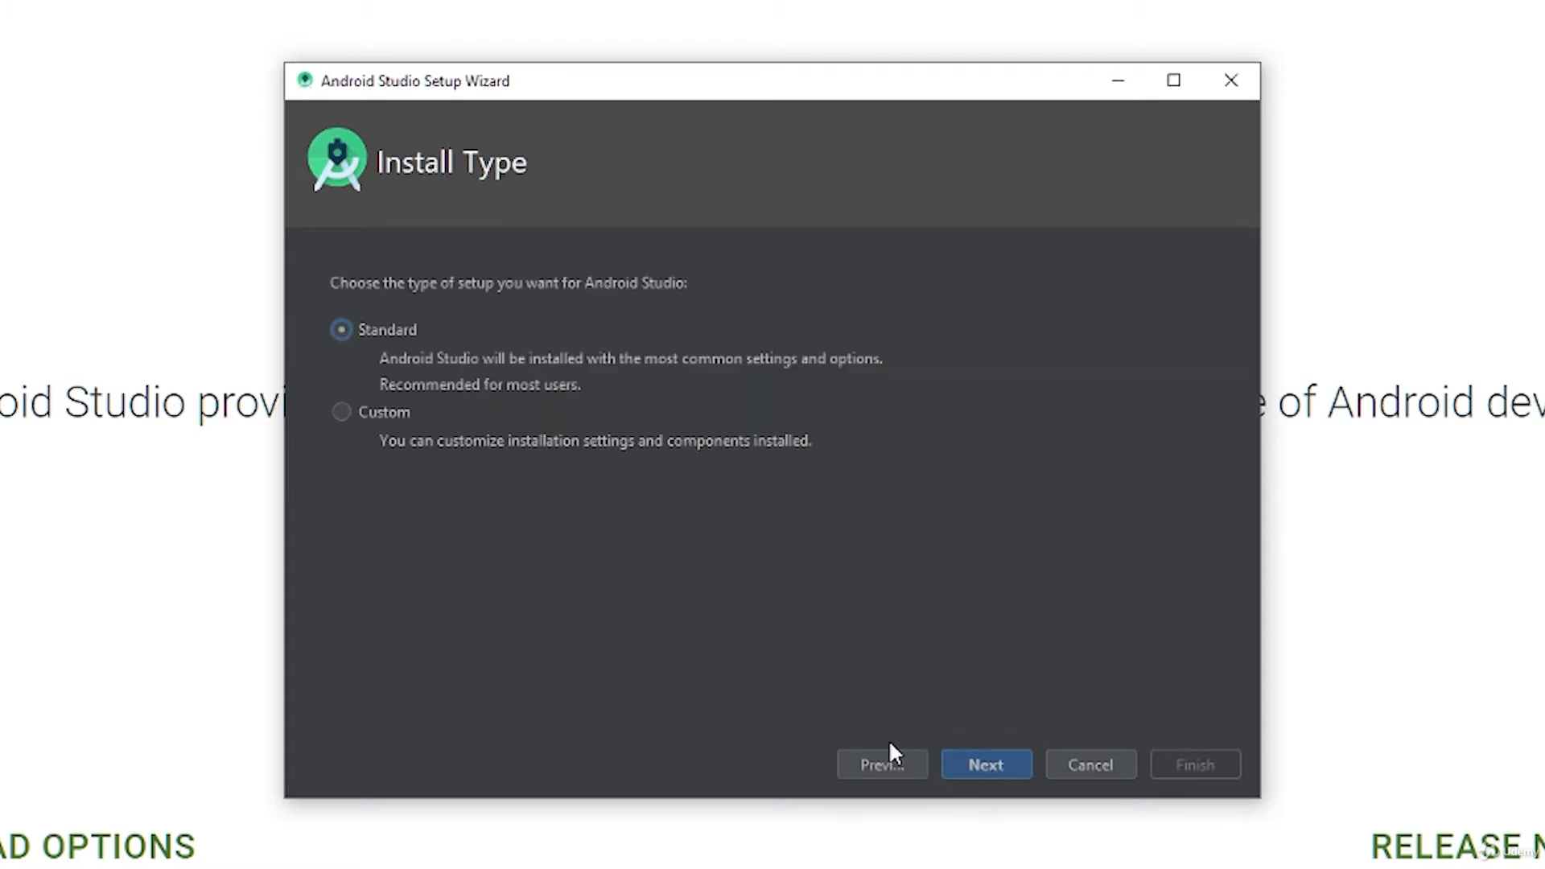
click(342, 412)
click(987, 765)
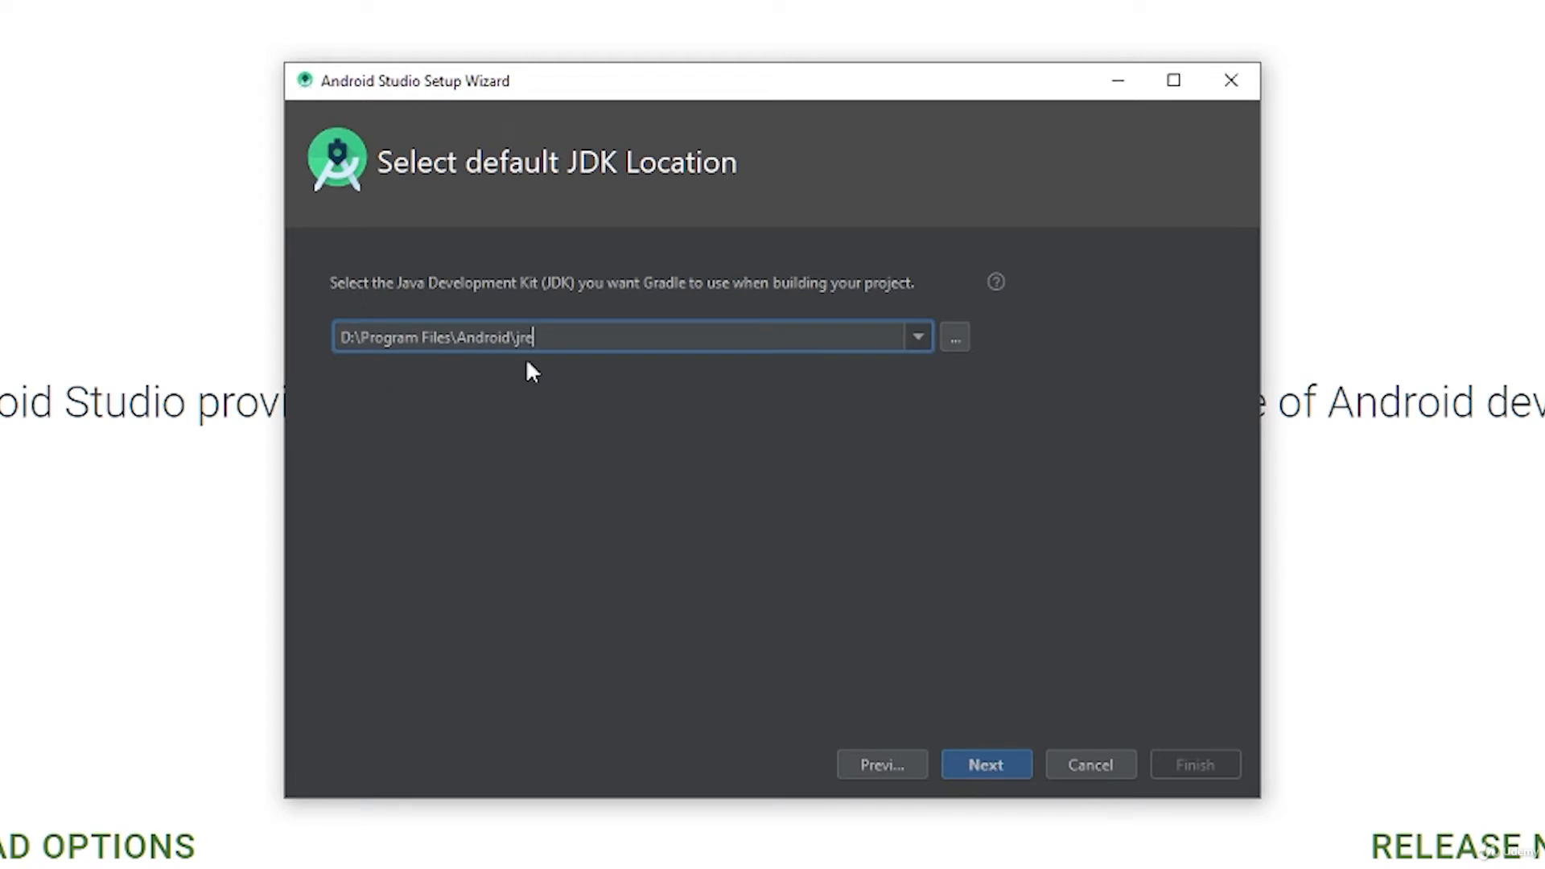
click(978, 766)
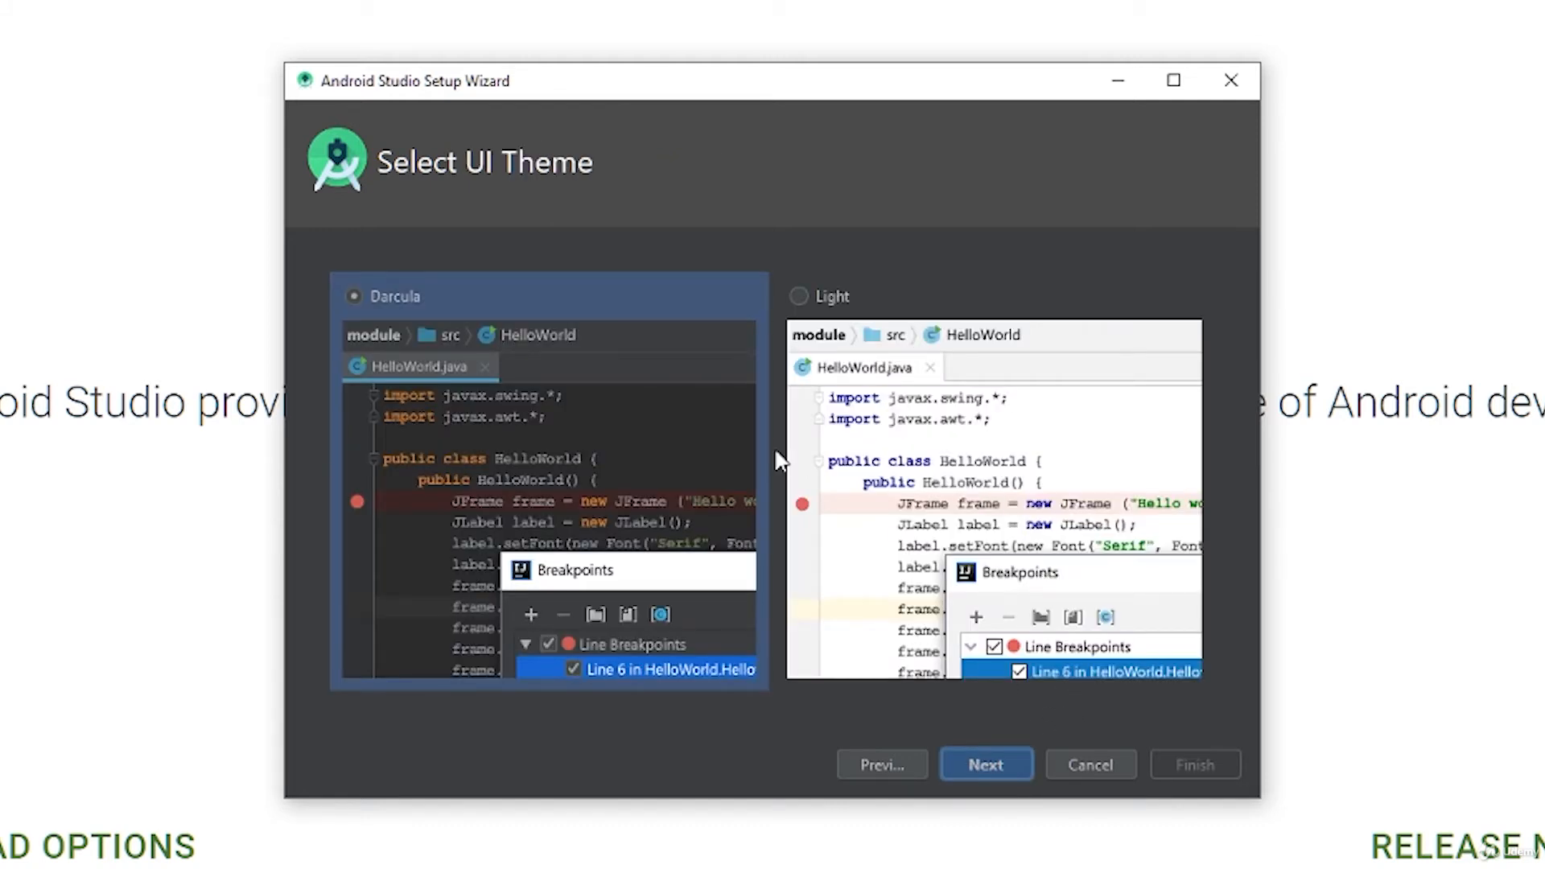
Step: Compare the Light and Darcula UI themes, settle on Darcula, and proceed to the SDK components setup
click(865, 407)
click(651, 399)
click(847, 372)
click(676, 374)
click(990, 769)
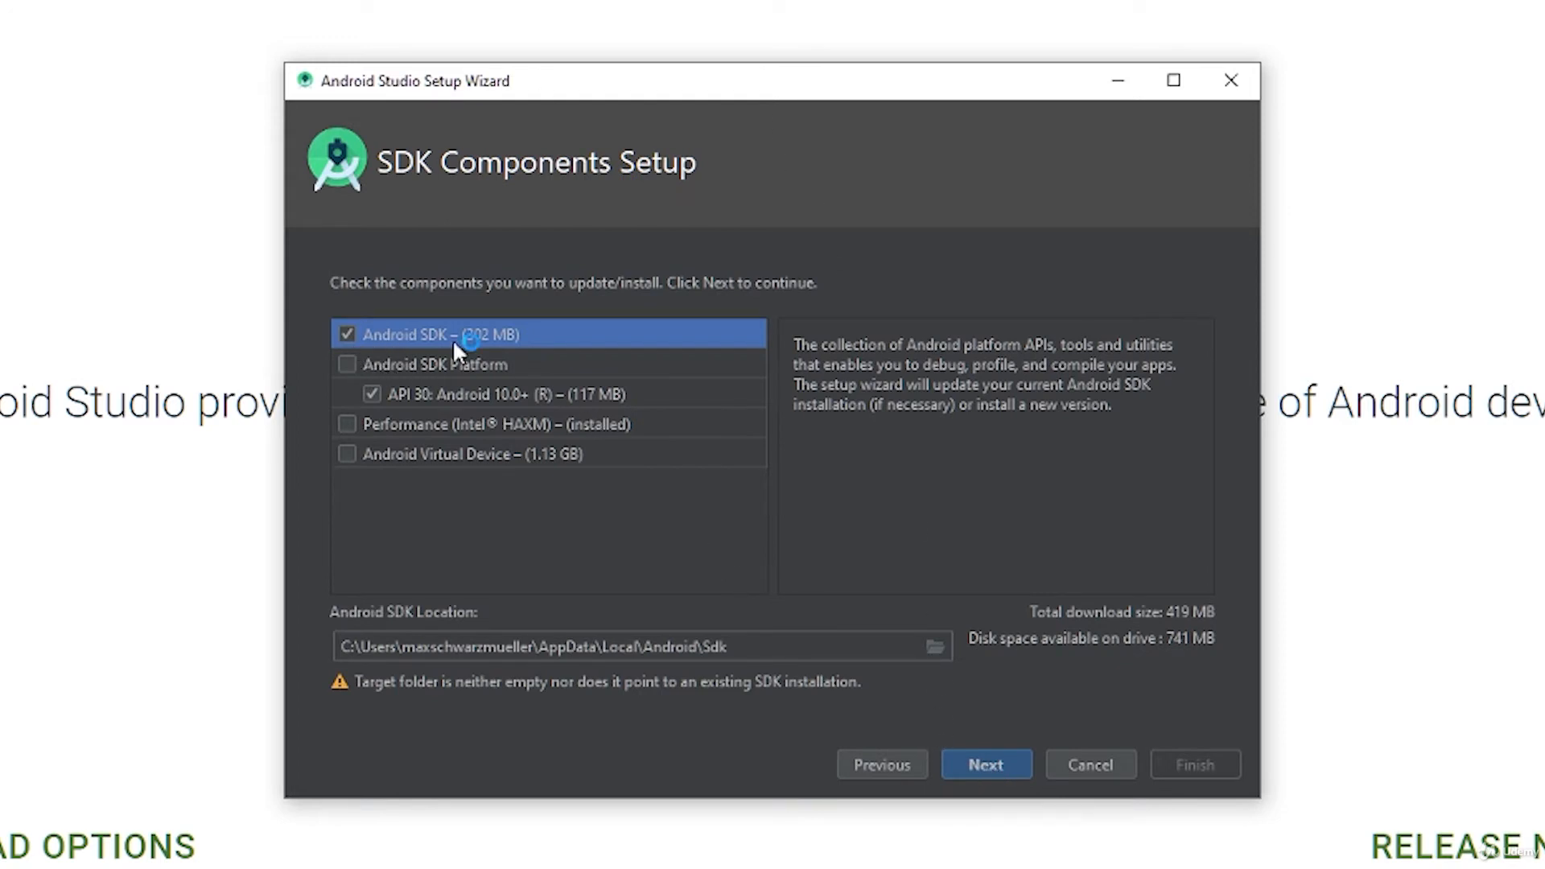
Step: Review the descriptions of the SDK Platform, API 30 and Intel HAXM components, and include Android Virtual Device in the installation
click(343, 369)
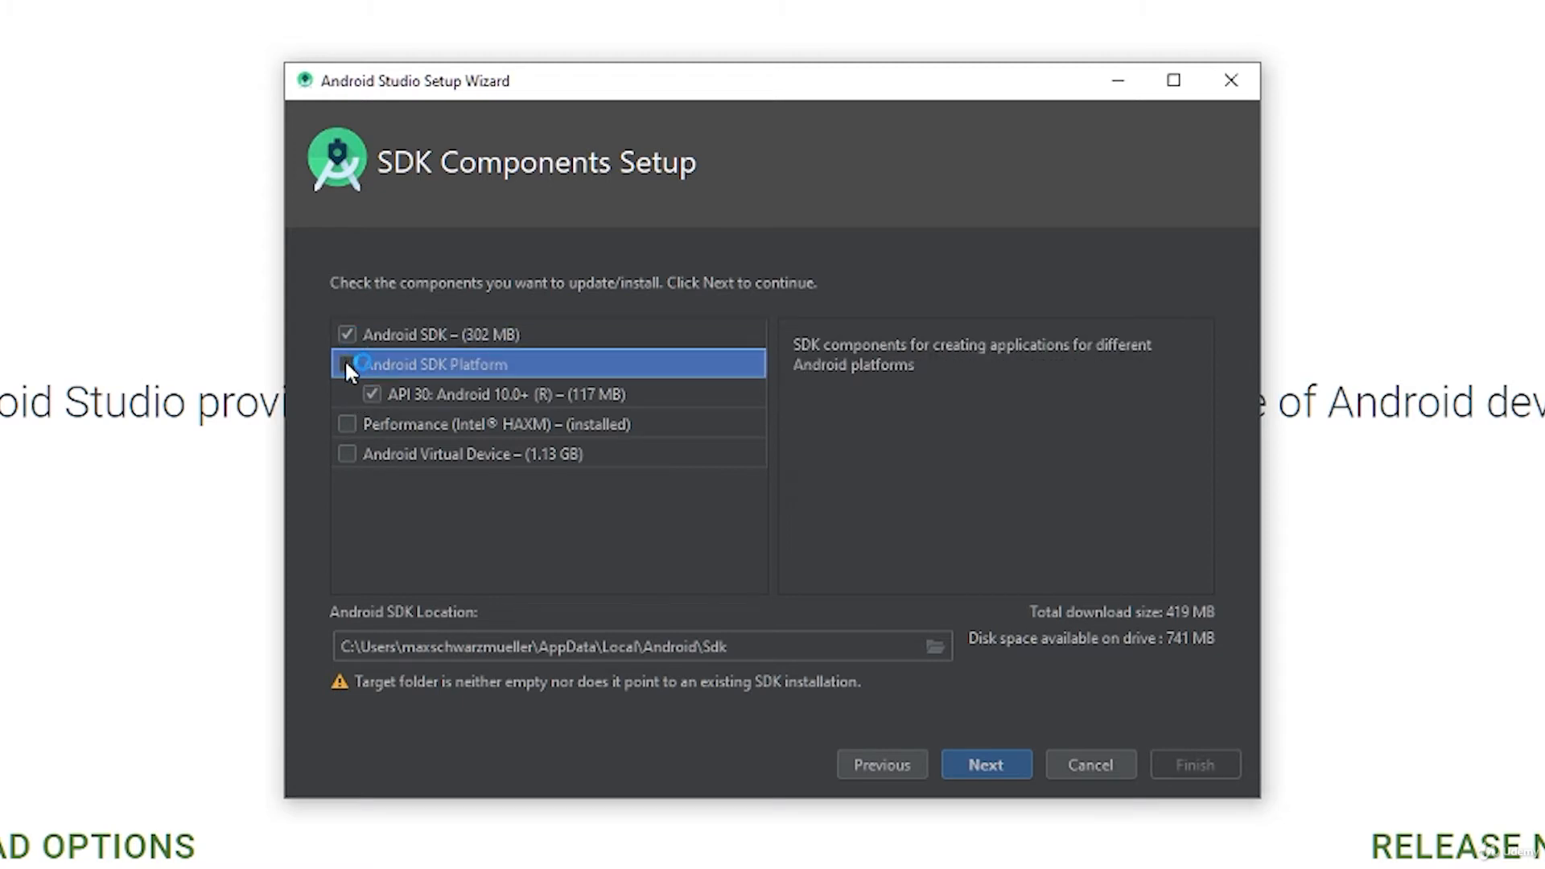
click(397, 400)
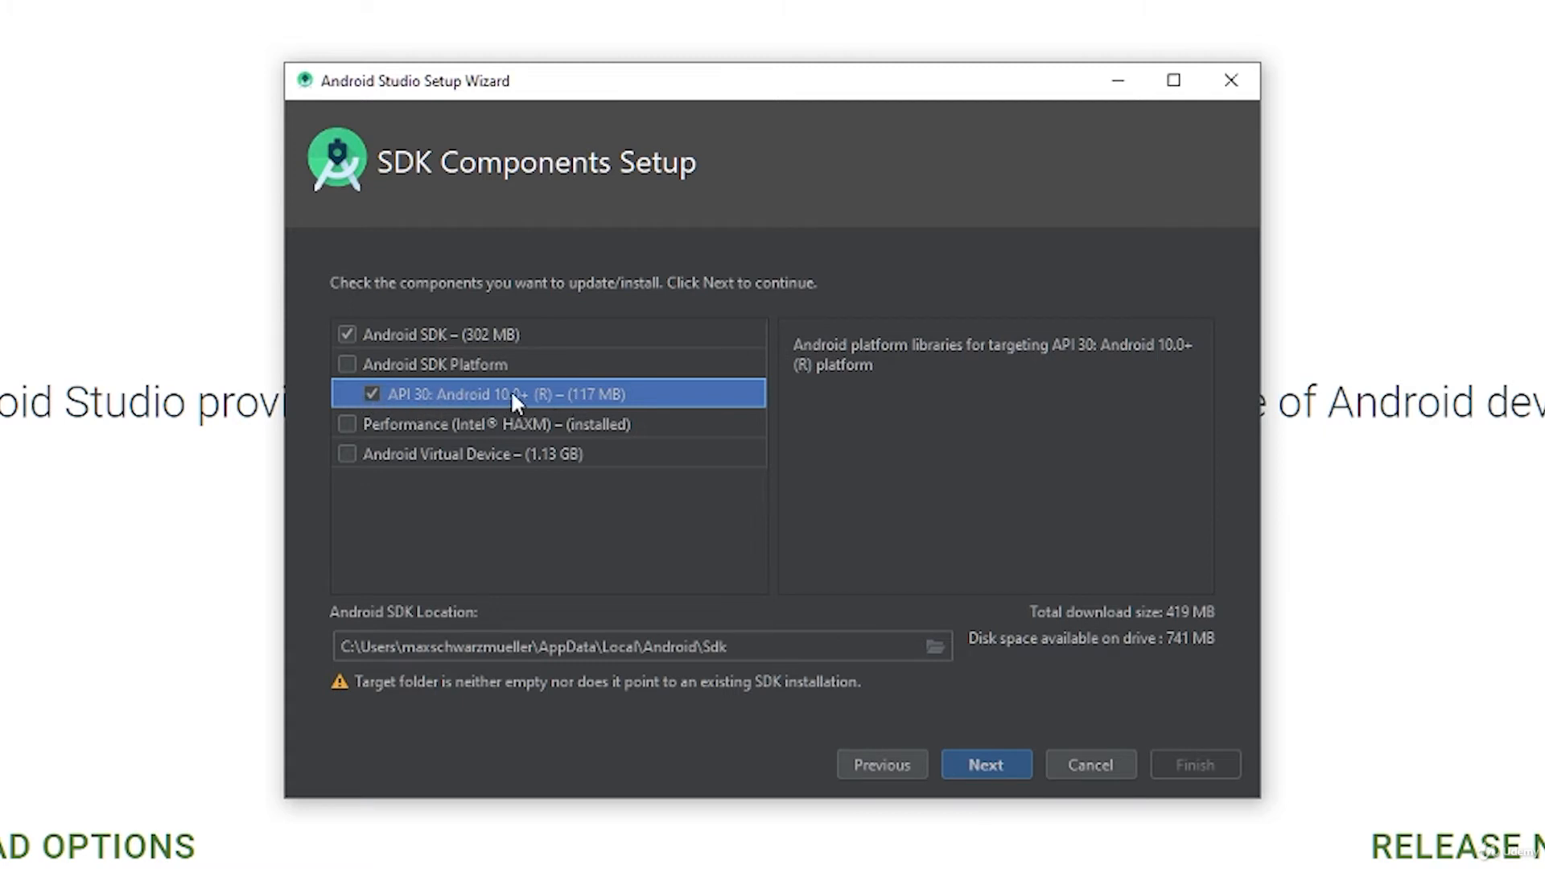
click(406, 428)
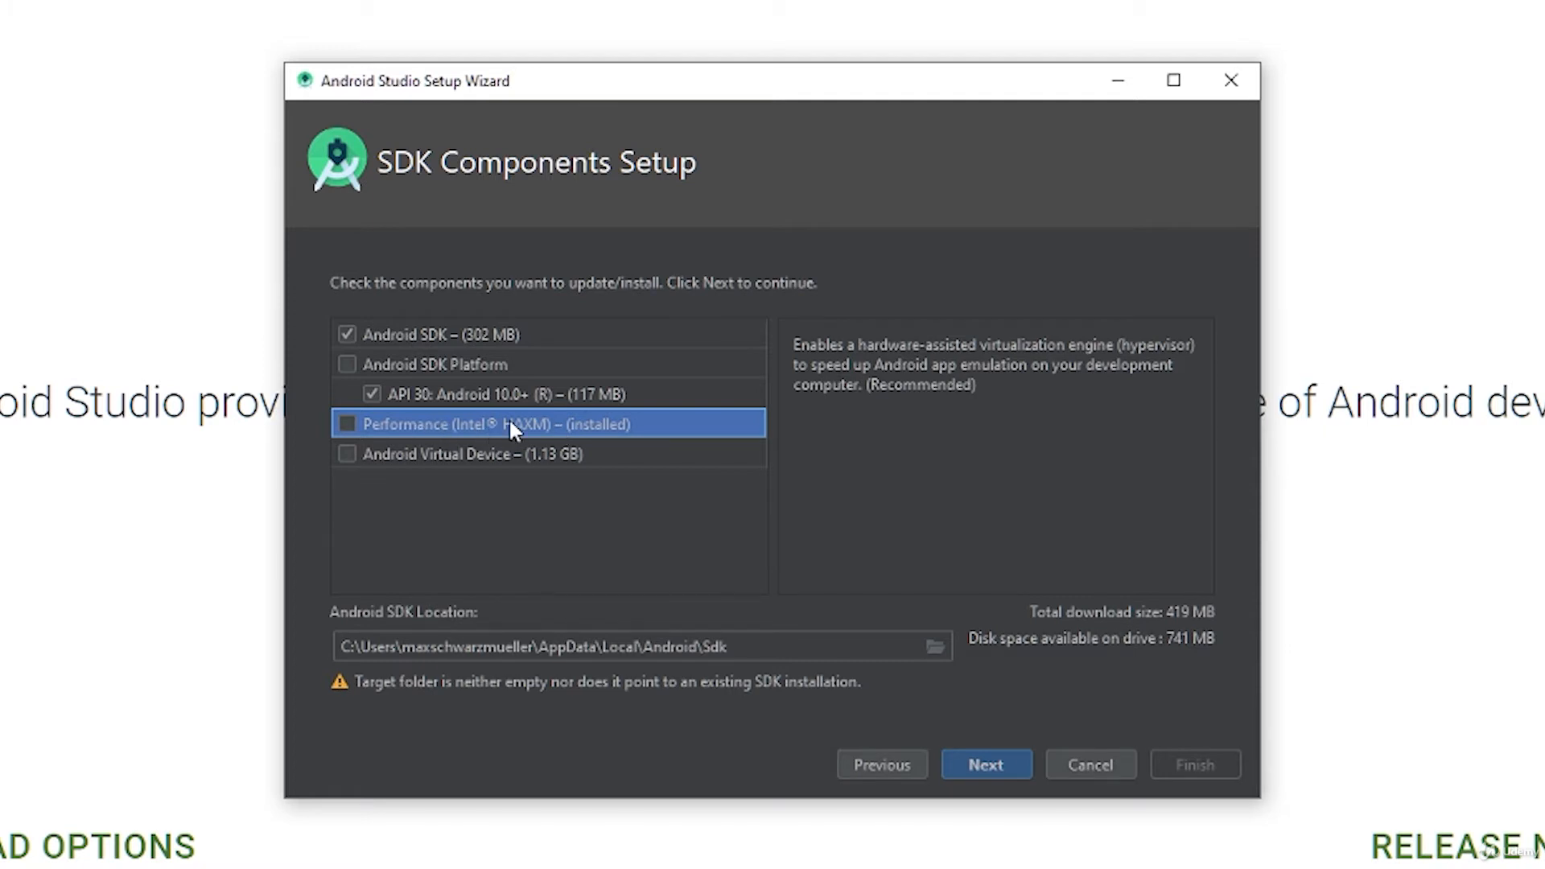
click(356, 449)
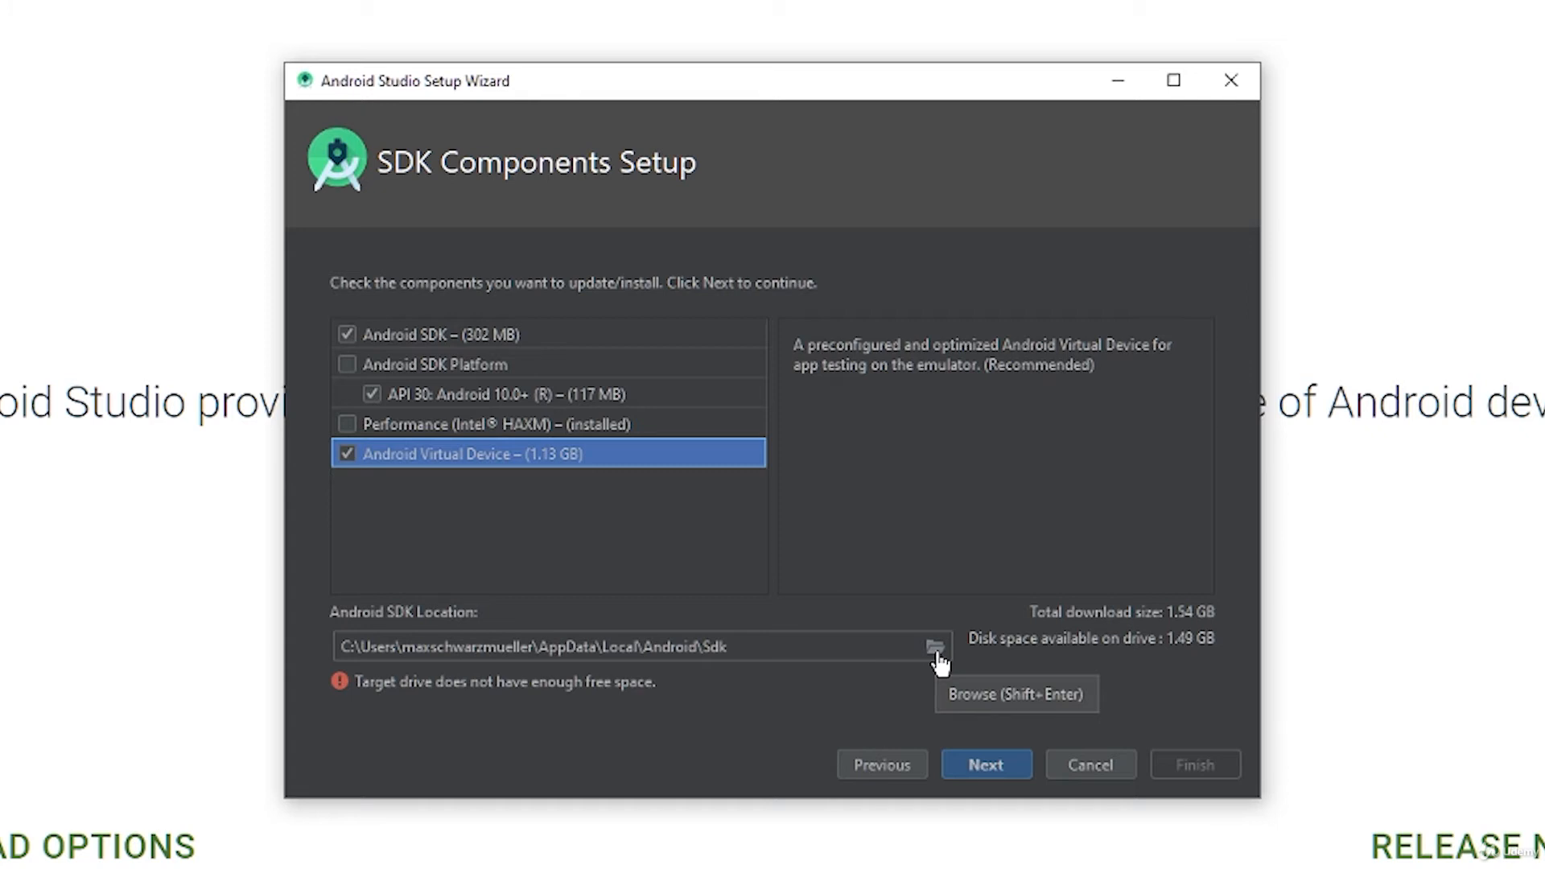
Step: Create an android-sdk folder inside D:\development and set it as the Android SDK location
click(612, 381)
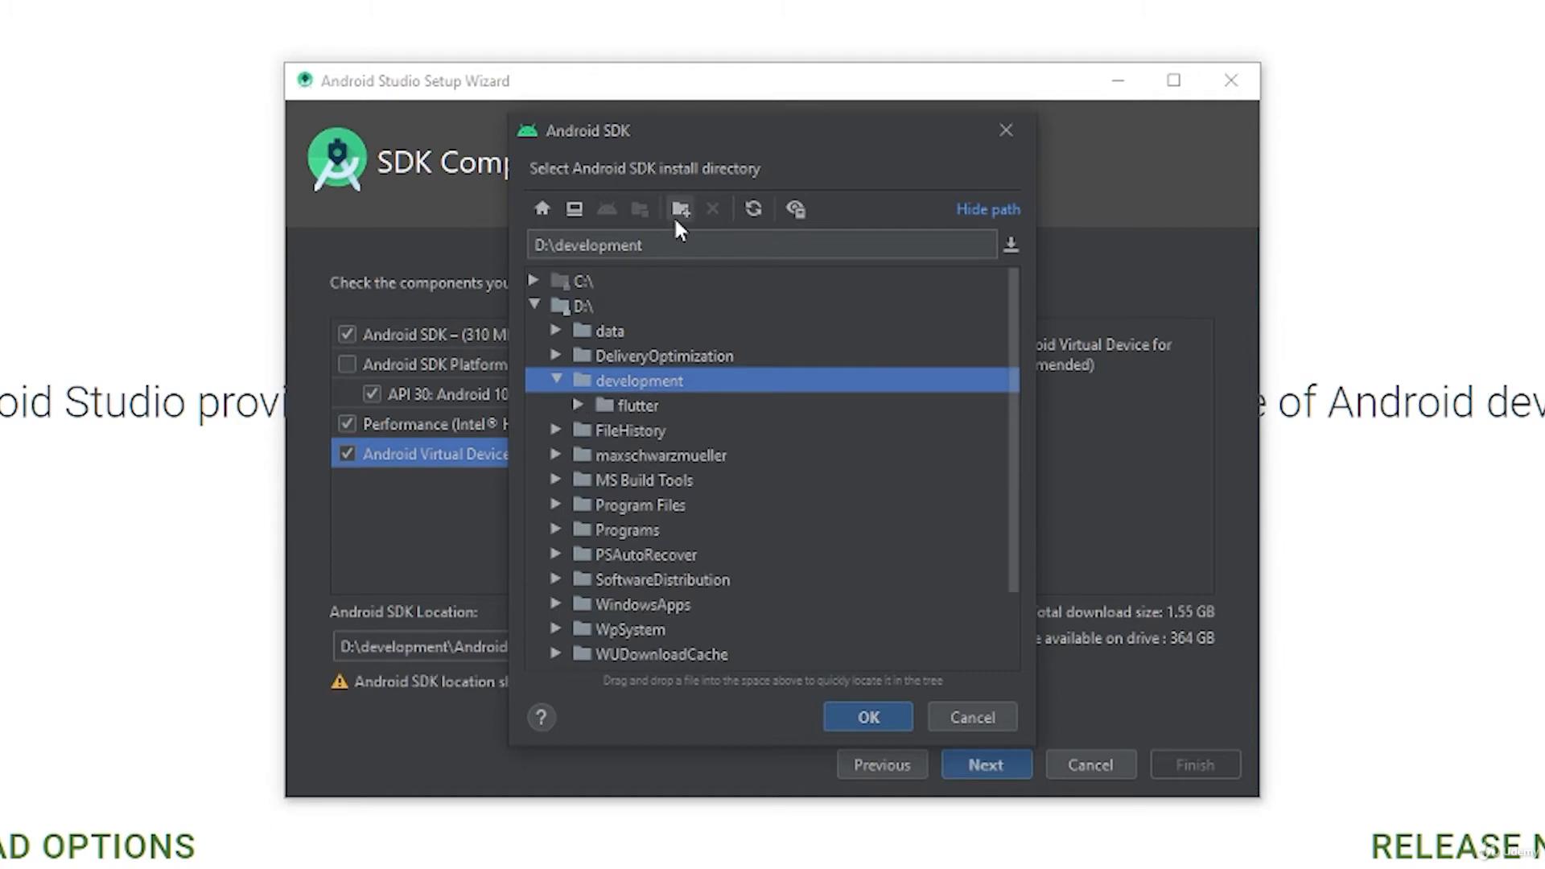
click(680, 209)
text(and)
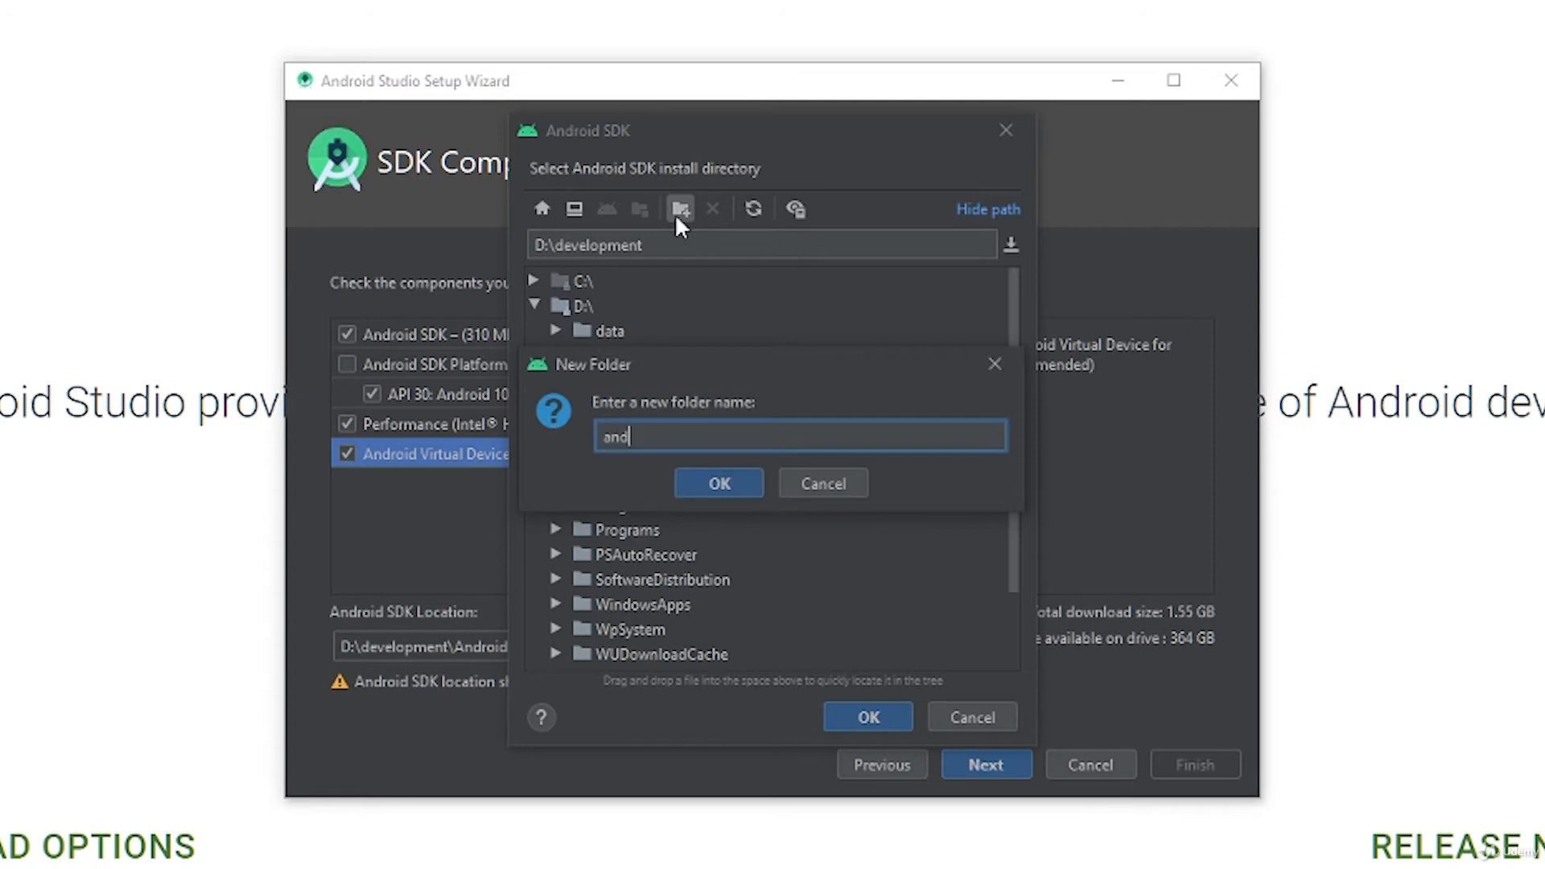
text(roid-sdk)
click(716, 479)
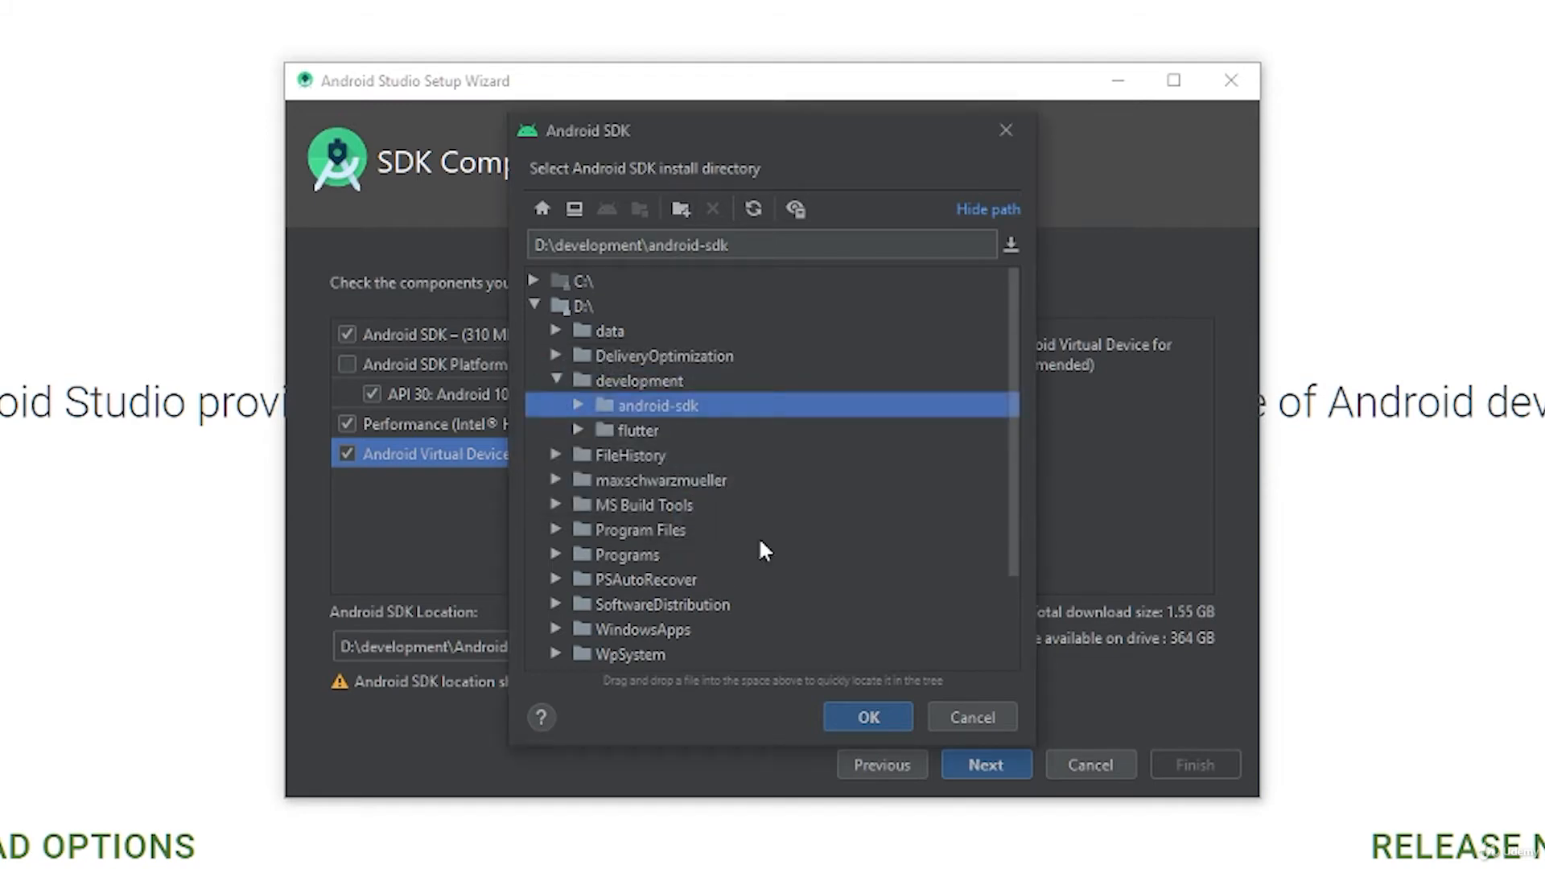
click(857, 710)
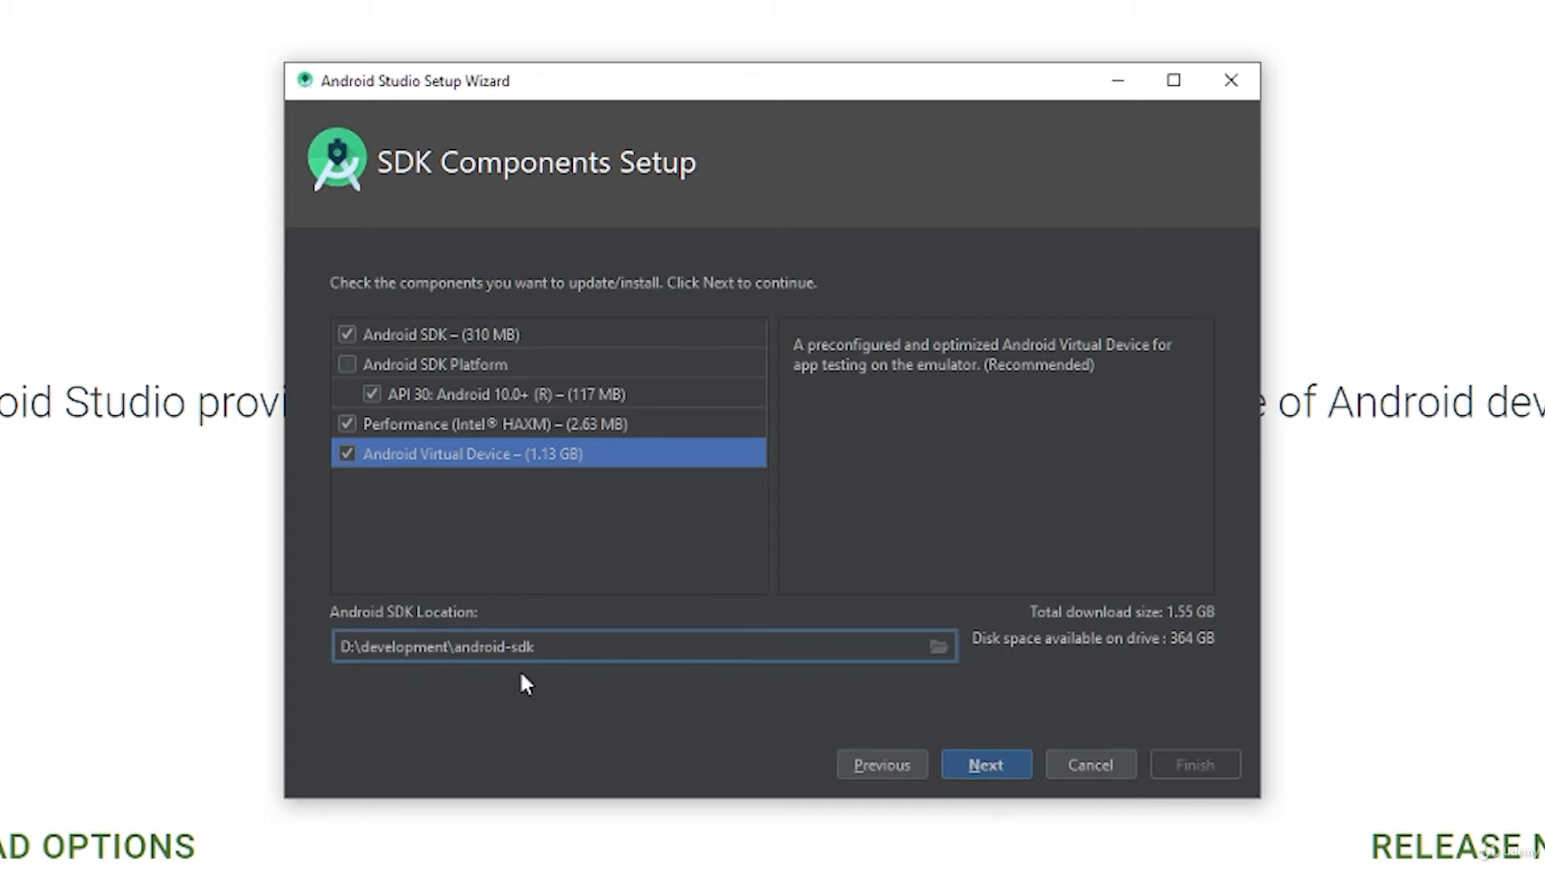
Step: Accept the recommended 4.0 GB emulator RAM, confirm the settings to download the SDK components, and finish the setup wizard
click(984, 761)
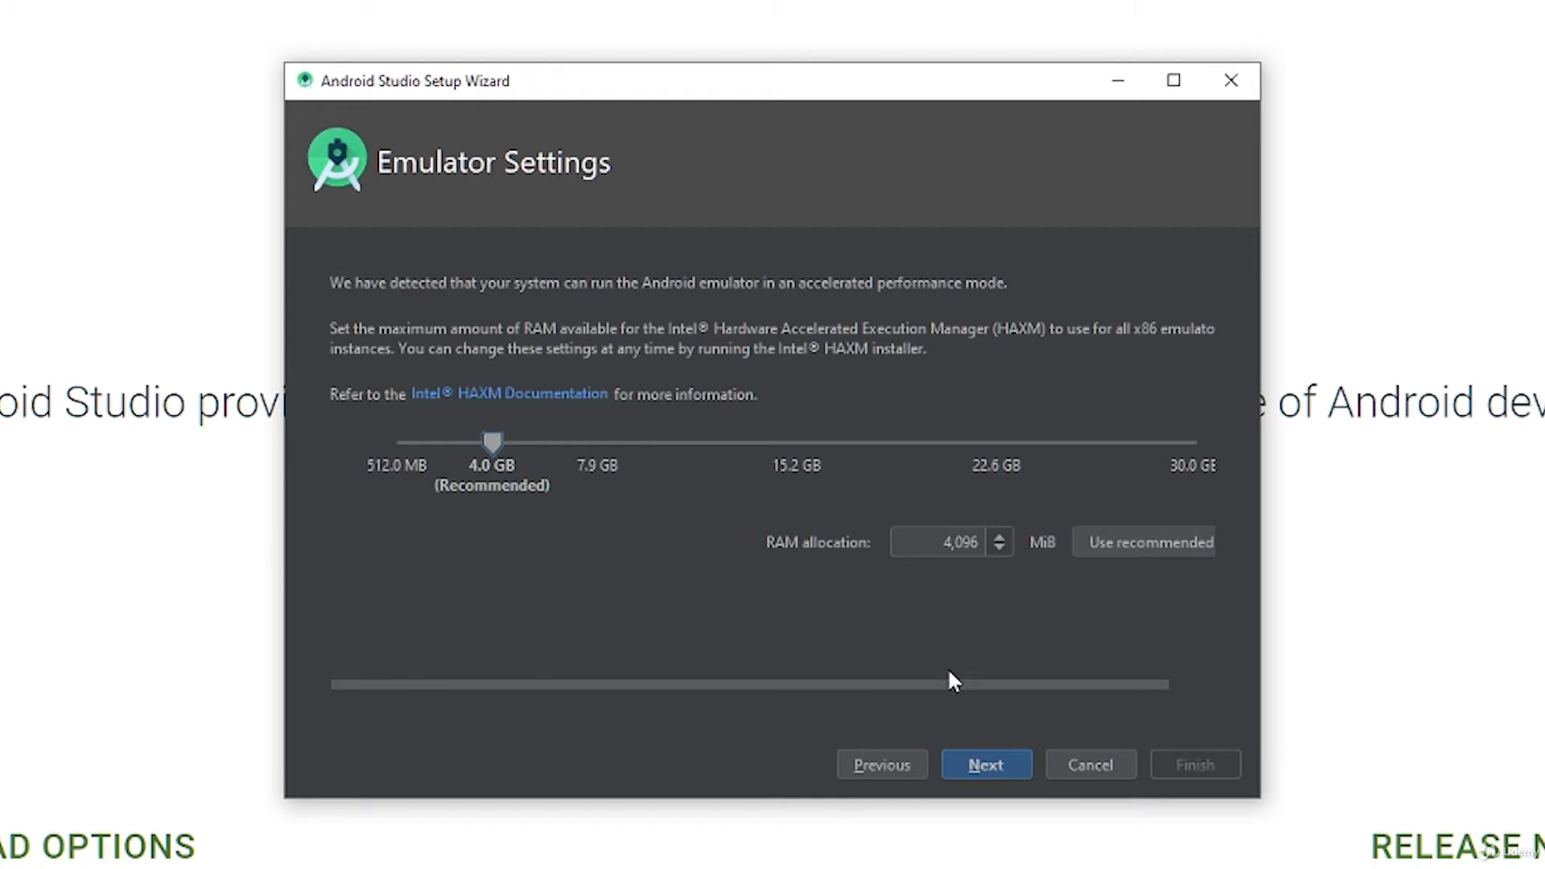
click(985, 763)
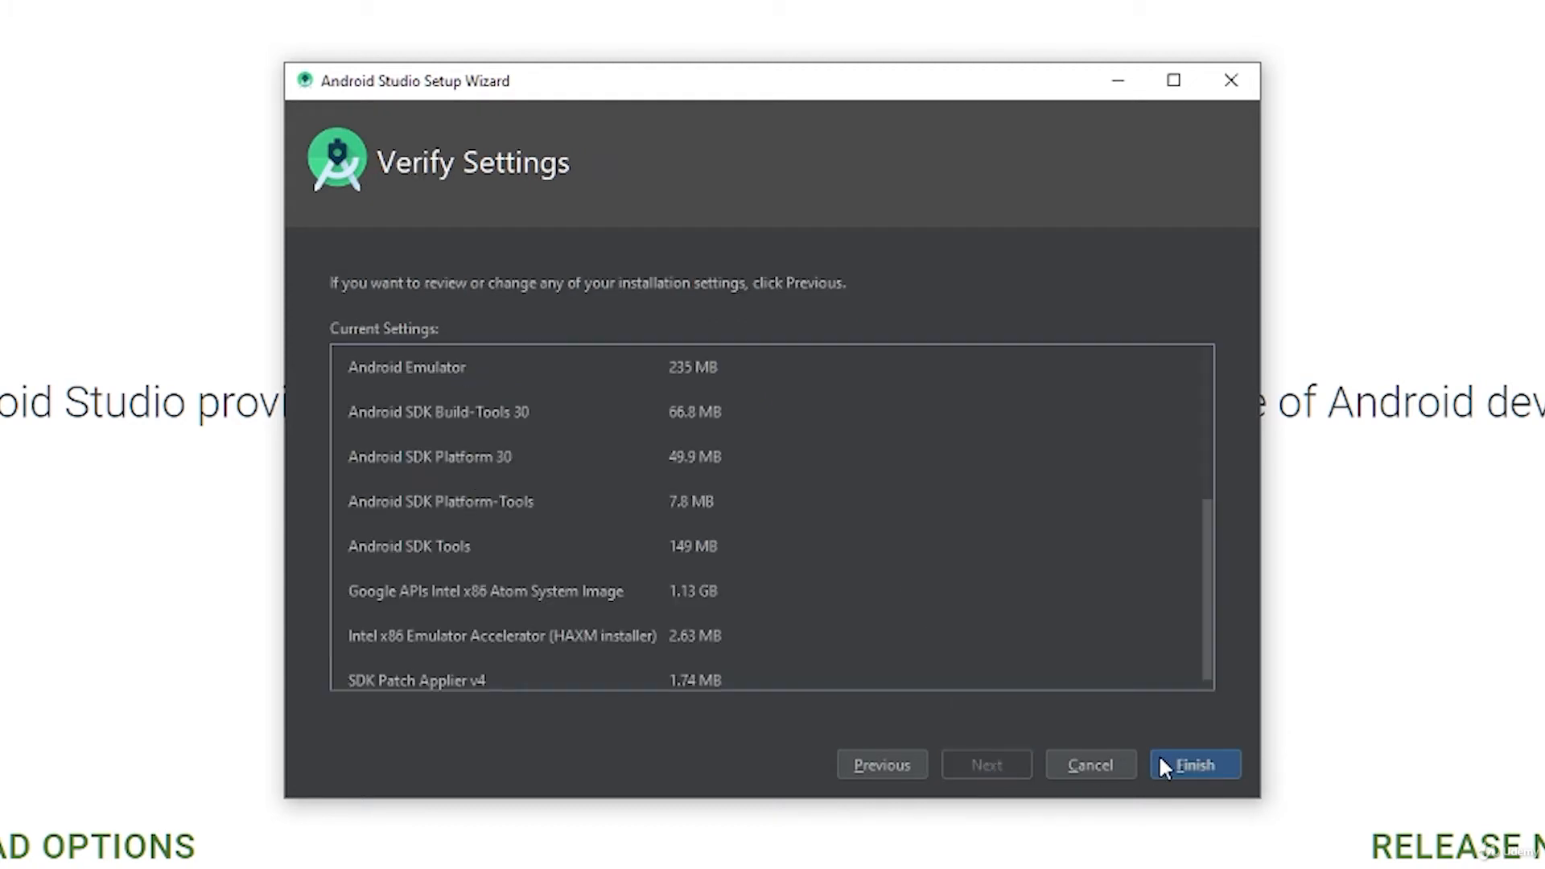
click(1189, 765)
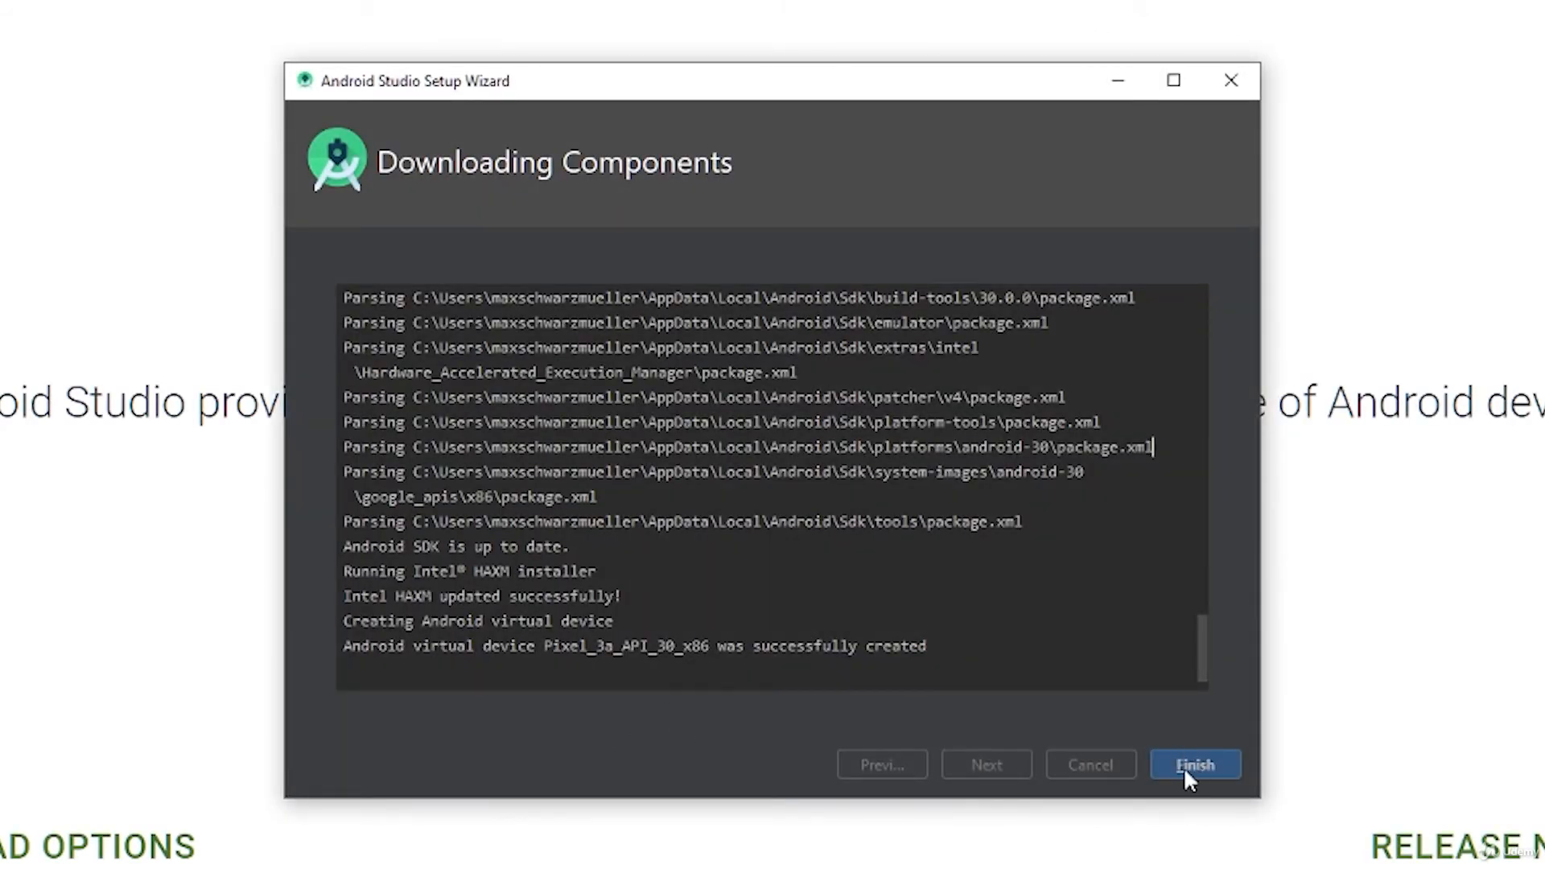
click(1199, 764)
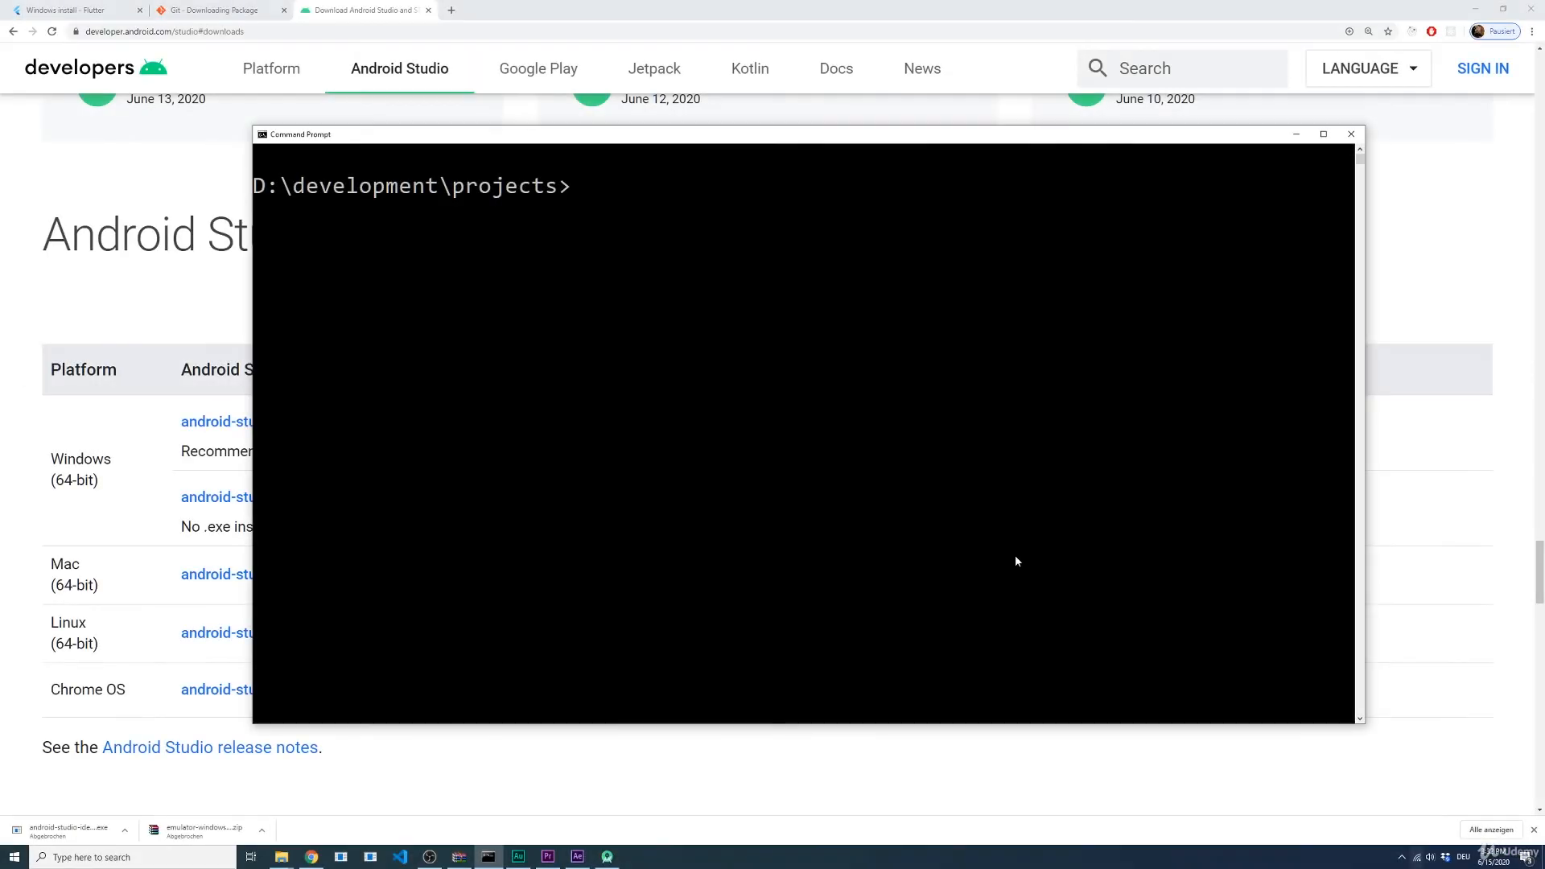
Step: Run flutter doctor in the Command Prompt and examine the Android toolchain result
text(flutter doctor)
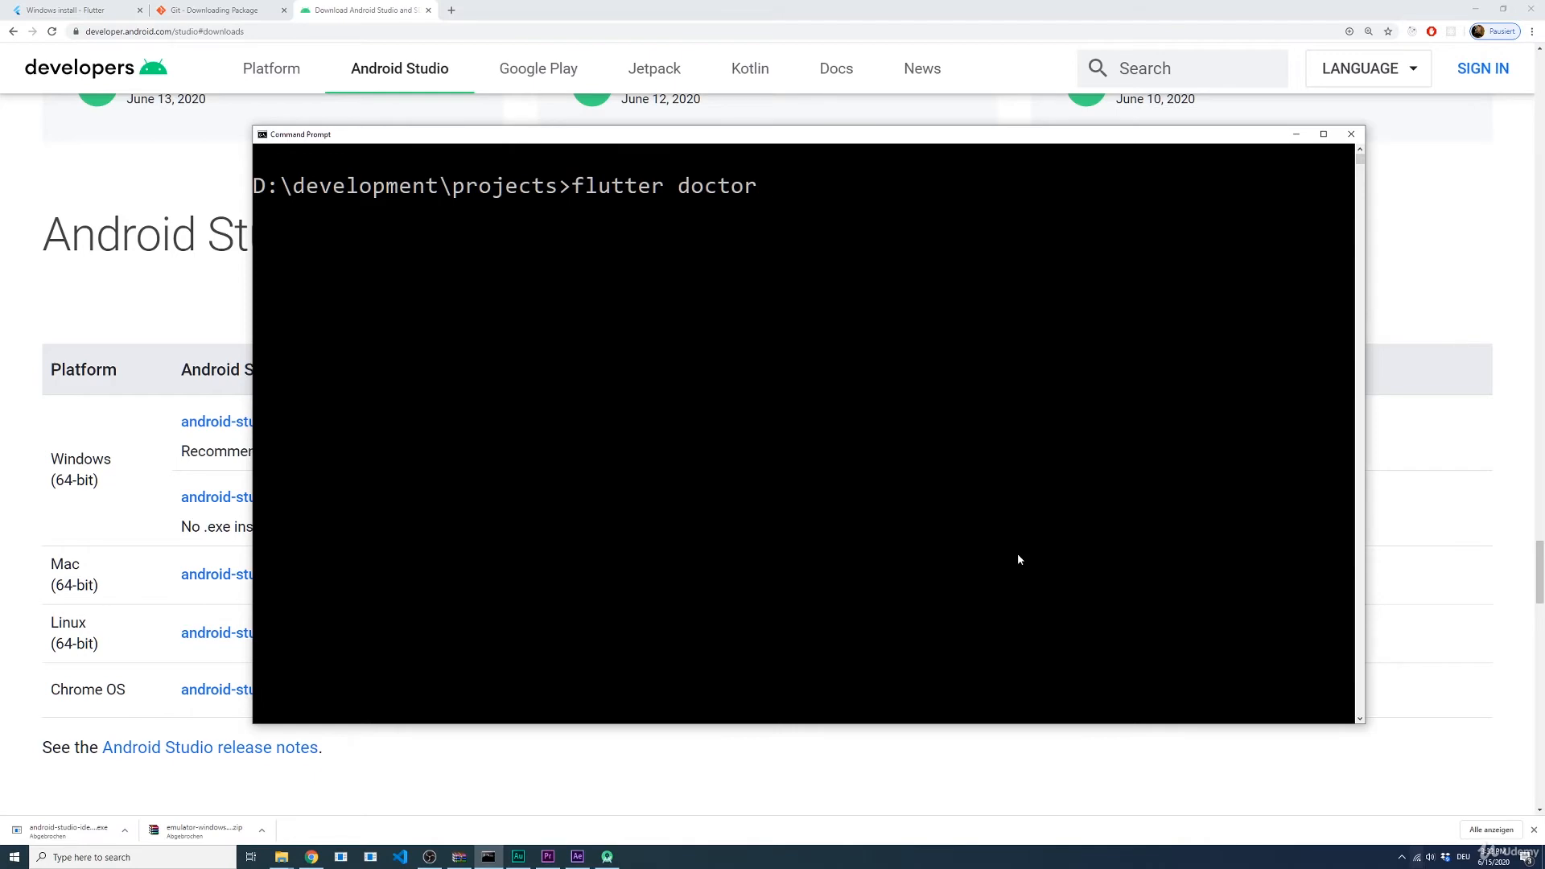
key(Return)
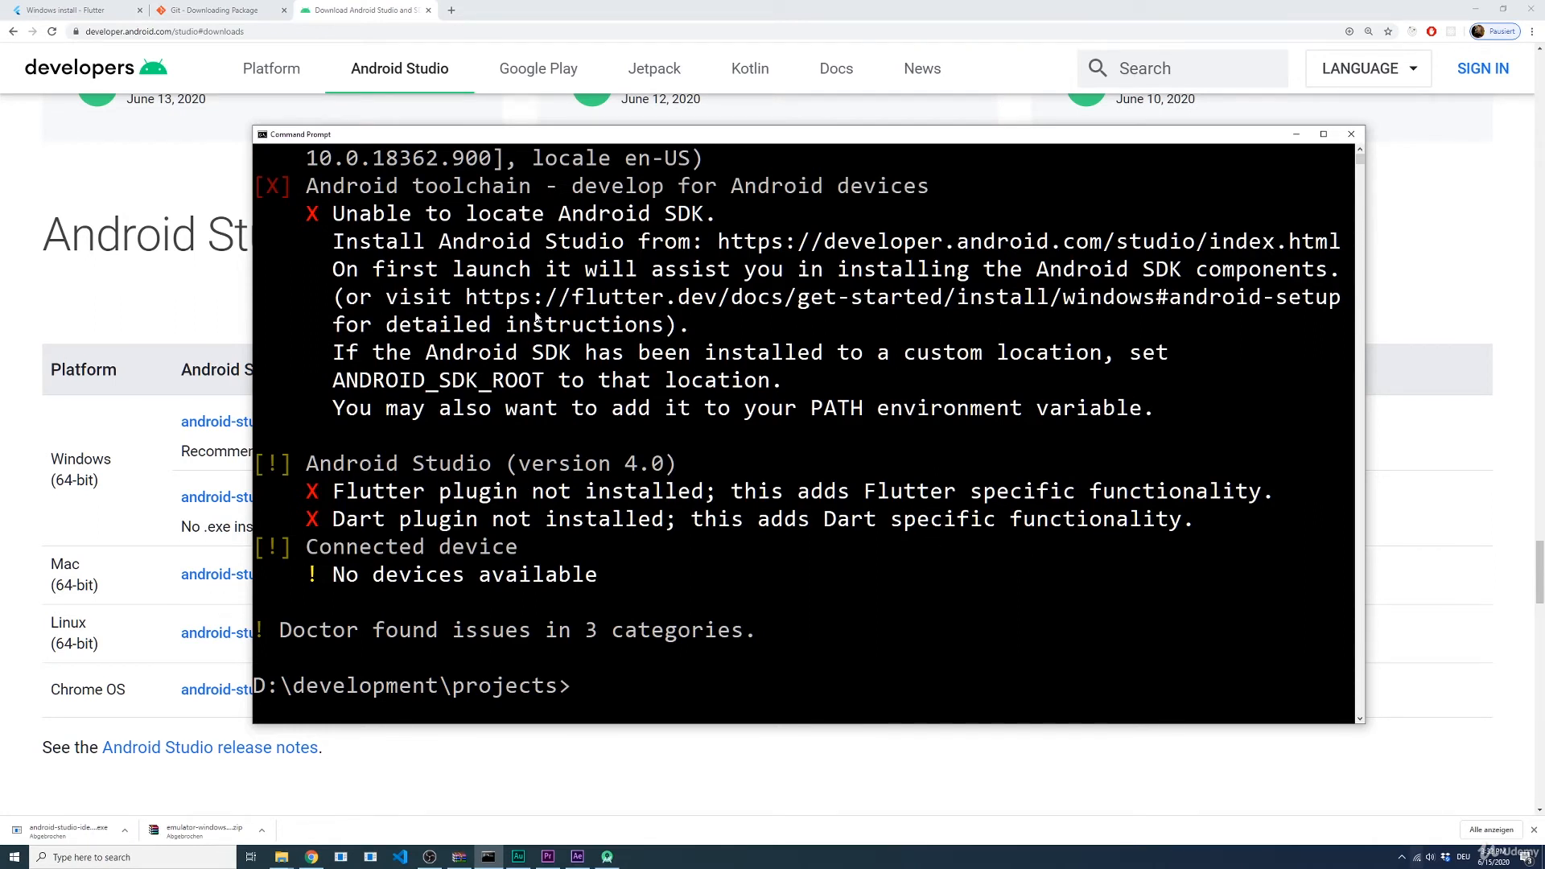
drag(334, 214, 715, 216)
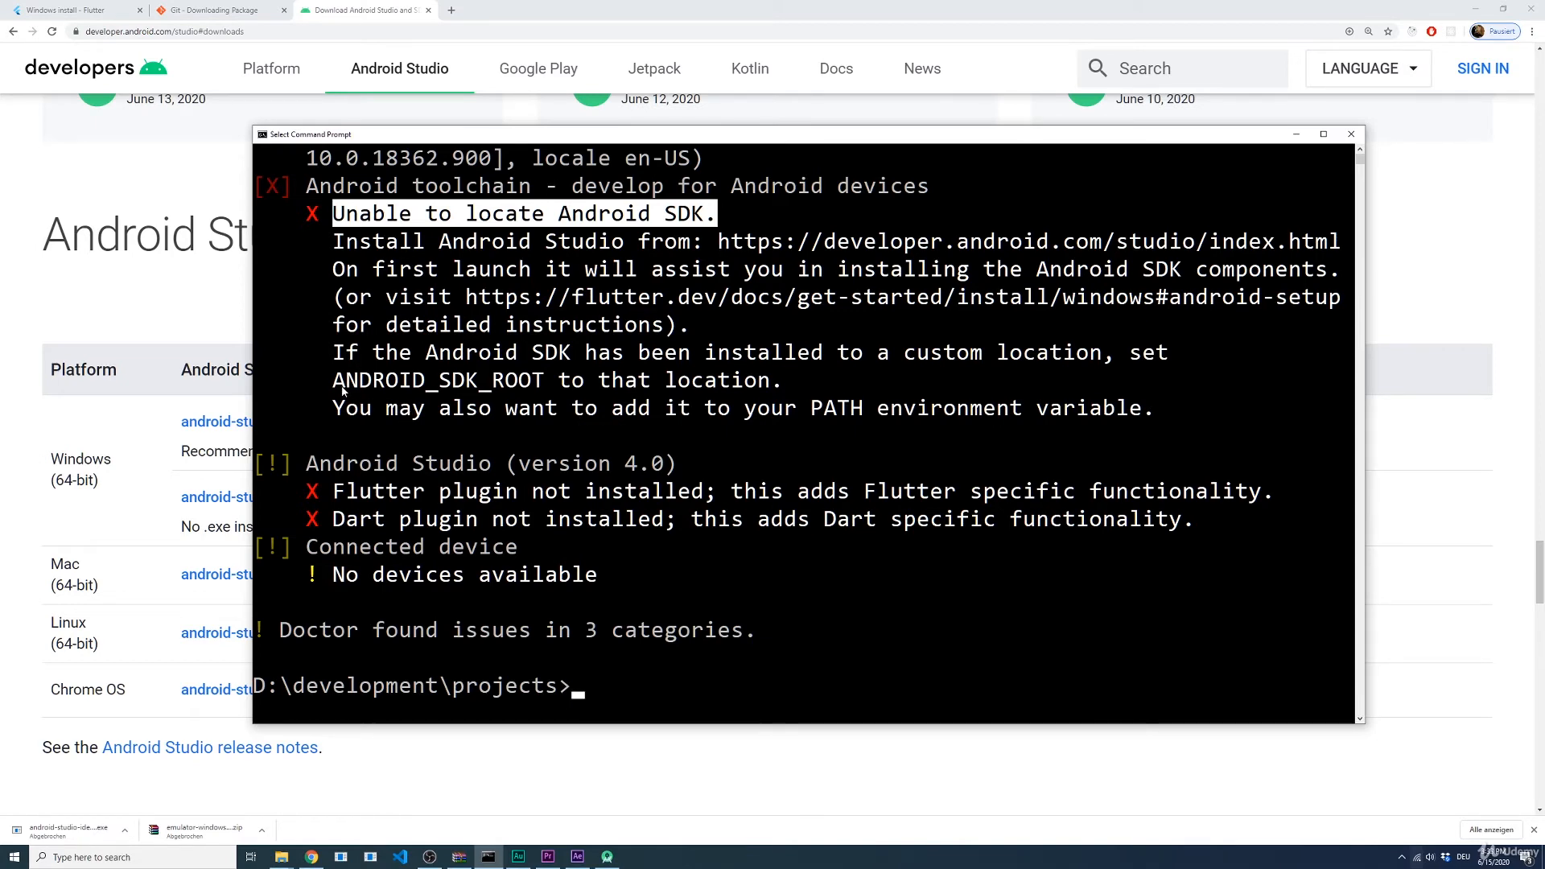
Step: Copy the variable name ANDROID_SDK_ROOT from the flutter doctor output and open the Windows environment variables editor
drag(338, 384, 546, 384)
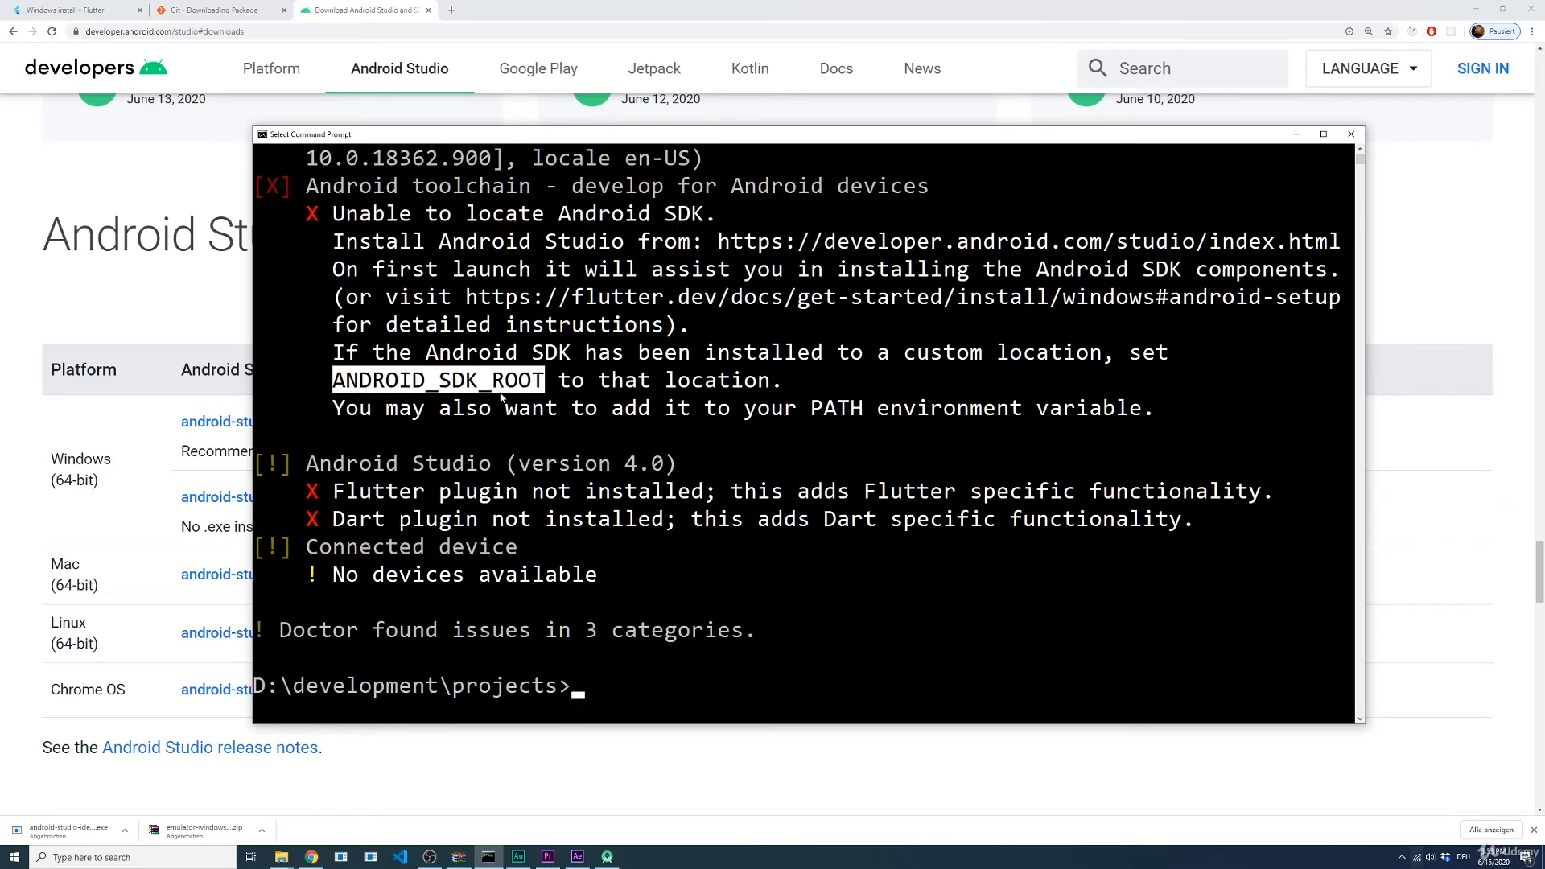
key(ctrl+c)
key(super)
text(env)
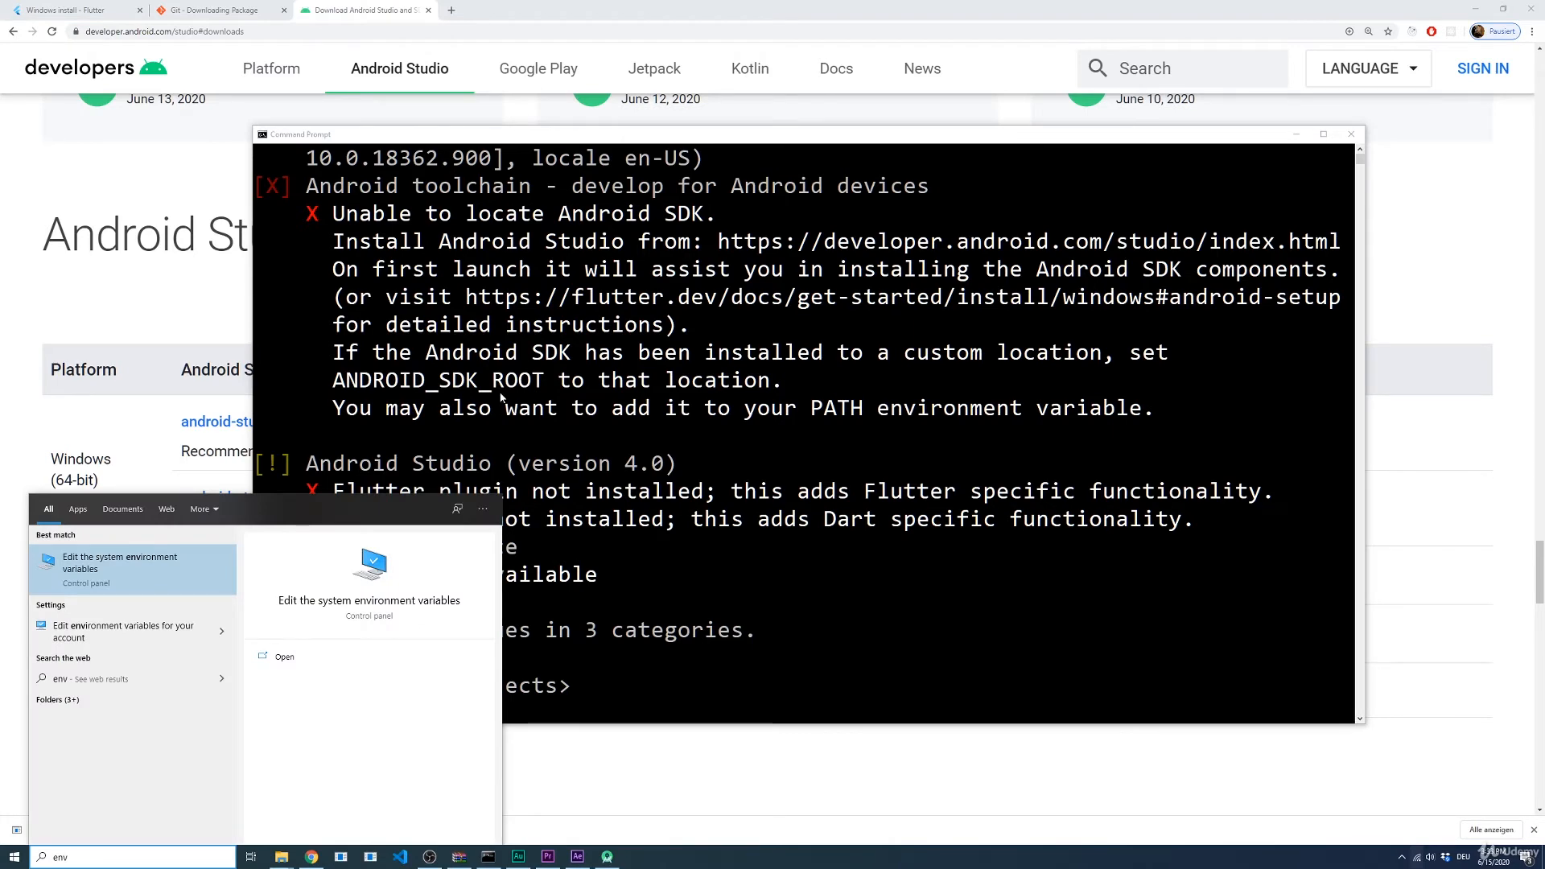
key(Return)
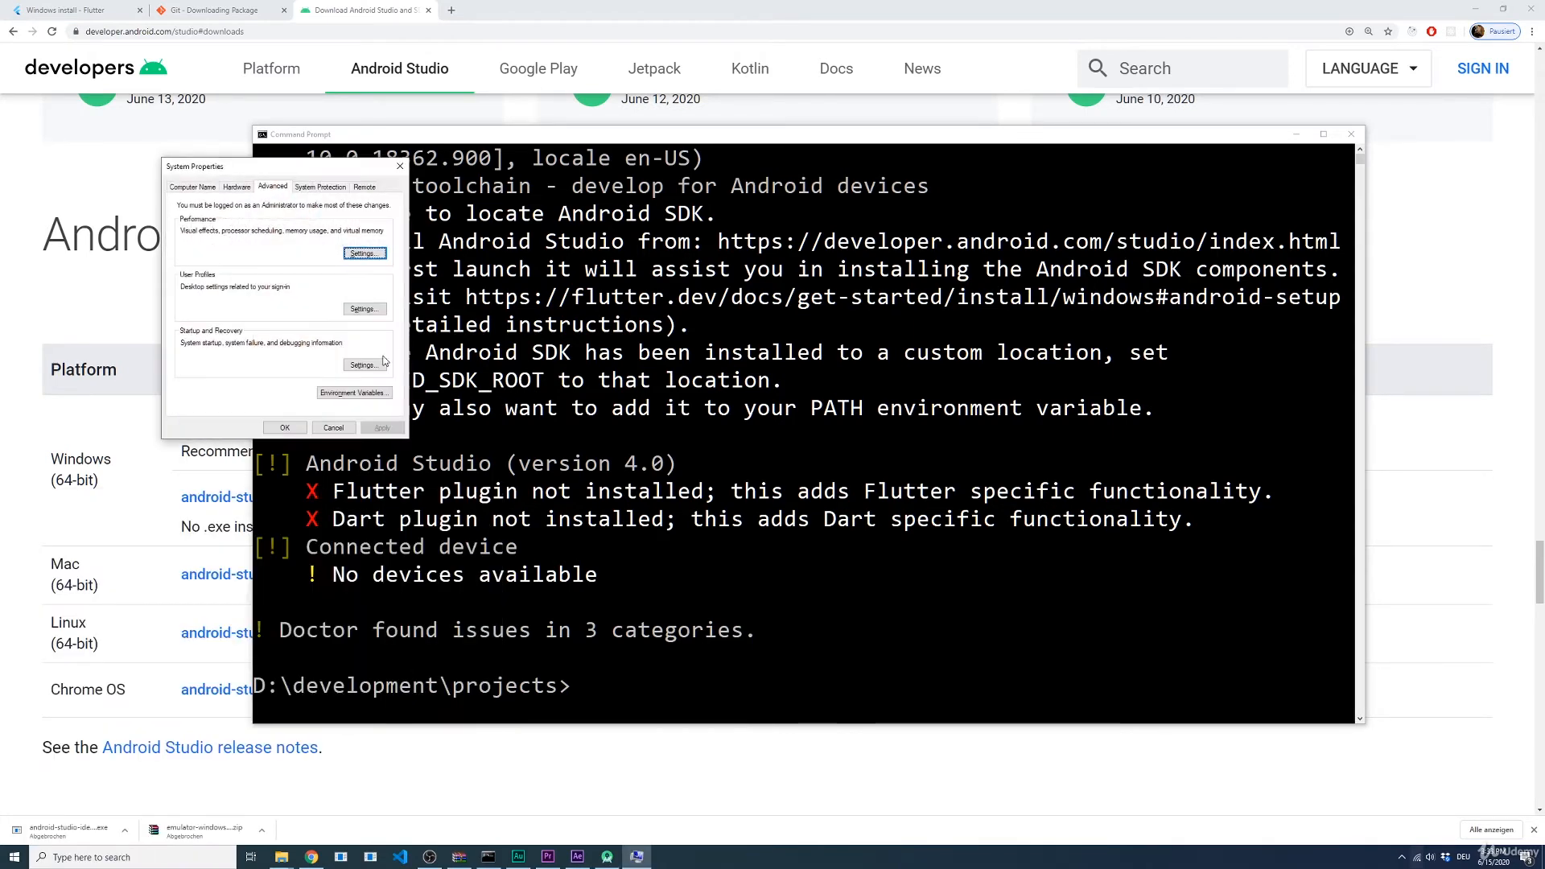
click(354, 392)
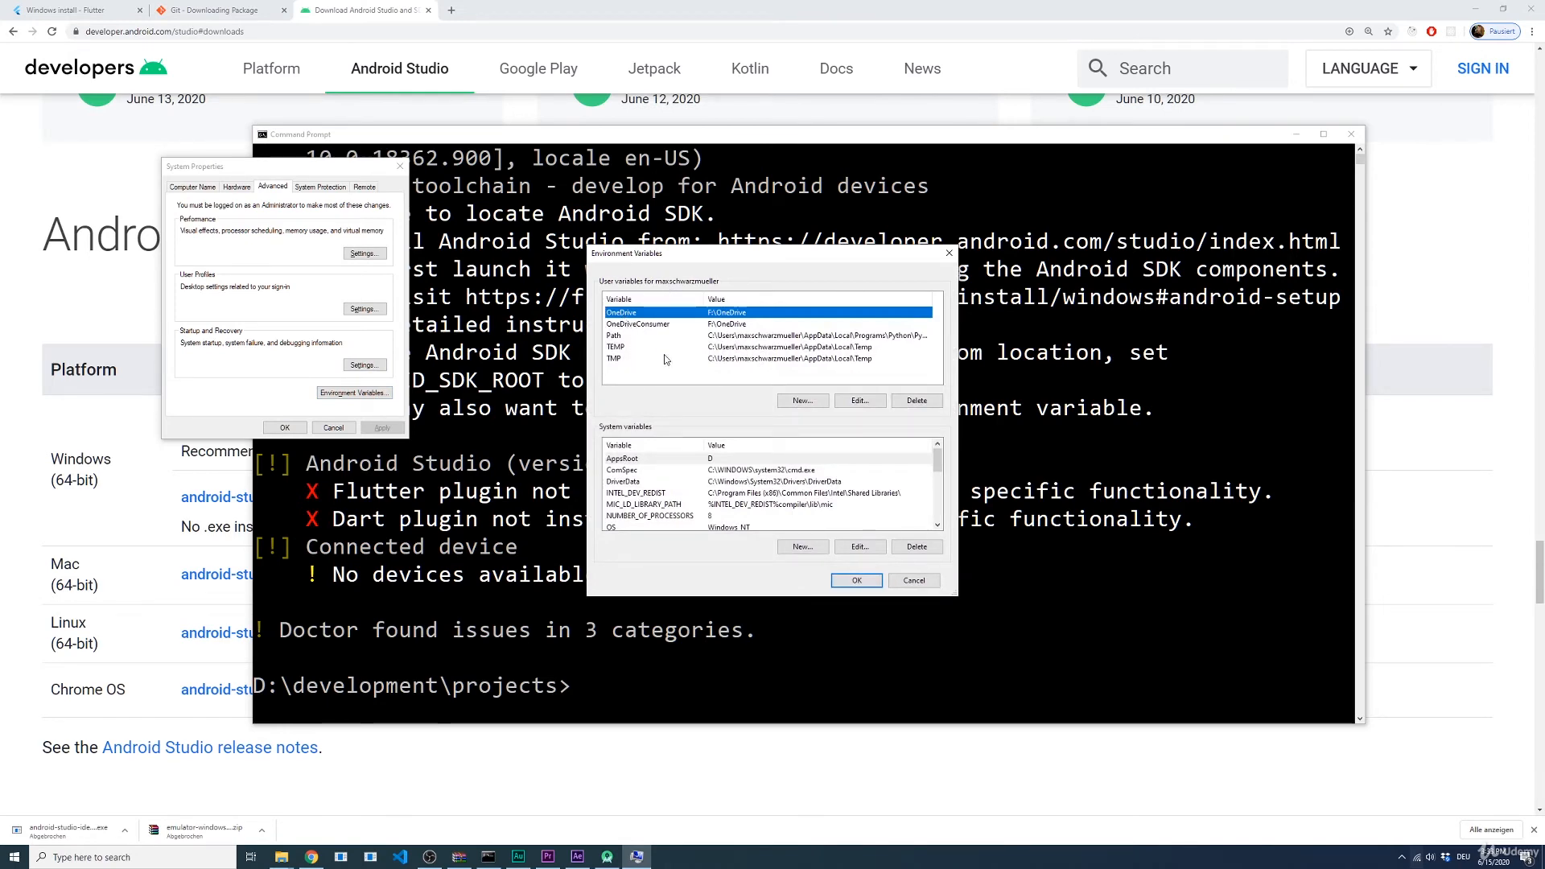
Step: Start a new user variable and paste ANDROID_SDK_ROOT as its name
click(795, 402)
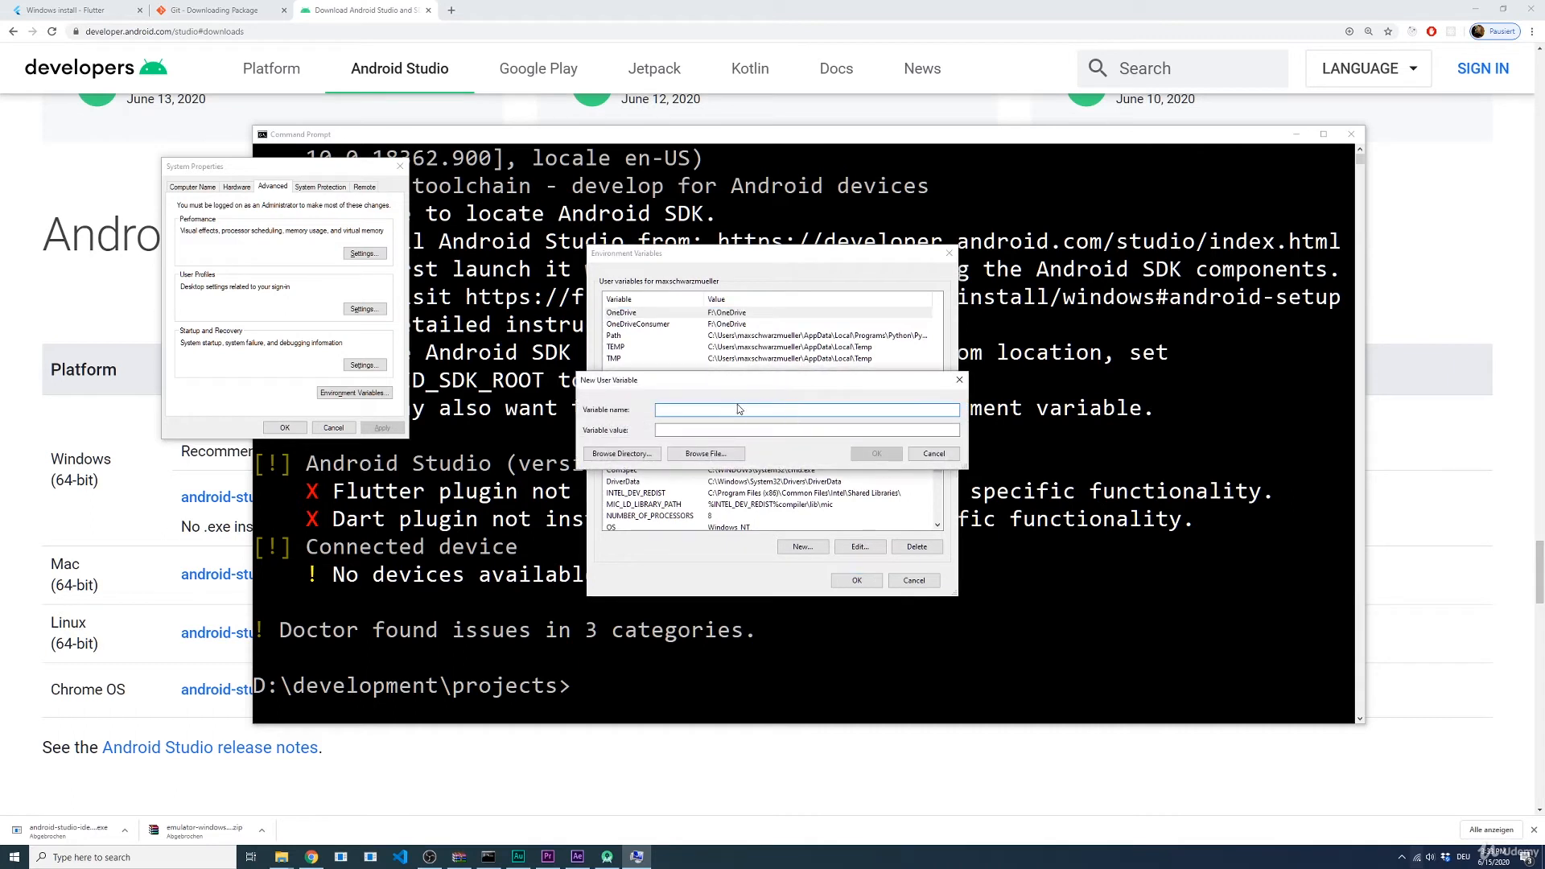
key(ctrl+v)
click(714, 429)
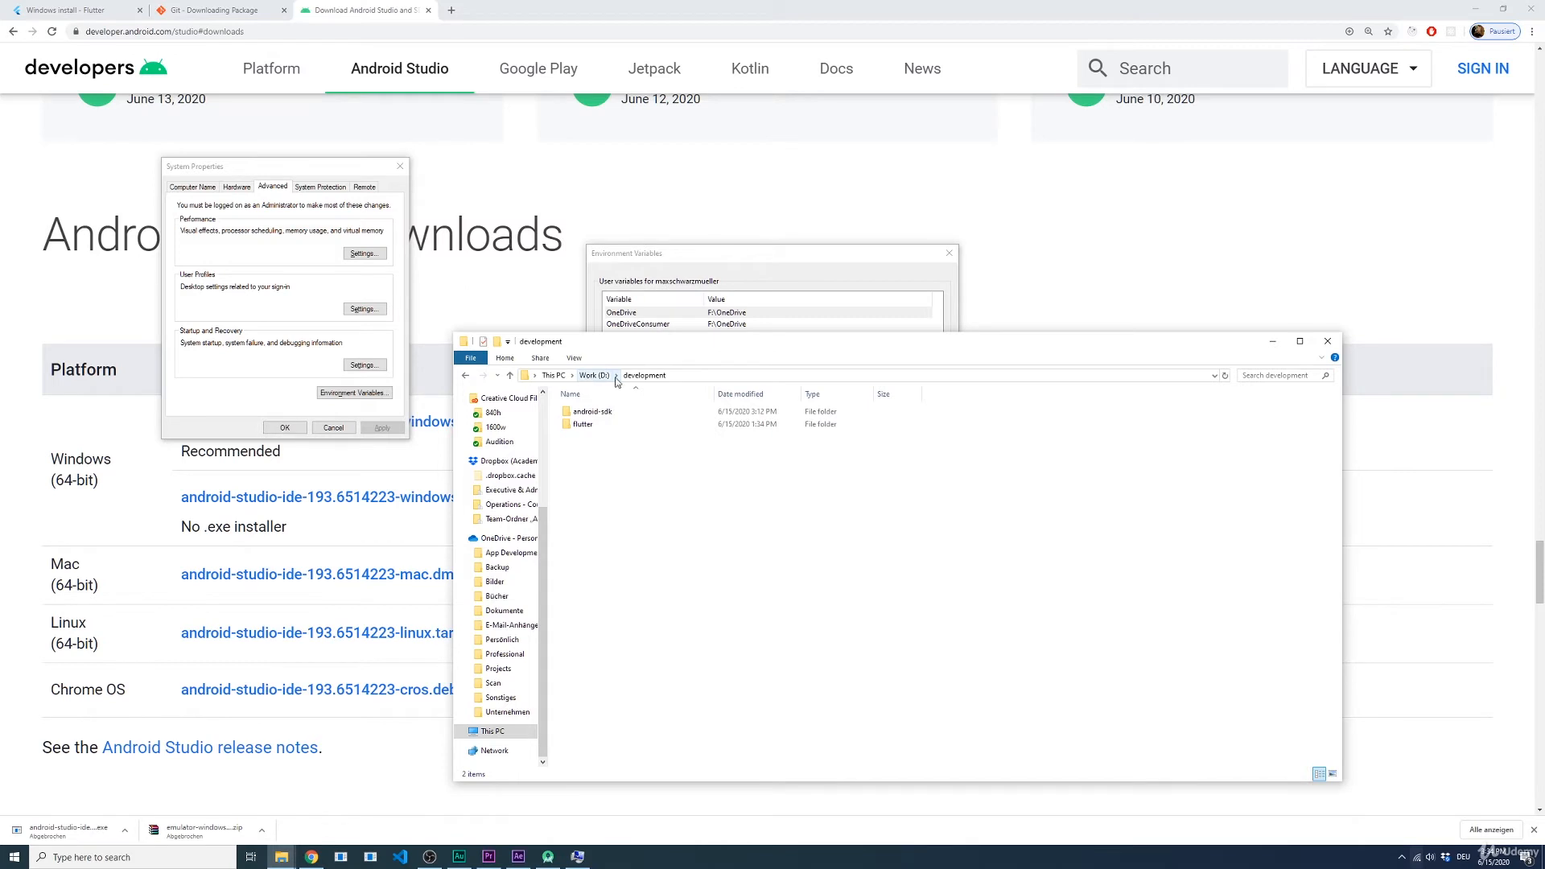
Step: Copy the android-sdk folder's path from File Explorer, set D:\development\android-sdk as the variable's value, and save the environment variables
click(595, 412)
double_click(597, 413)
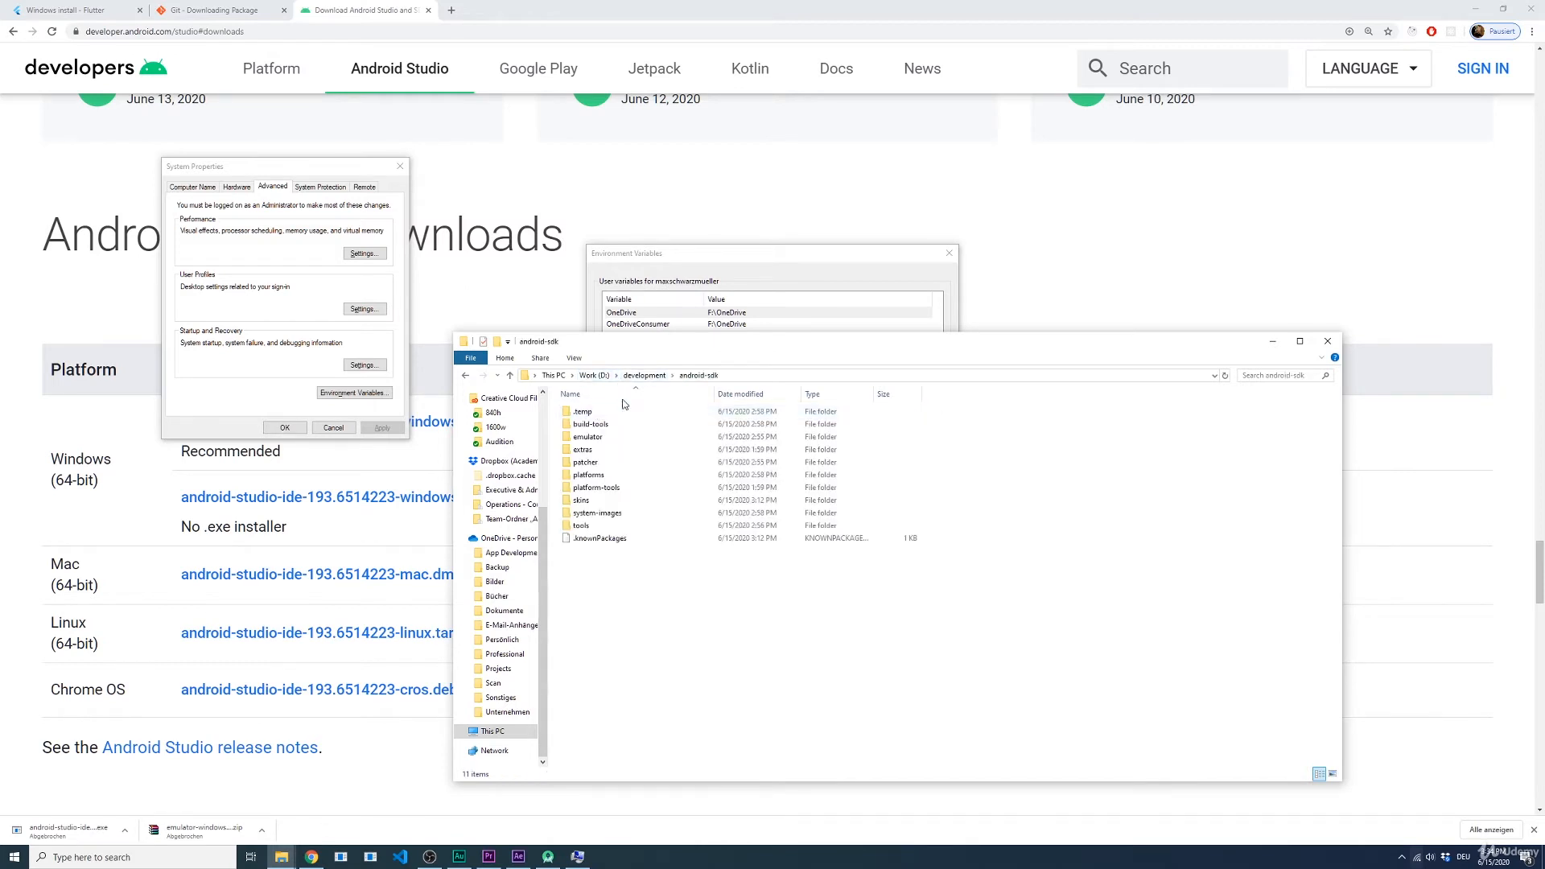
click(745, 376)
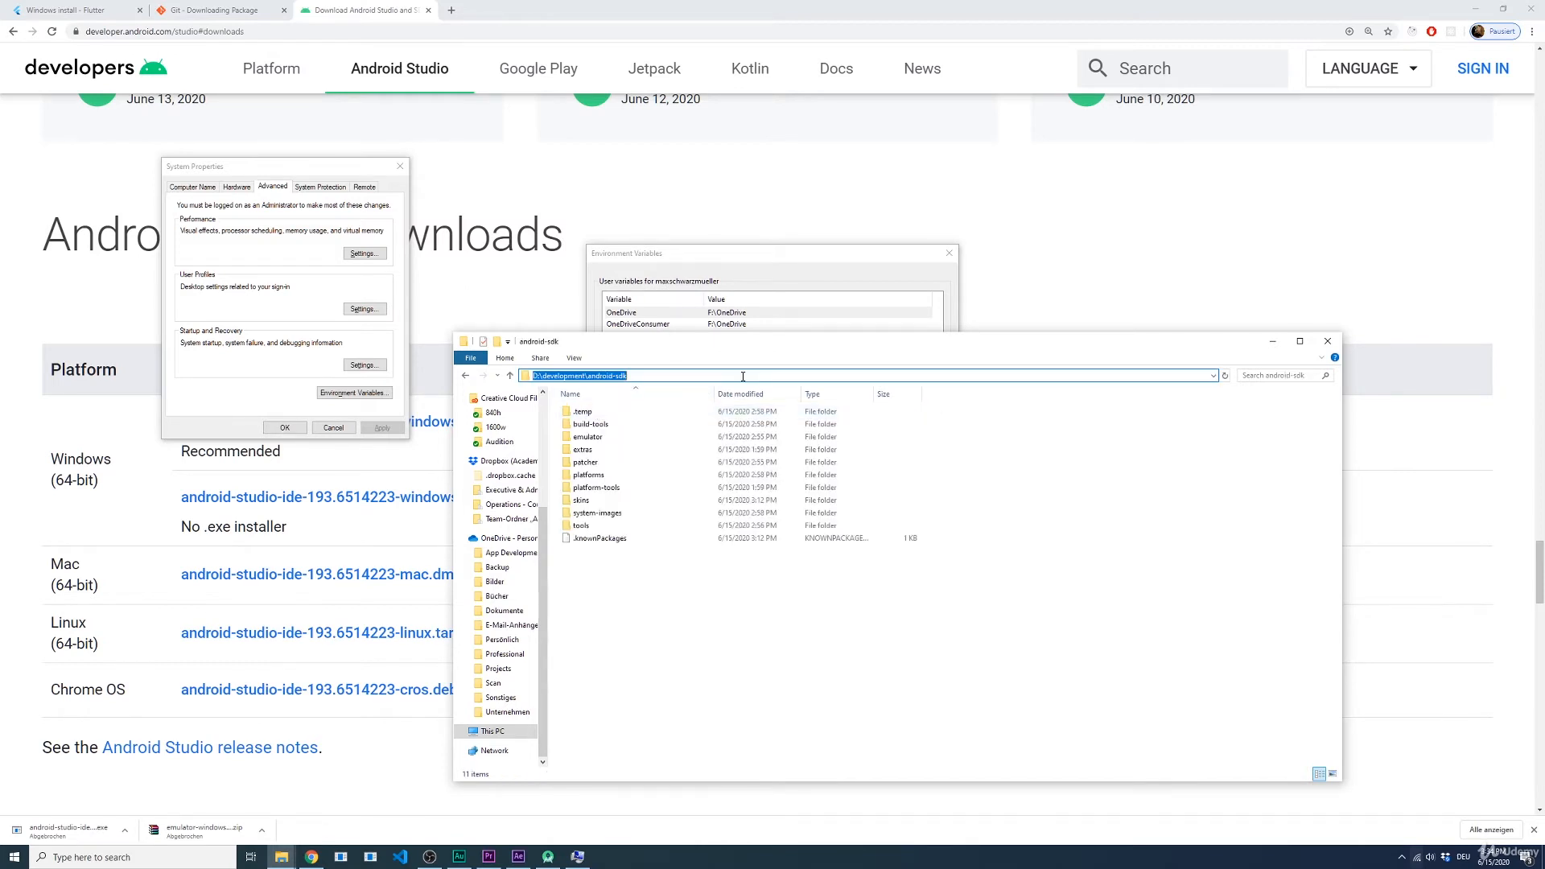
click(762, 322)
key(ctrl+v)
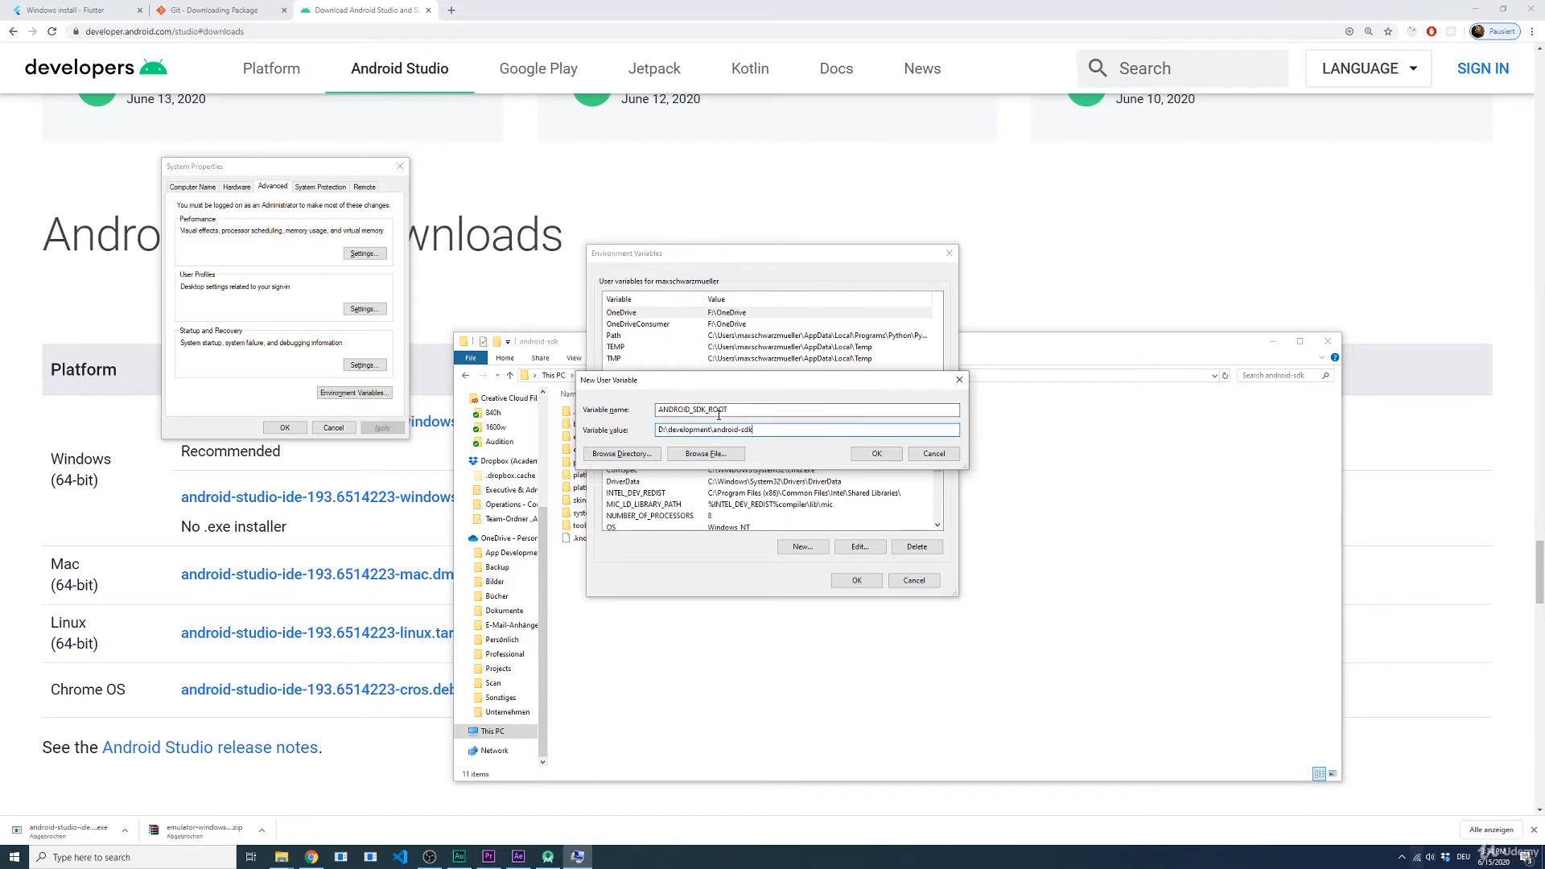
click(865, 455)
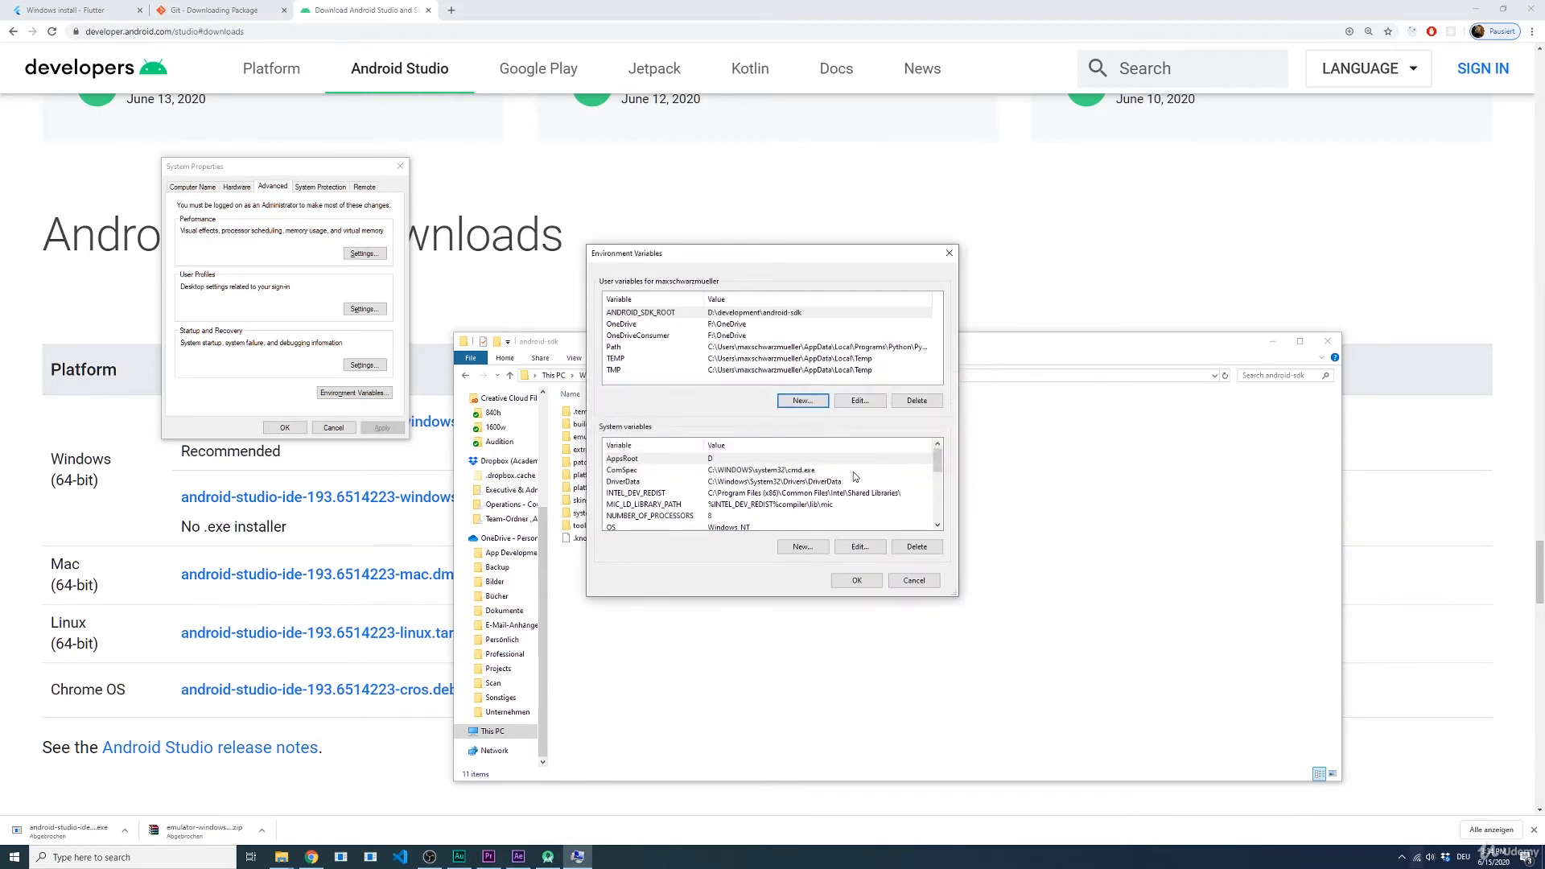
click(859, 581)
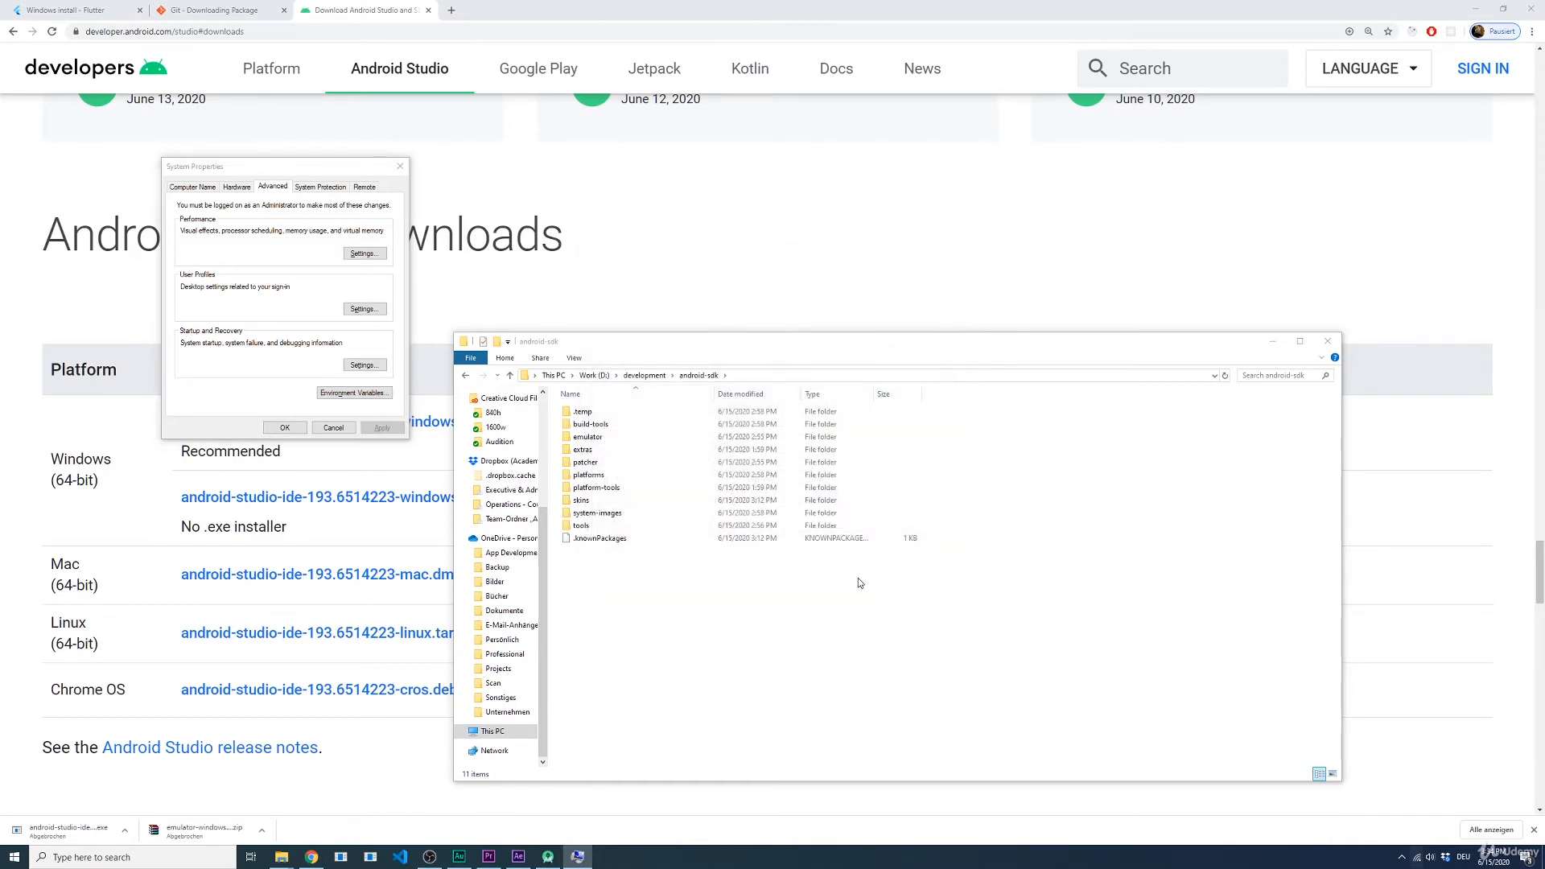
Step: Open a new Command Prompt window and run flutter doctor to recheck the Android toolchain
key(super)
text(cmd)
key(Return)
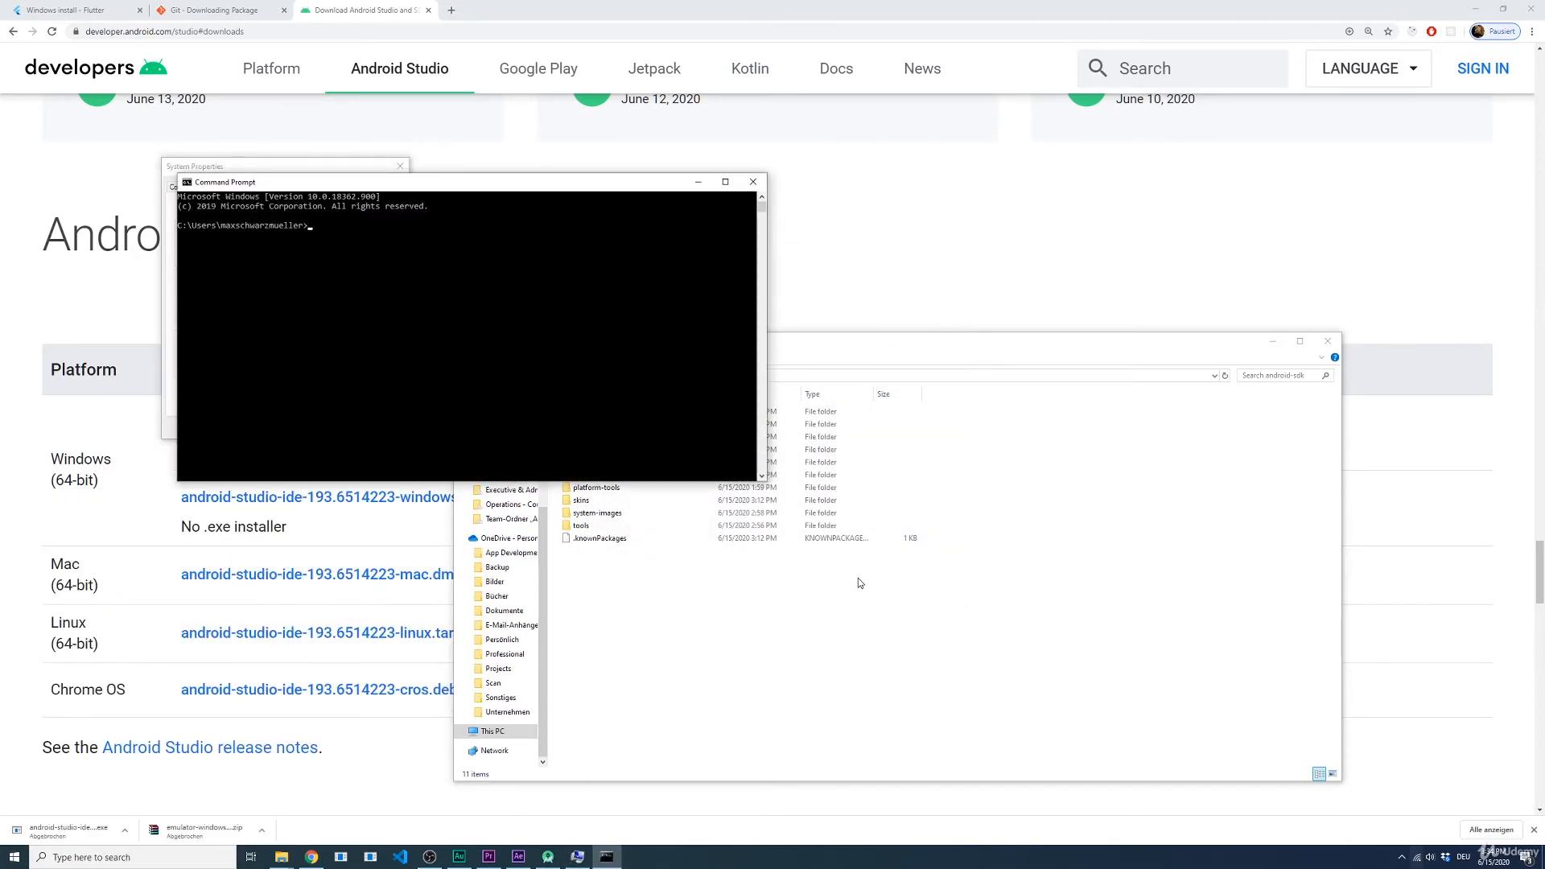
key(Escape)
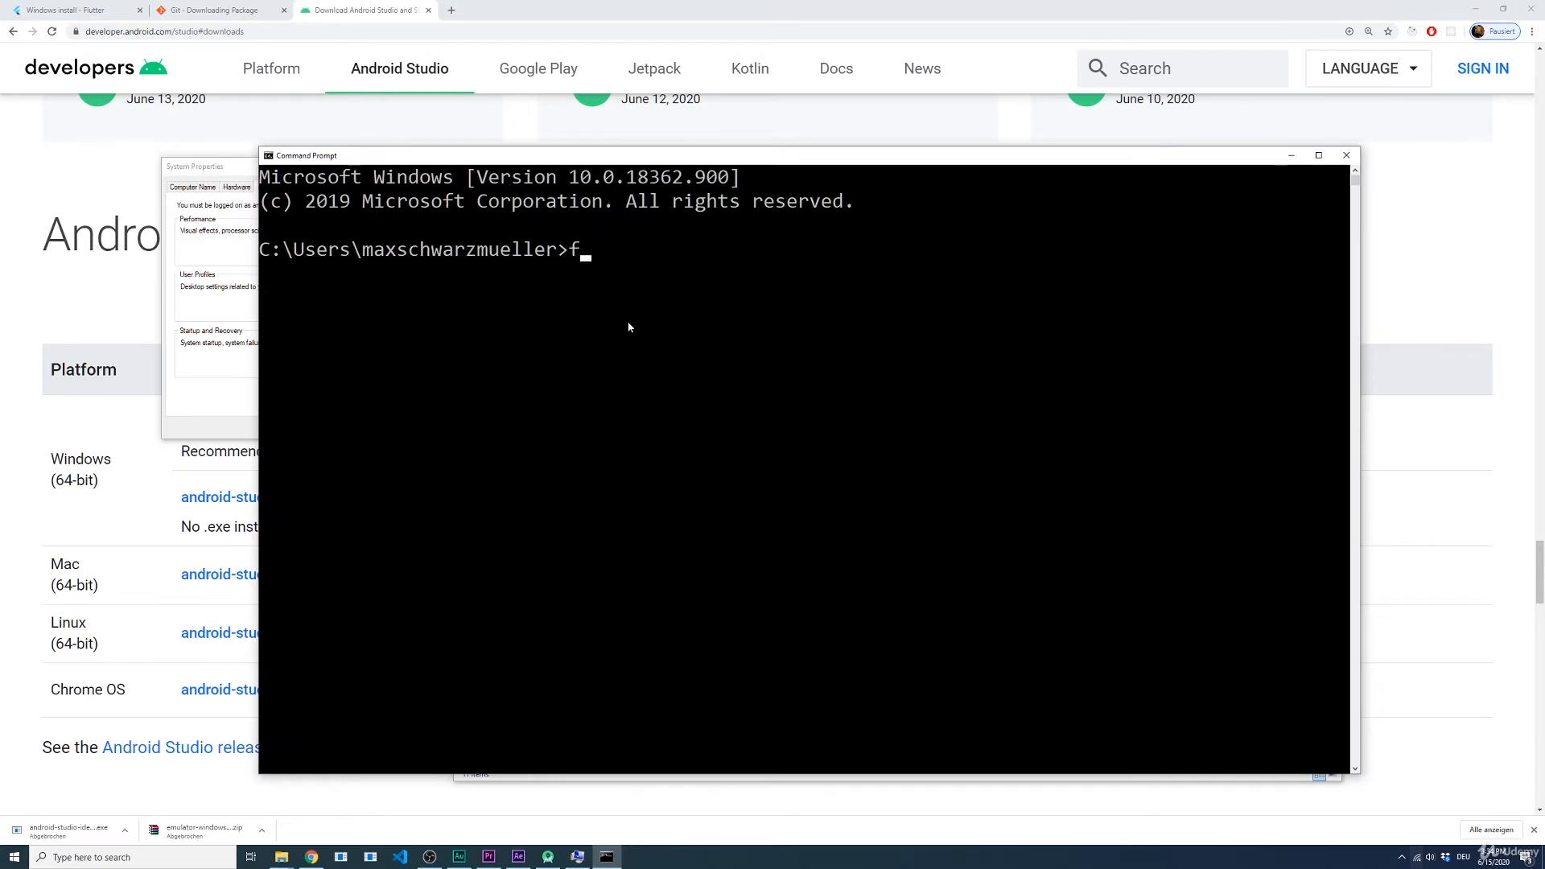
text(flutter doctor)
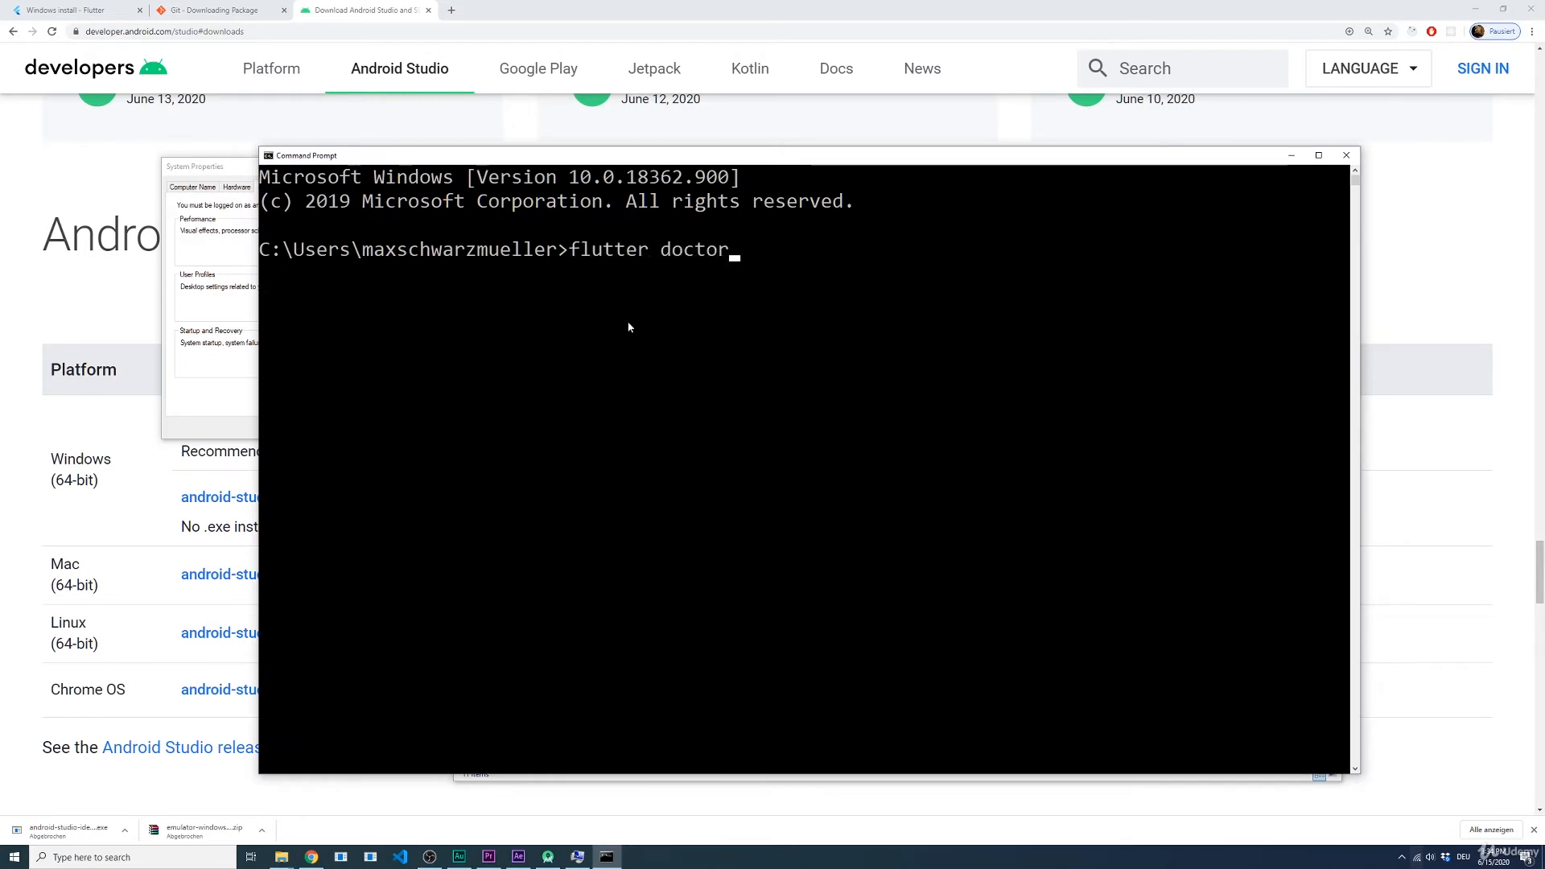
key(Return)
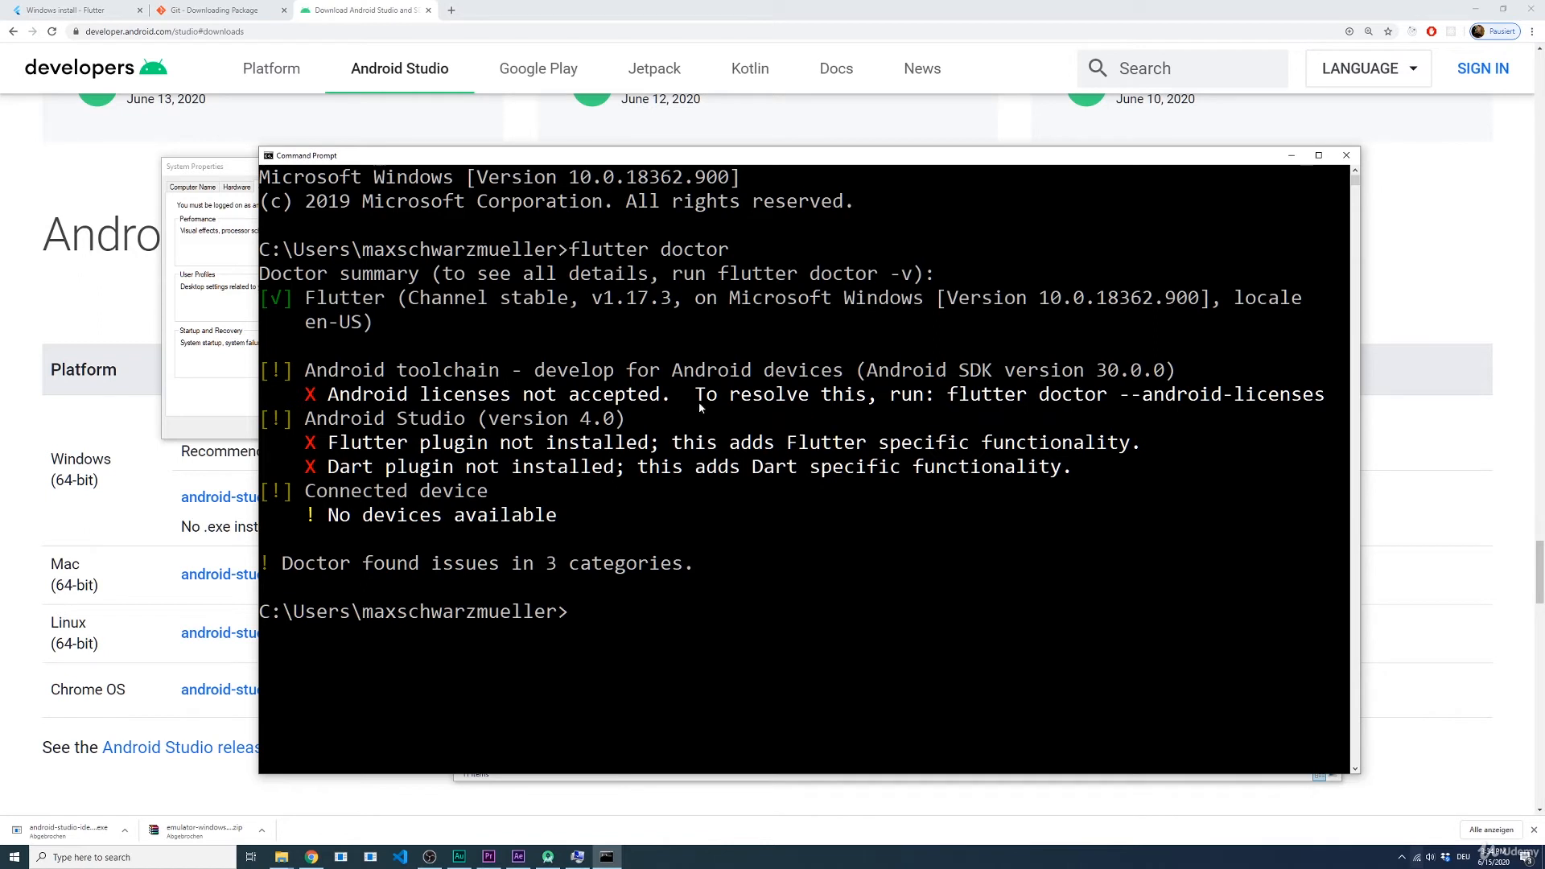
Step: Run flutter doctor --android-licenses in the Command Prompt, as suggested in the Android toolchain report
text(f)
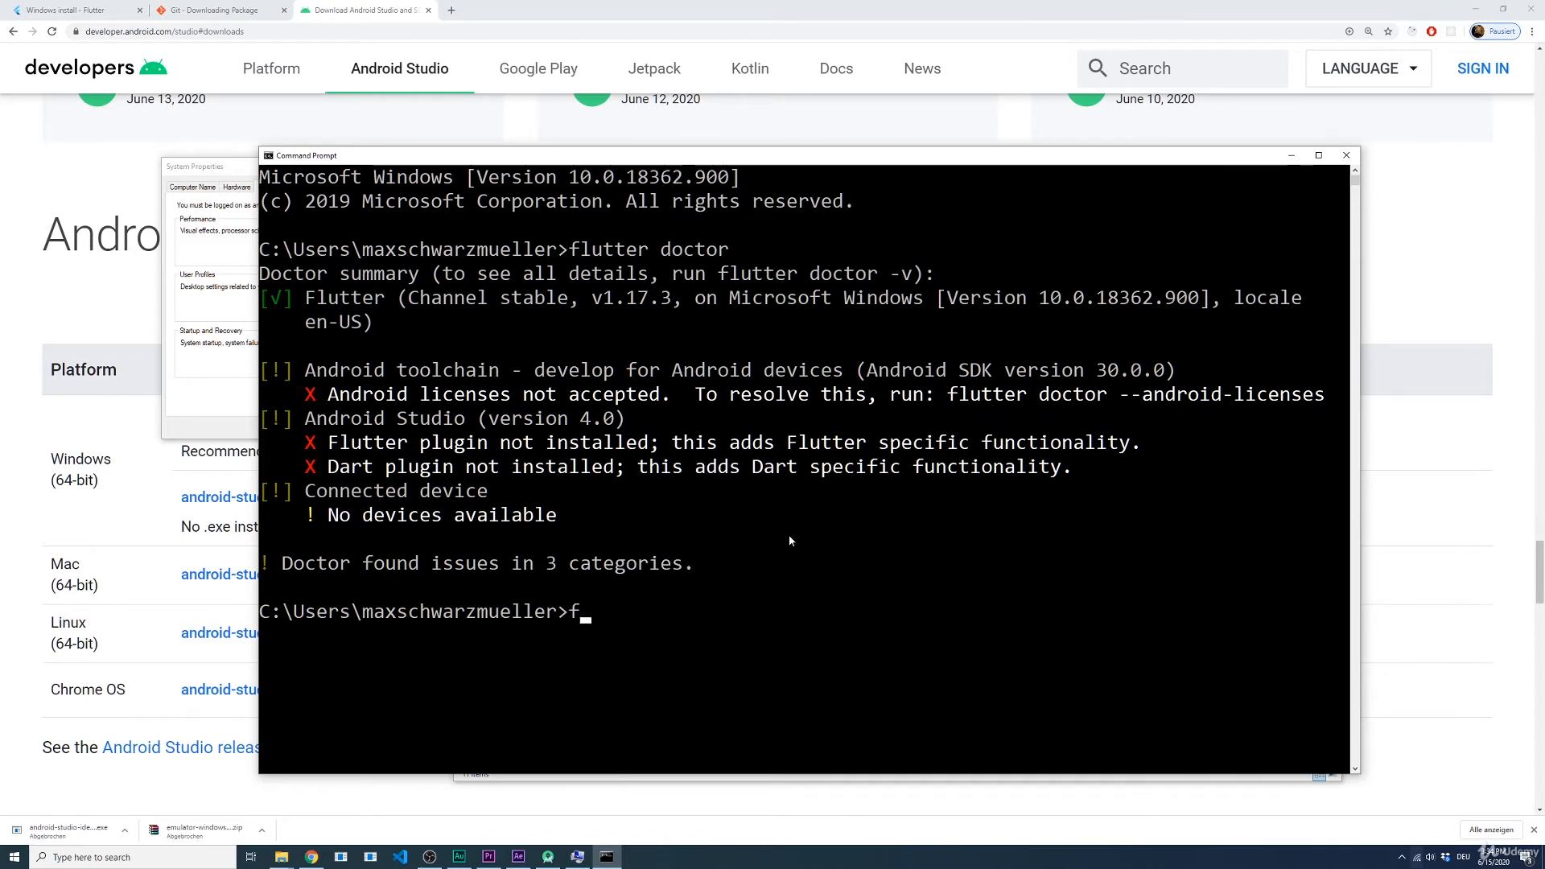
text(lutter doctor )
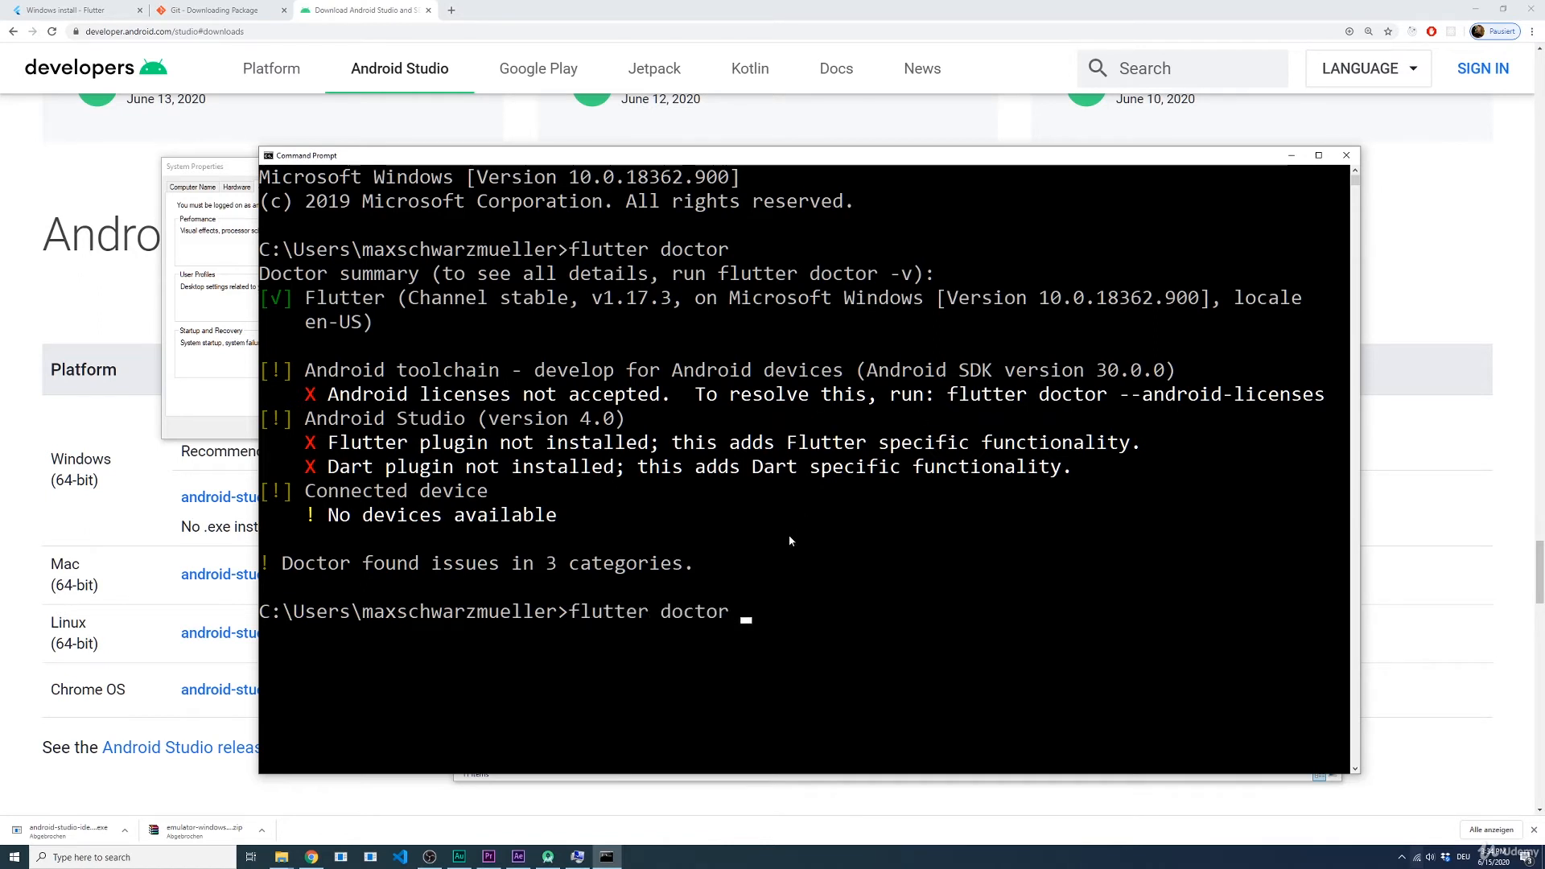
text(--an)
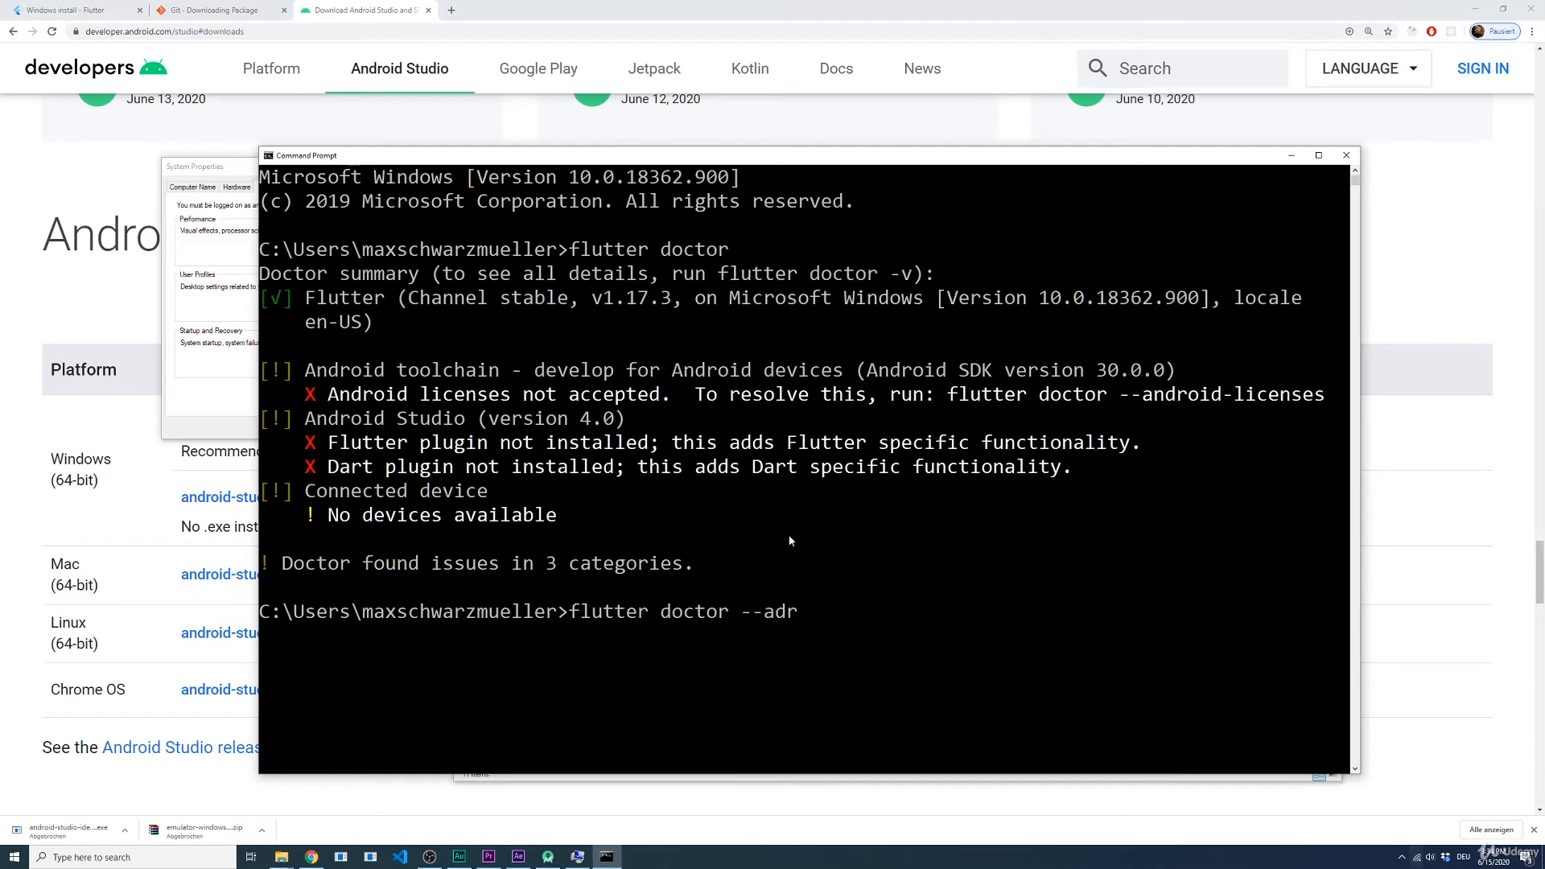
text(drio)
key(BackSpace)
key(BackSpace)
text(oid-licenses)
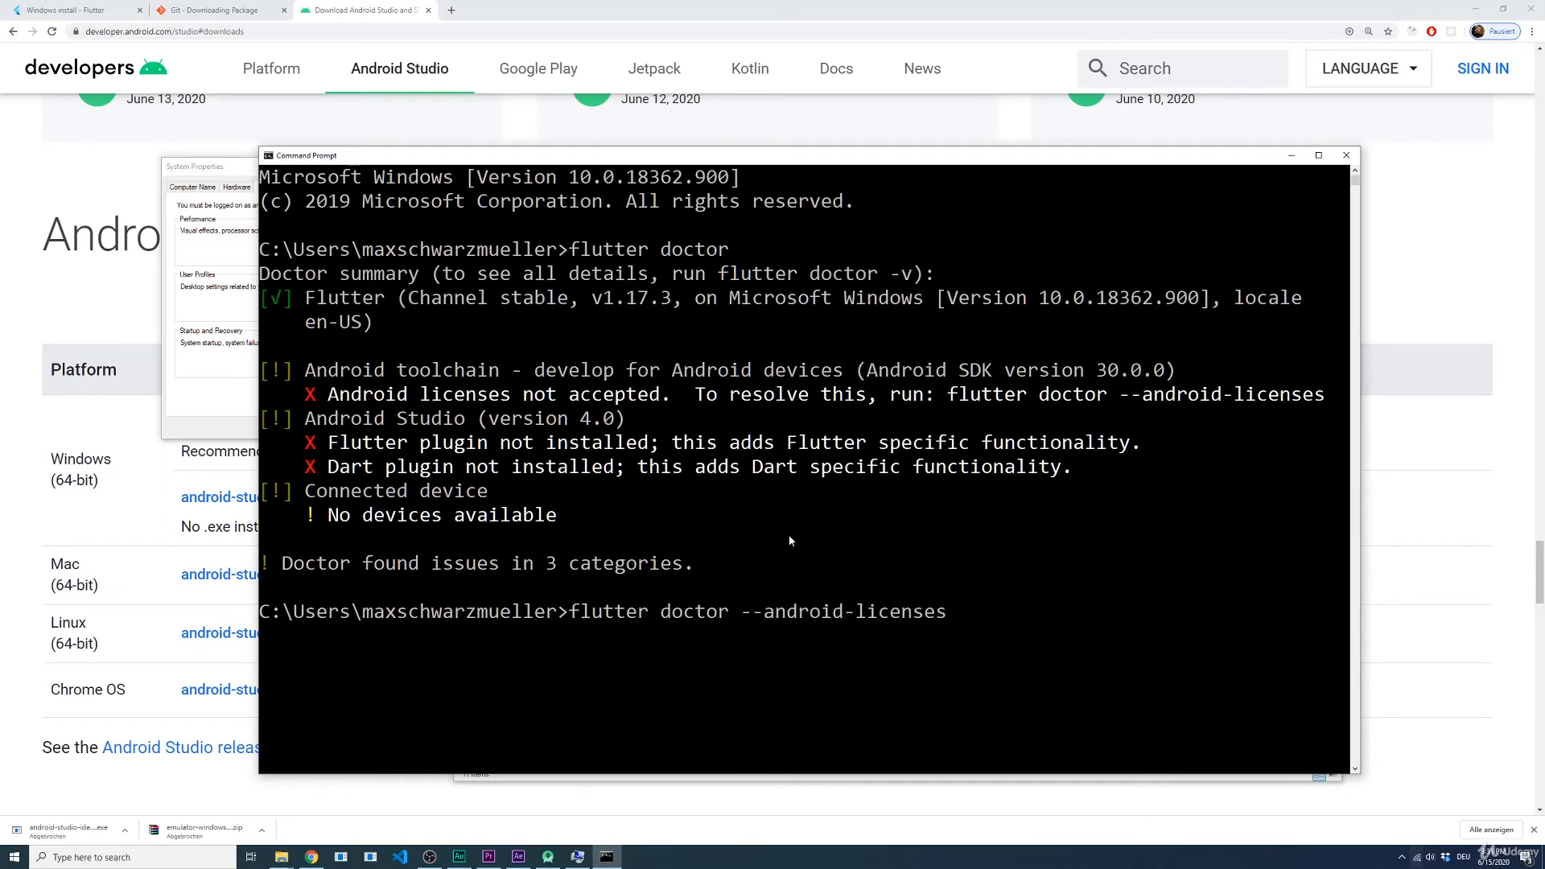
drag(1111, 394, 1022, 422)
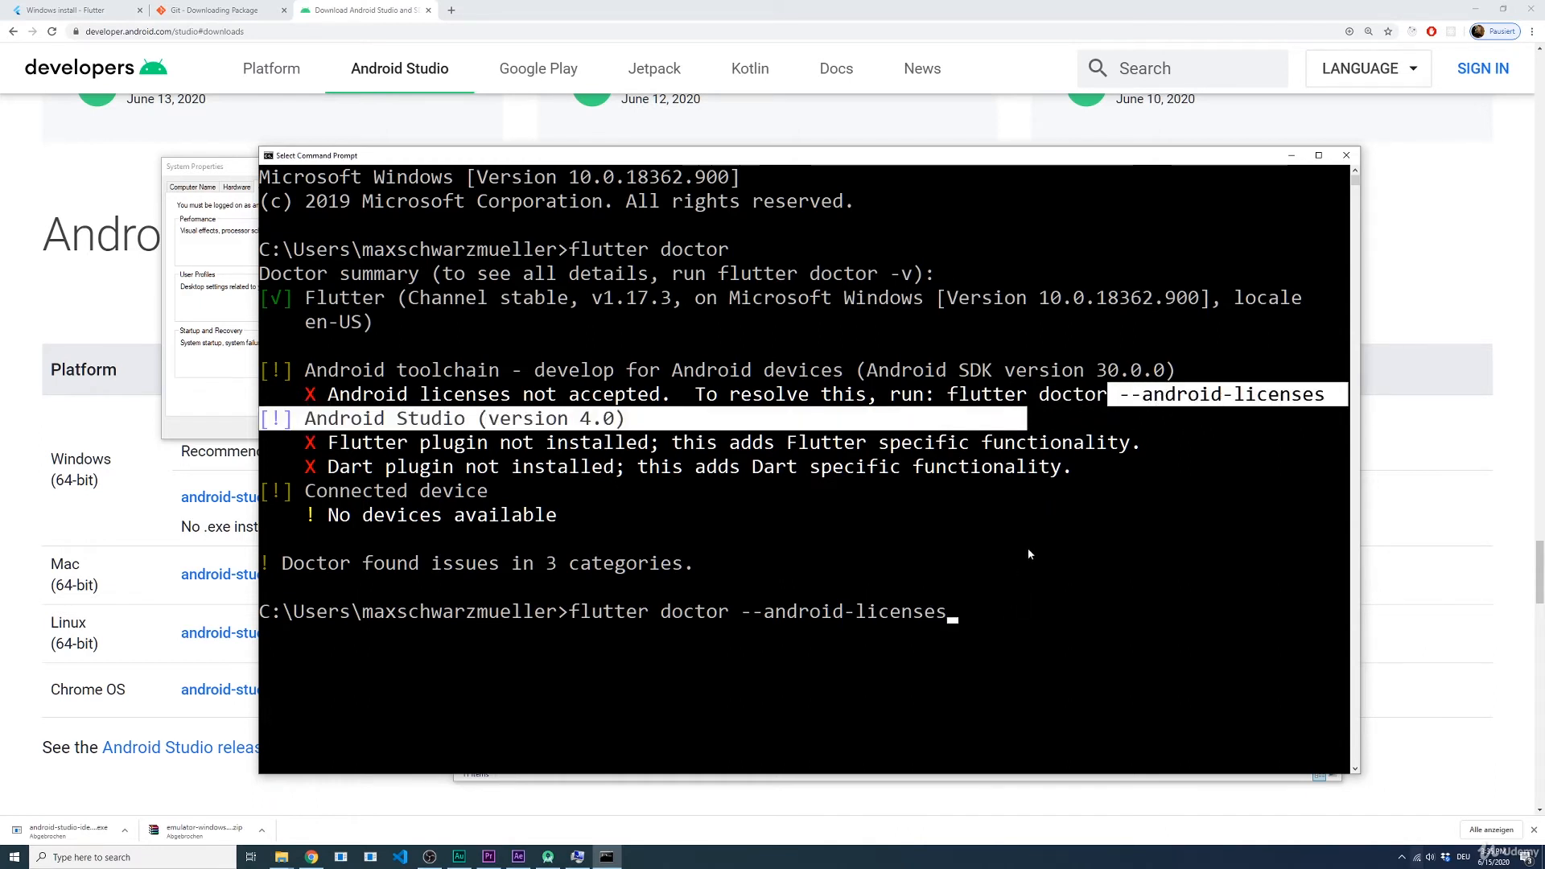
click(1032, 585)
key(Escape)
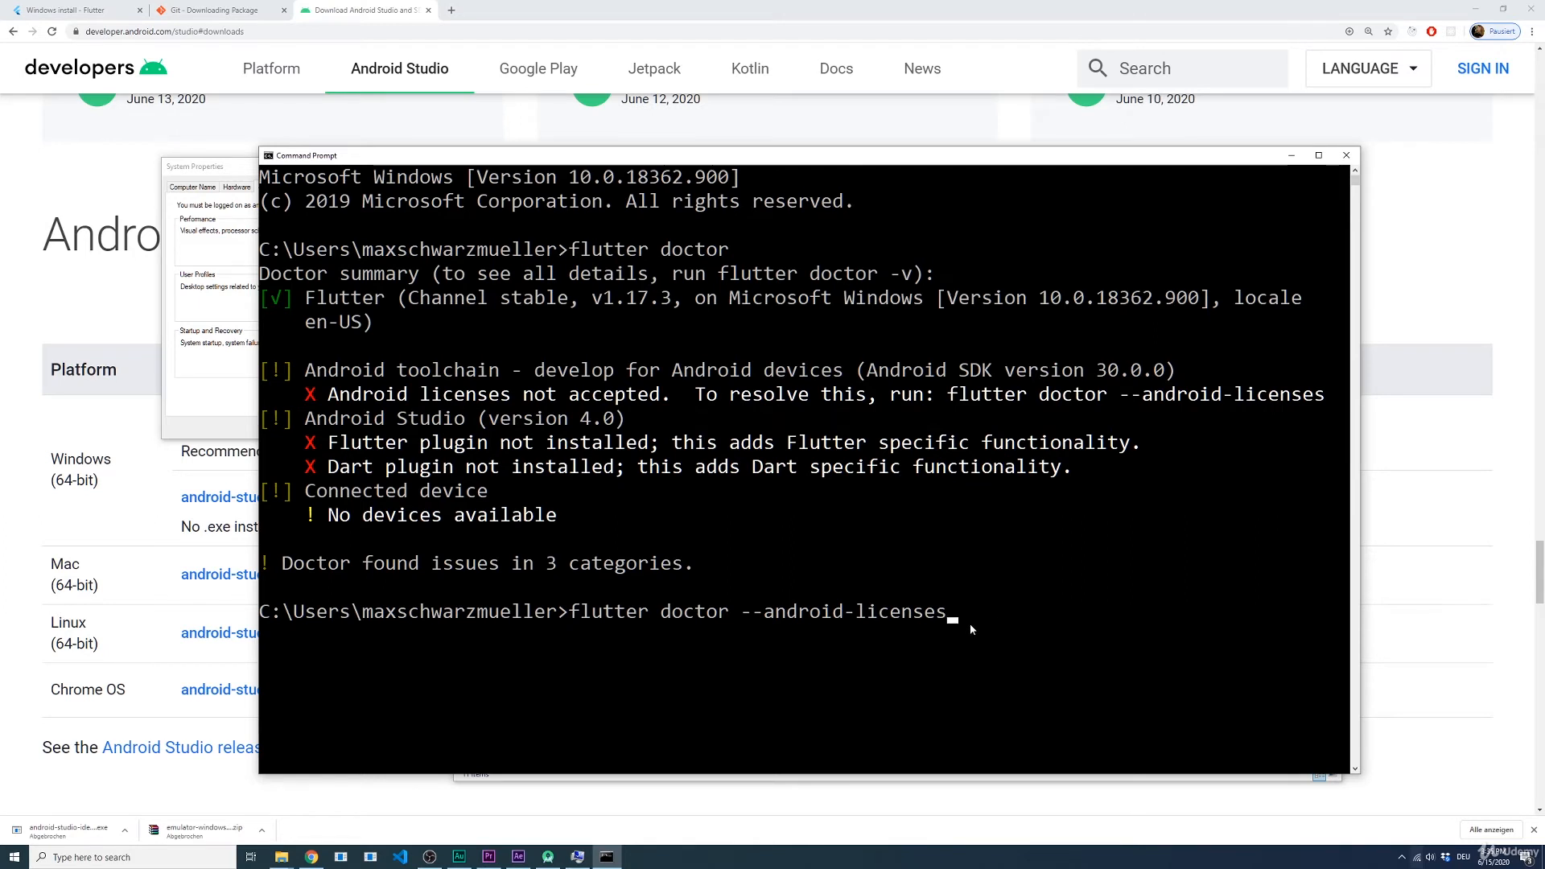
key(Return)
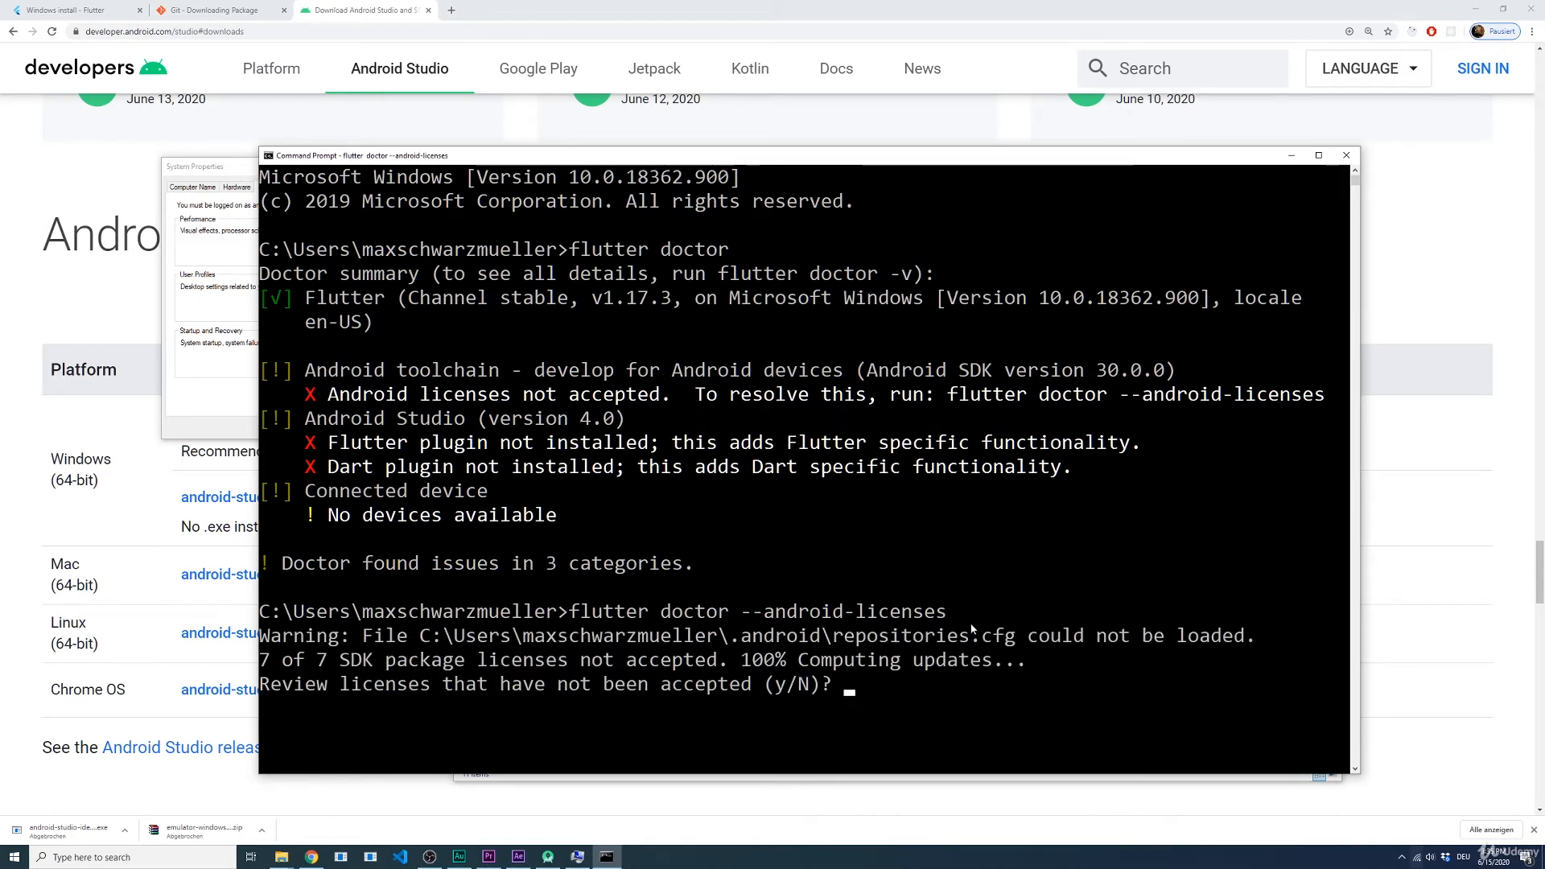
Step: Answer y to review the pending Android SDK package licenses and accept each one with y
text(y)
key(Return)
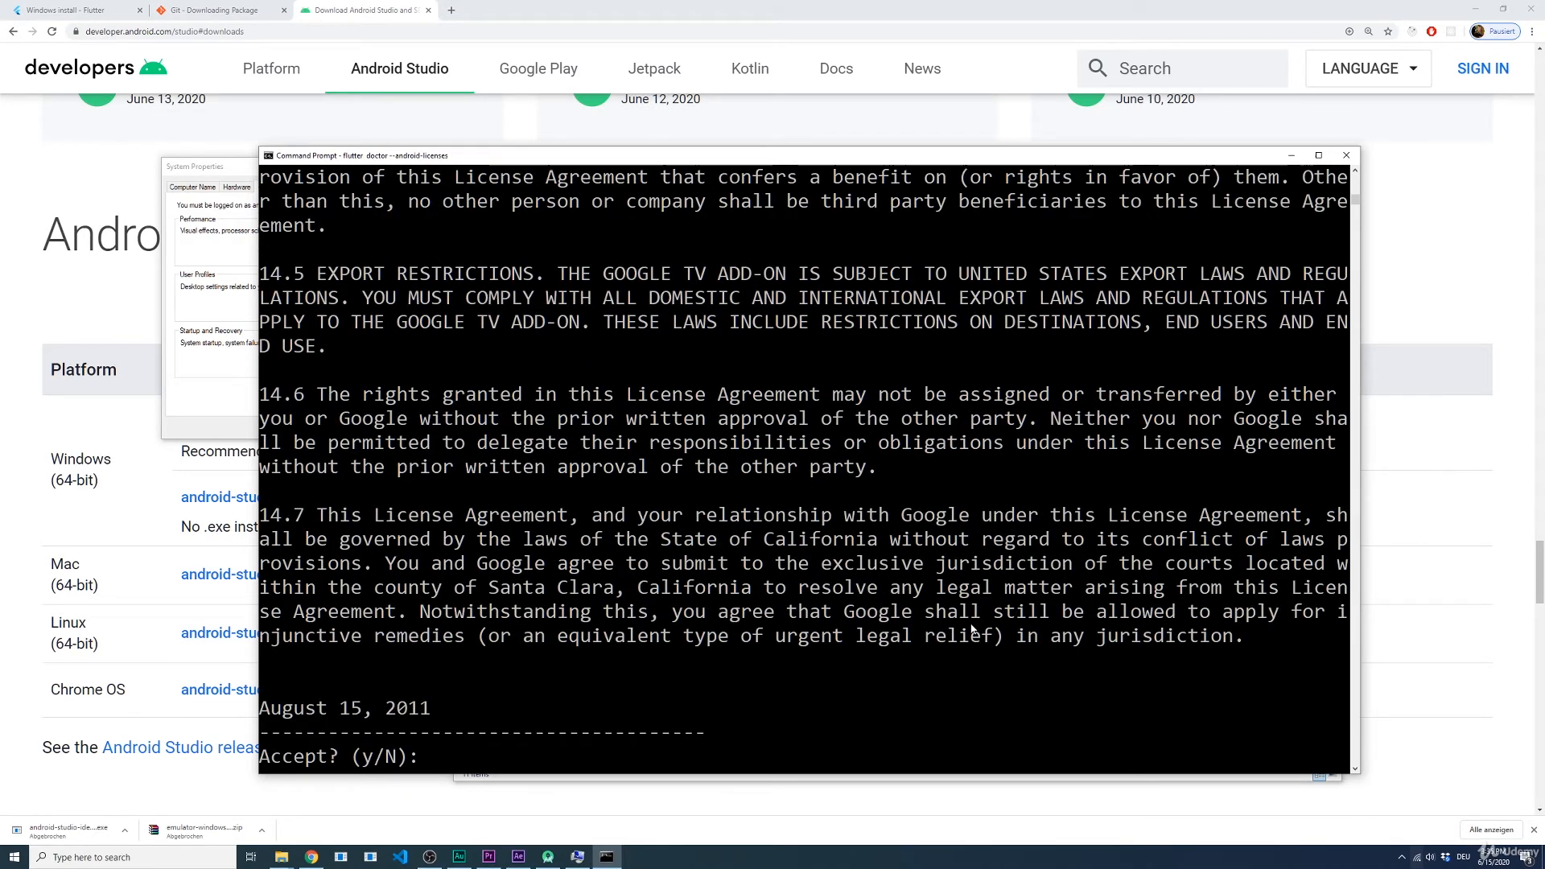
text(y)
key(Return)
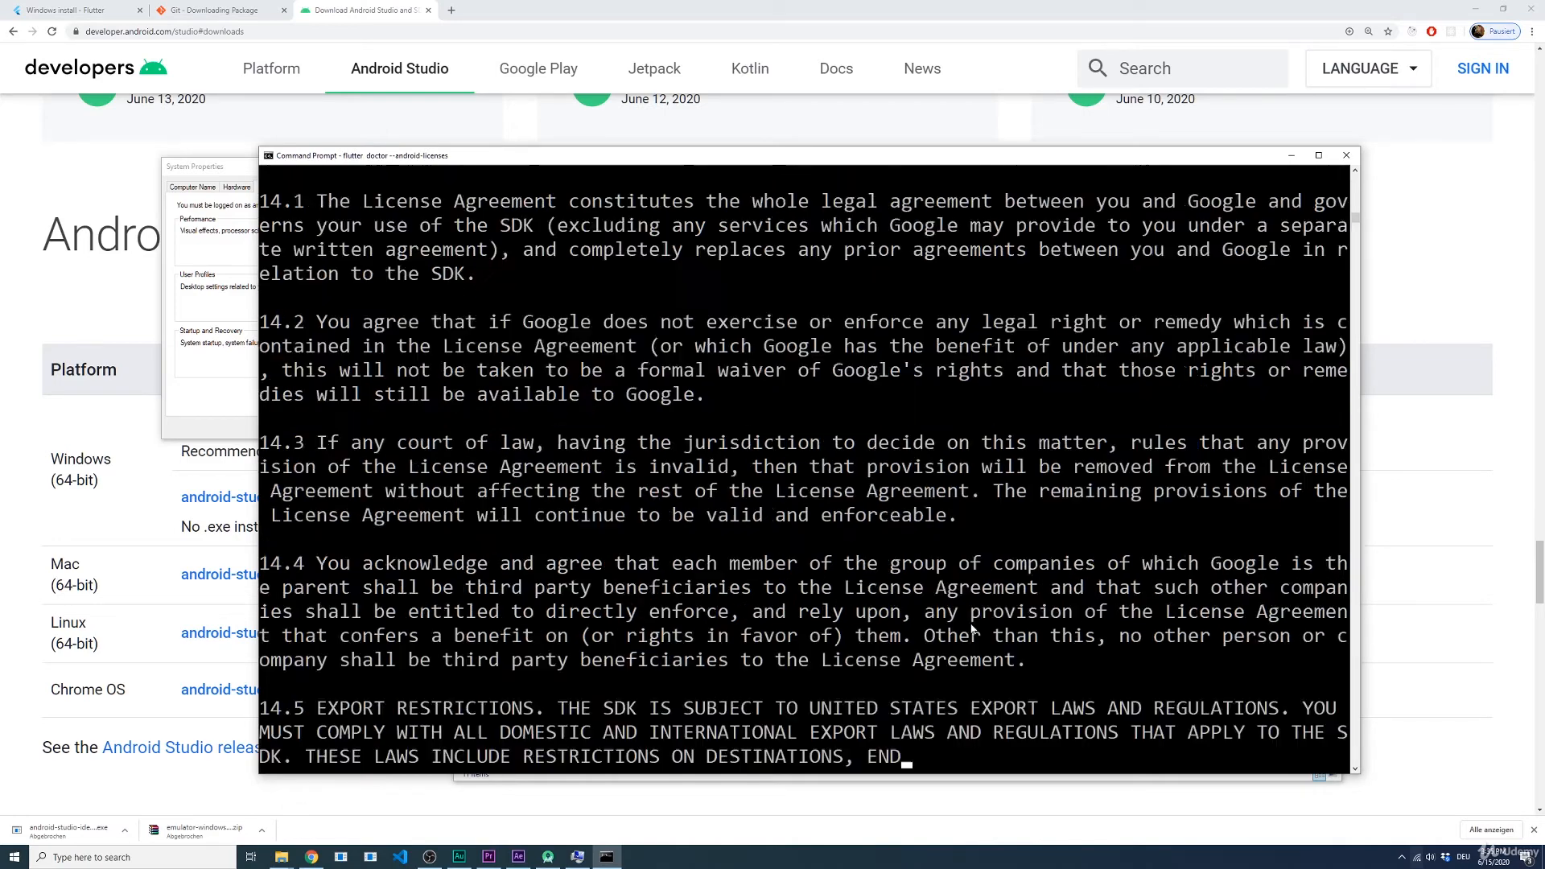
text(y)
key(Return)
text(y)
key(Return)
text(y)
key(Return)
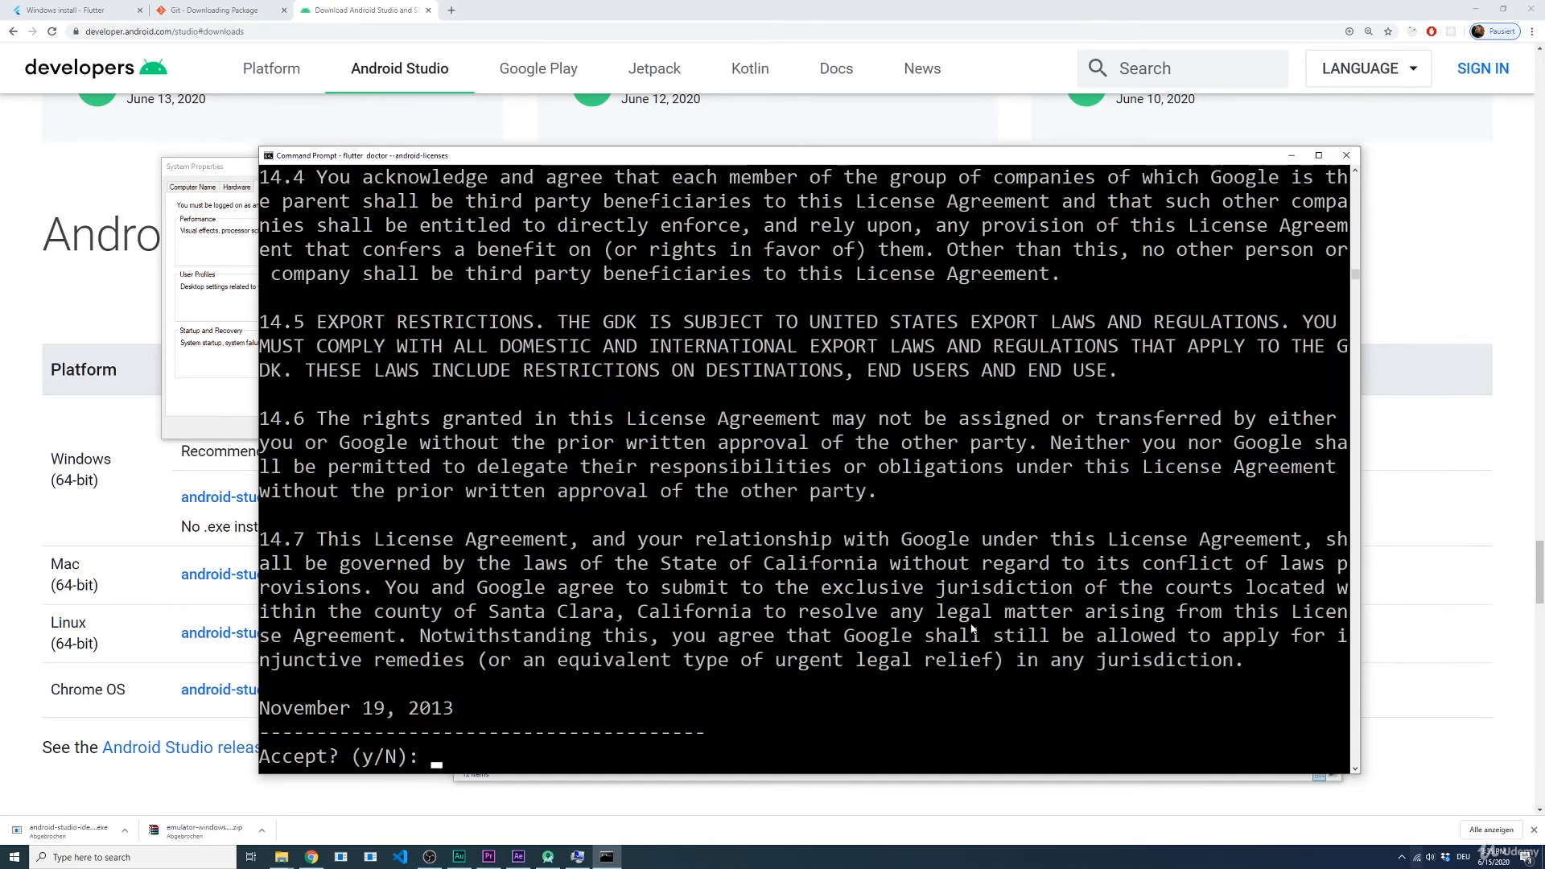
text(y)
key(Return)
text(y)
key(Return)
text(y)
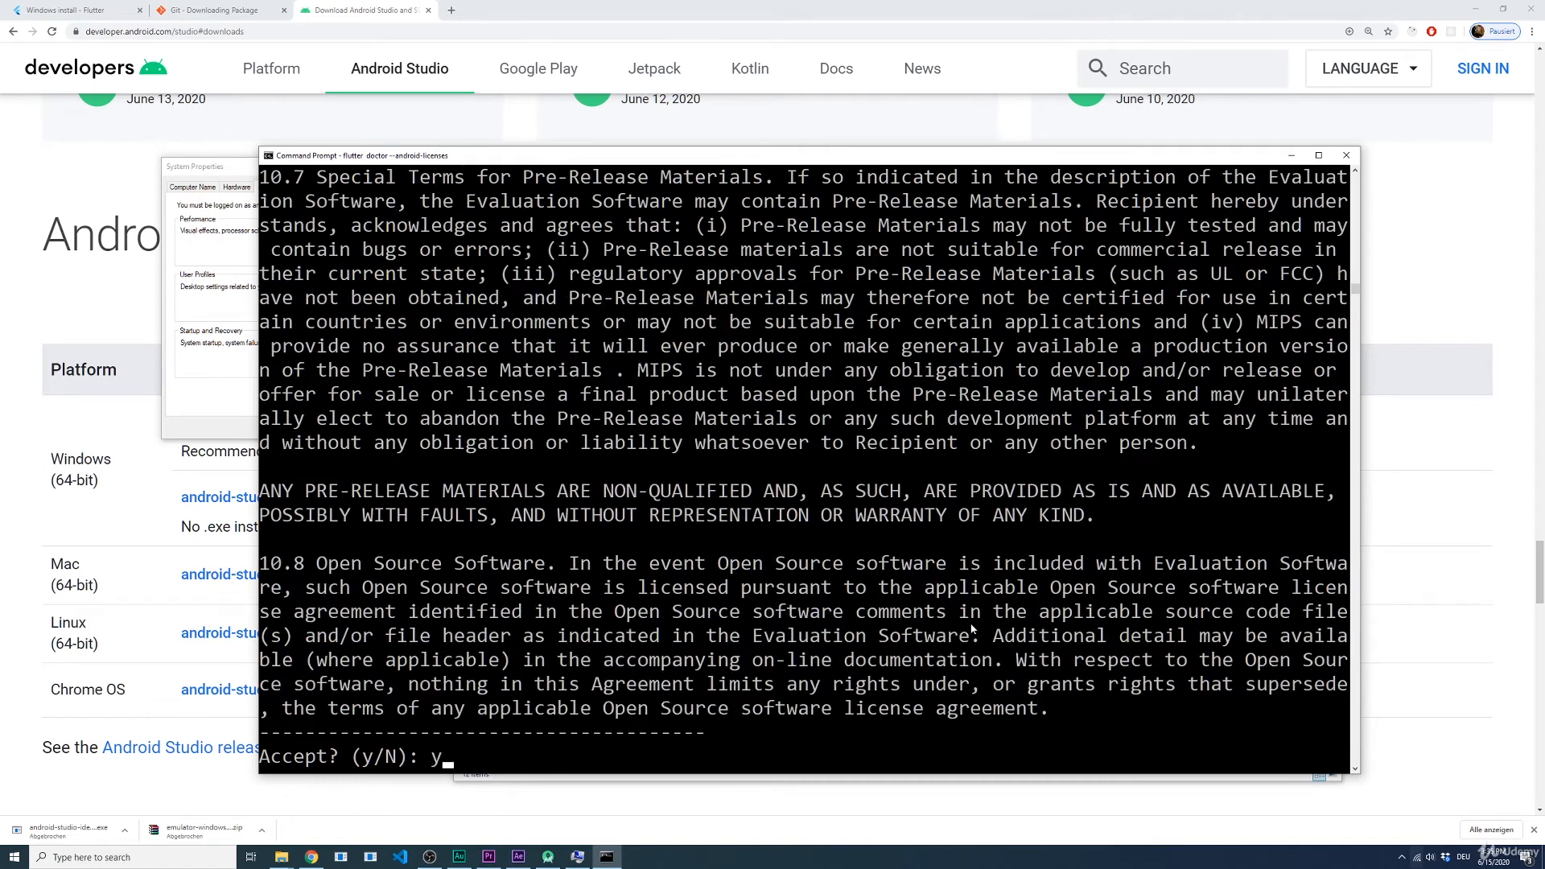
key(Return)
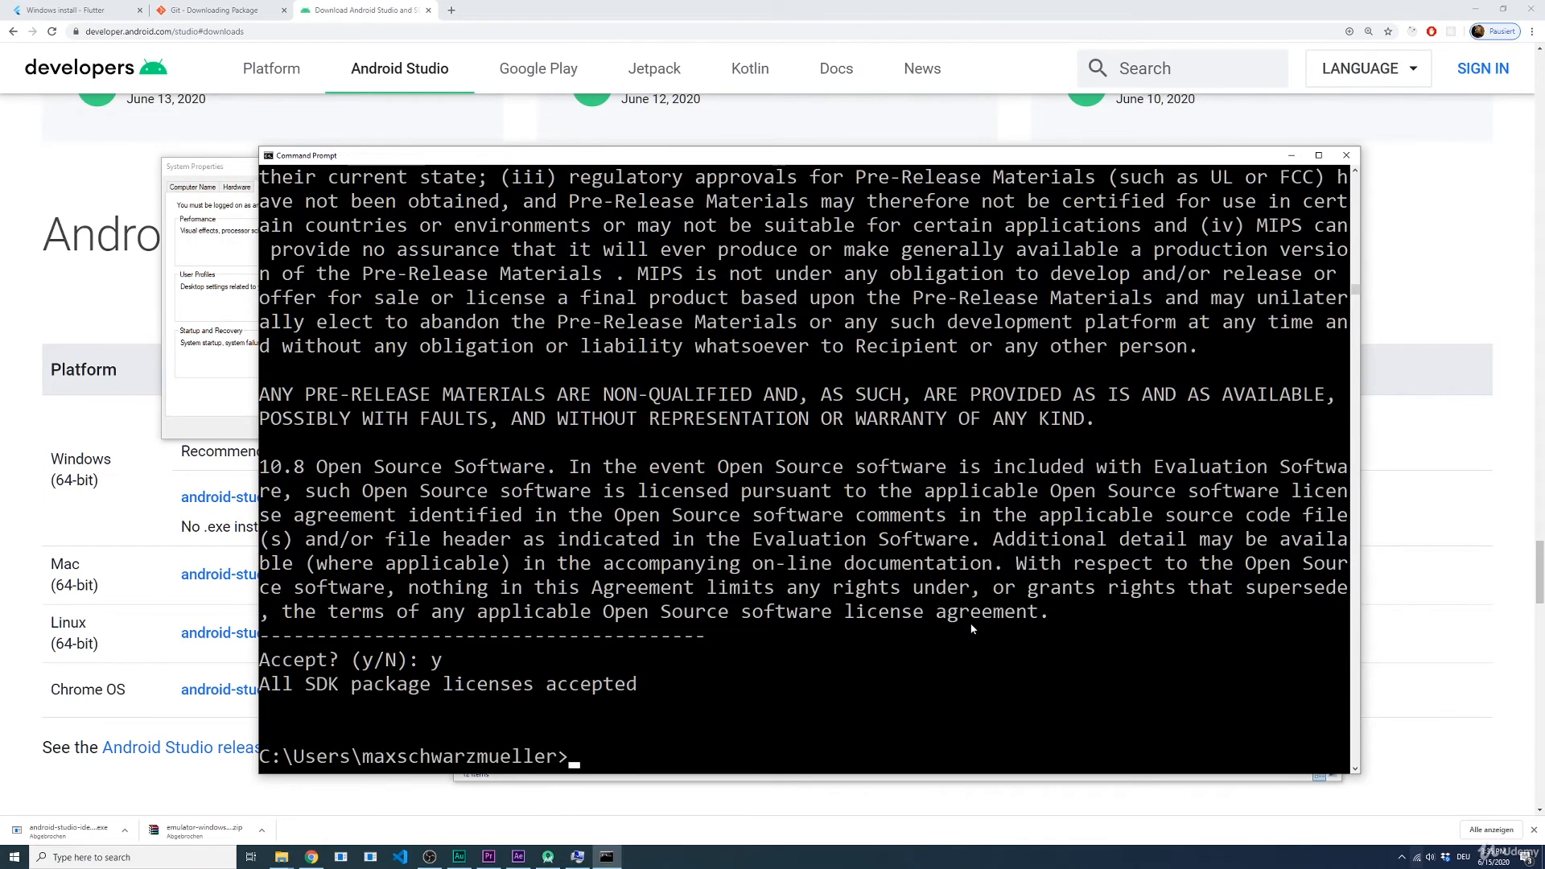
Step: Run flutter doctor again and examine the remaining Android Studio and Connected device entries
text(flutter doctor)
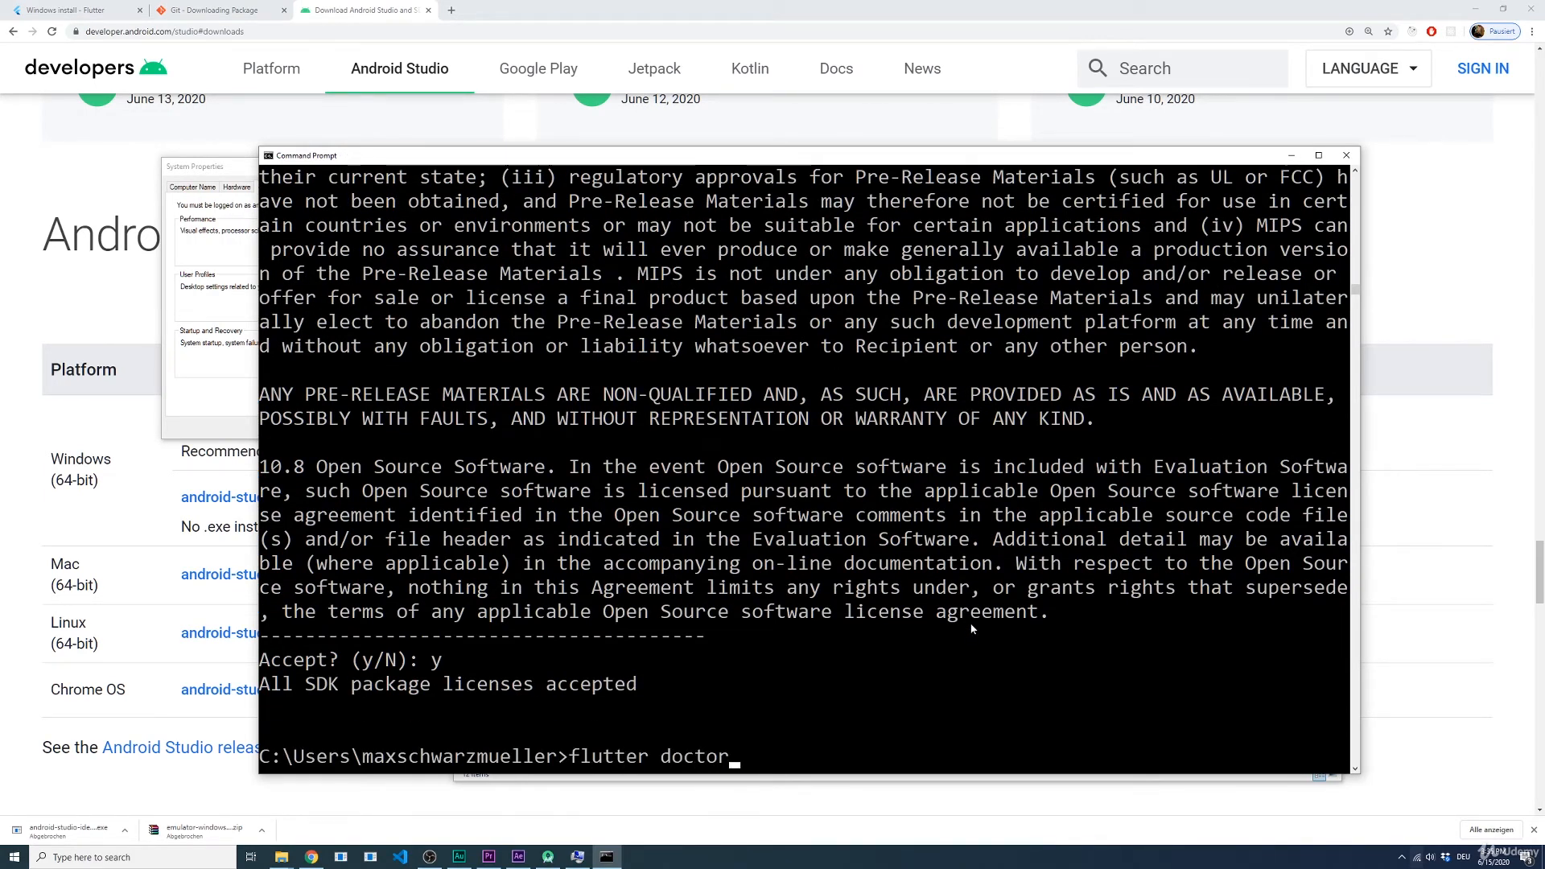
key(Return)
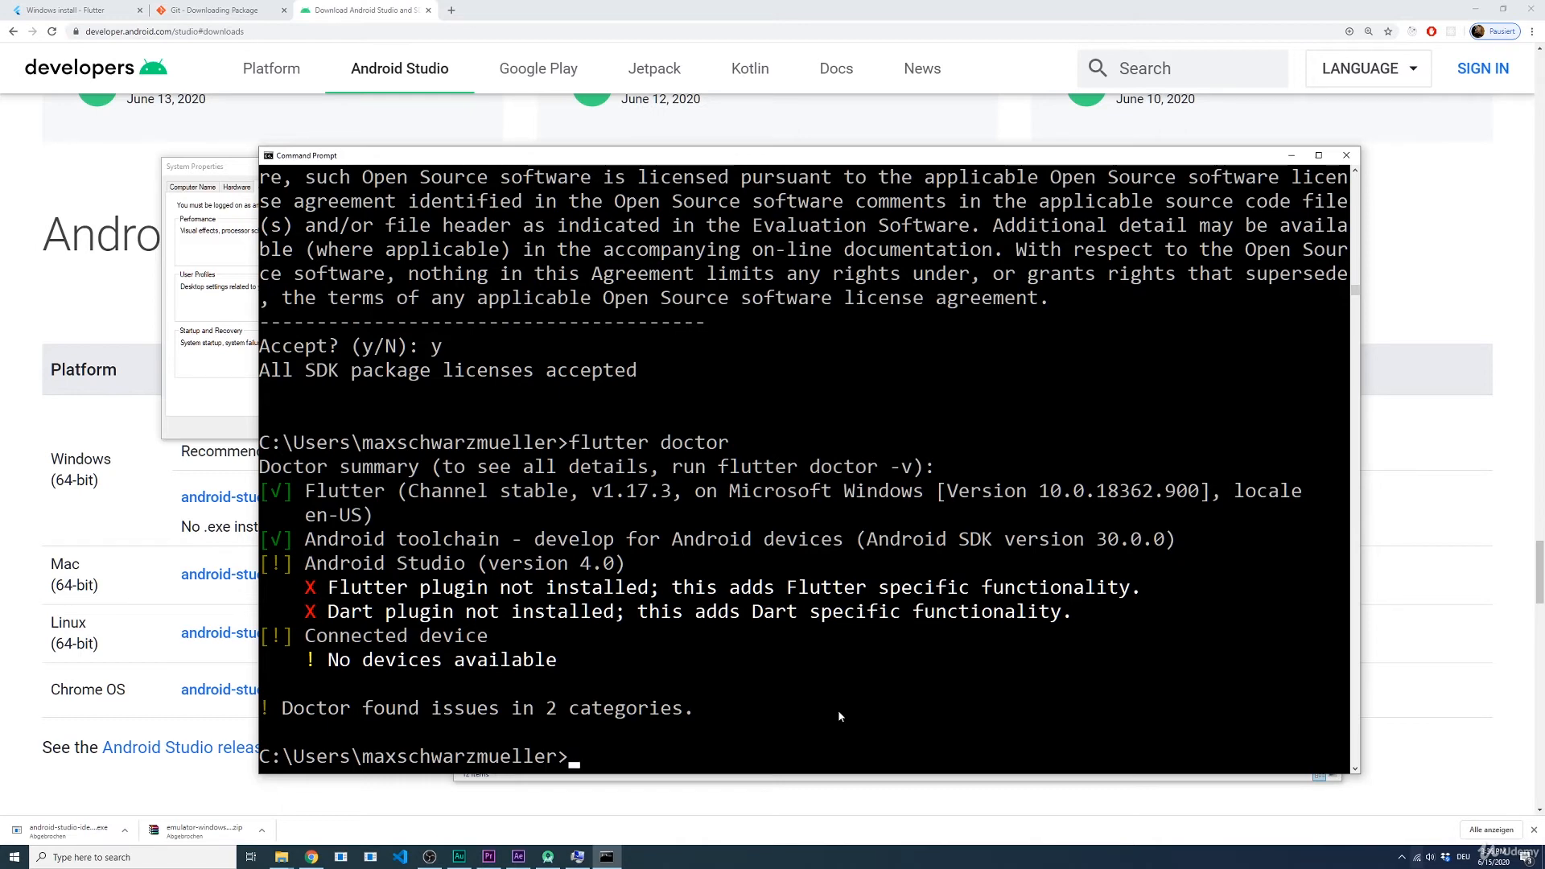
drag(339, 563, 413, 609)
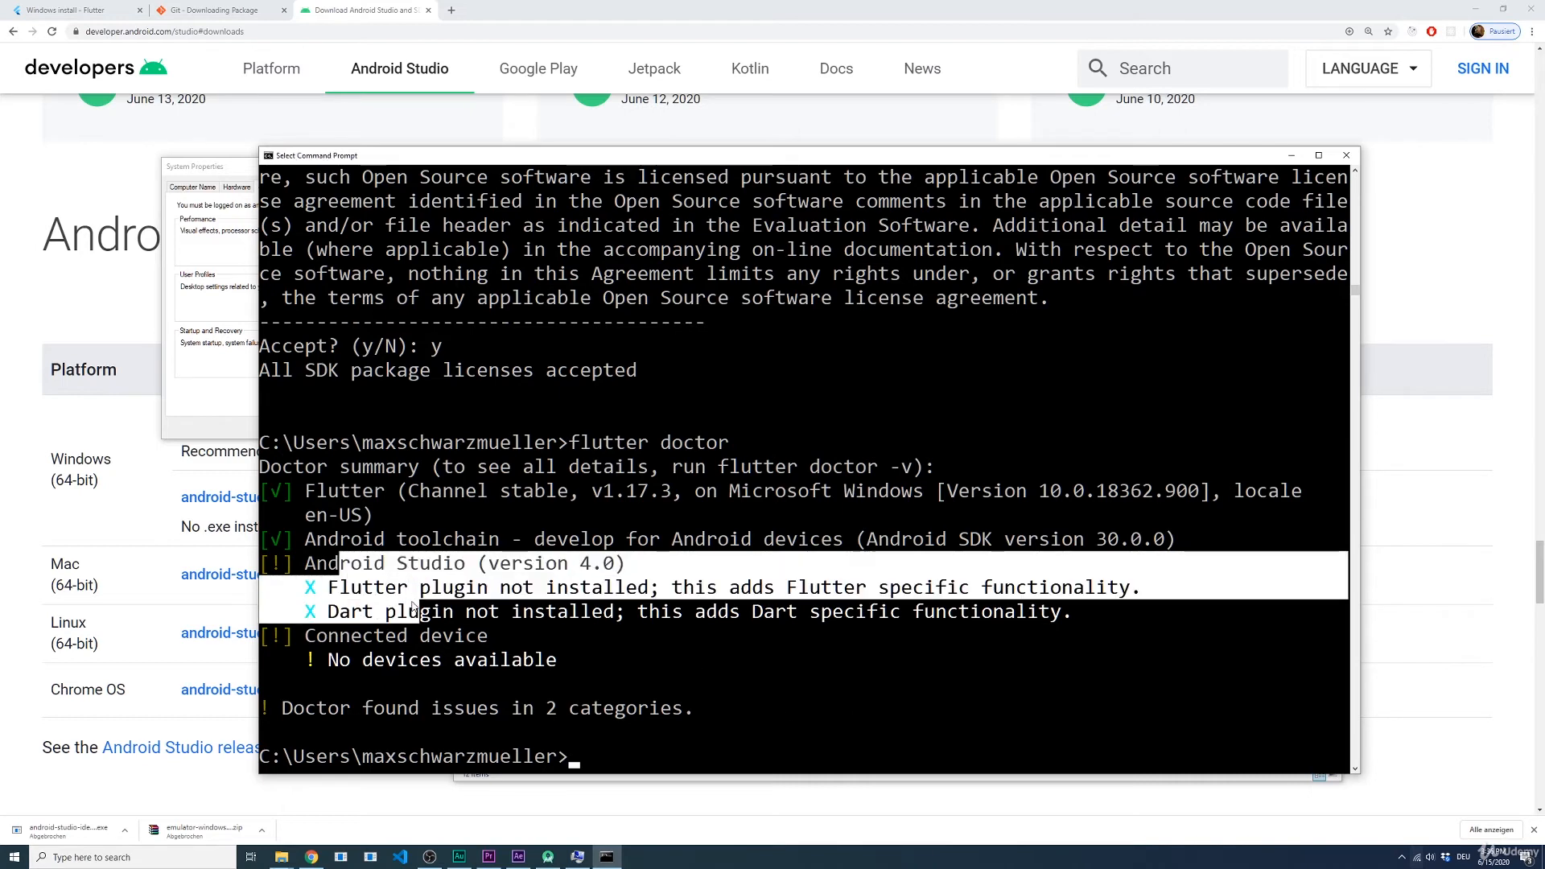
click(458, 617)
drag(323, 633, 570, 675)
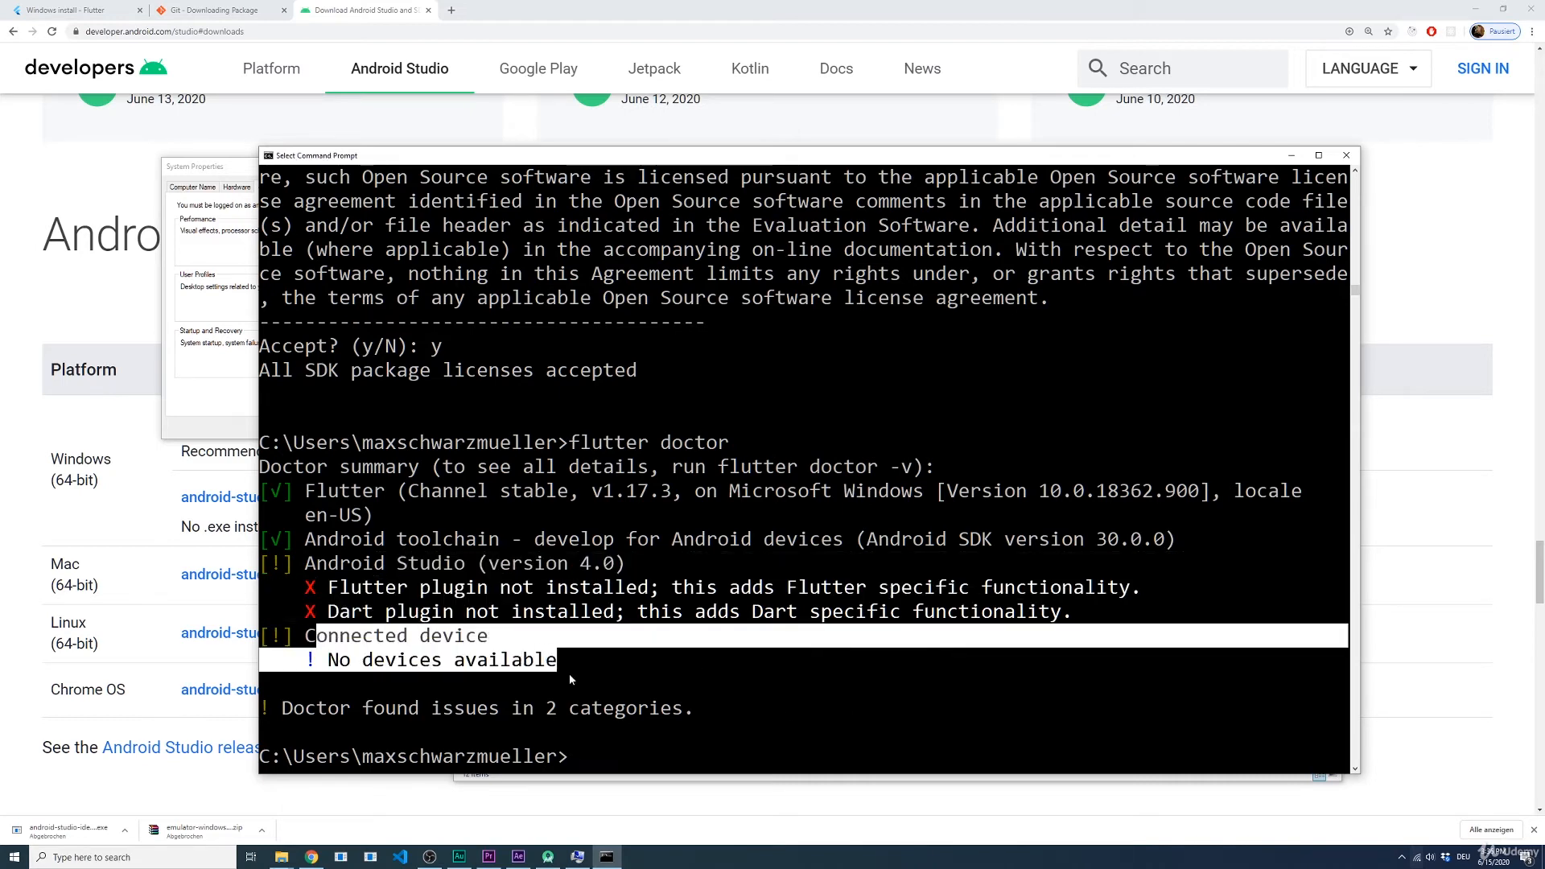
click(575, 659)
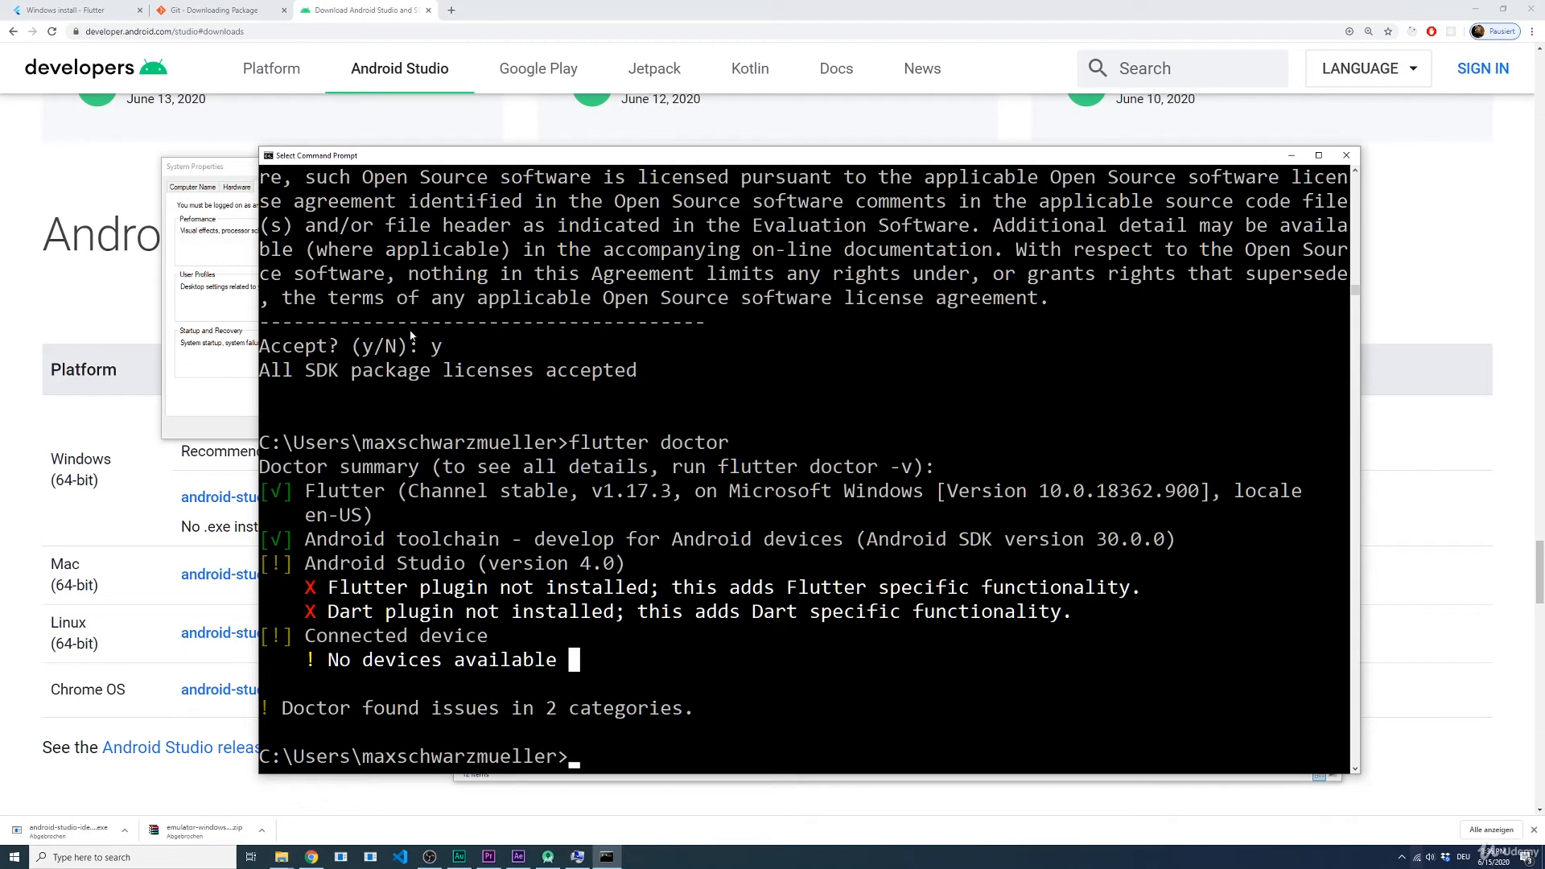
Step: Review the Android device and Android emulator setup sections of Flutter's Windows install page in the browser
click(66, 14)
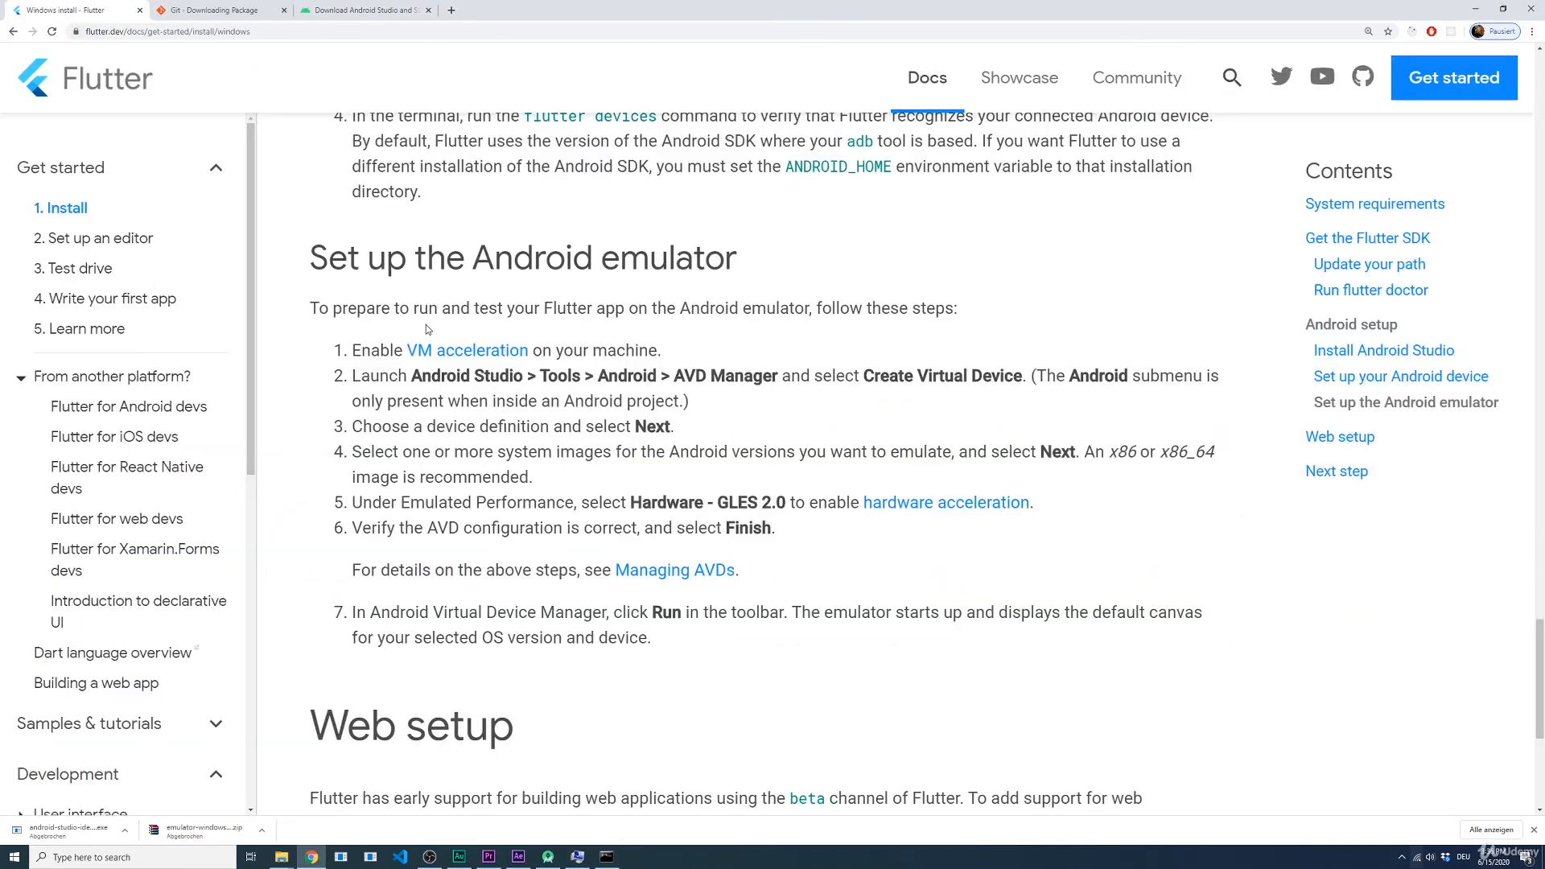
scroll(358, 338, up, 3)
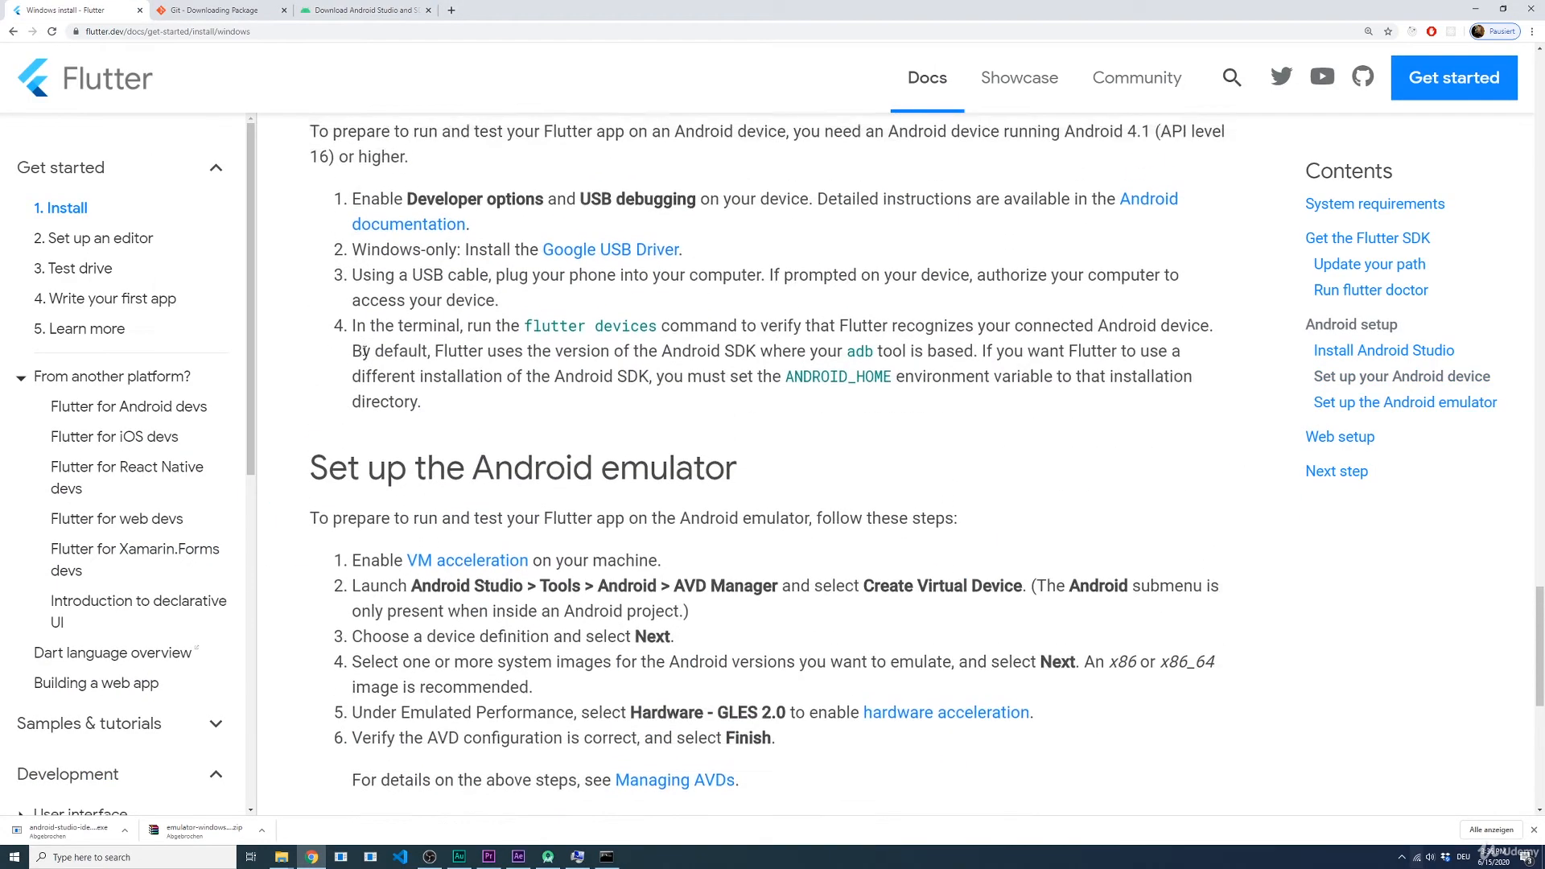
scroll(365, 350, up, 4)
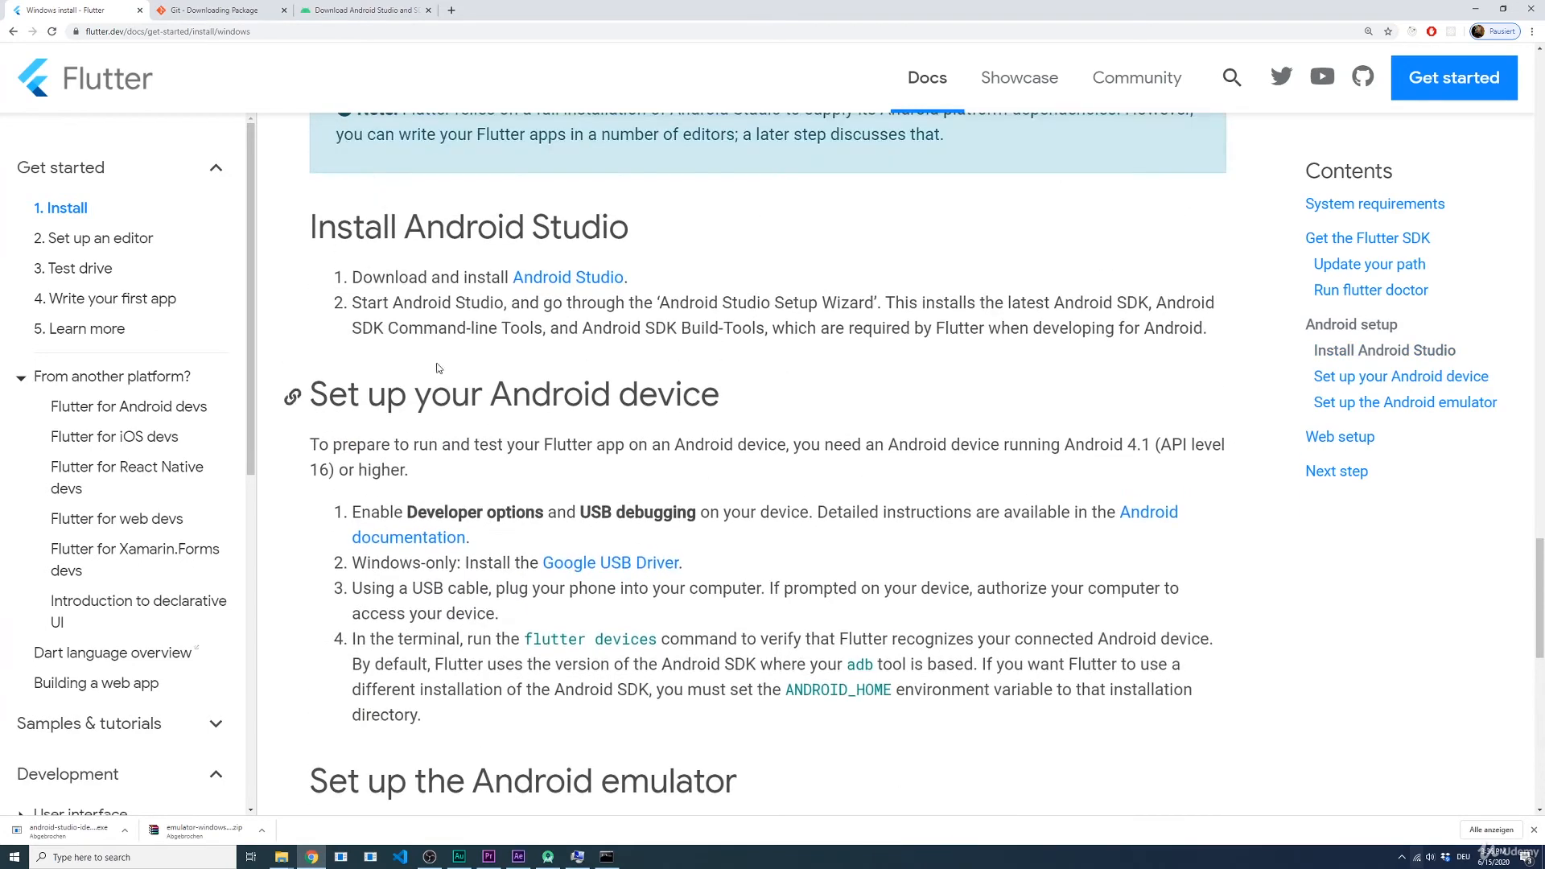
scroll(439, 368, down, 2)
drag(724, 277, 354, 274)
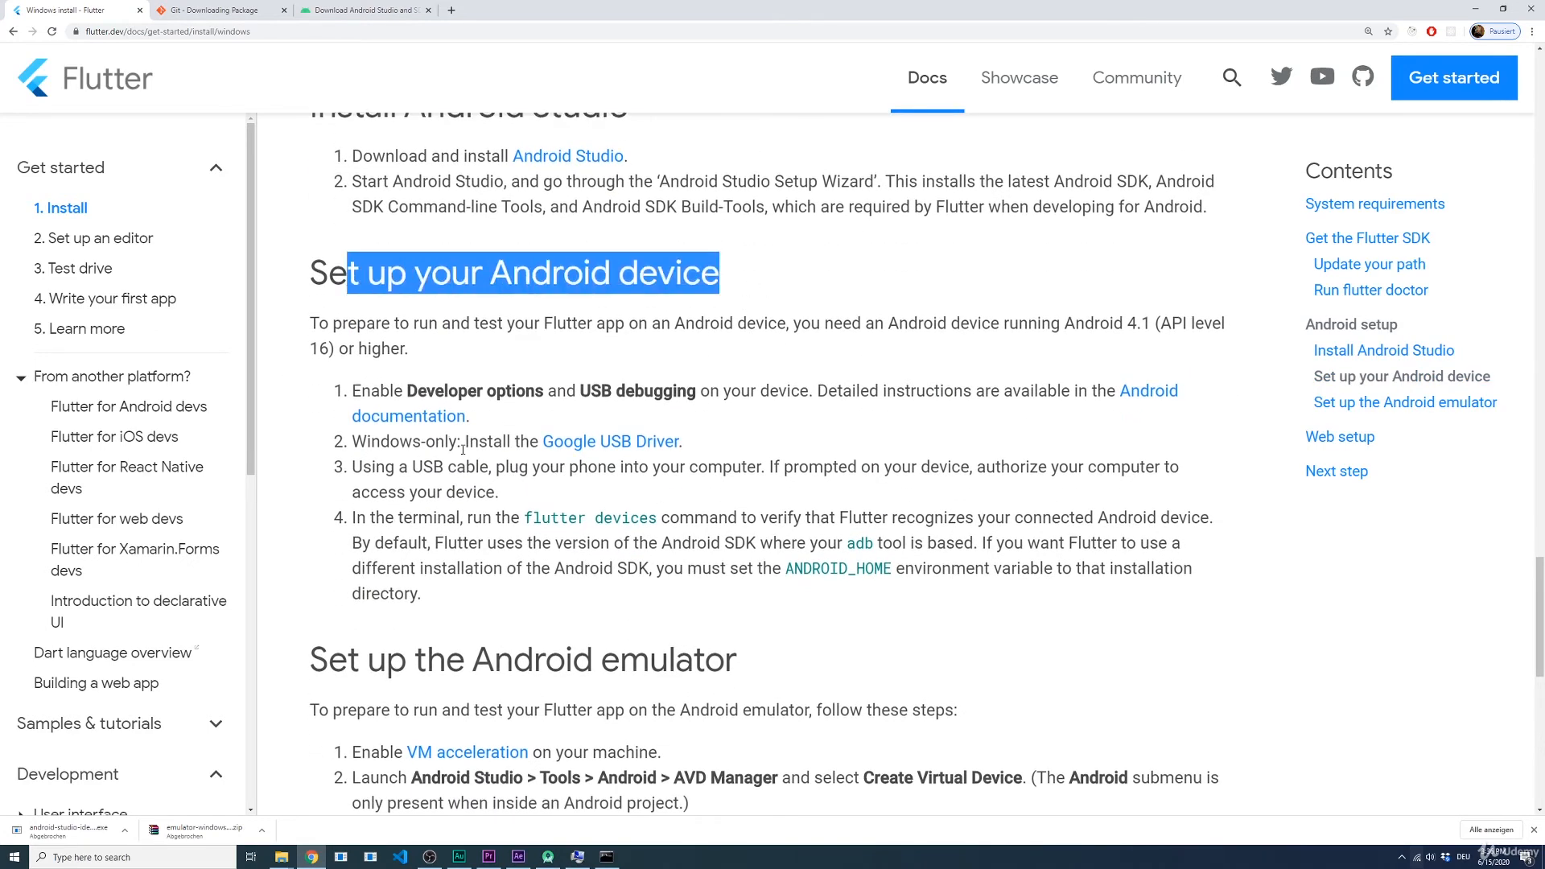
scroll(354, 274, down, 1)
drag(736, 621, 362, 617)
click(826, 641)
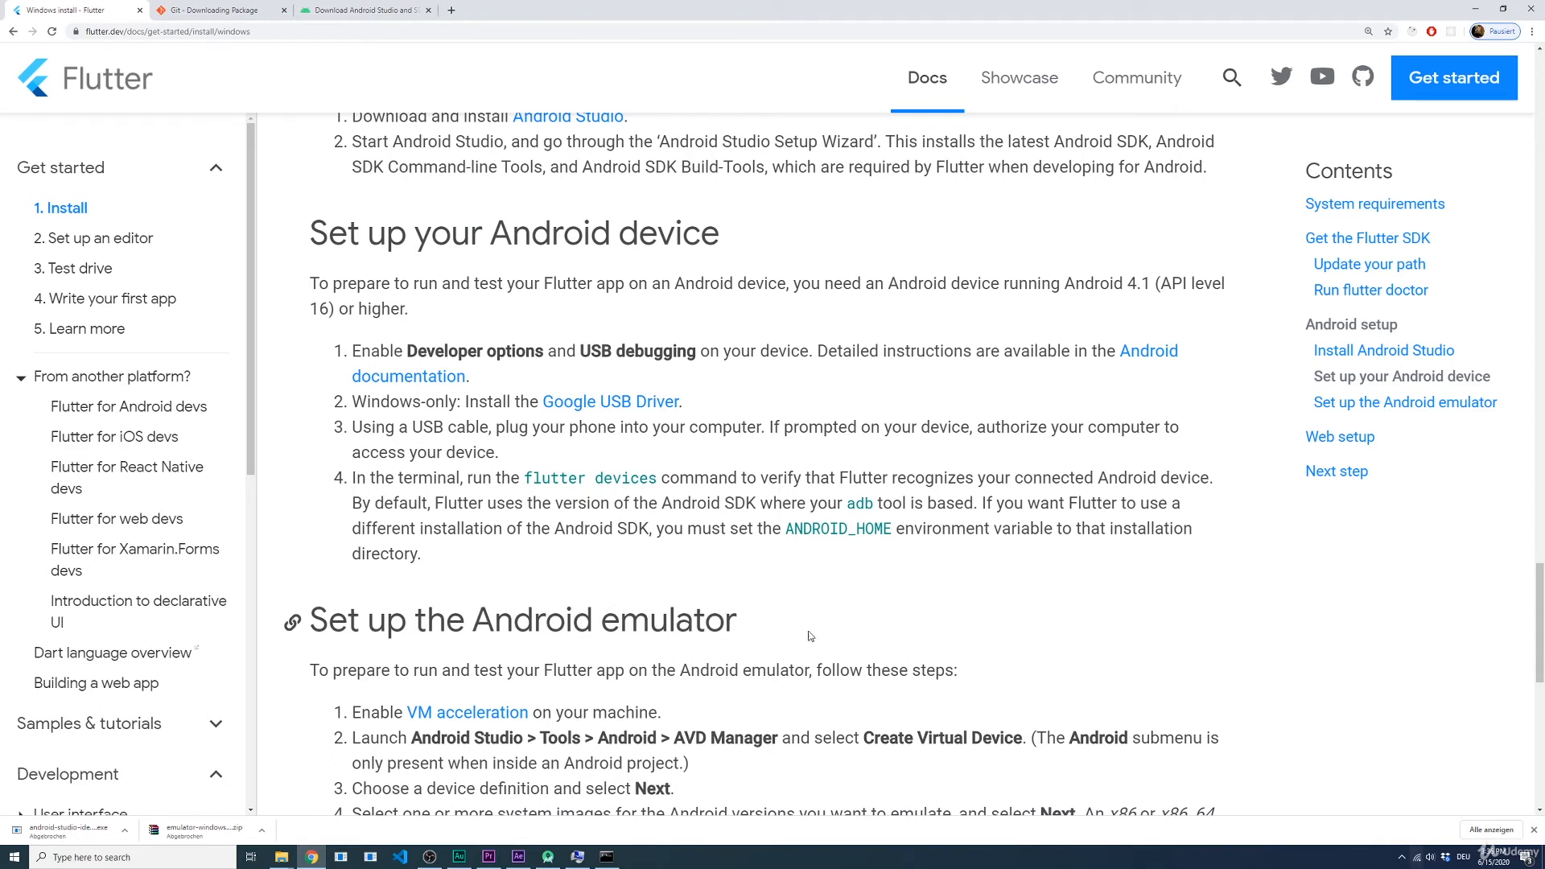
drag(729, 245, 342, 252)
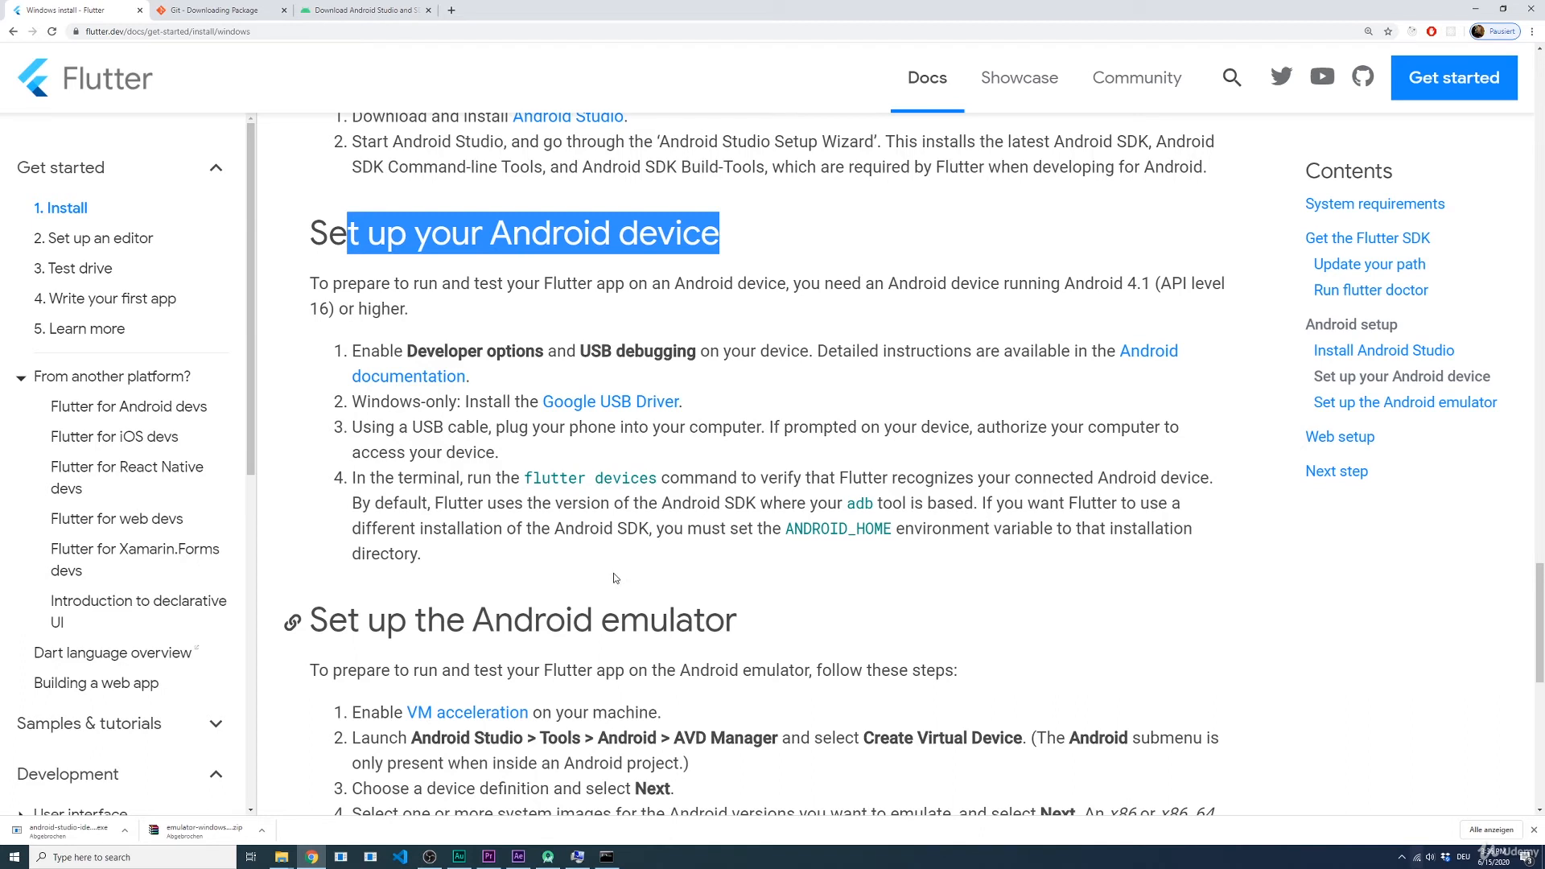
click(735, 378)
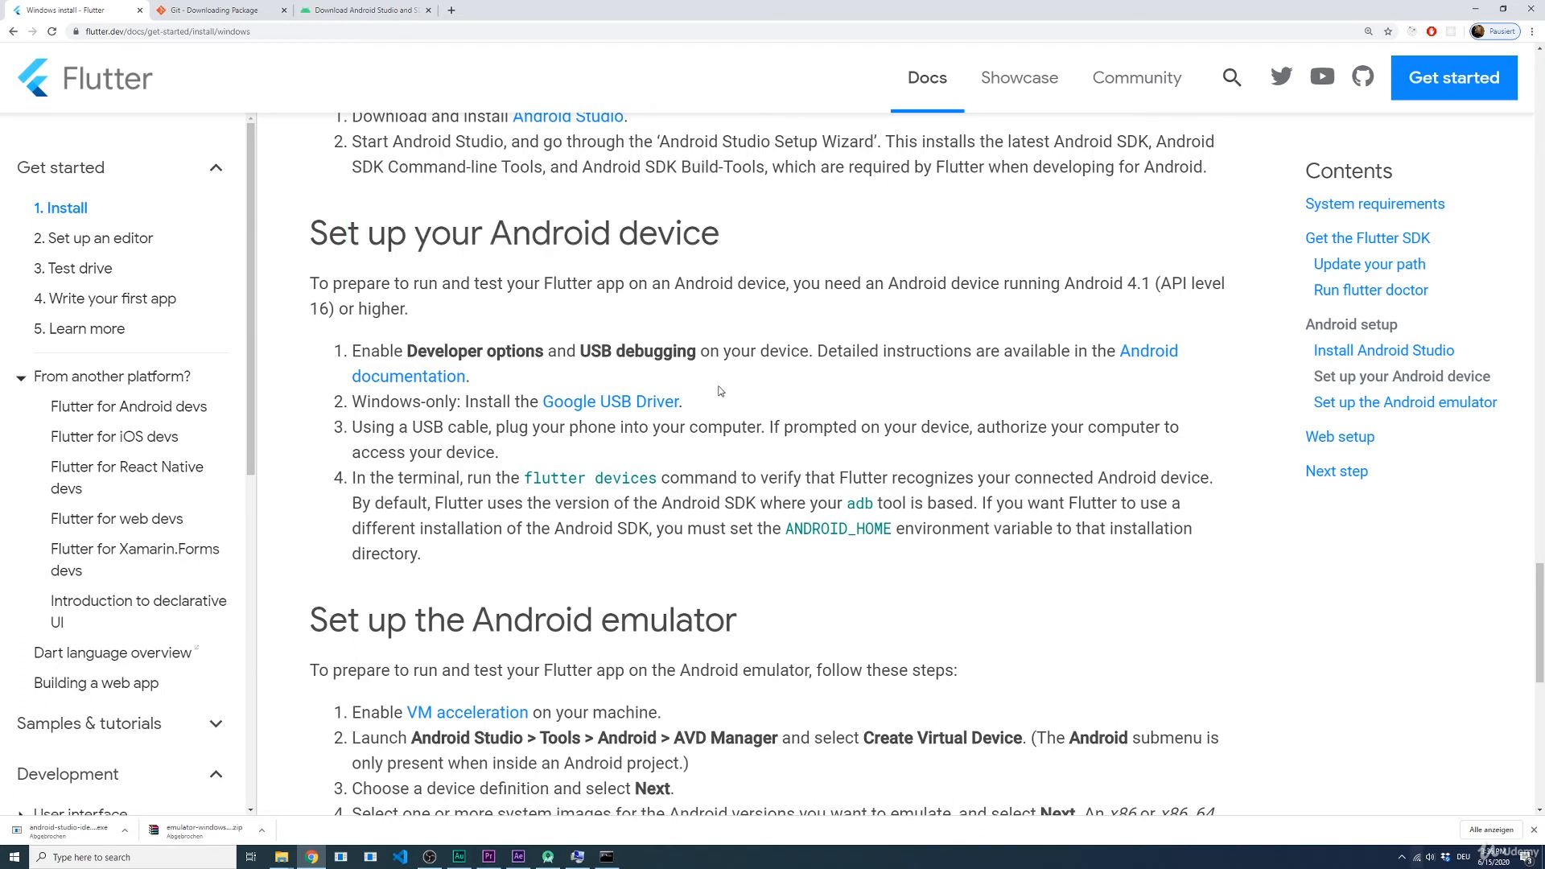
Step: Open the linked Google USB Driver page in a new tab, review its ZIP download and SDK Manager instructions, and return to the emulator setup section
middle_click(599, 410)
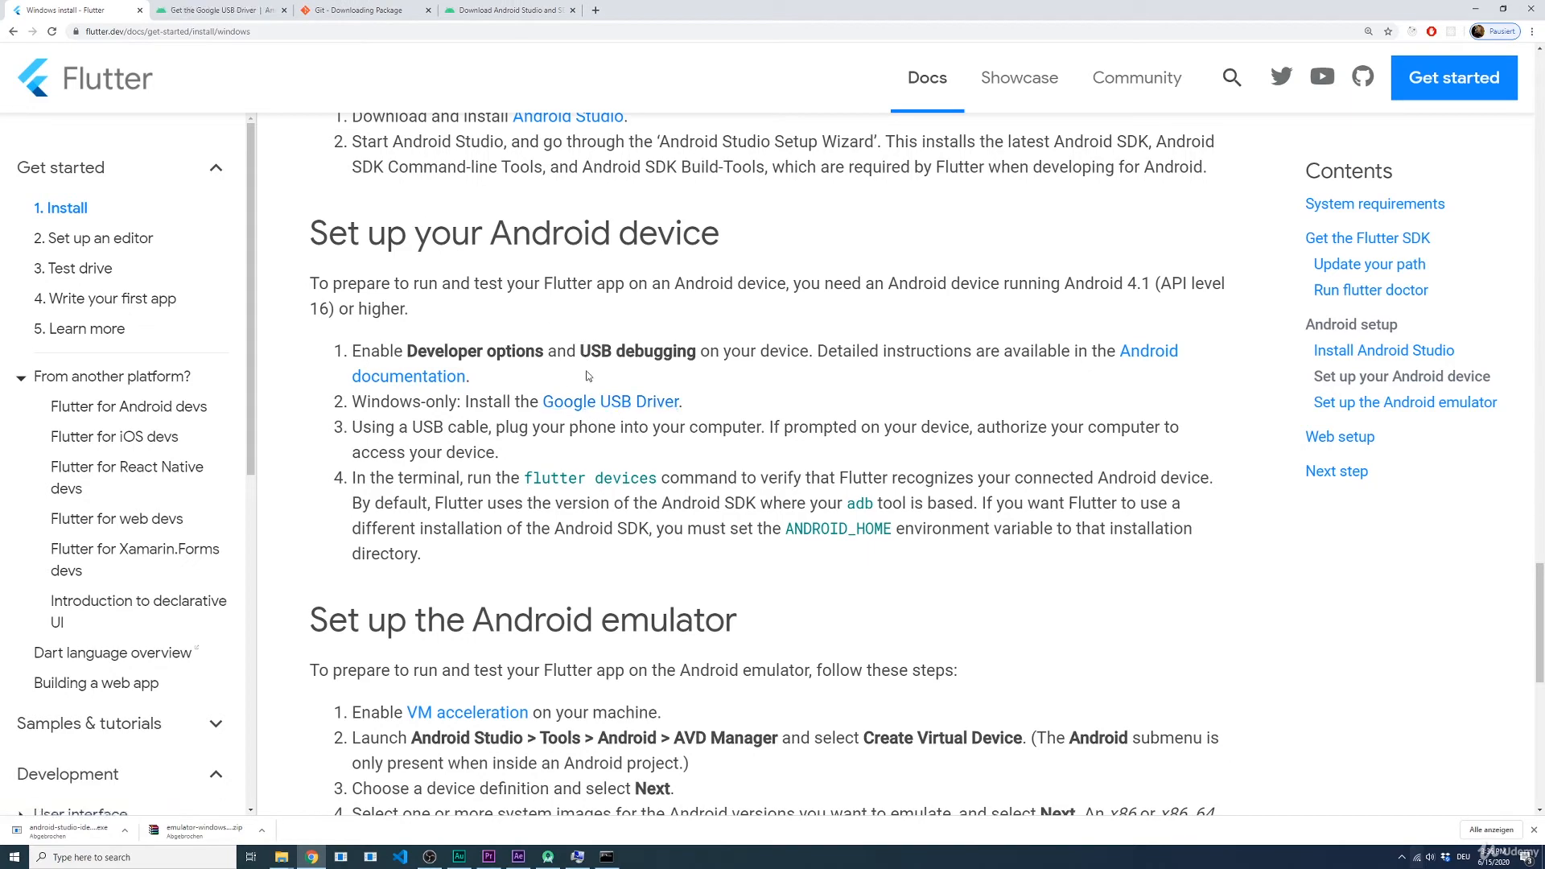
click(226, 15)
scroll(483, 330, down, 4)
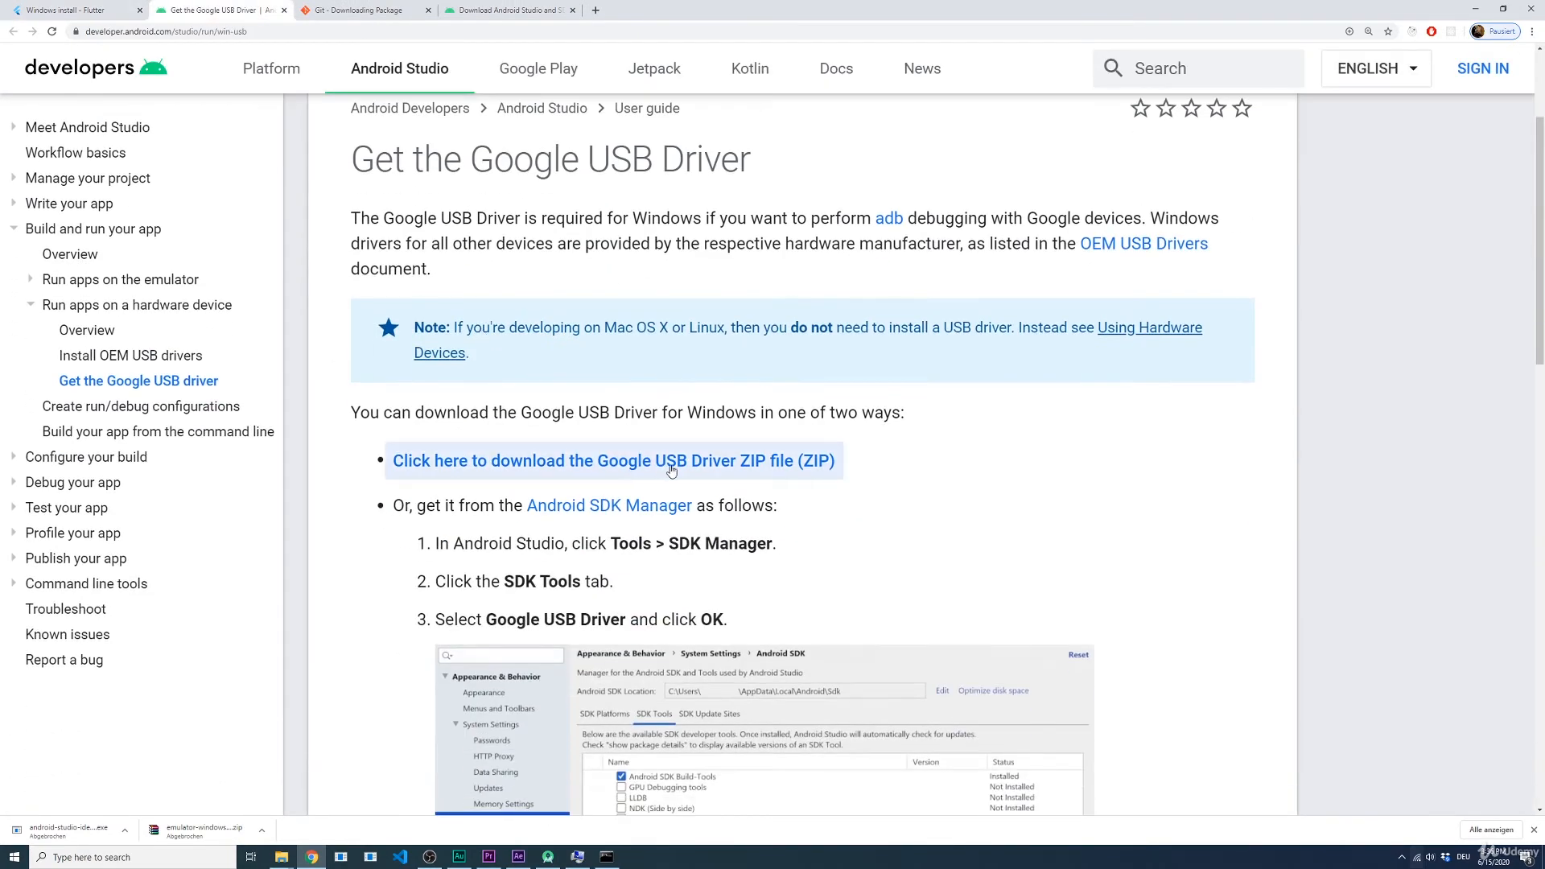
scroll(797, 390, down, 4)
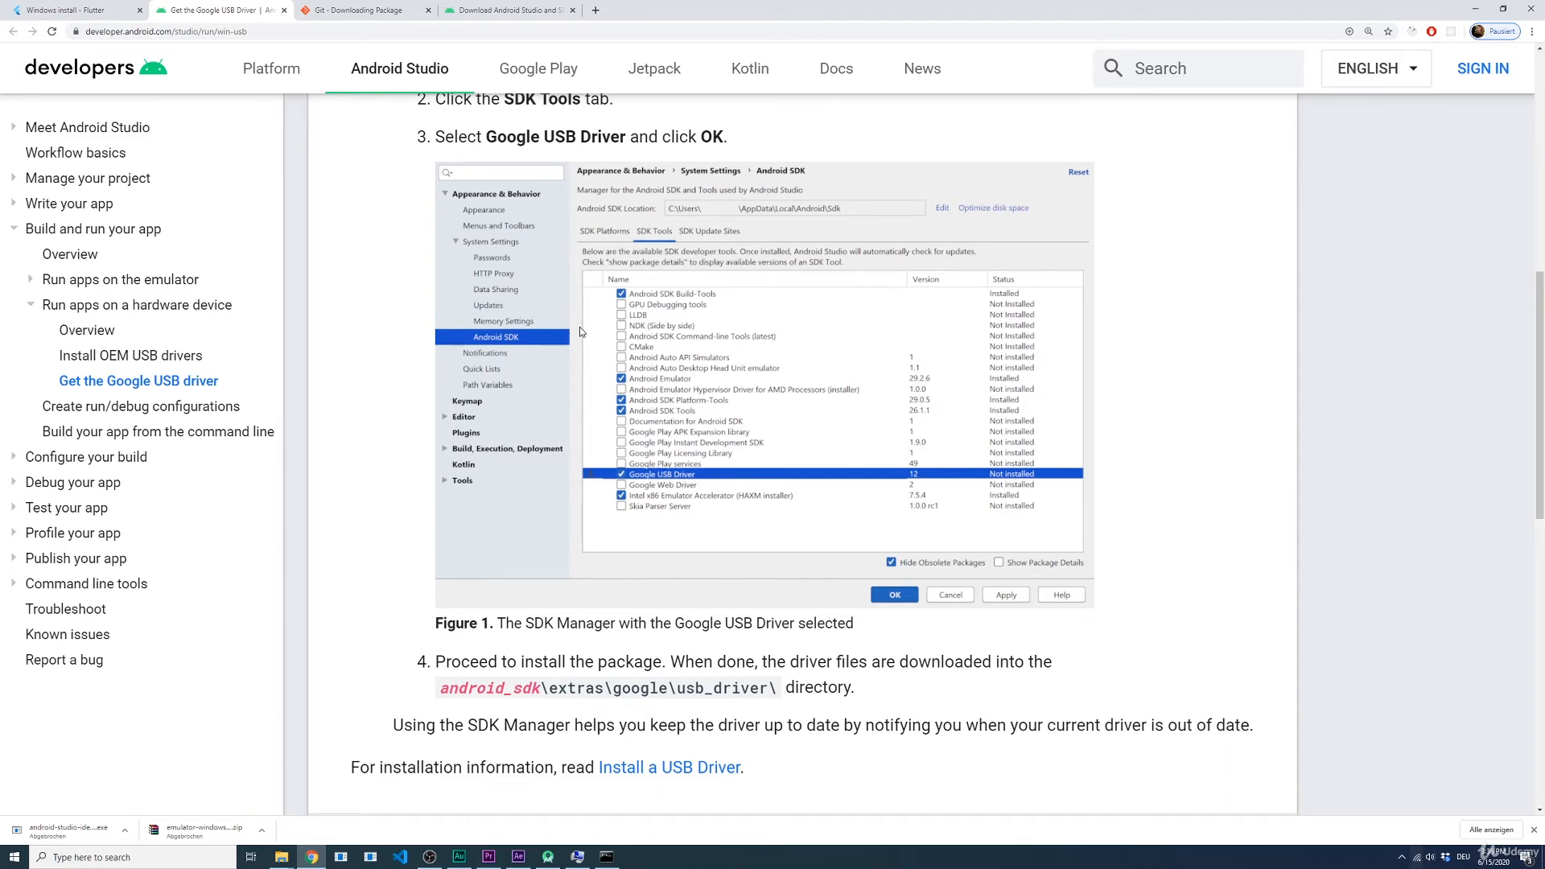
scroll(579, 325, up, 3)
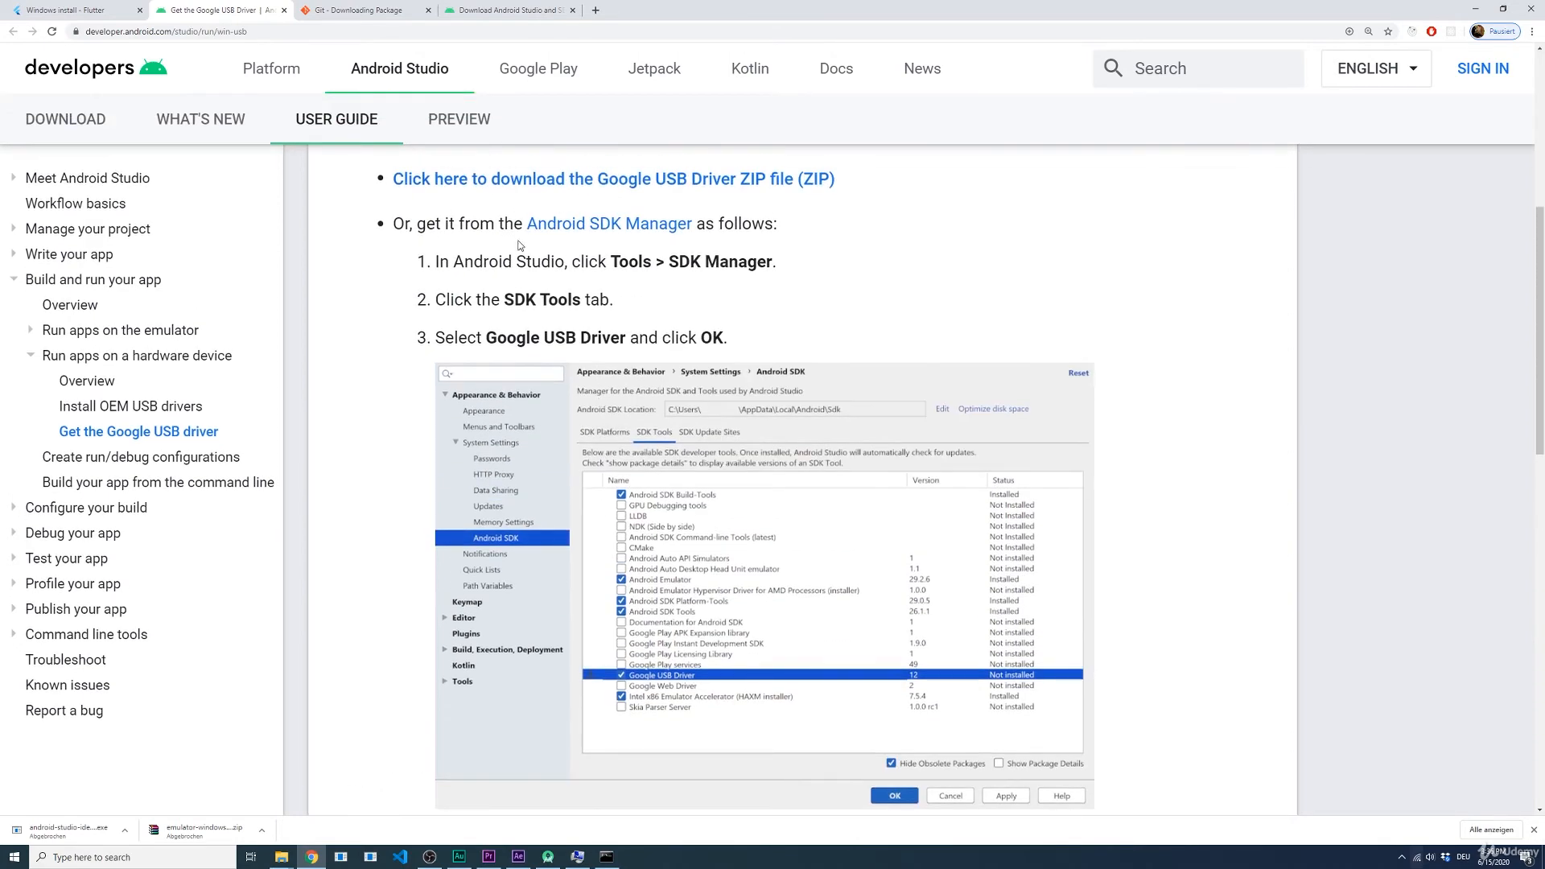
scroll(559, 262, down, 3)
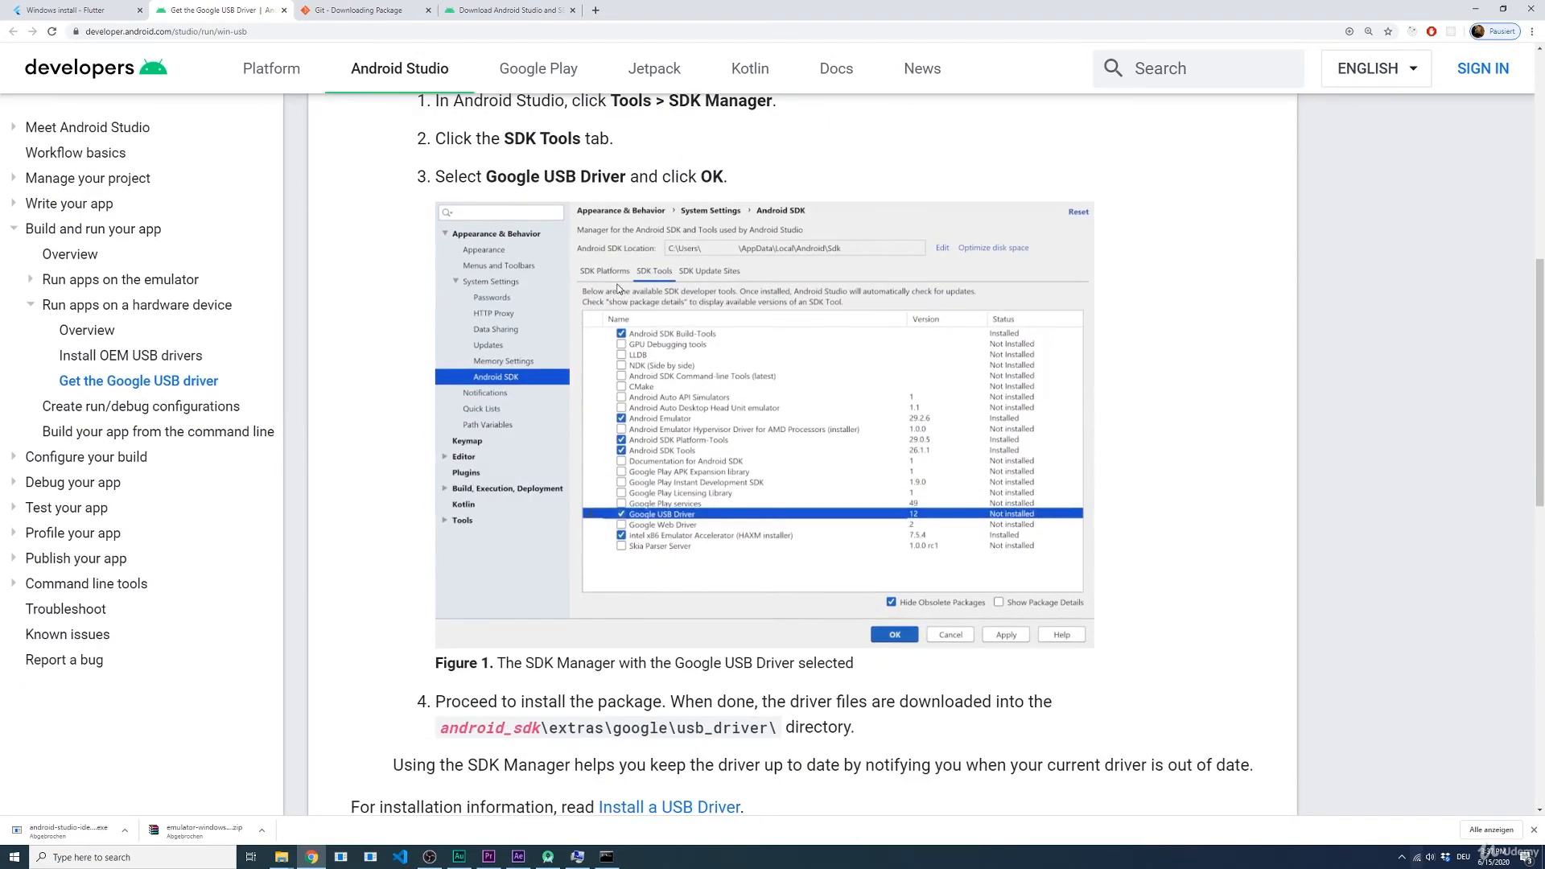
scroll(564, 273, up, 3)
scroll(615, 288, down, 2)
key(ctrl+w)
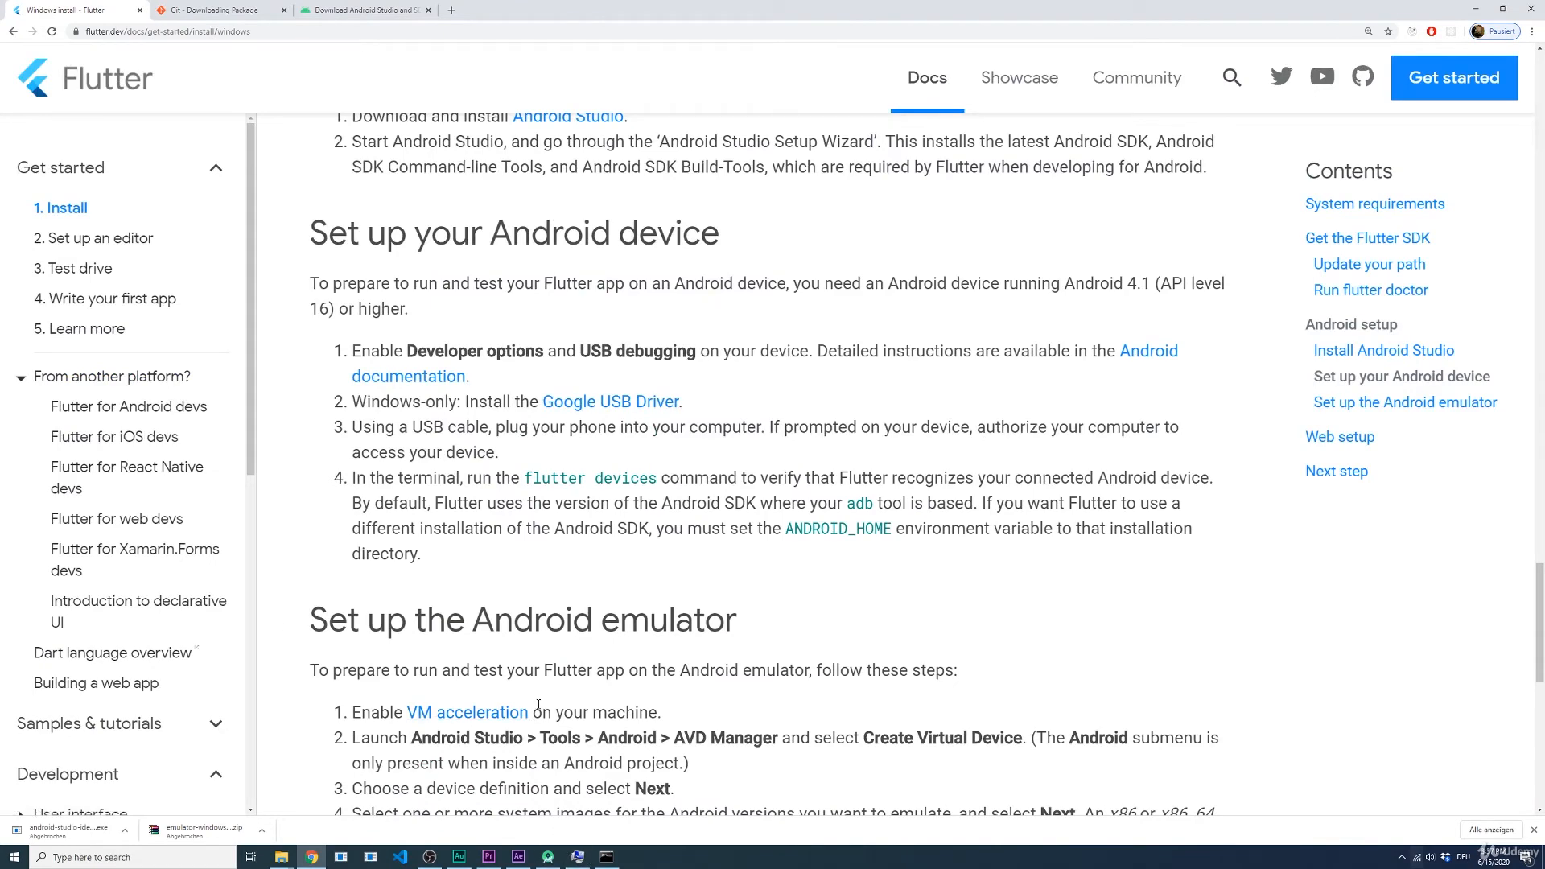
scroll(538, 703, down, 4)
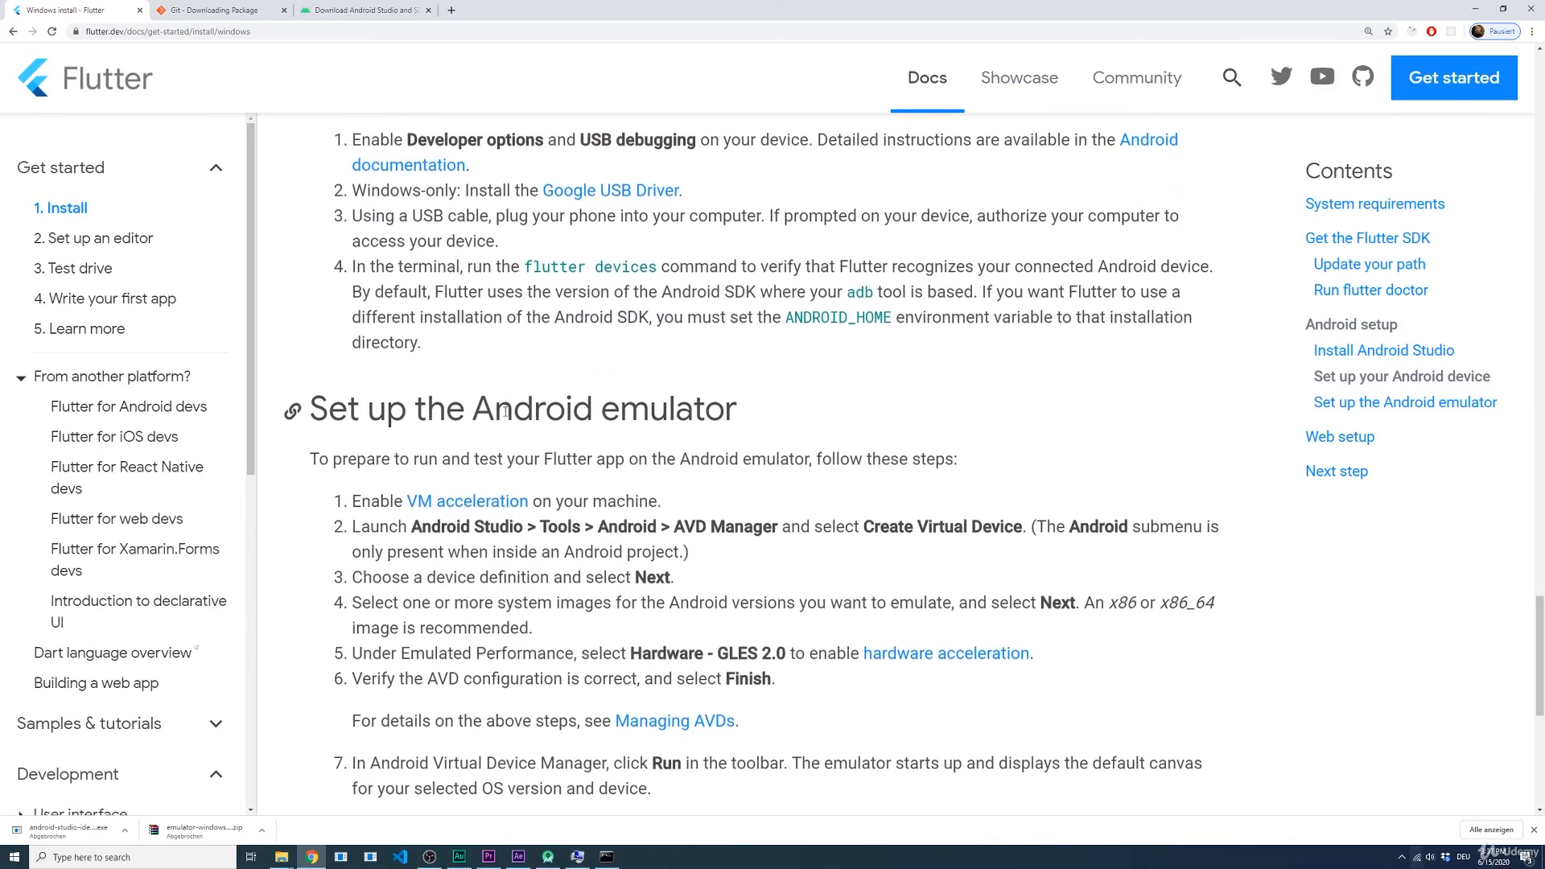
Step: Switch to Android Studio's welcome window and open its SDK Manager
scroll(538, 588, down, 1)
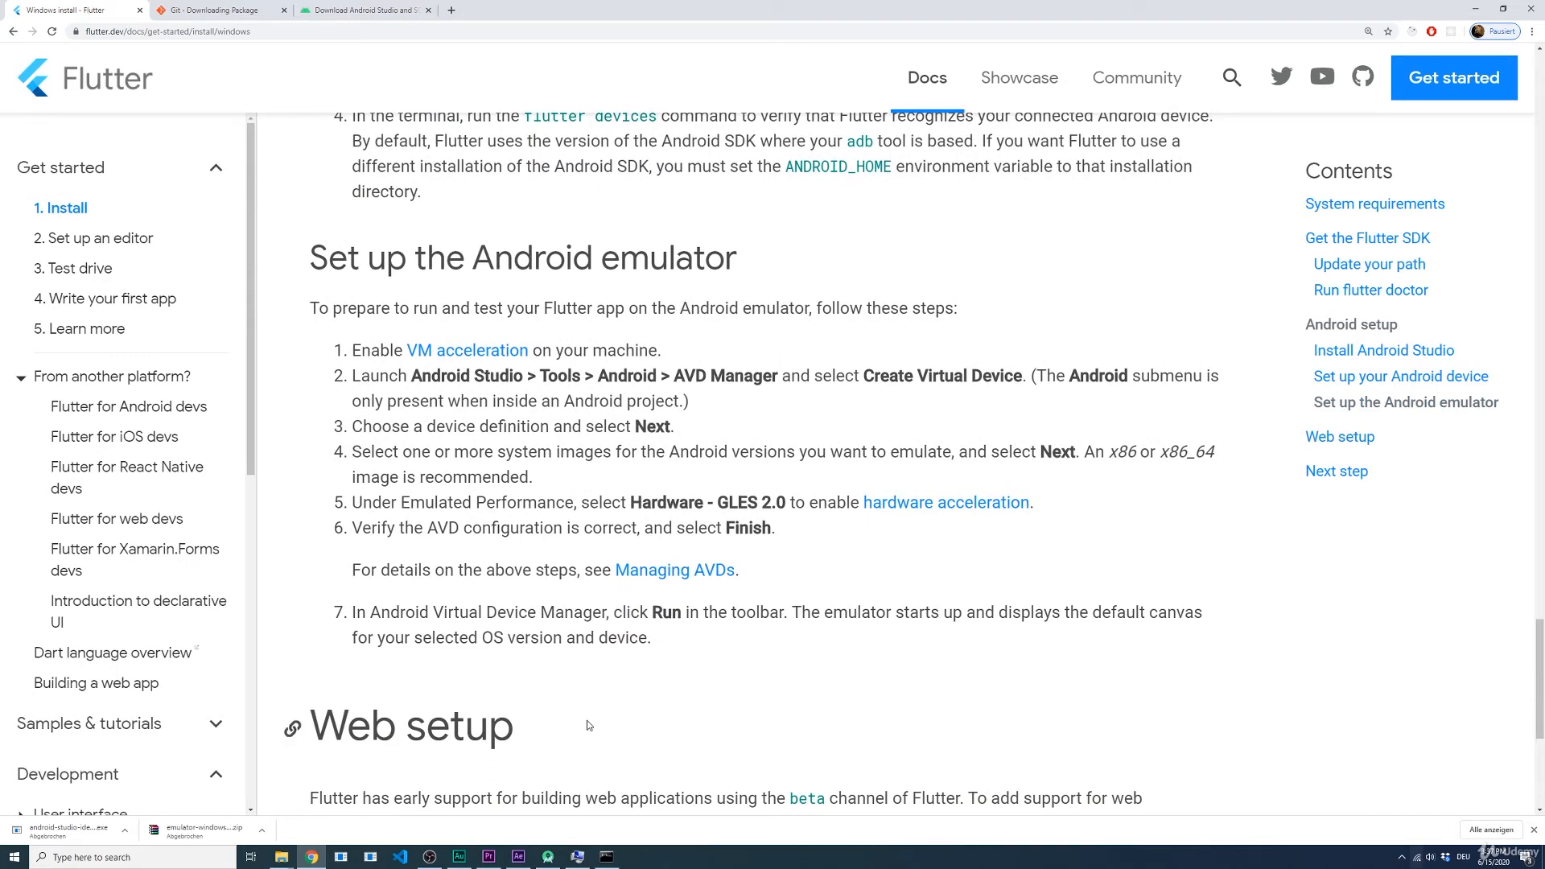
click(551, 857)
click(550, 857)
click(550, 857)
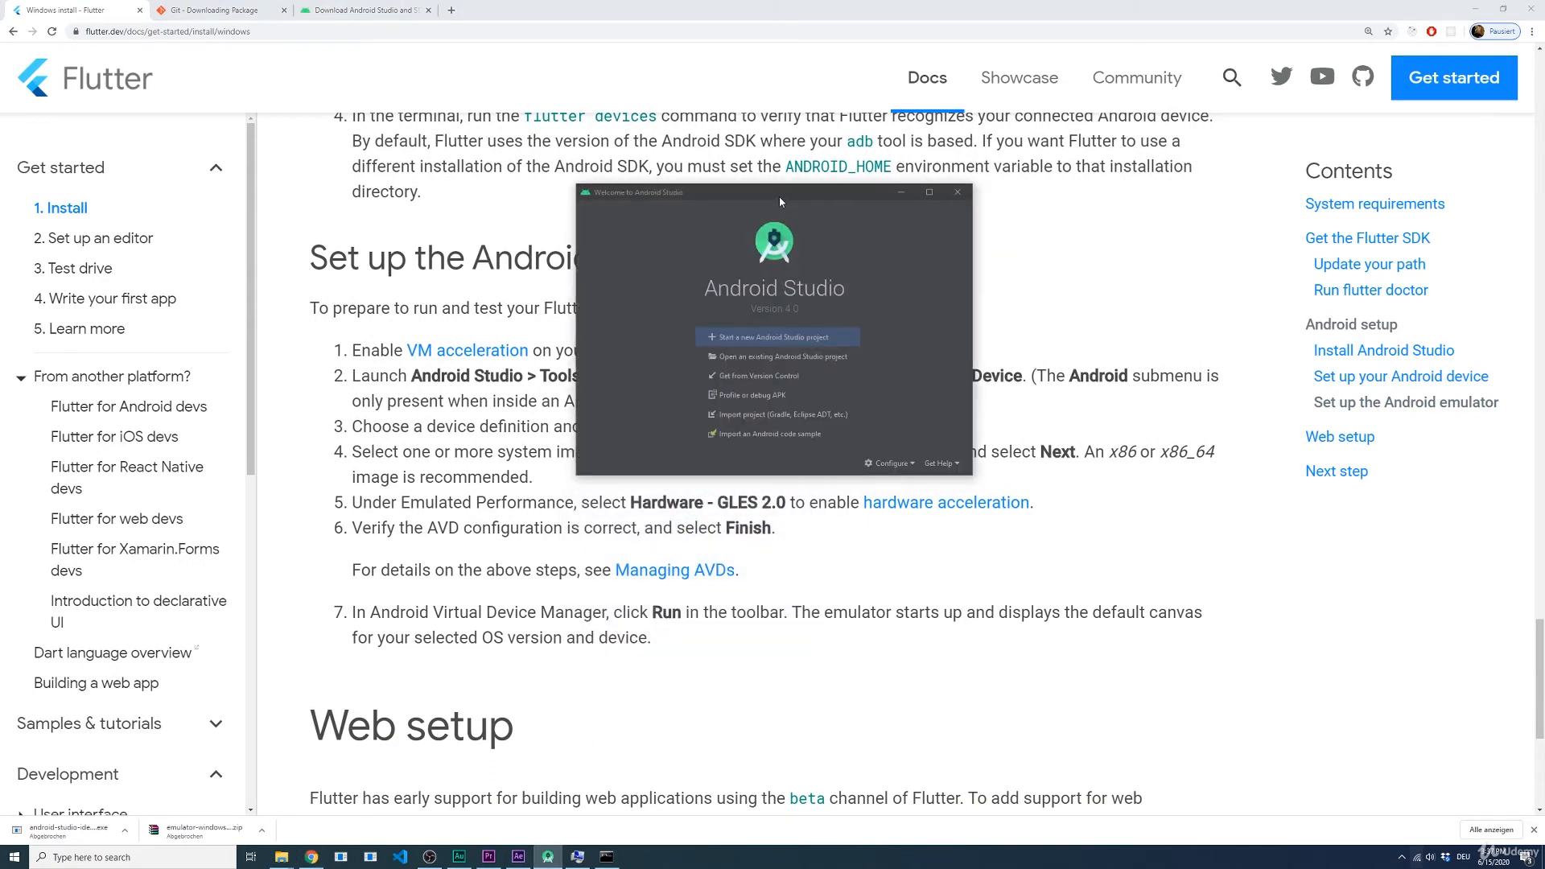
drag(779, 196, 754, 223)
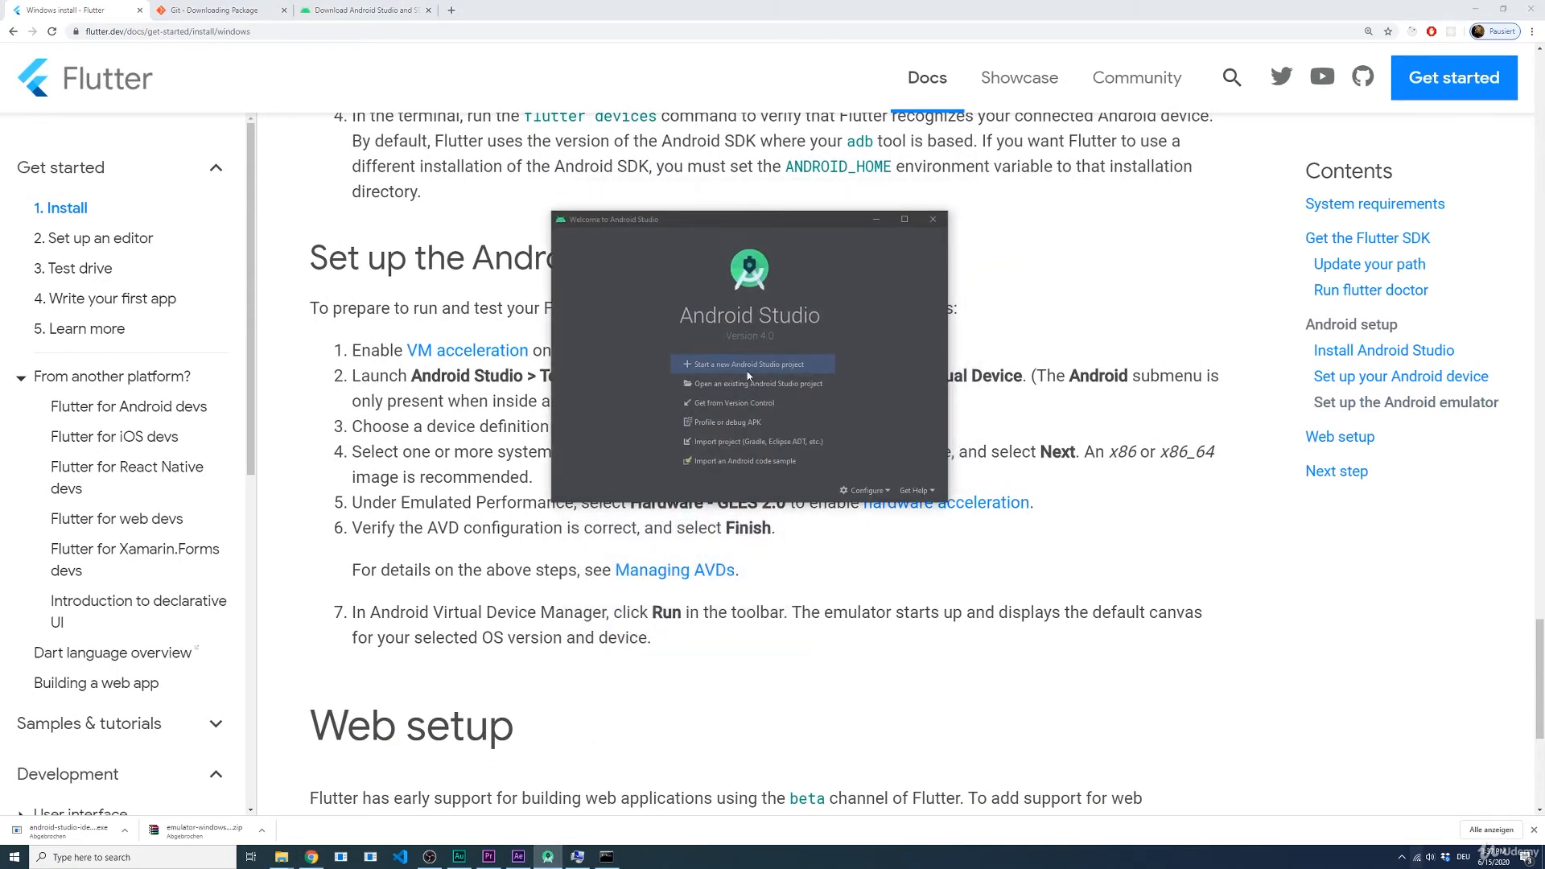
click(866, 490)
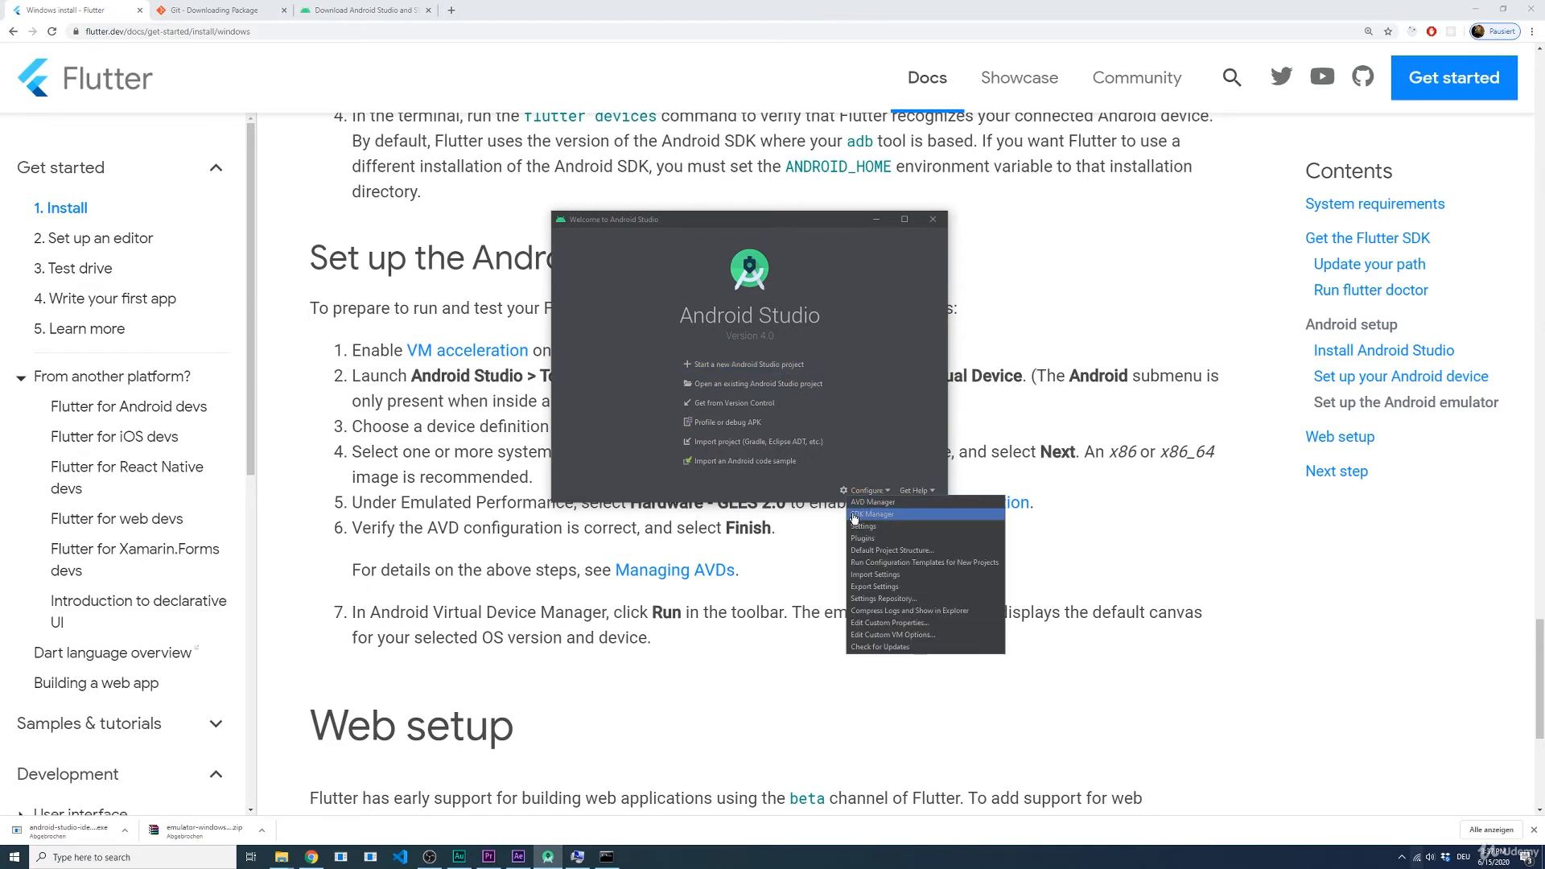
click(881, 515)
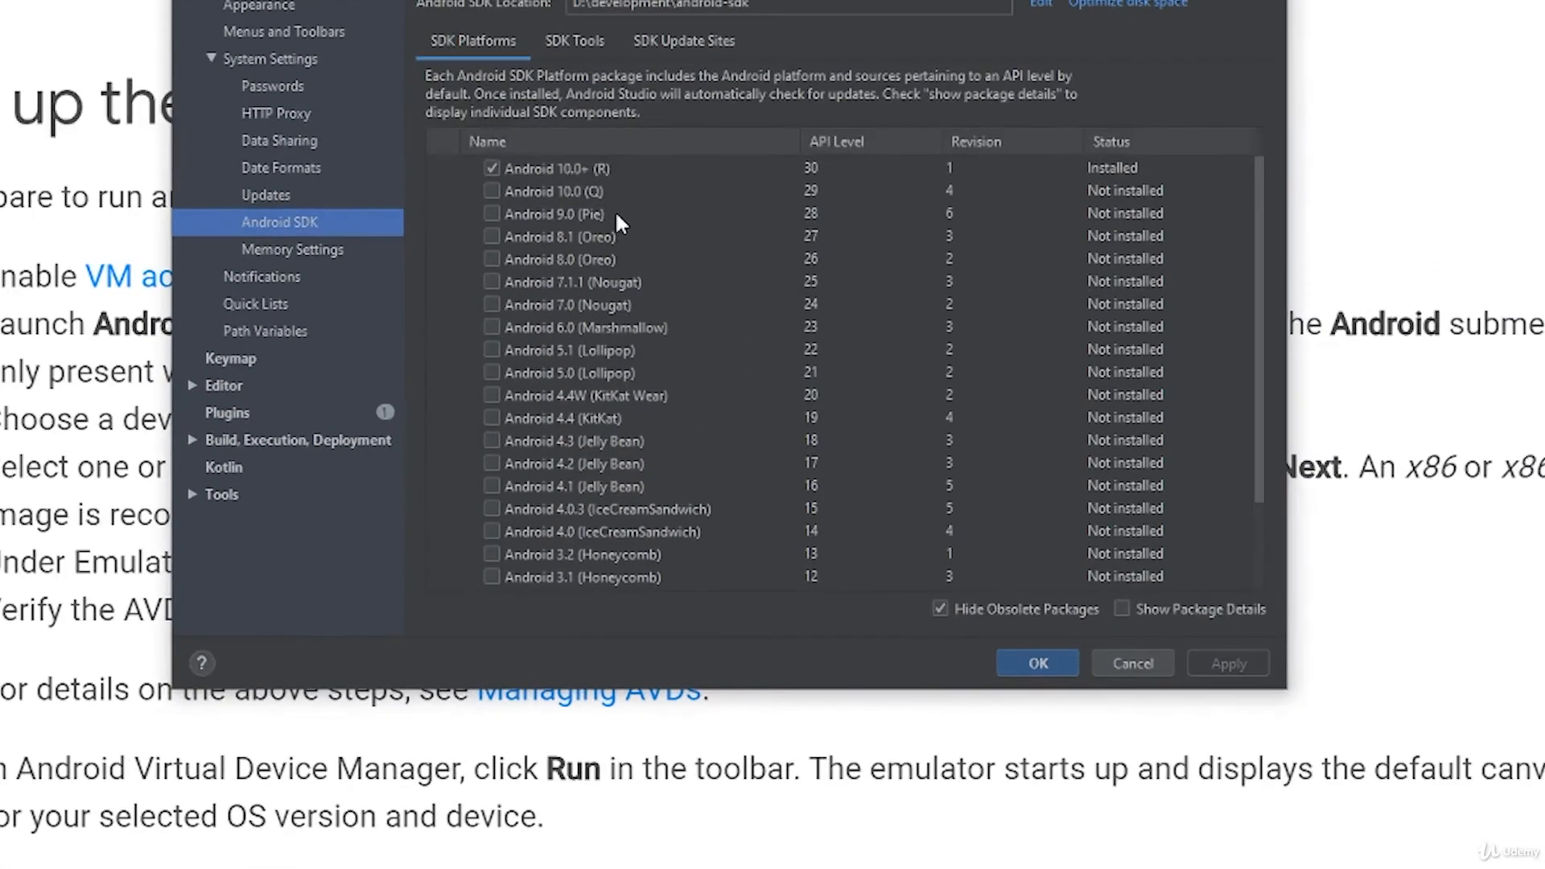
Step: Mark the Android 9.0 (Pie) SDK platform for installation and Android 10.0+ (R) for removal
click(562, 170)
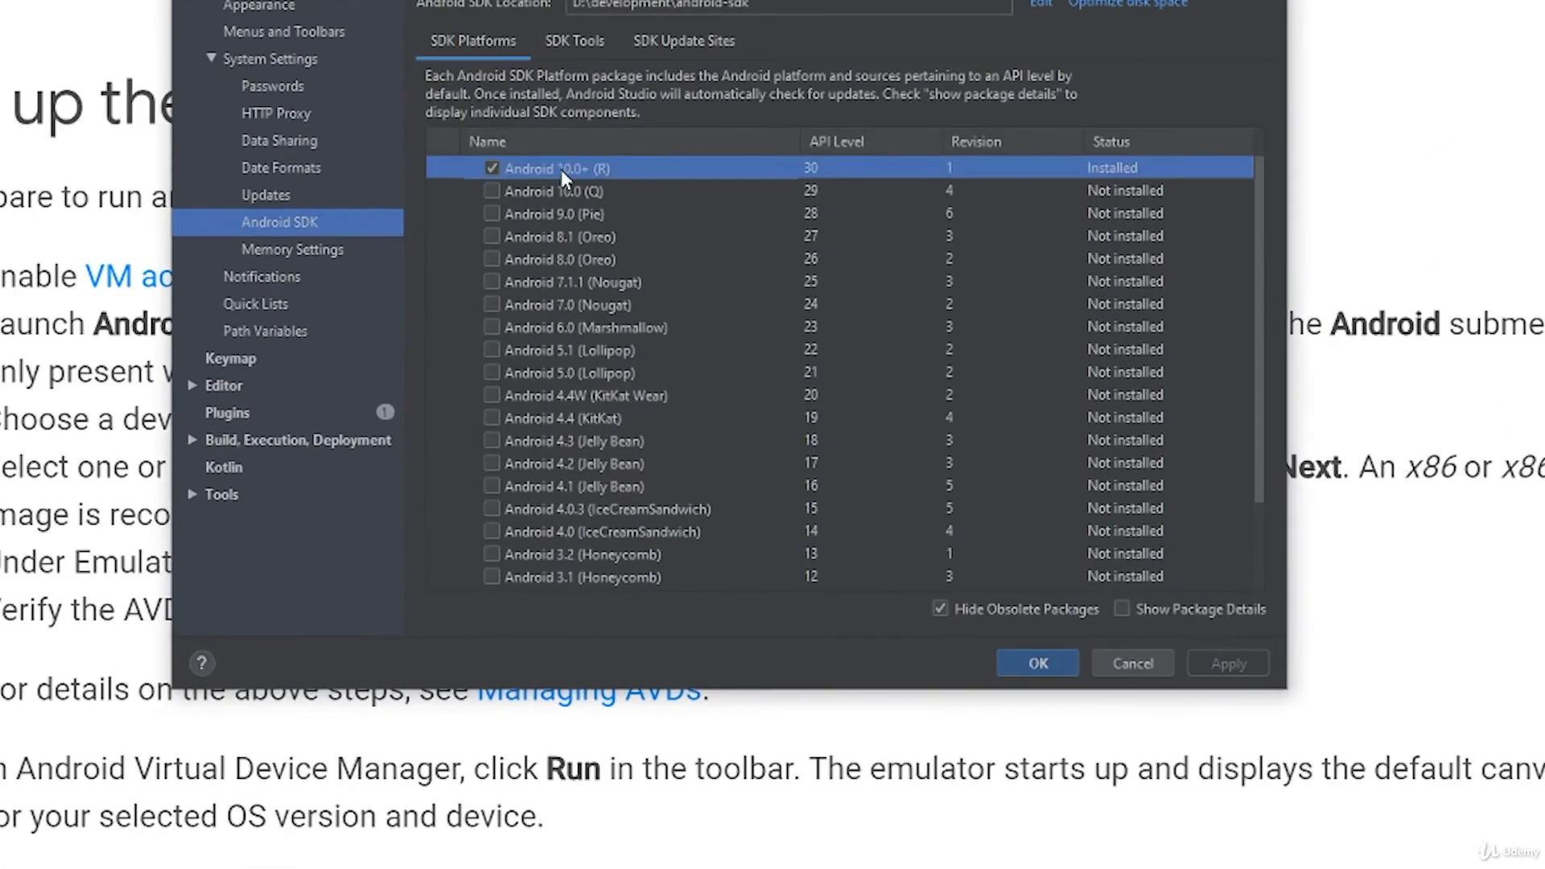
click(531, 214)
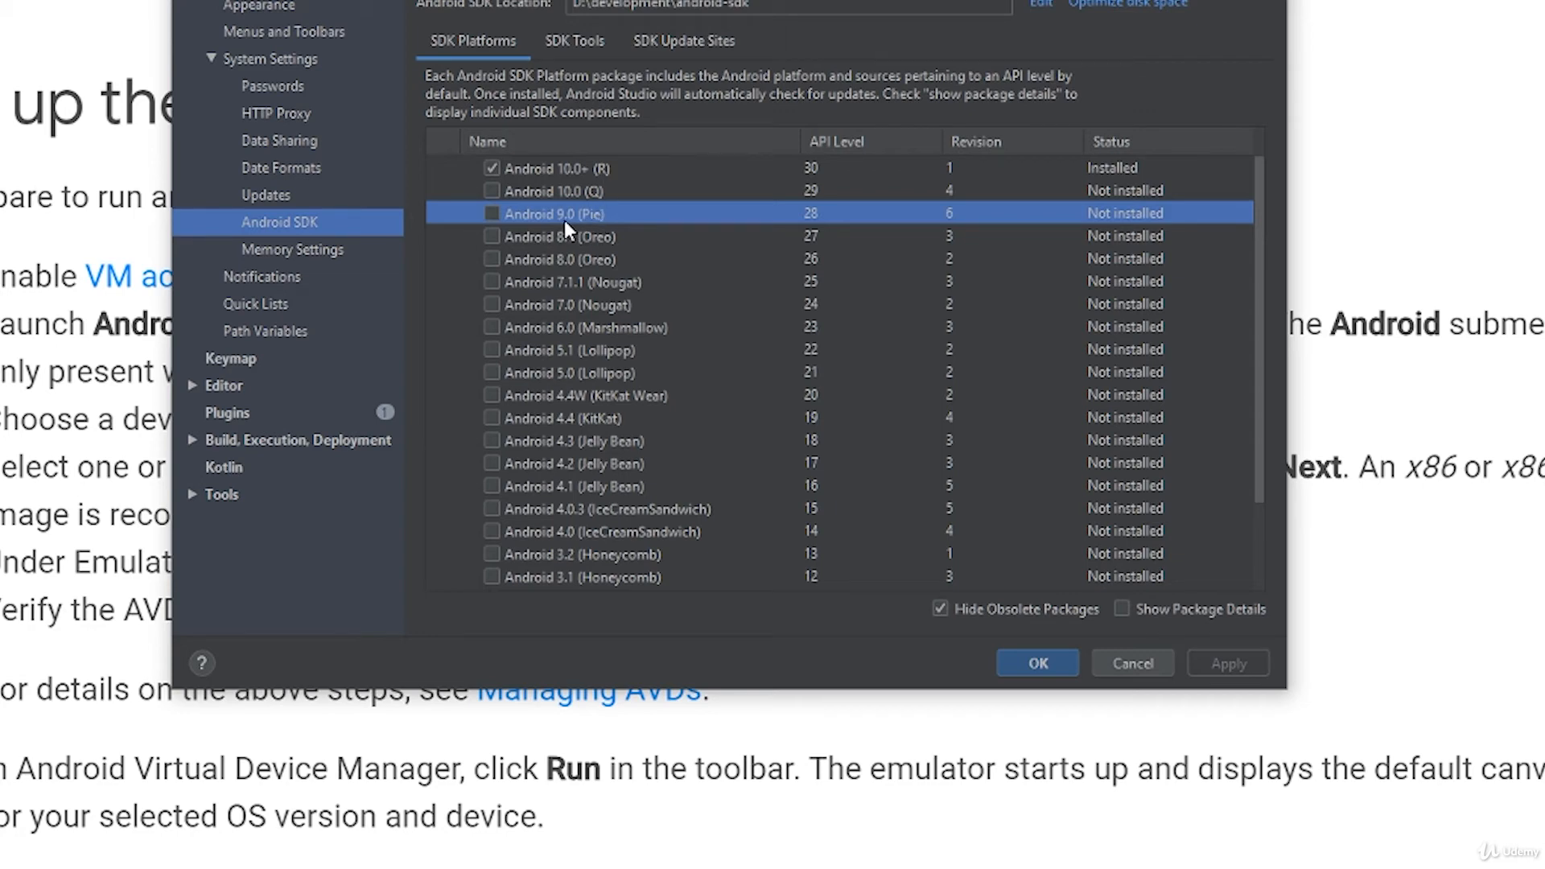
click(491, 214)
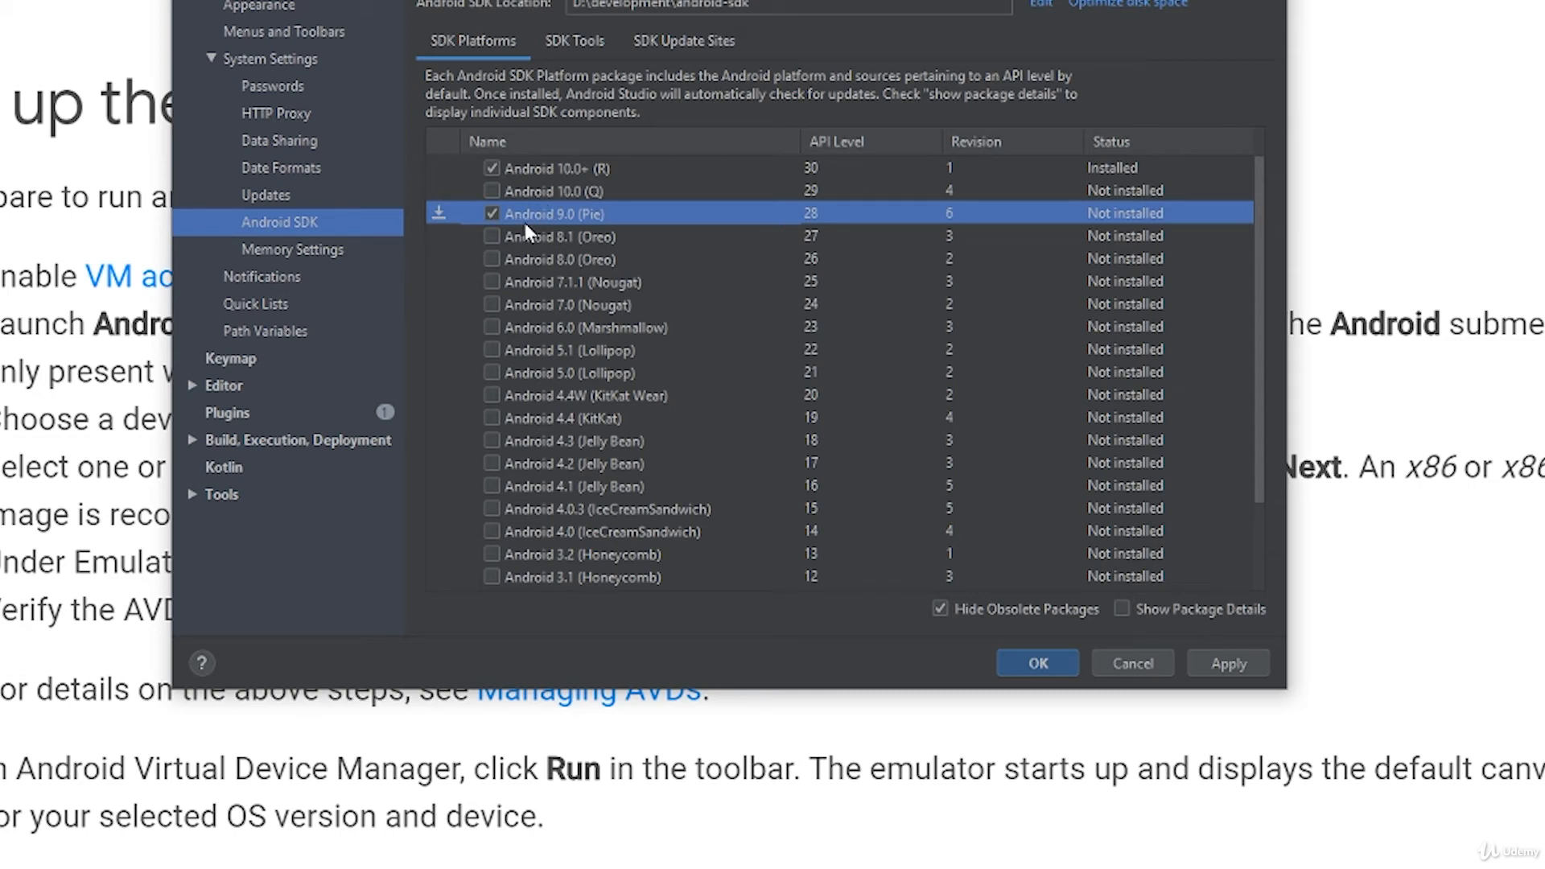
click(491, 169)
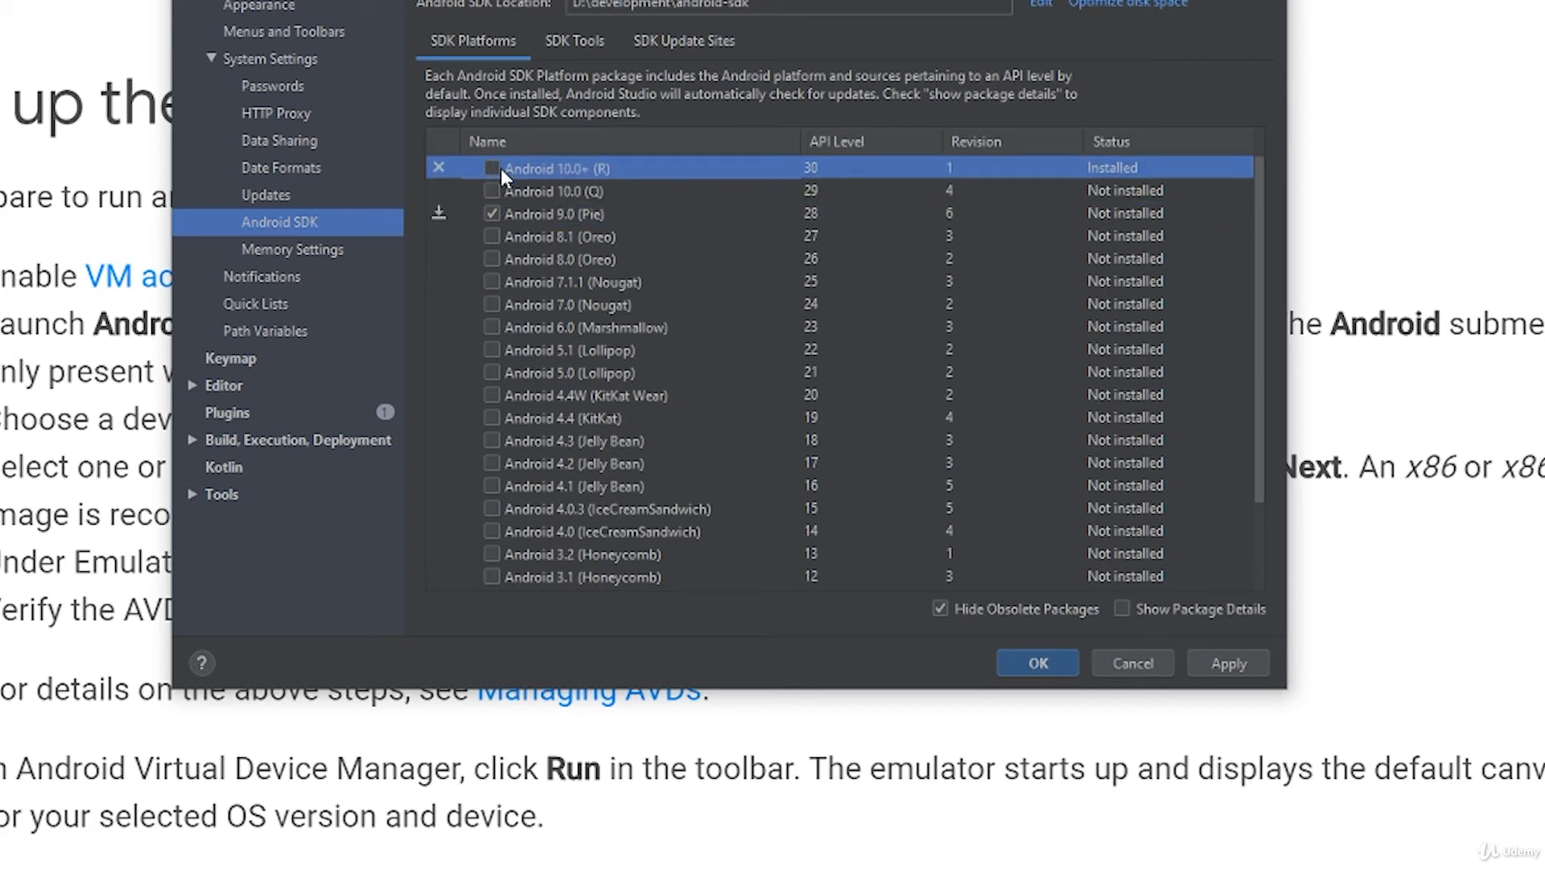
click(484, 211)
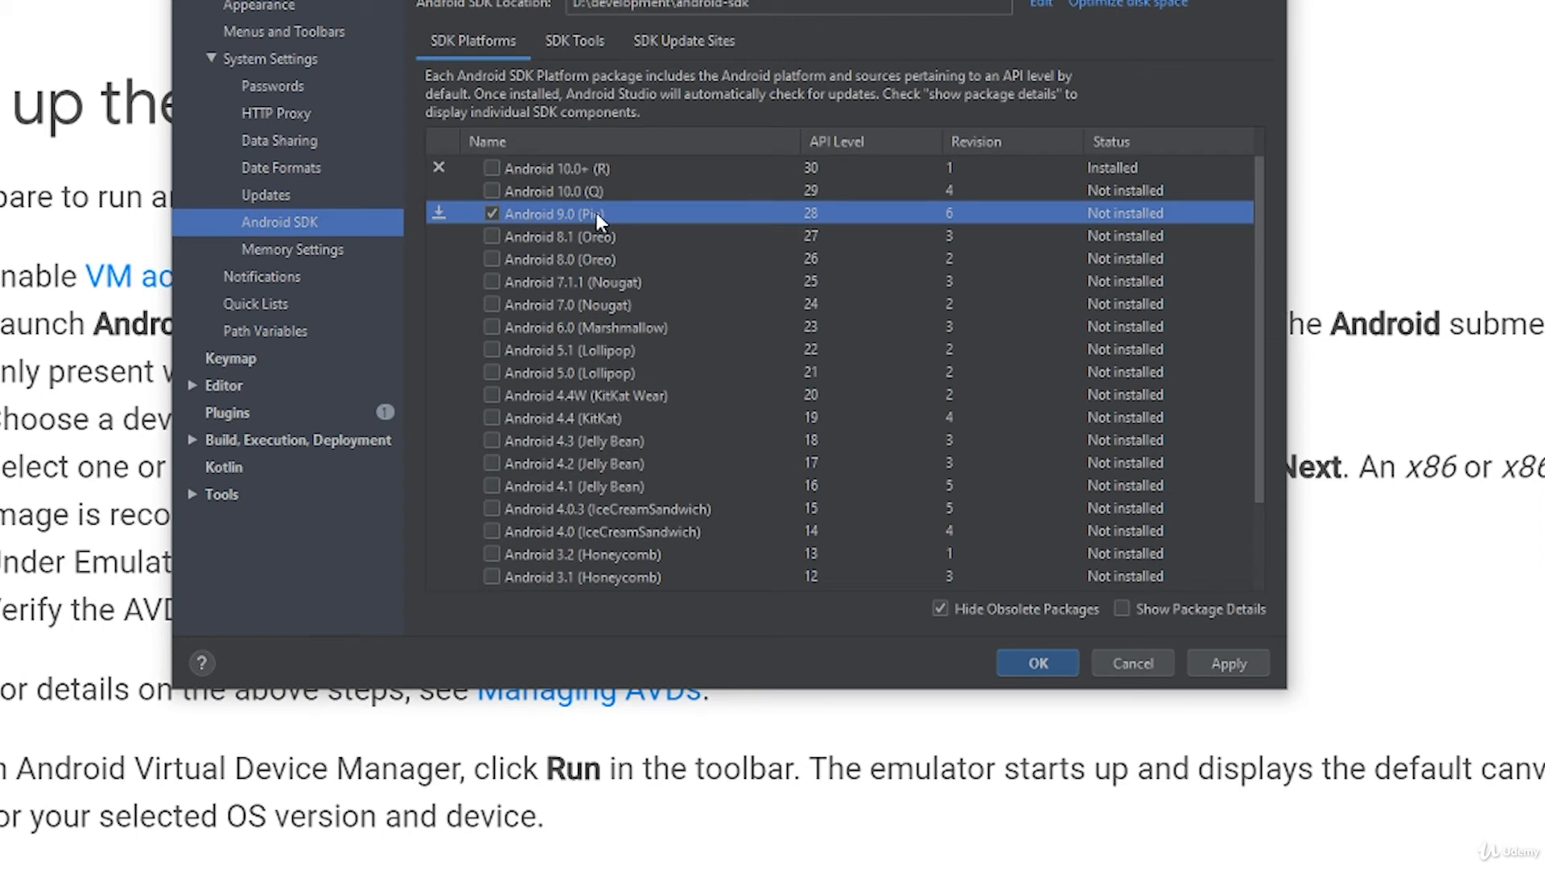
Step: Add Google USB Driver from the SDK tools, apply the pending SDK changes, and close the SDK settings after installation
click(552, 45)
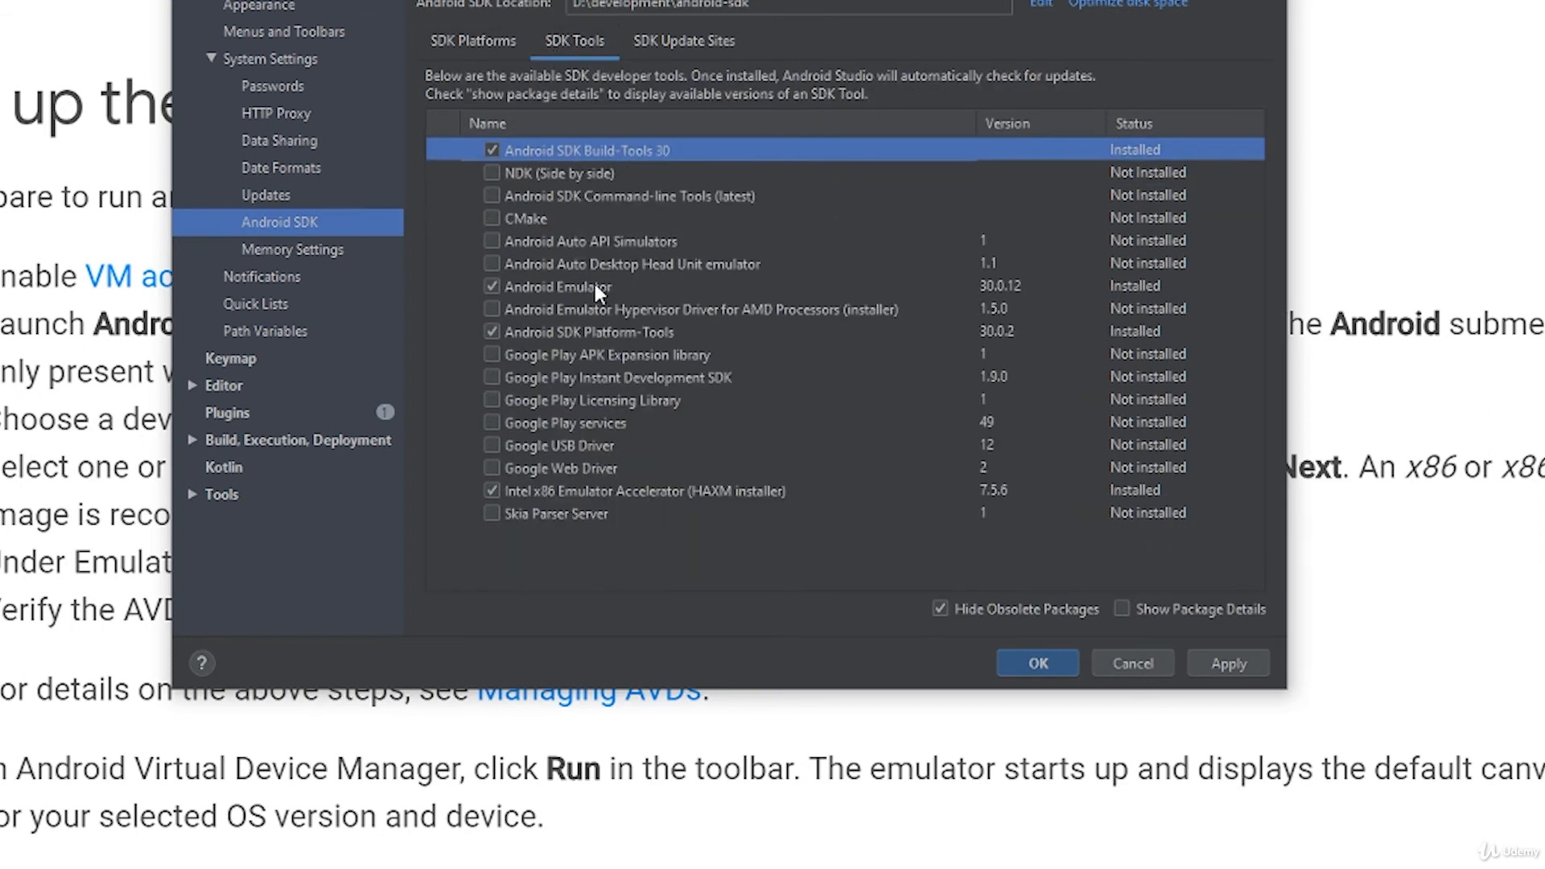
click(555, 447)
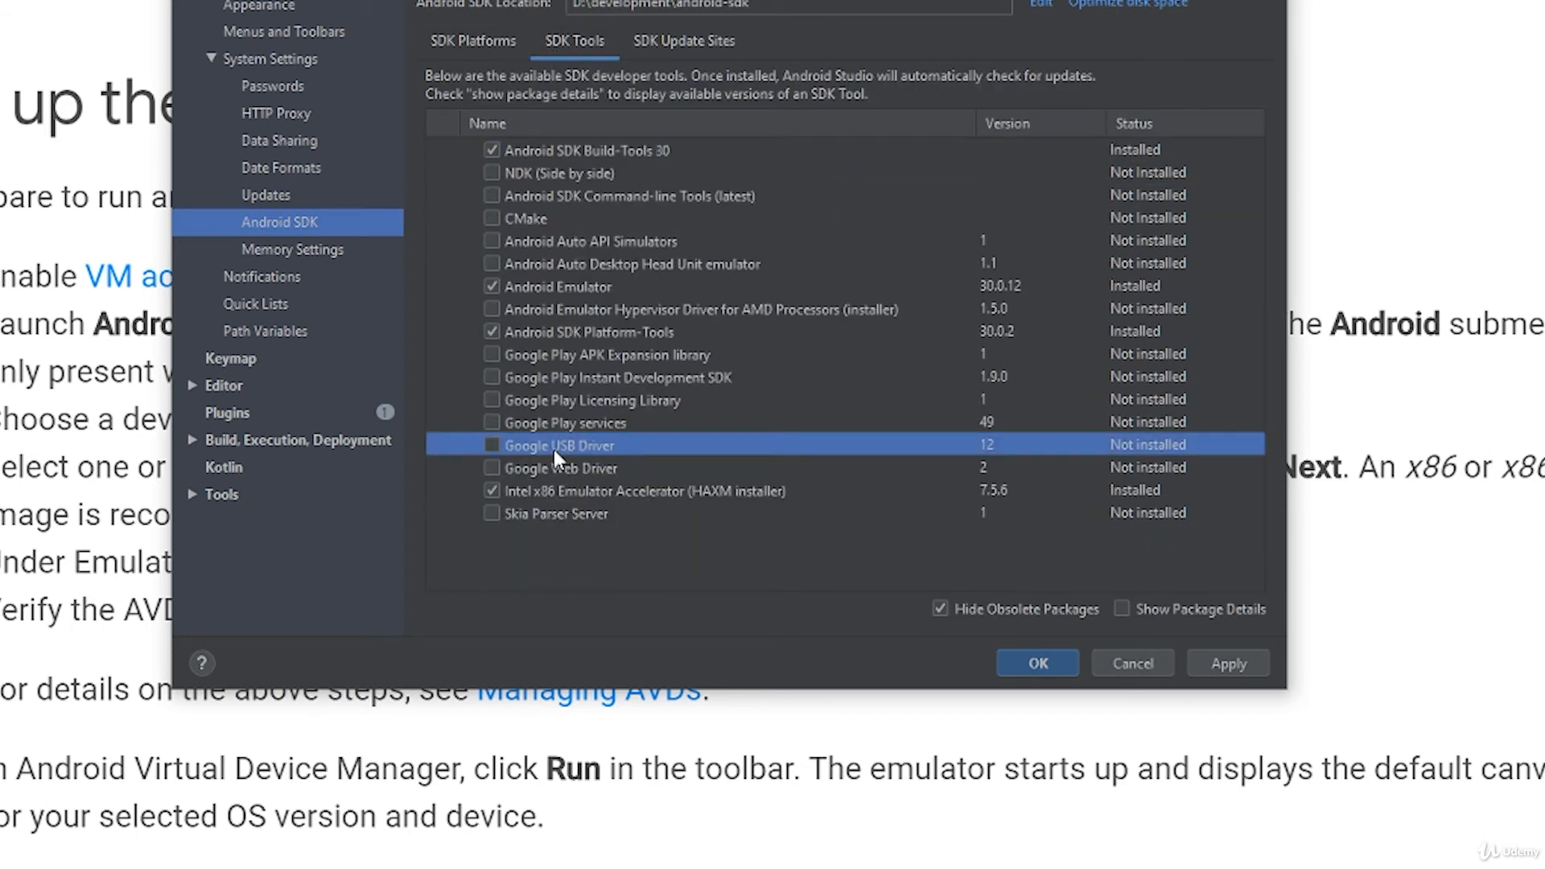
click(492, 445)
click(1241, 664)
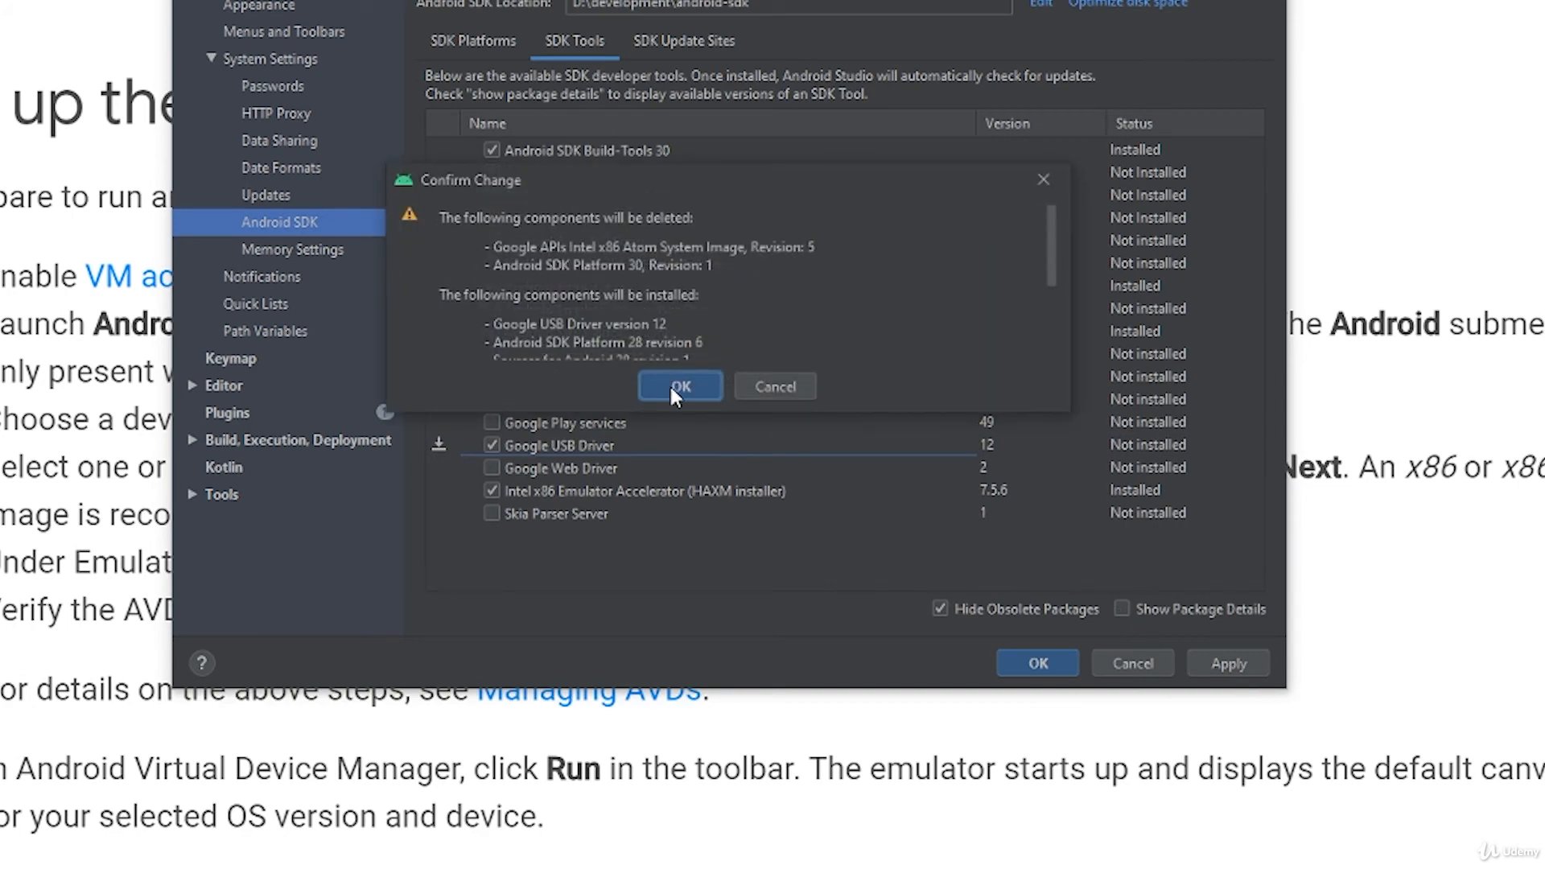
click(674, 386)
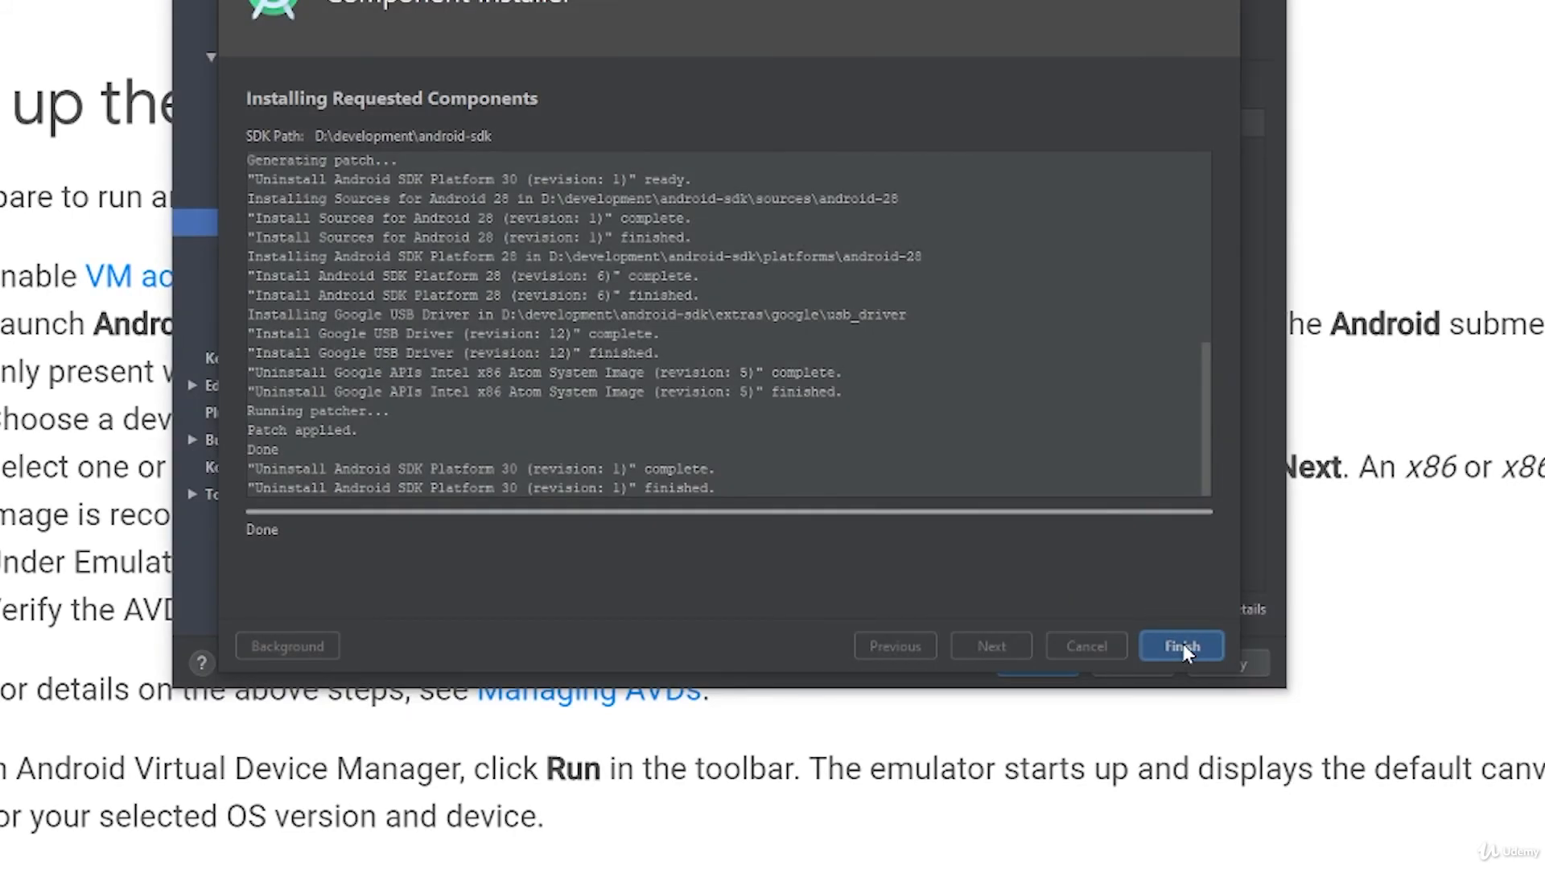
click(1183, 646)
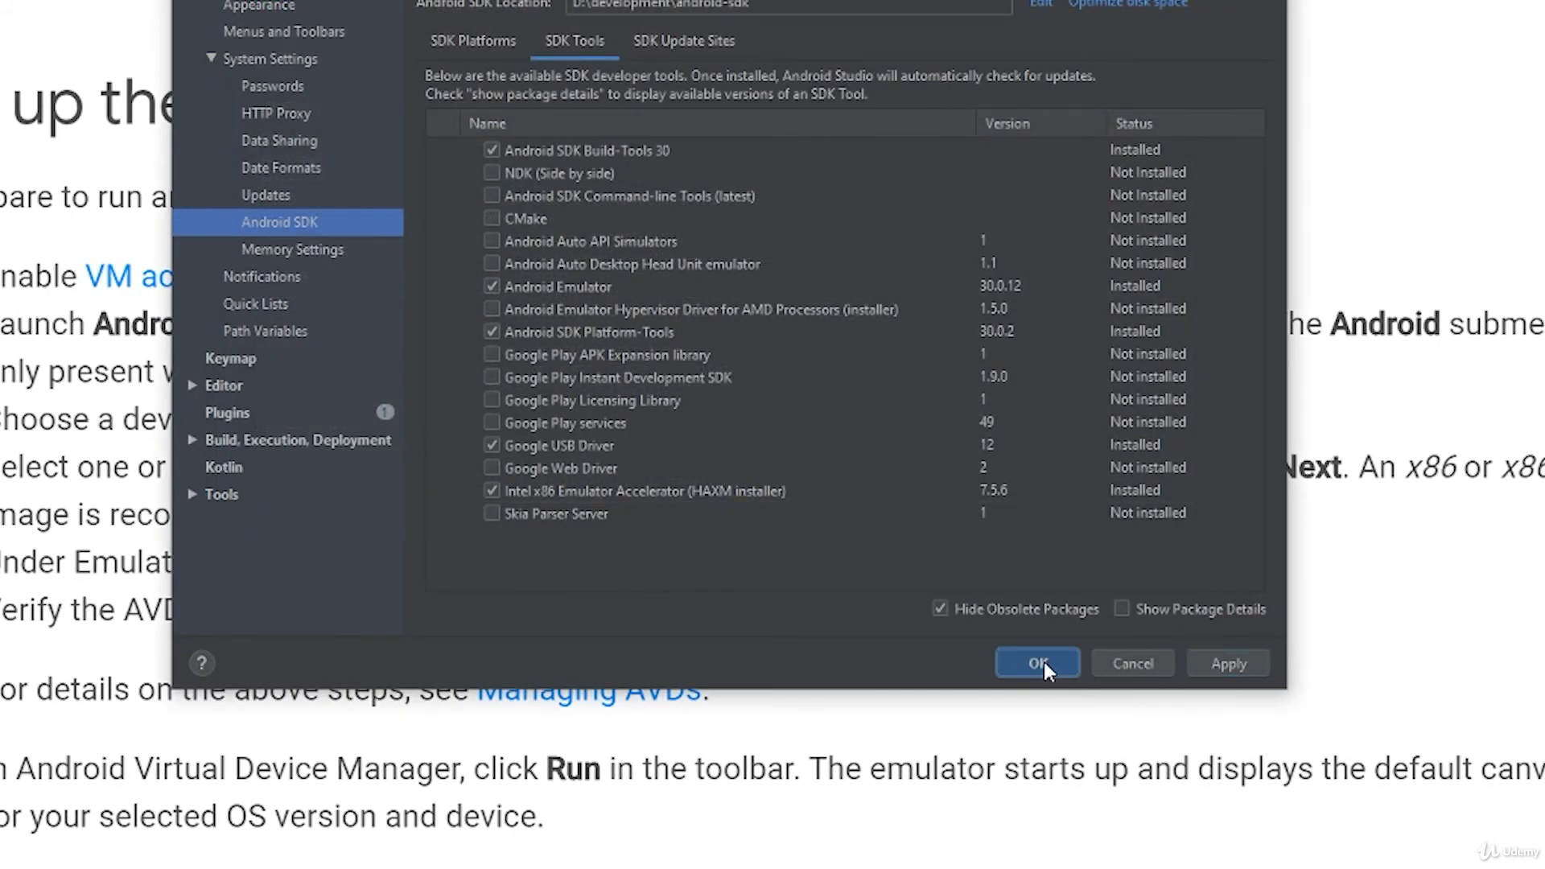
click(1040, 663)
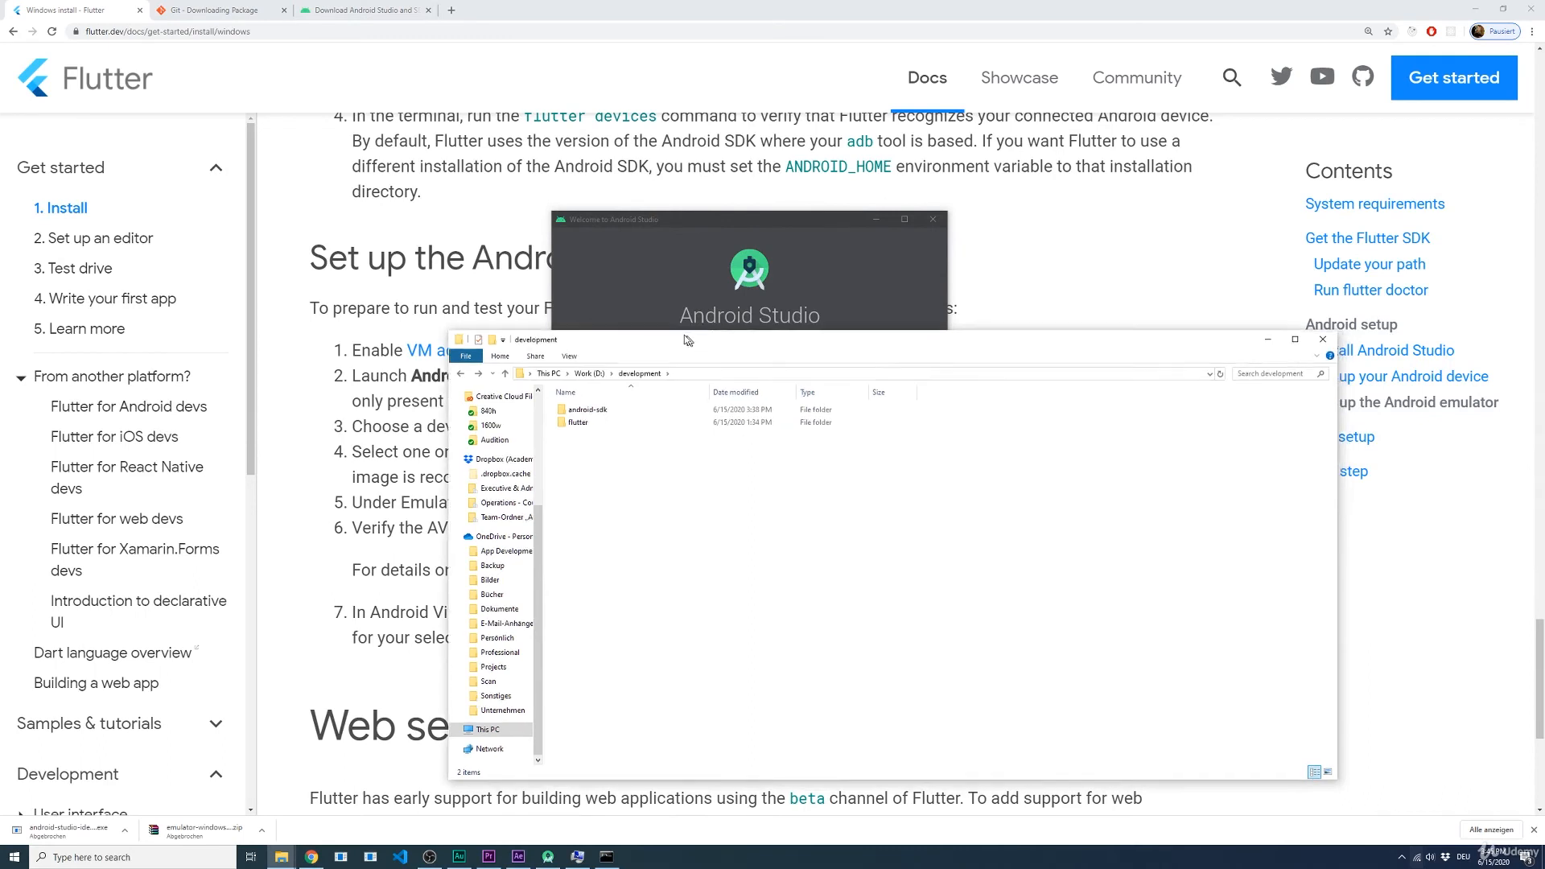
Step: Create a new folder named projects inside D:\development in File Explorer
drag(684, 336, 634, 324)
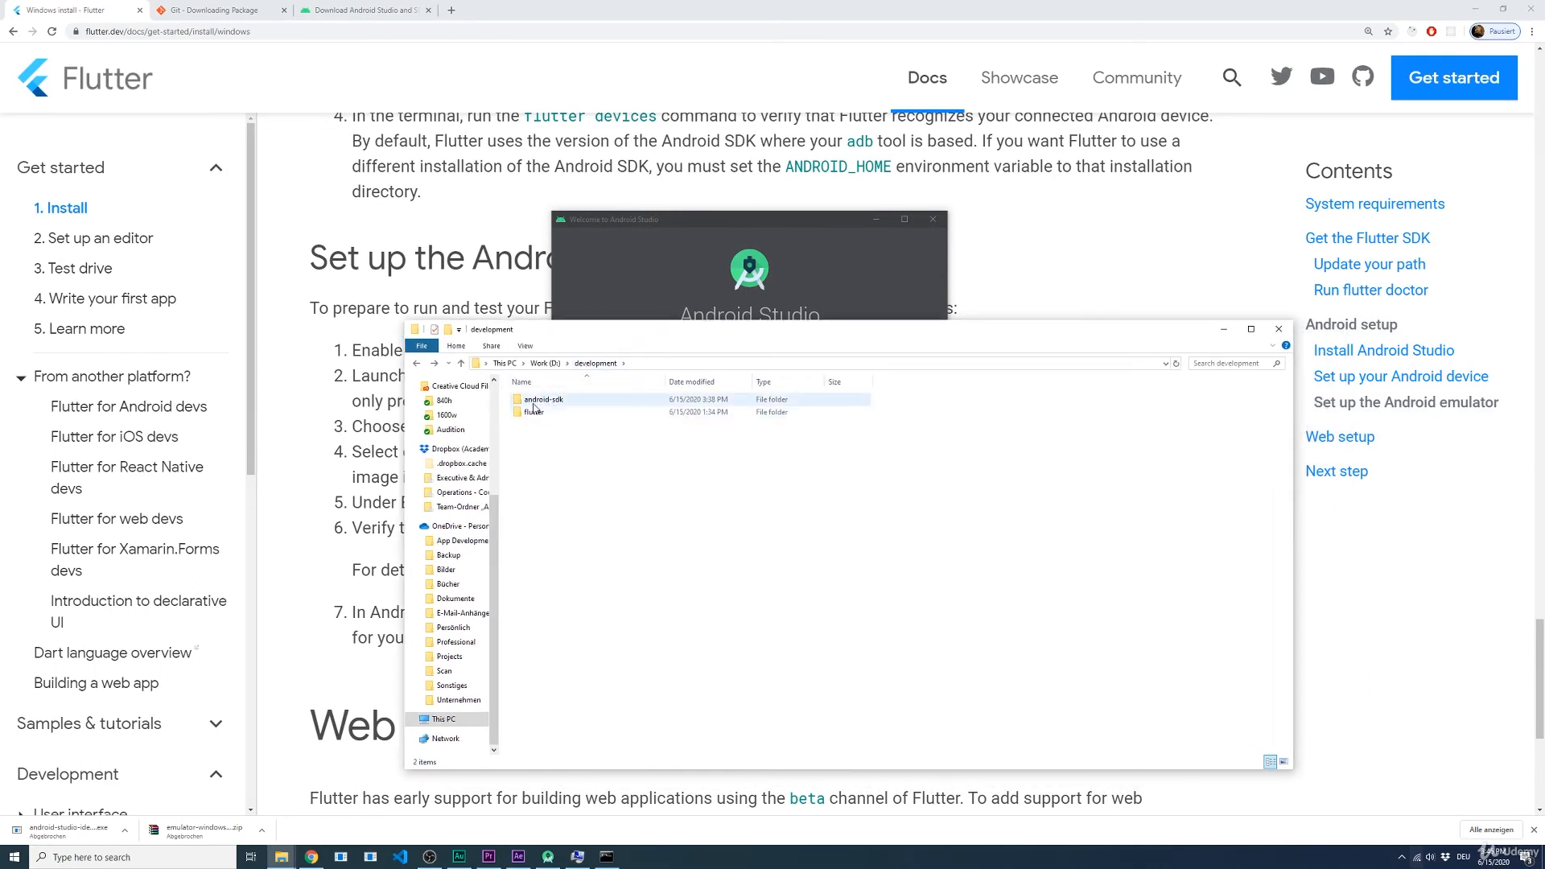
right_click(559, 448)
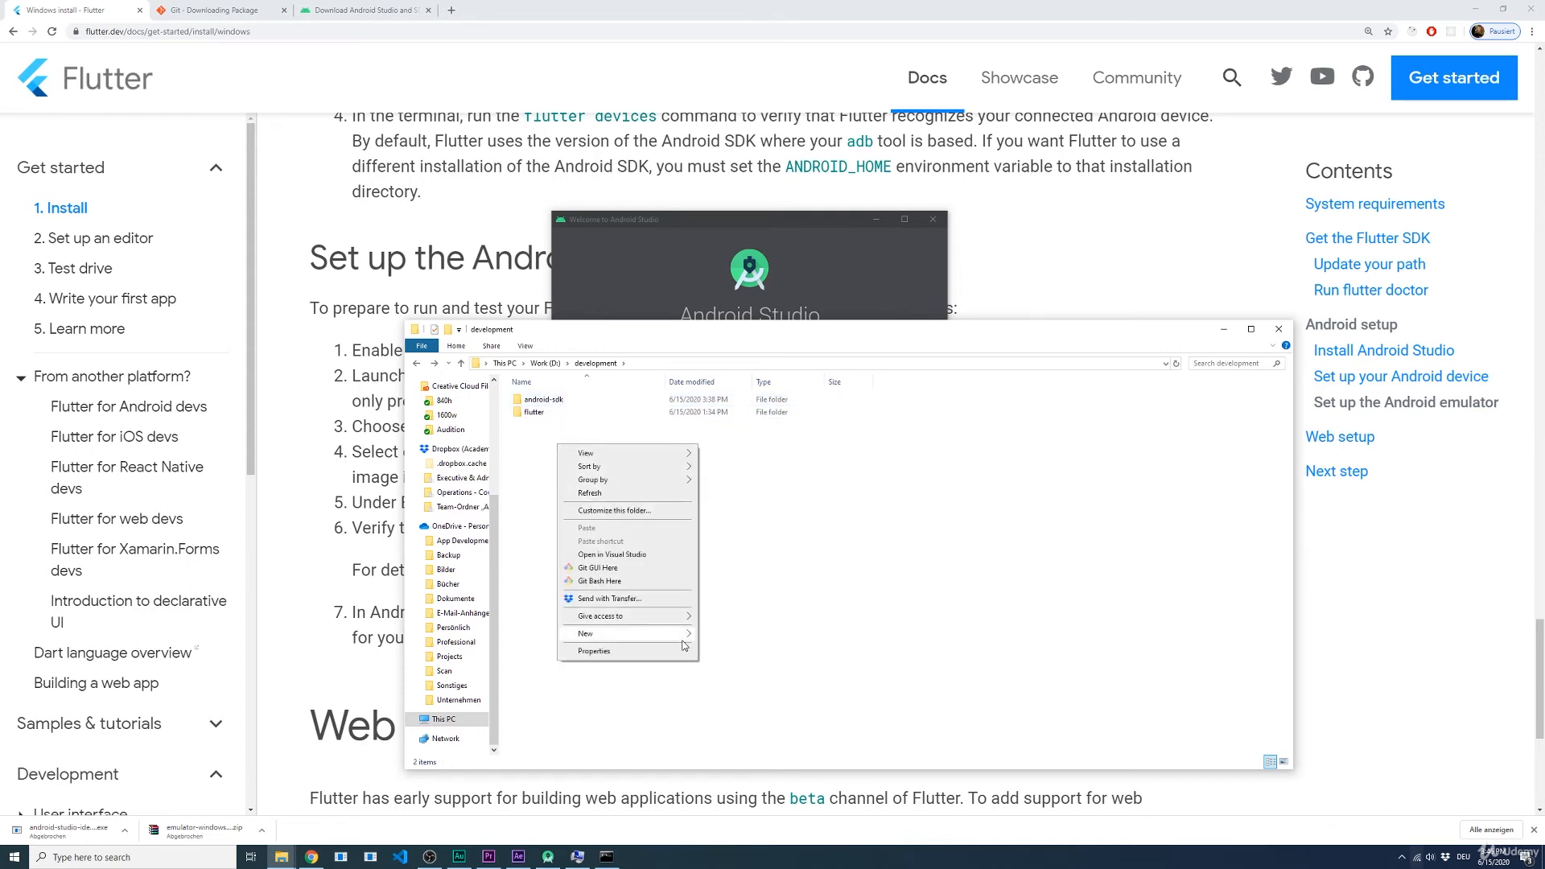
click(708, 635)
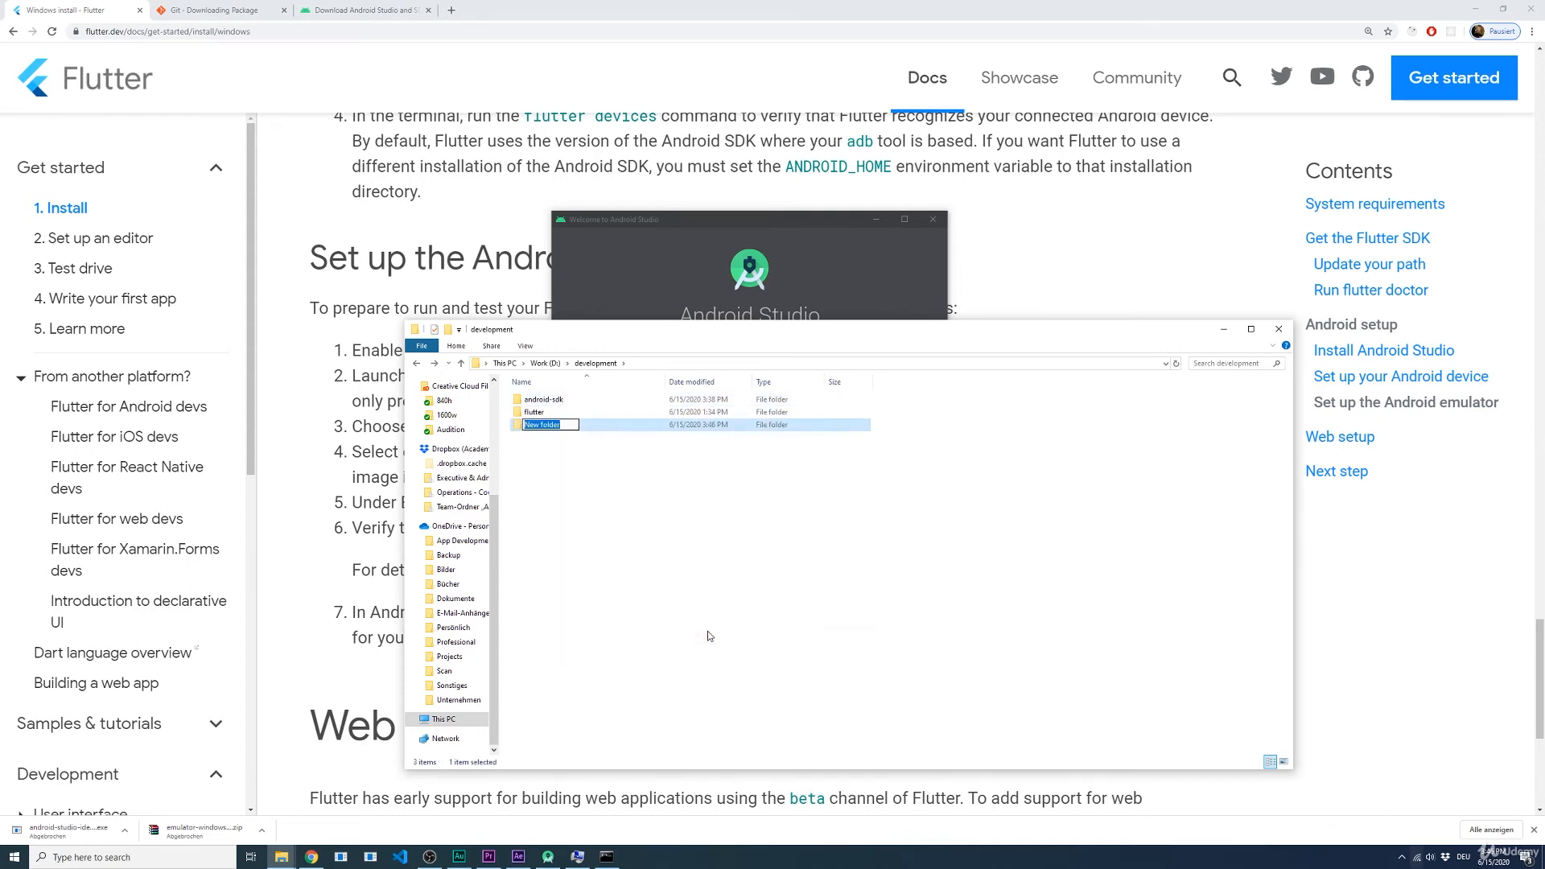
text(projects)
key(Return)
click(610, 858)
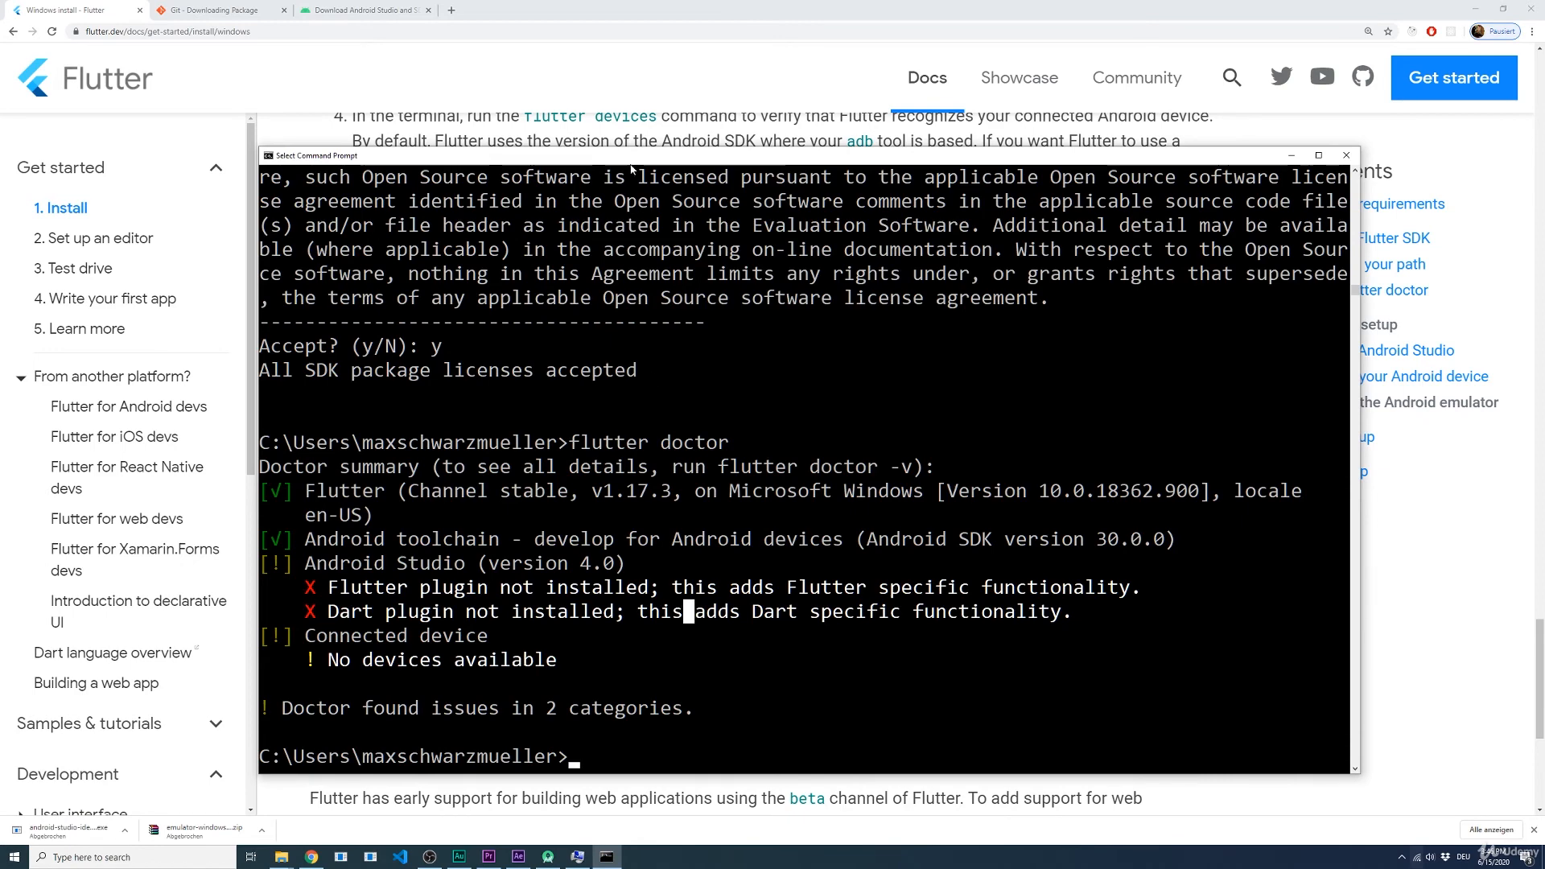
drag(619, 163, 565, 129)
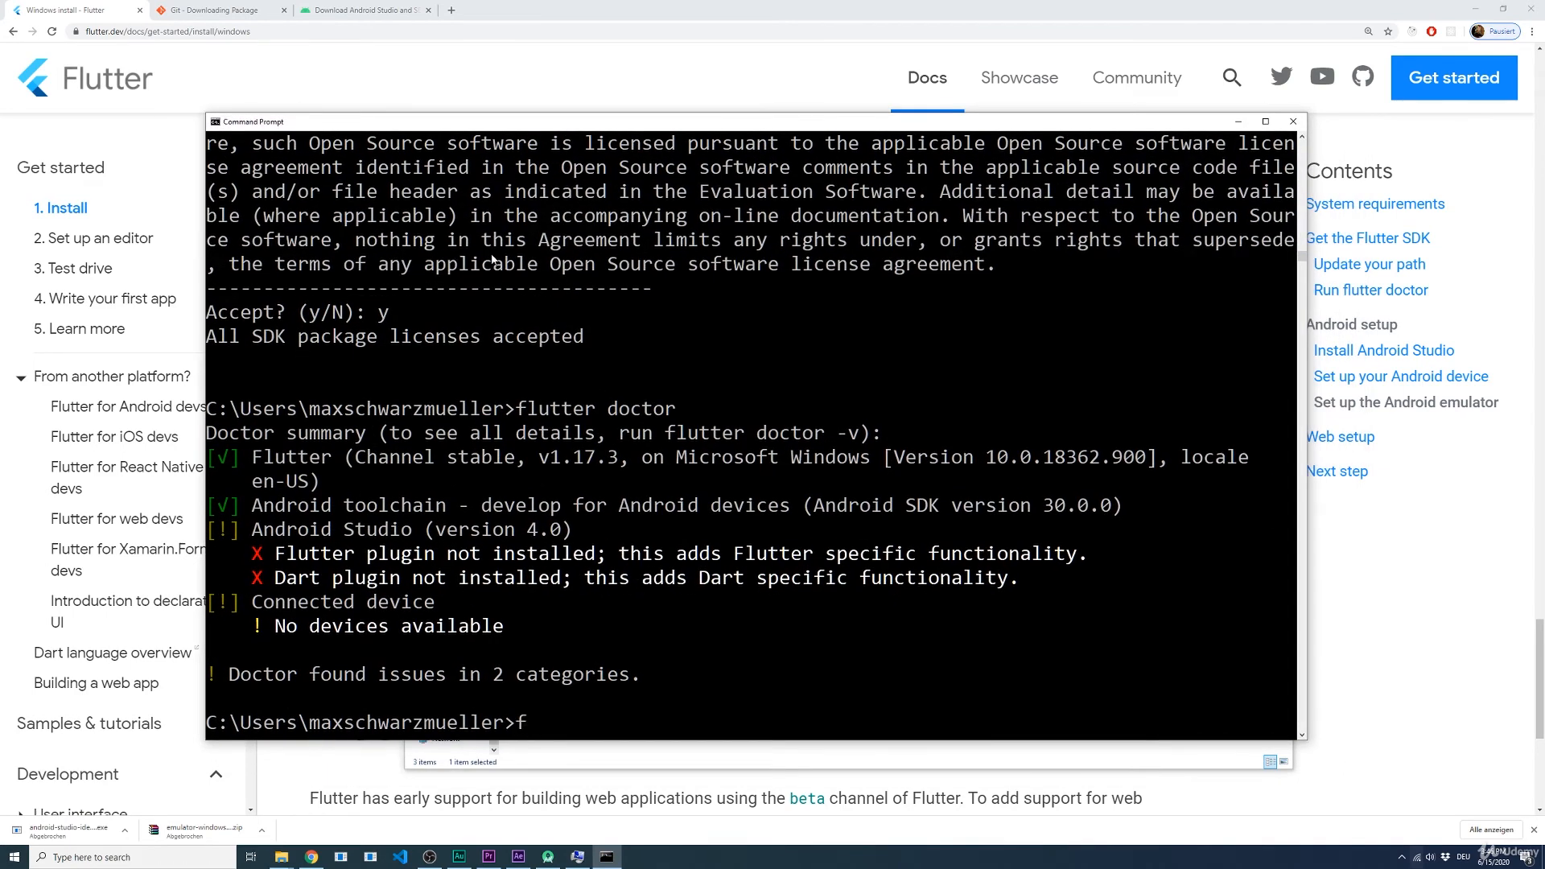
text(flutter)
key(BackSpace)
key(BackSpace)
key(BackSpace)
key(BackSpace)
key(BackSpace)
key(BackSpace)
key(BackSpace)
key(alt+Tab)
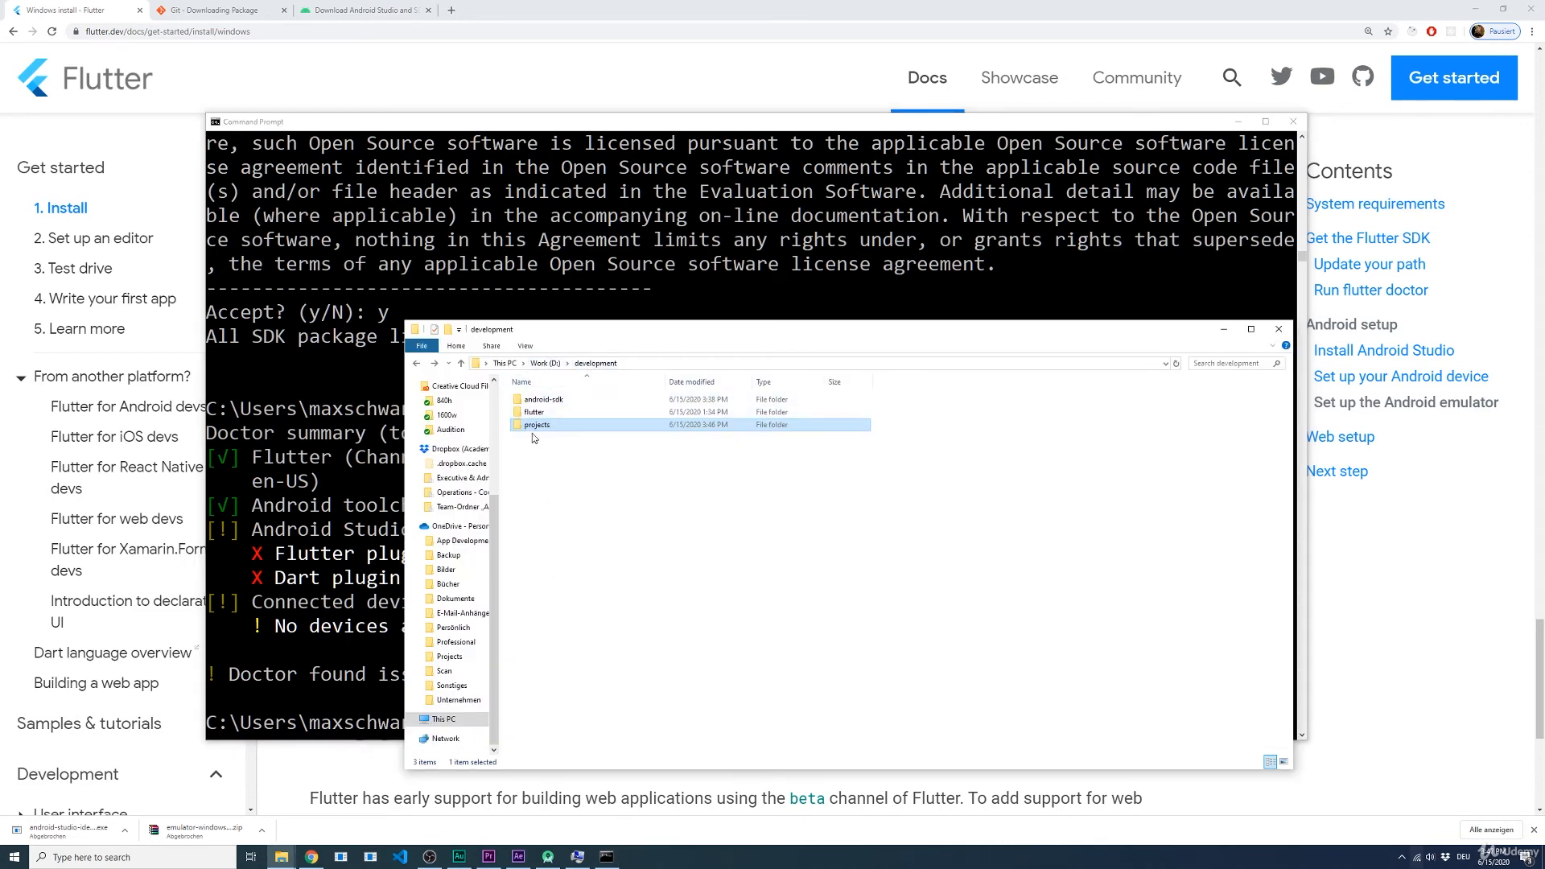
Step: Switch to the Command Prompt and change the working directory to D:\development\projects
click(335, 456)
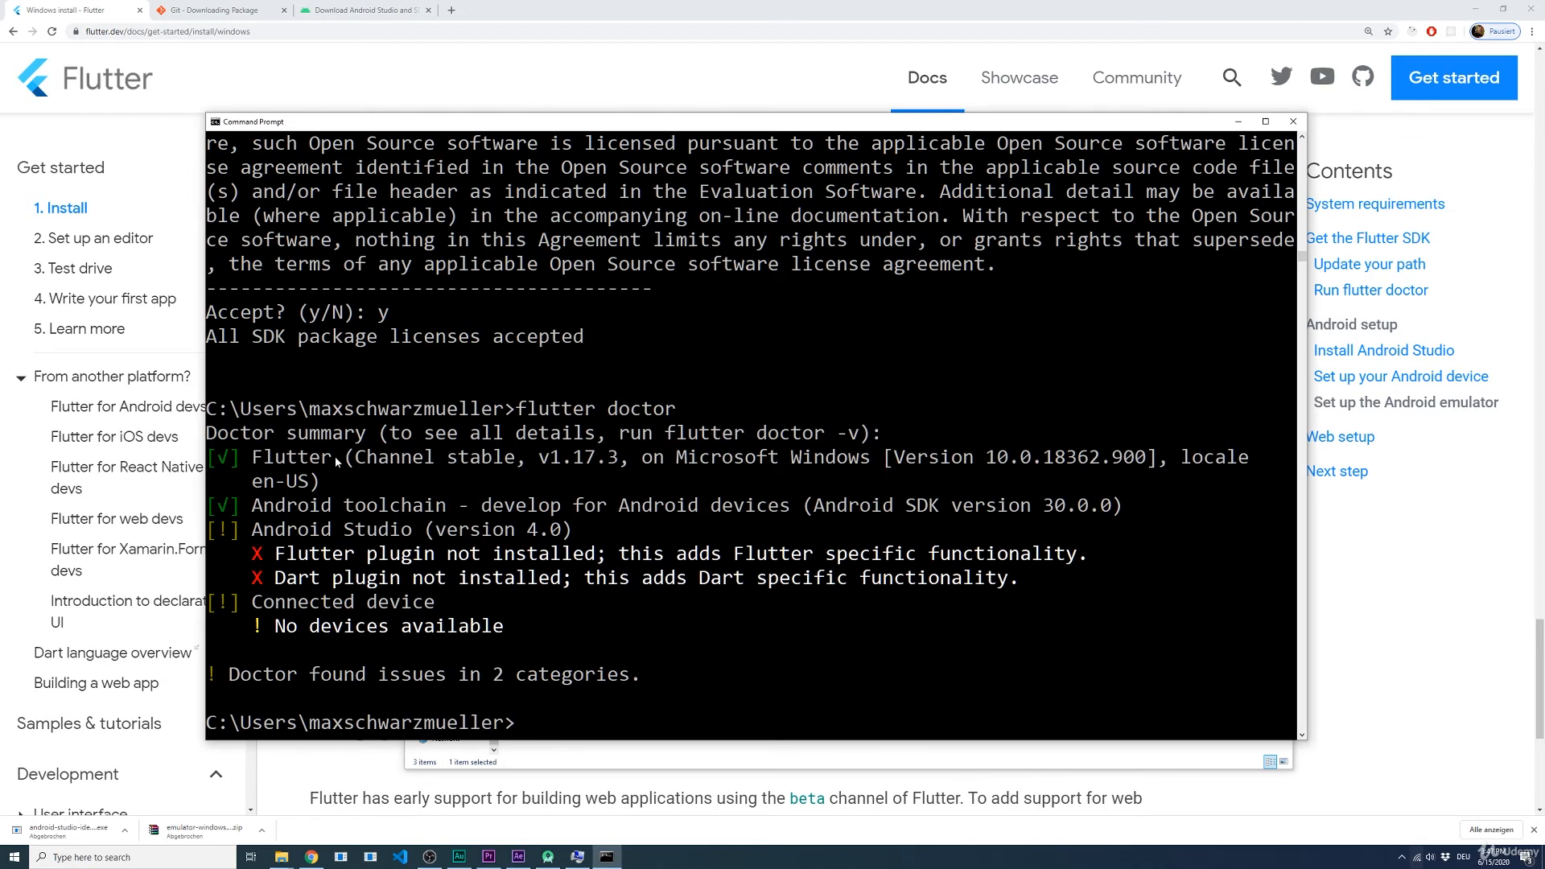
text(D:)
key(Return)
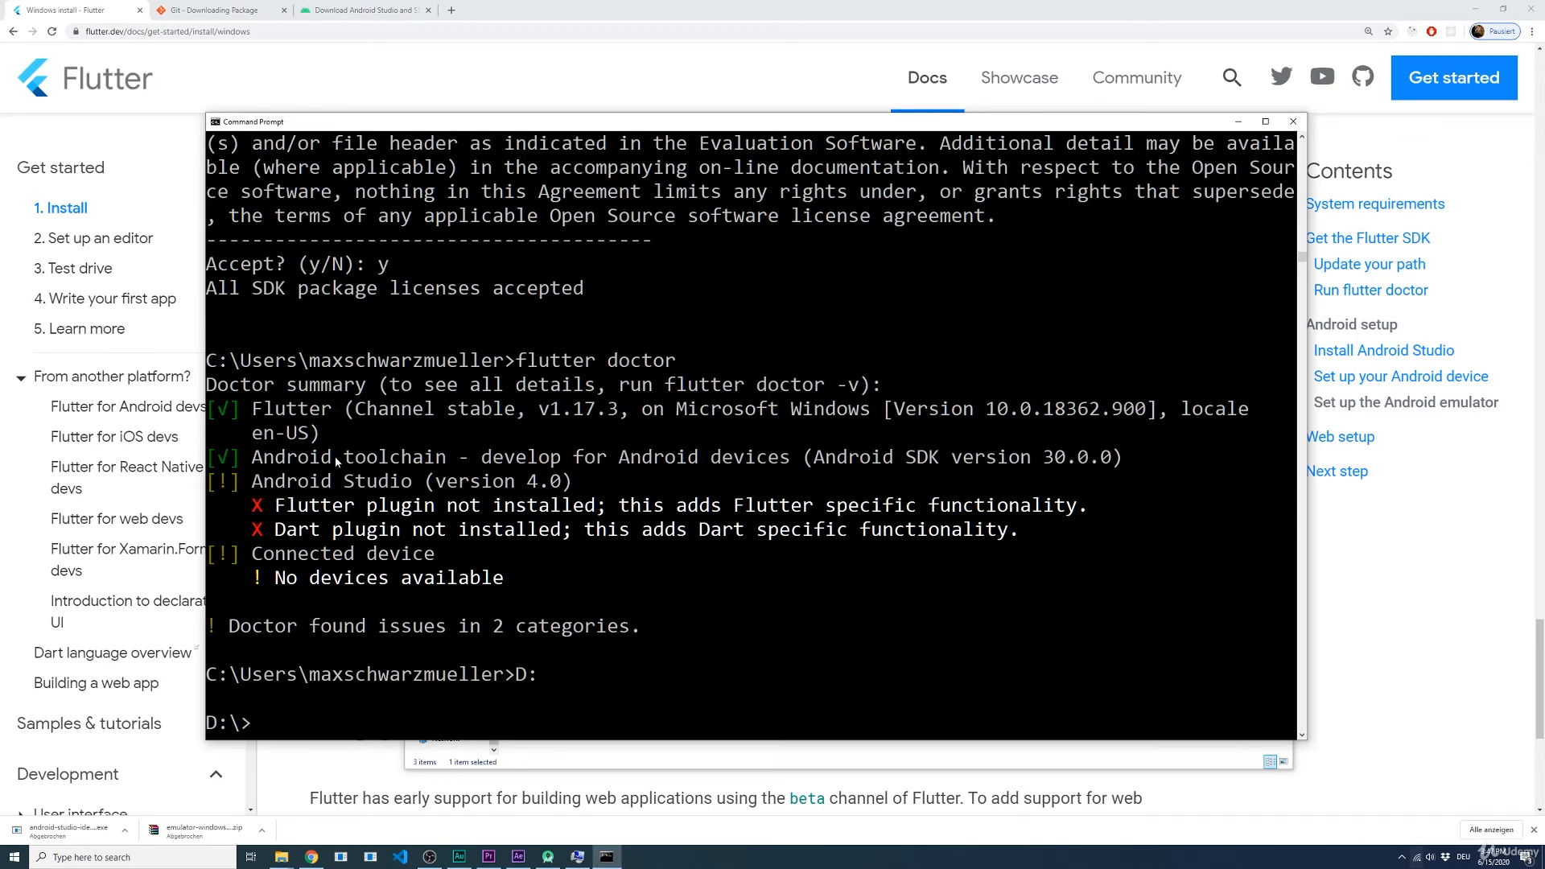
text(cd development)
key(Return)
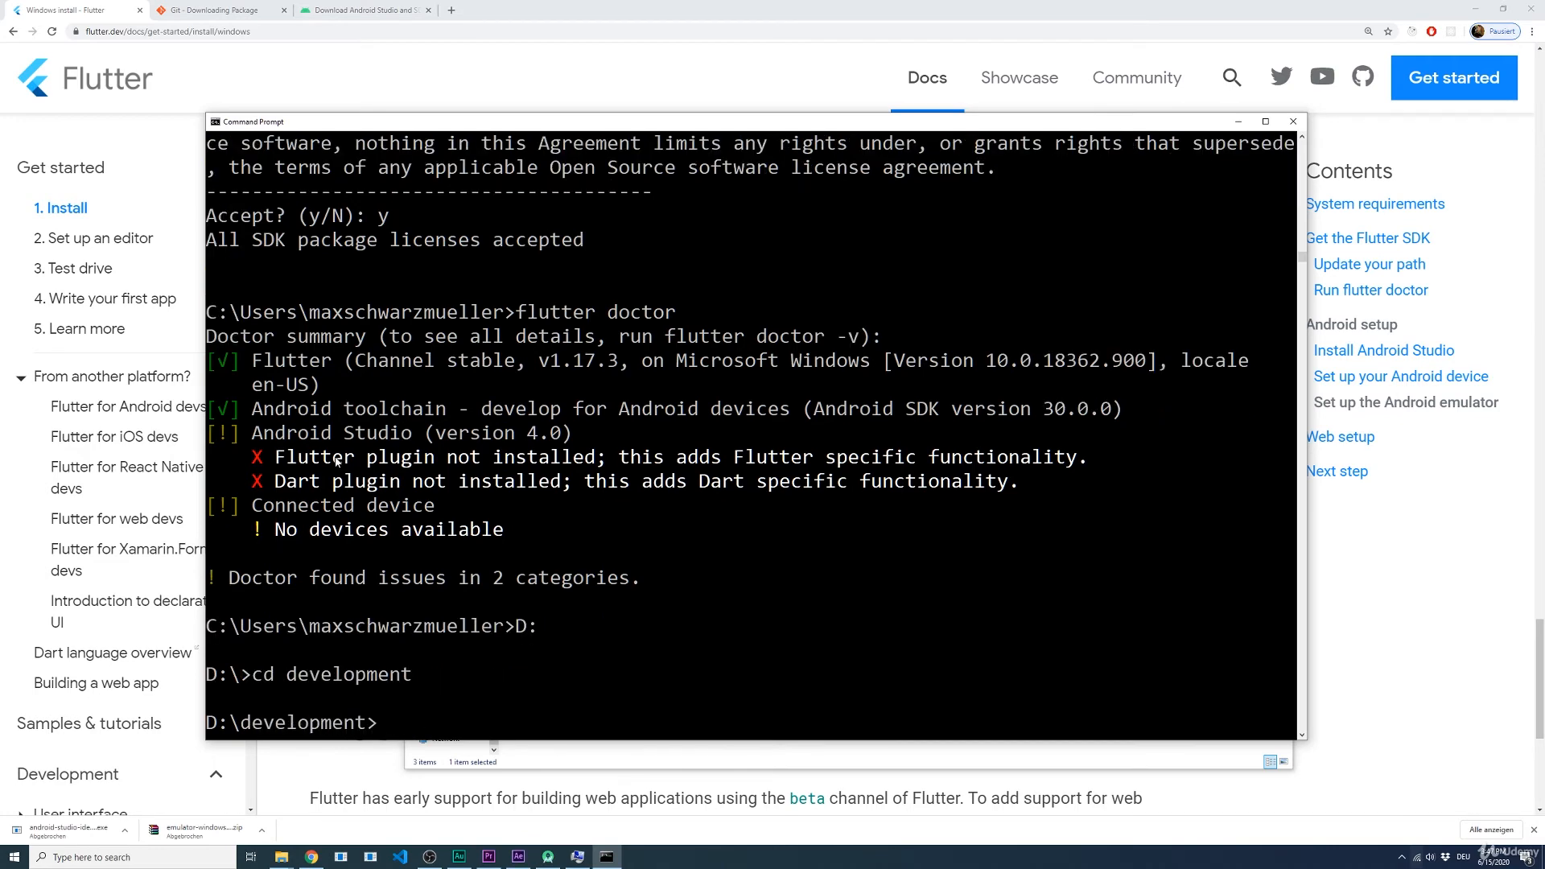
text(cd projects)
key(Return)
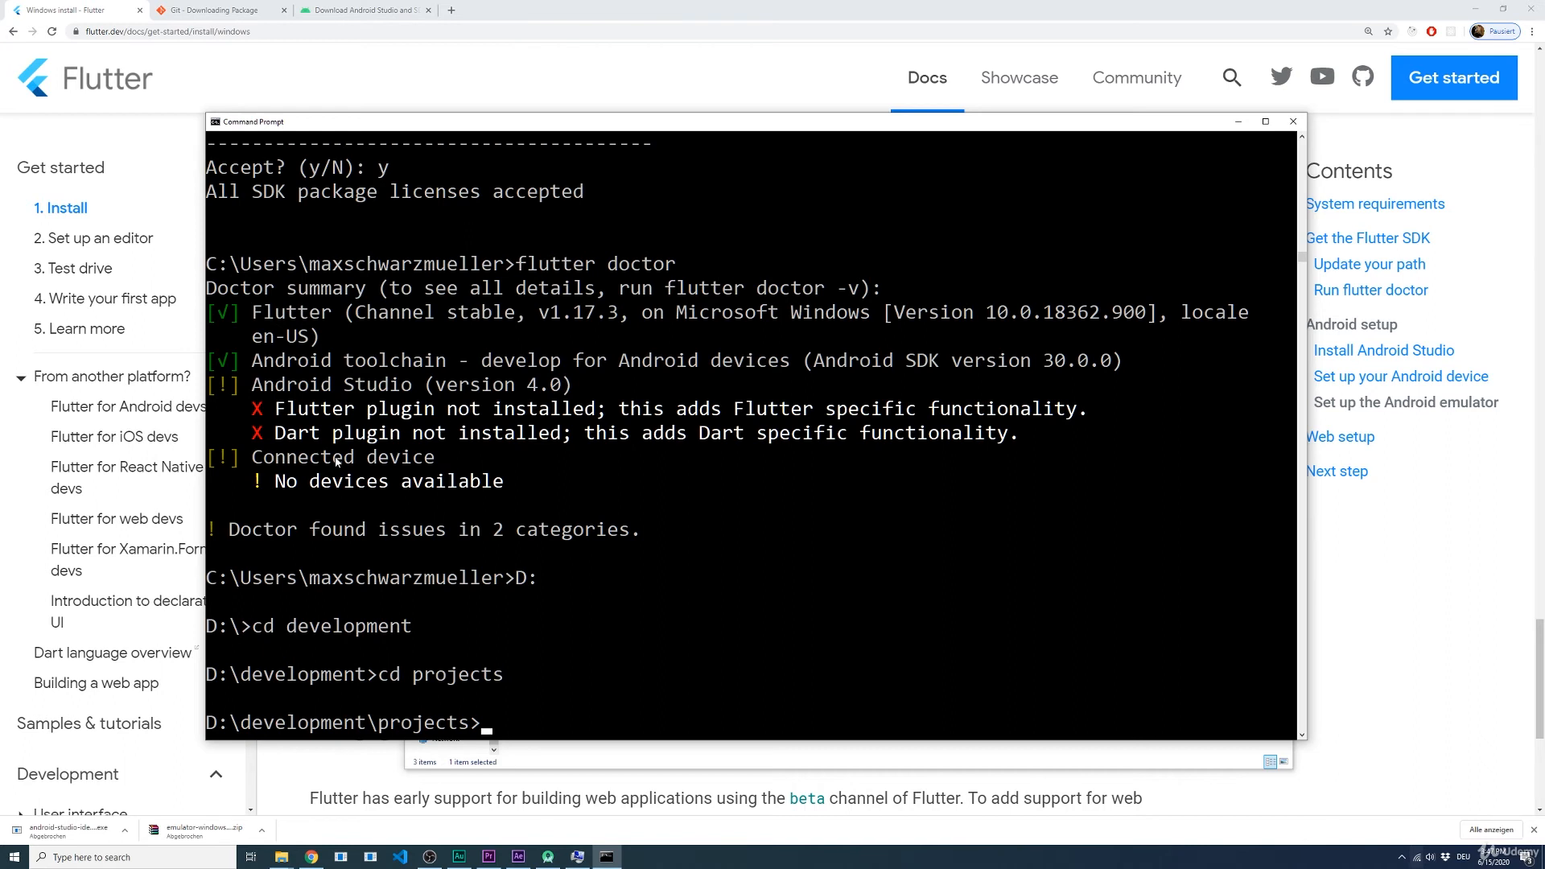
Step: Create a Flutter project with the command flutter create first_app
text(flutter create)
text(first_app)
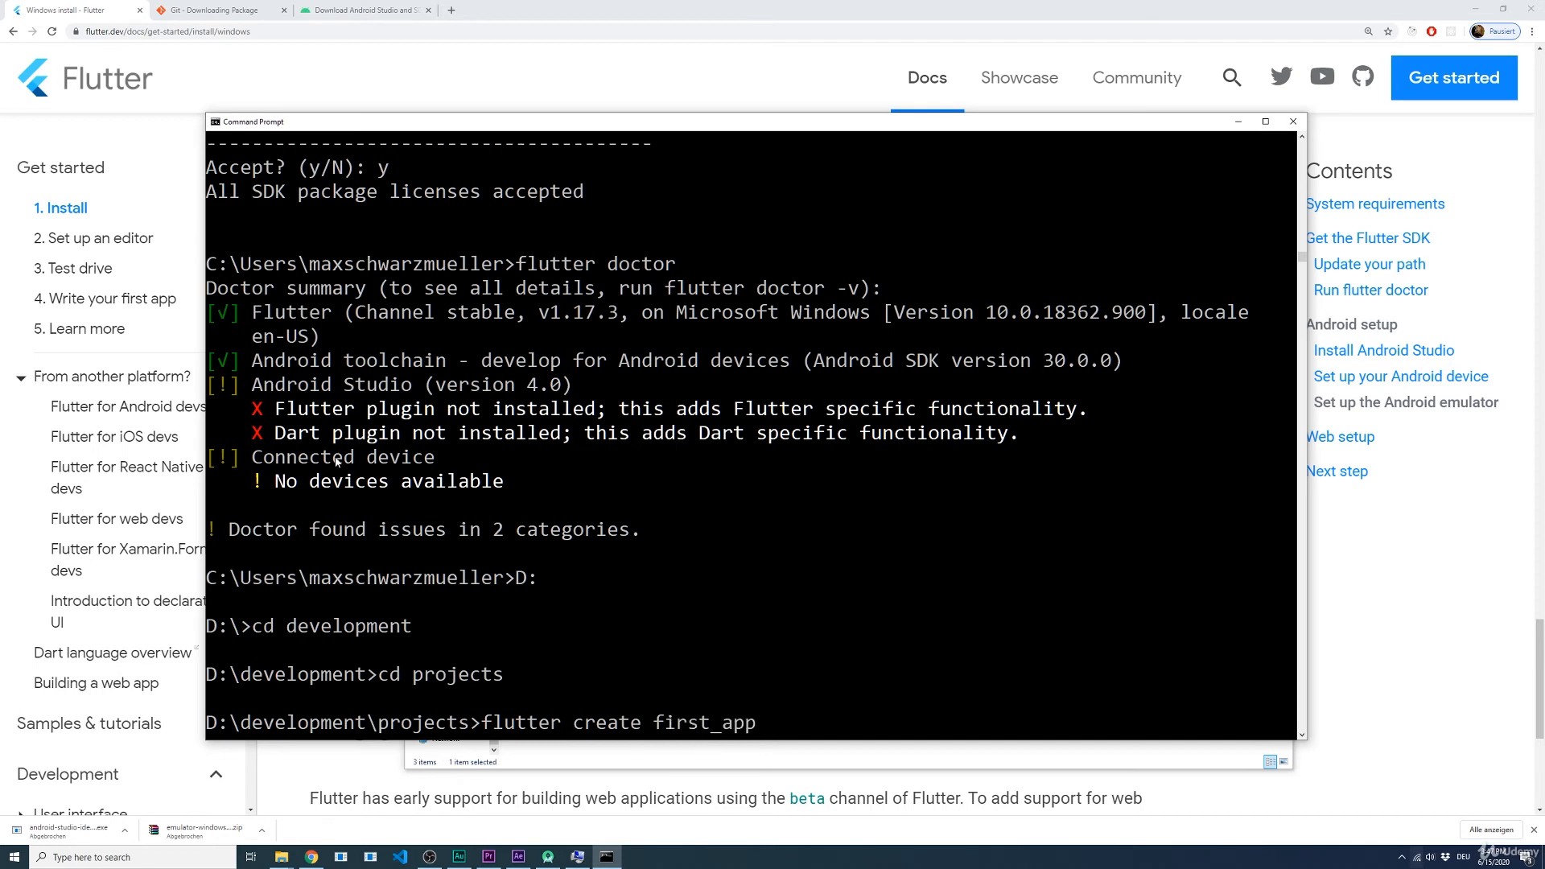
drag(654, 722, 756, 724)
click(773, 722)
key(Escape)
key(Left)
key(Left)
key(Left)
key(Left)
key(Left)
key(Left)
key(Left)
key(Right)
key(Right)
key(Right)
key(Right)
key(Left)
key(Left)
key(Right)
key(Right)
key(Return)
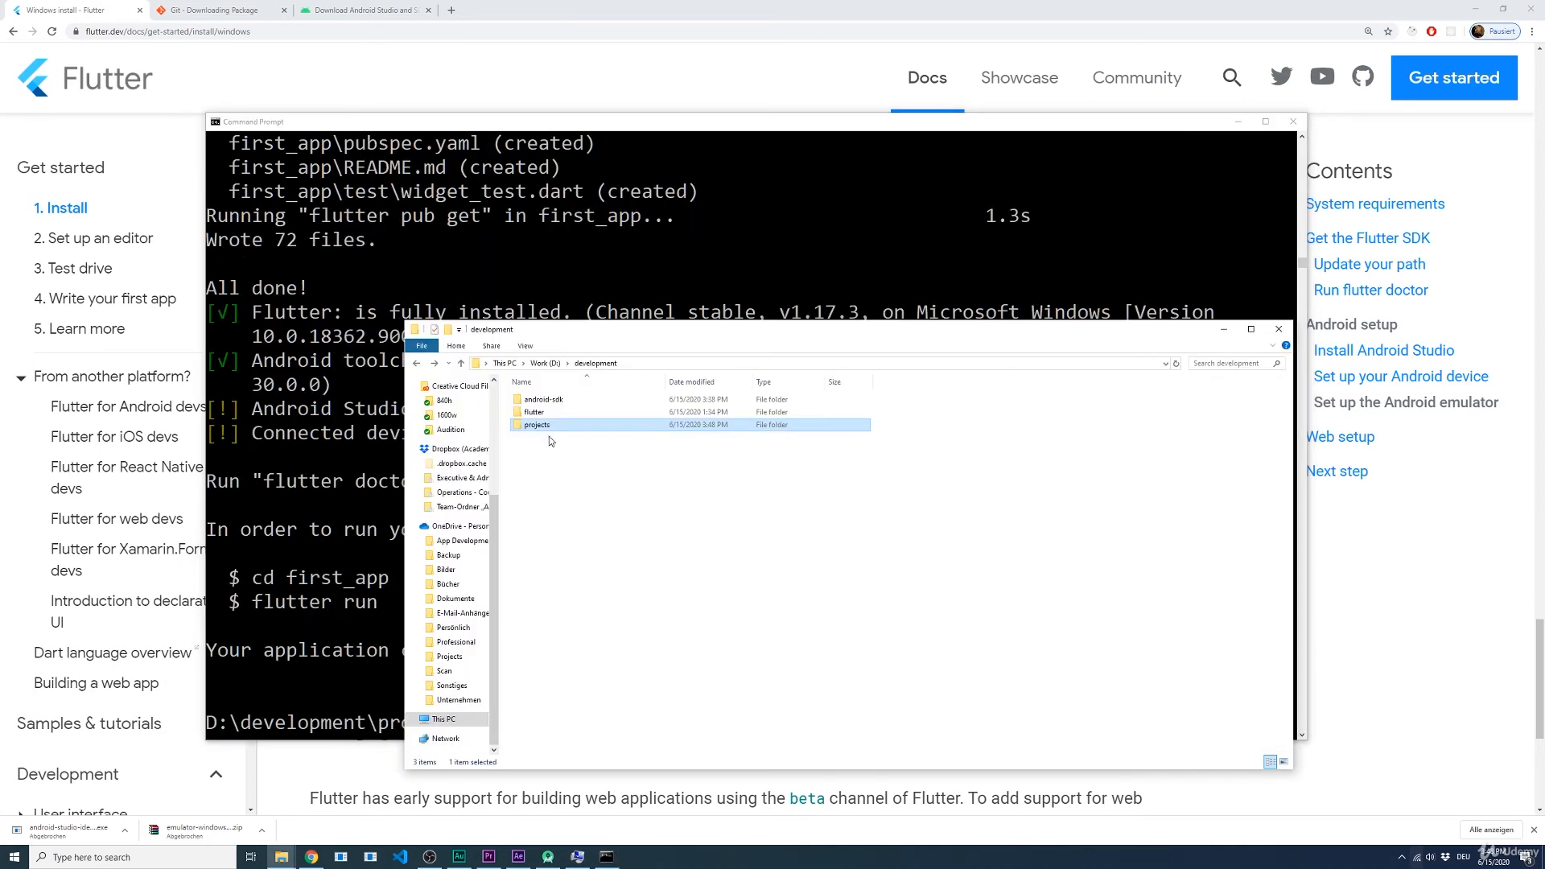
Step: Examine the new first_app project folder and its lib subfolder in File Explorer, and return to the first_app folder
click(530, 415)
double_click(534, 424)
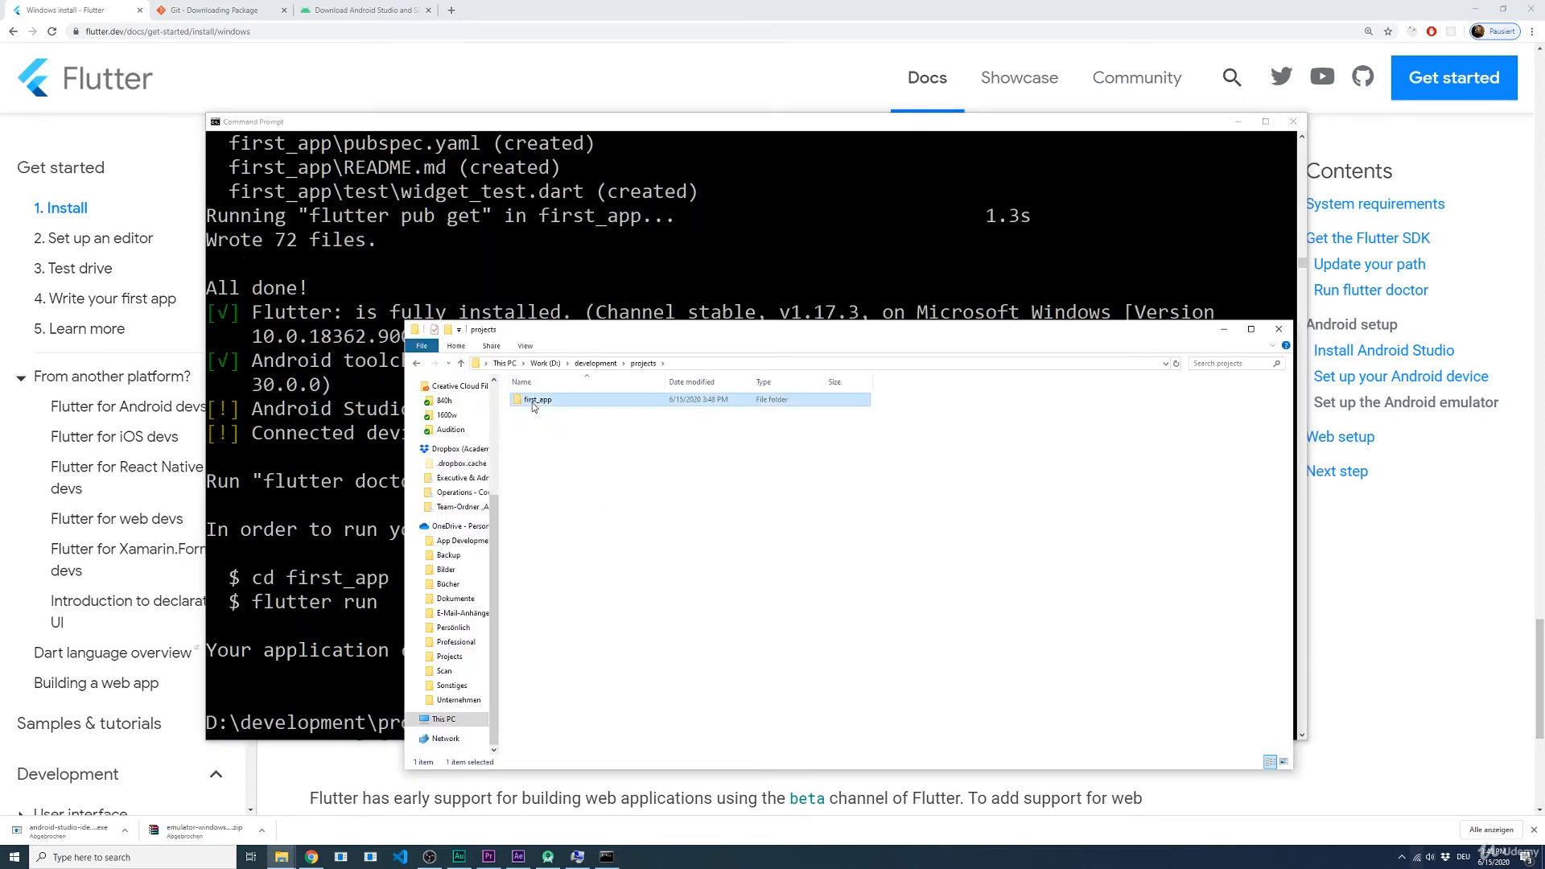
double_click(541, 400)
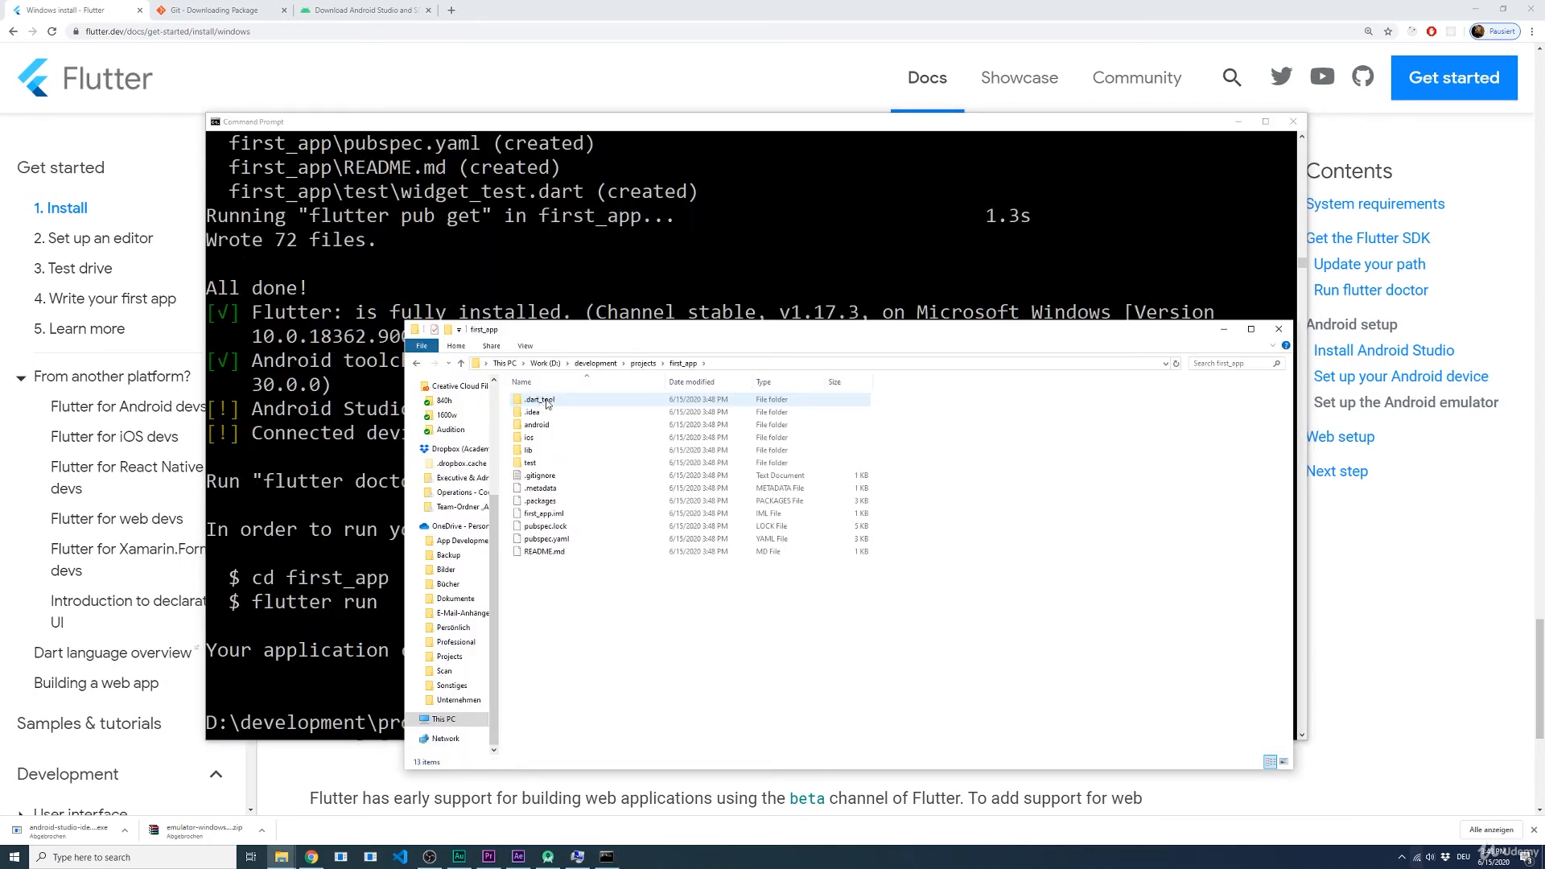
double_click(536, 453)
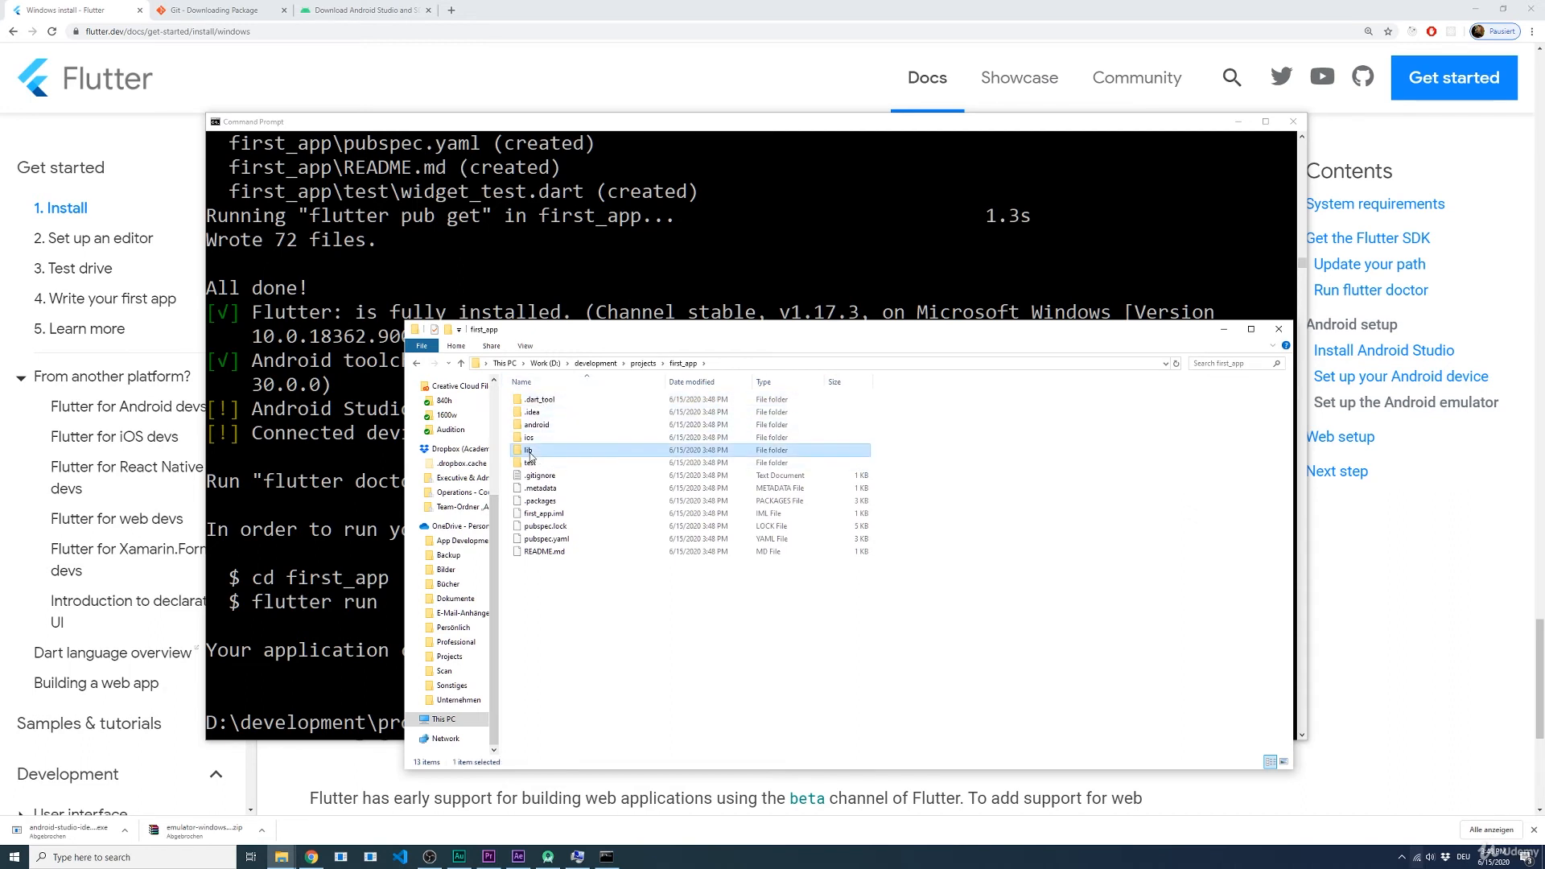
click(536, 404)
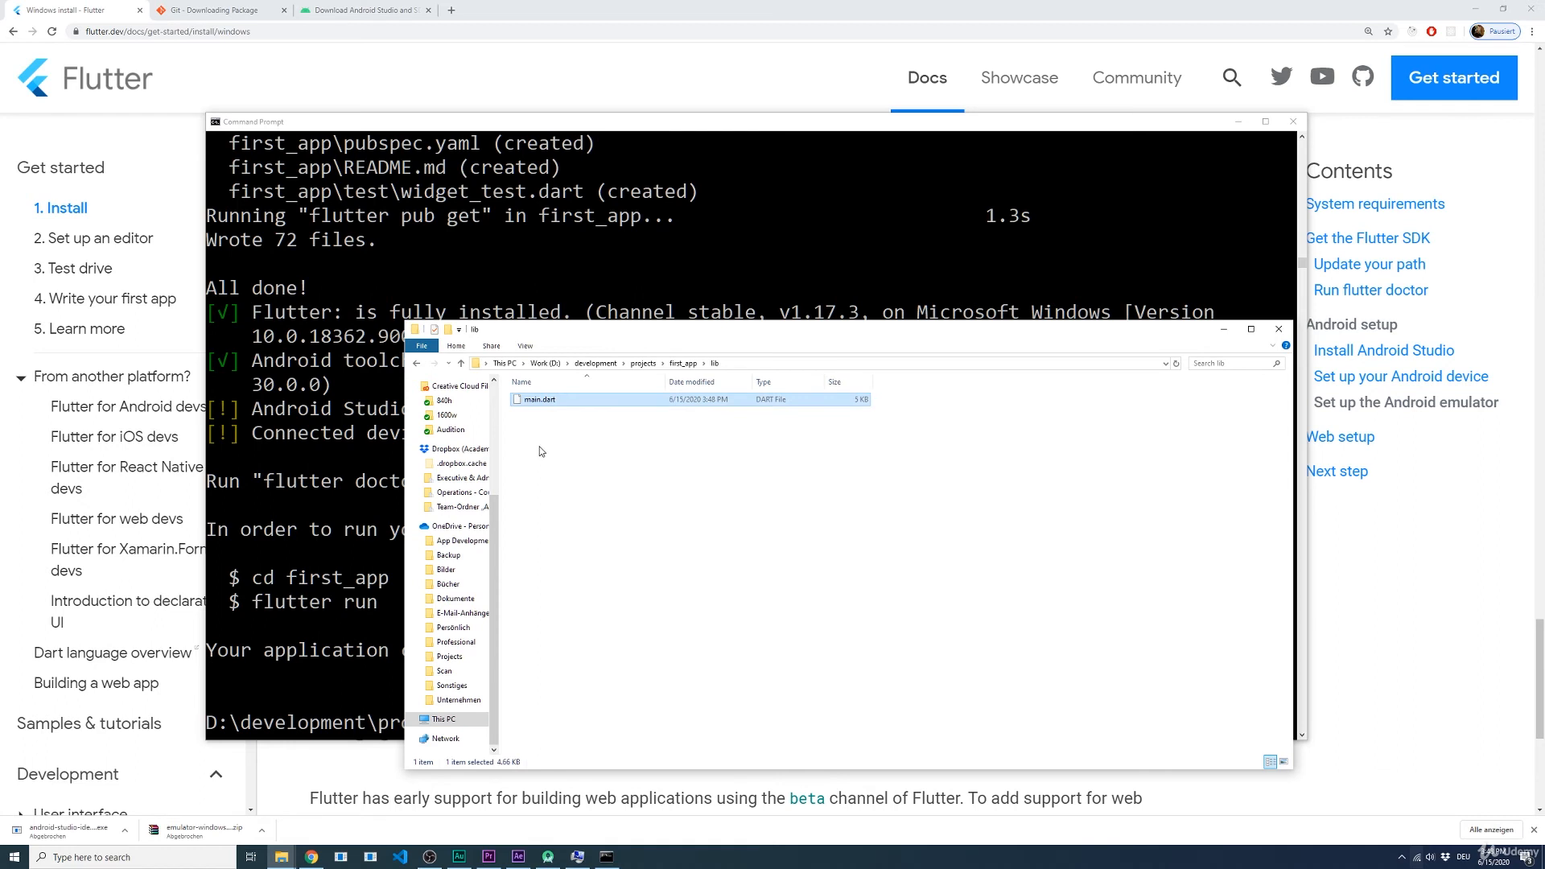
key(BackSpace)
click(607, 627)
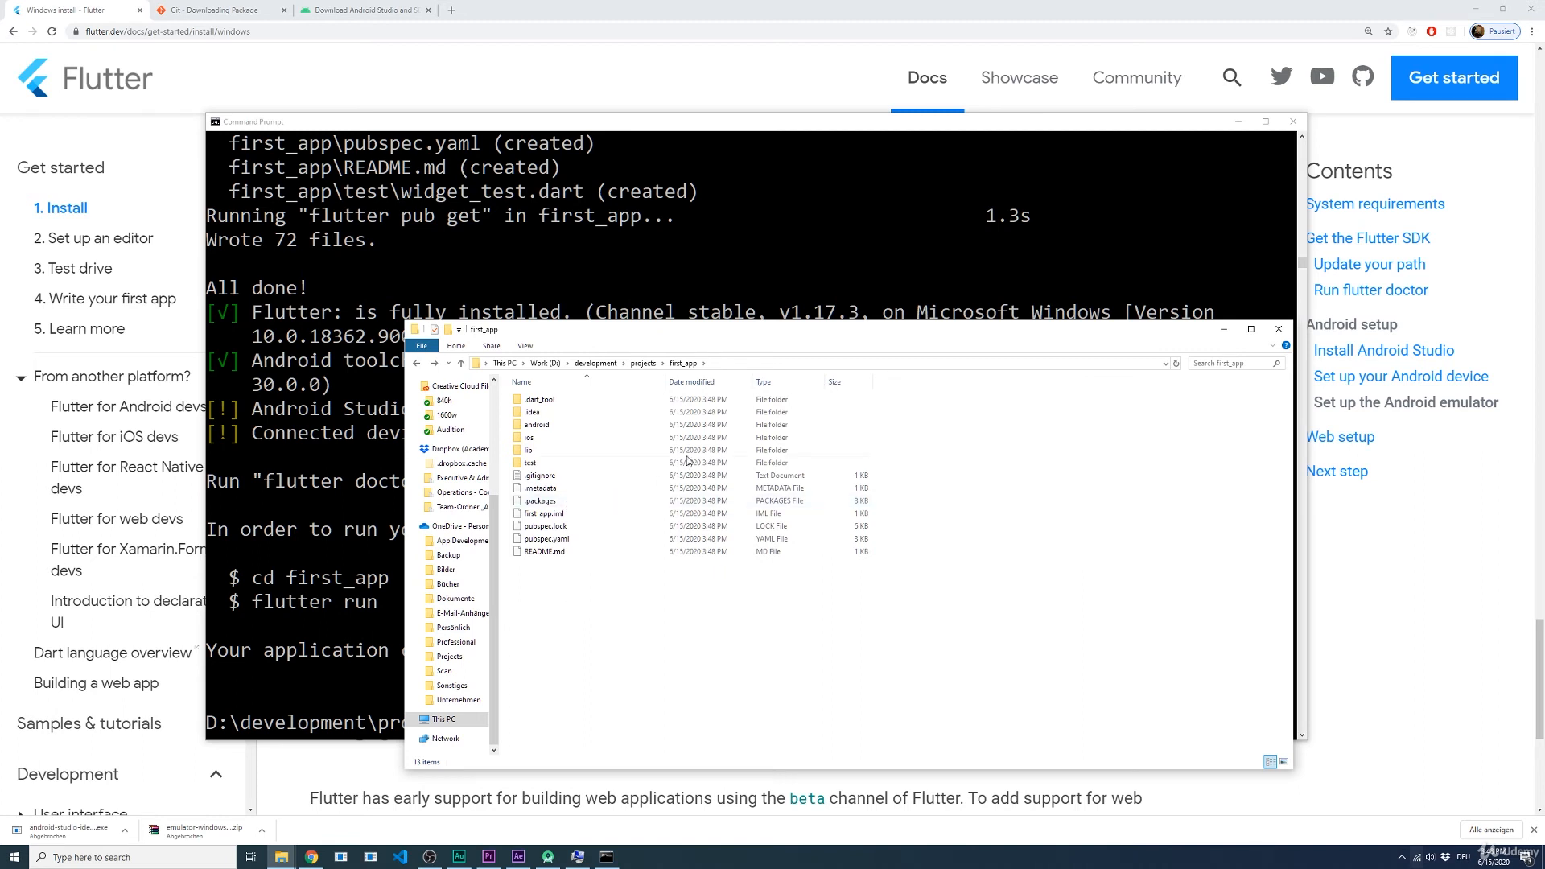
Step: Switch to Android Studio, open the AVD Manager, and widen its window to show the details of the existing virtual device
click(548, 857)
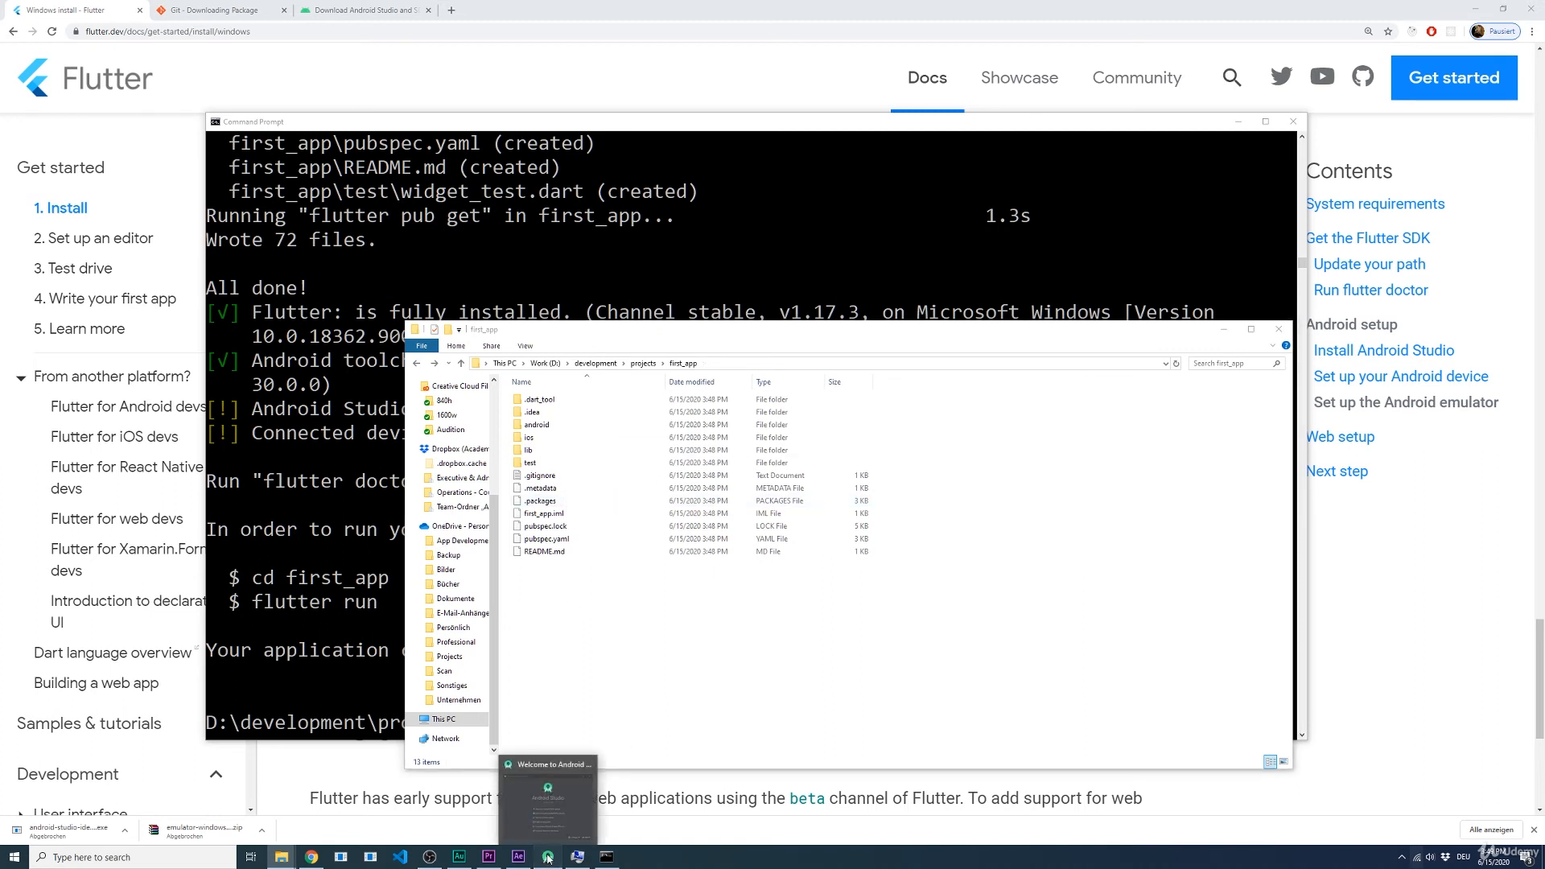
drag(733, 225, 688, 224)
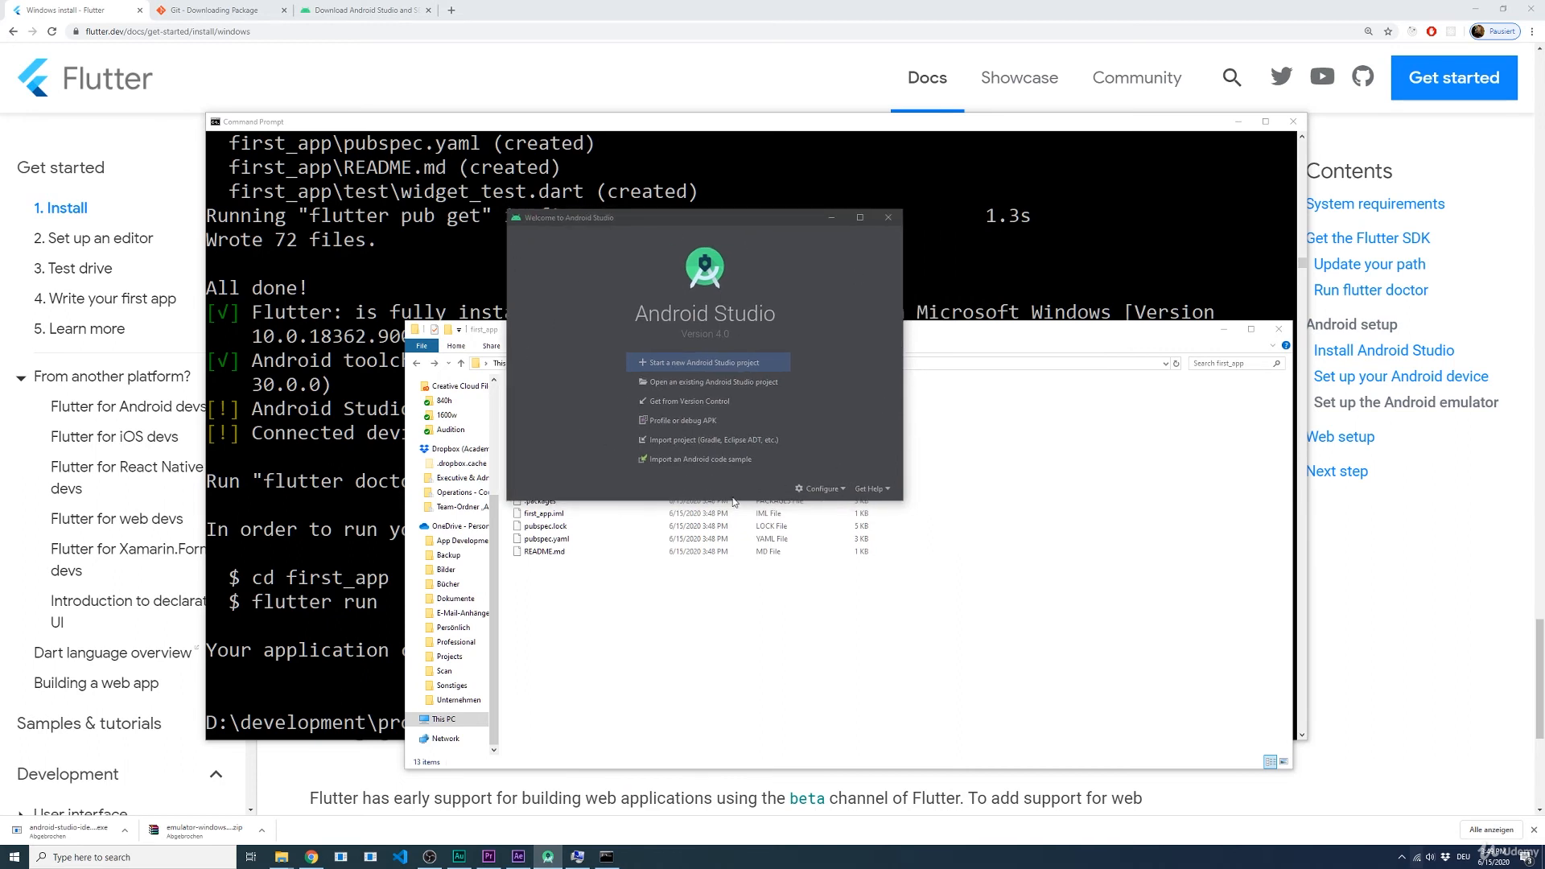
click(822, 489)
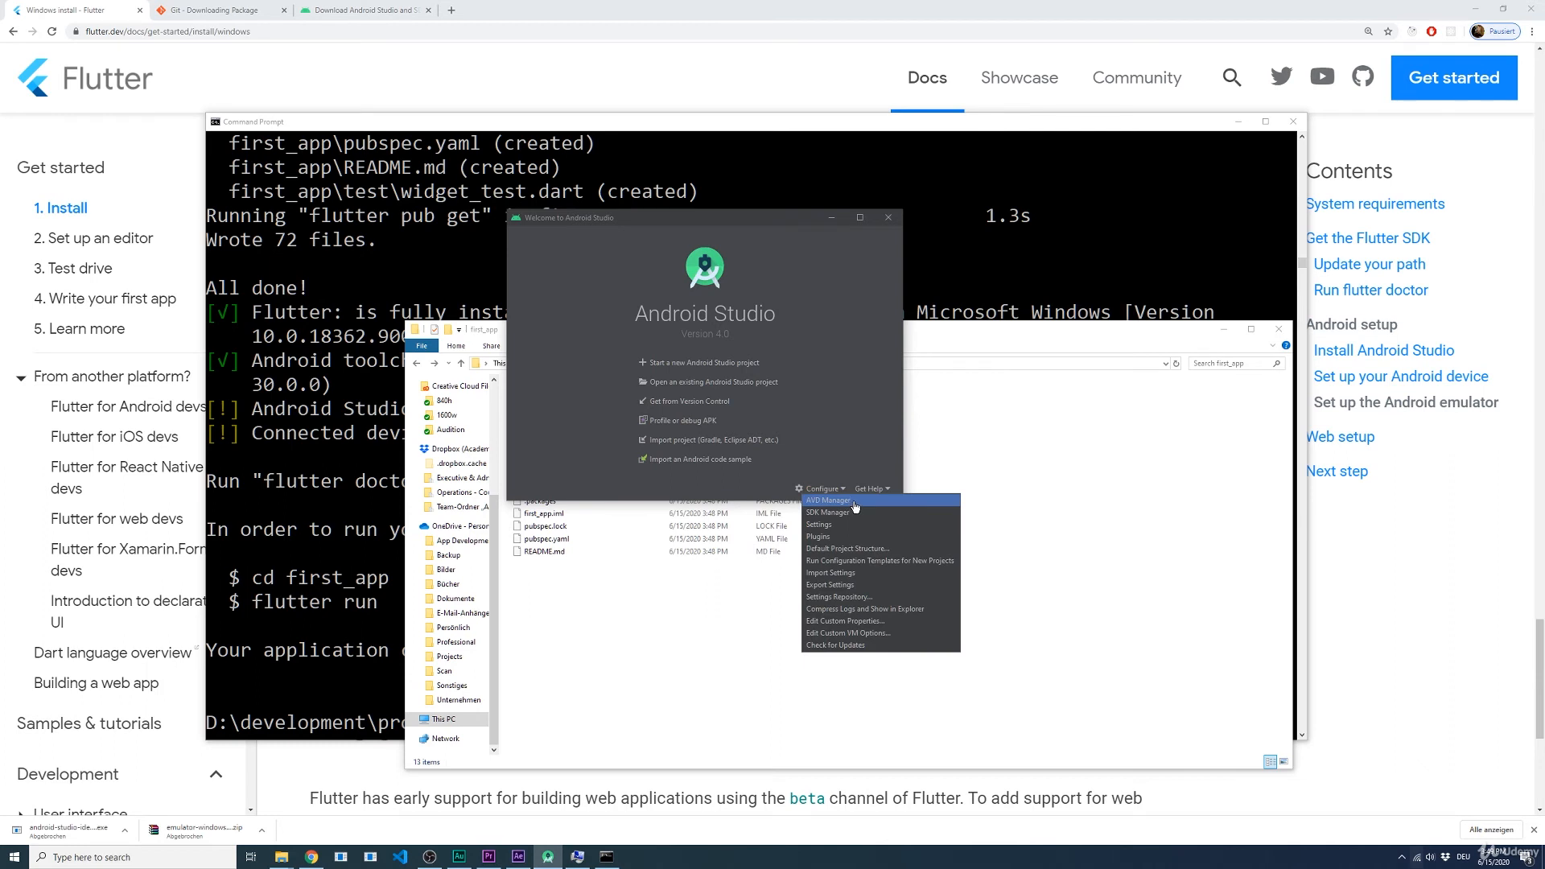
click(855, 505)
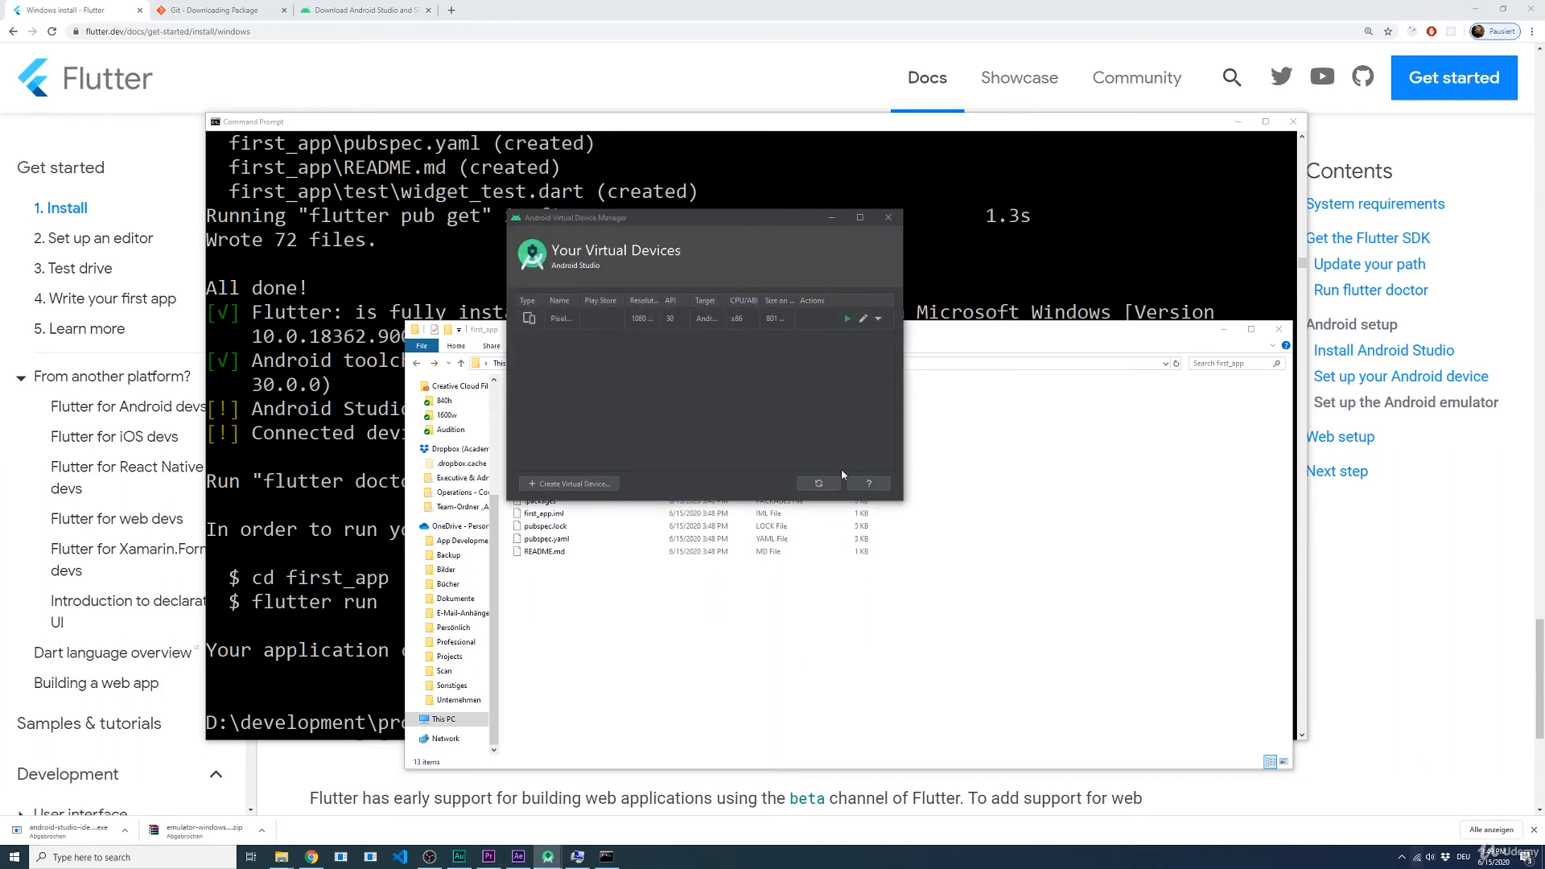
drag(907, 341, 1165, 344)
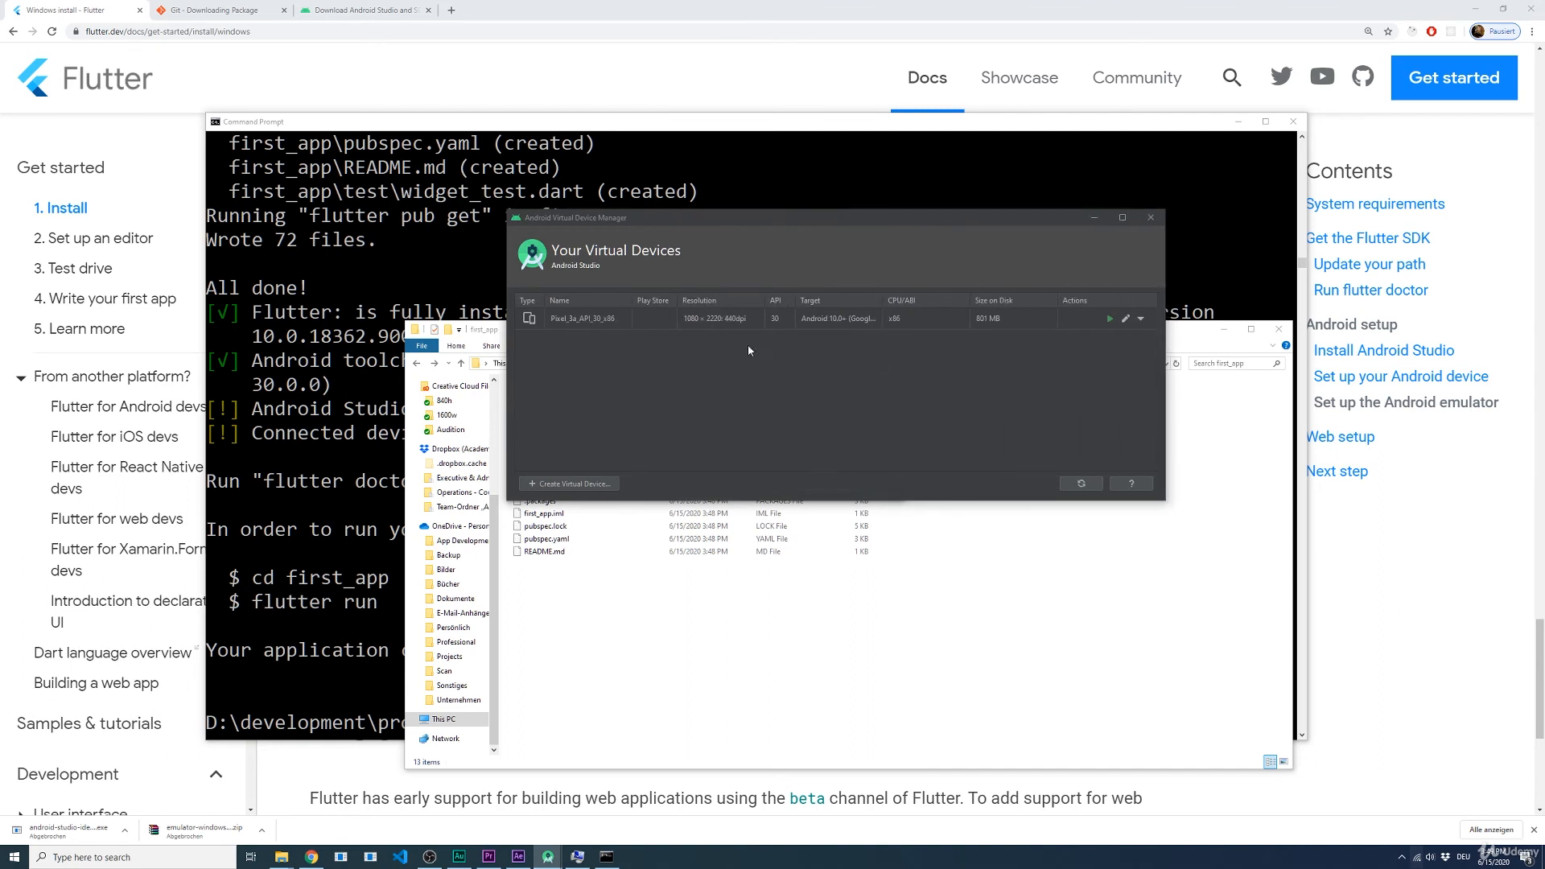
click(654, 318)
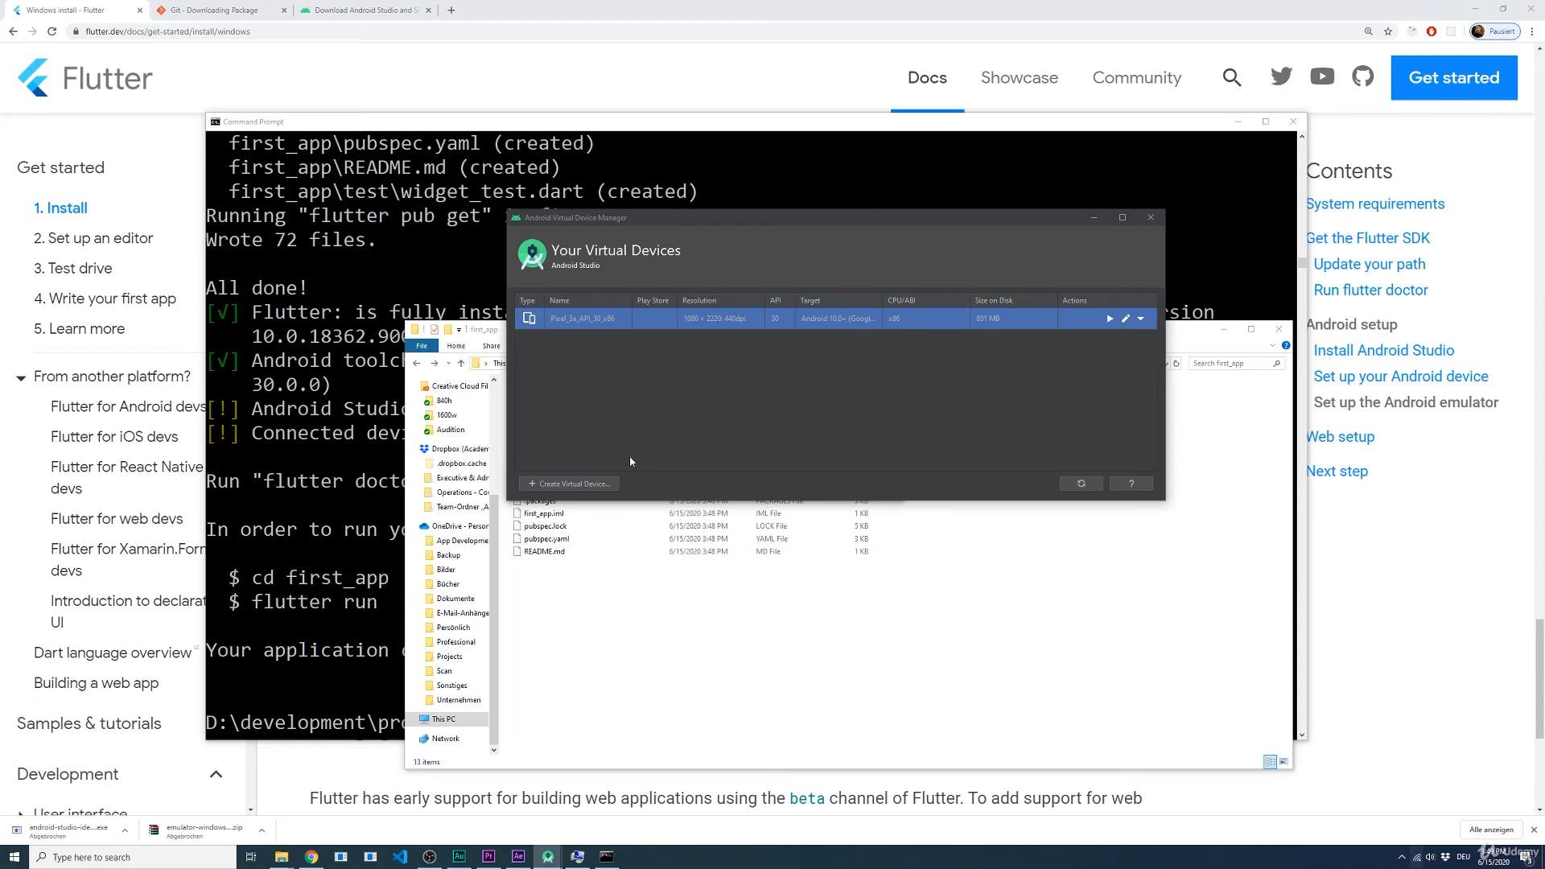
Step: Start creating a new virtual device in the Phone category using the Pixel 2 hardware definition
click(581, 486)
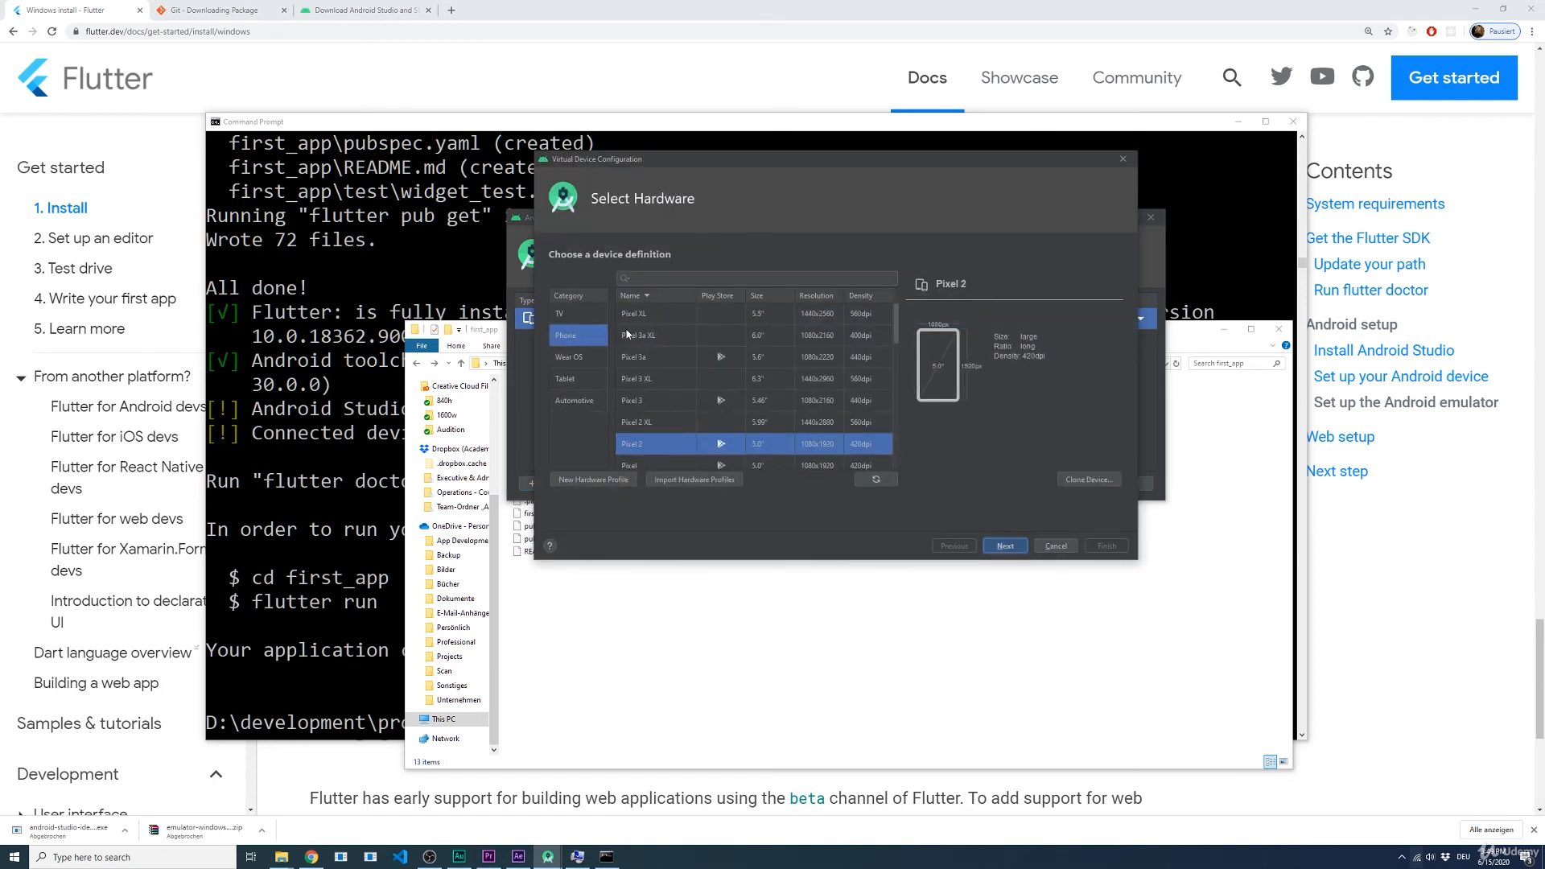
click(572, 341)
click(1002, 547)
Step: Download the Pie system image (API 28, x86, Google Play) and select it for the virtual device
click(626, 335)
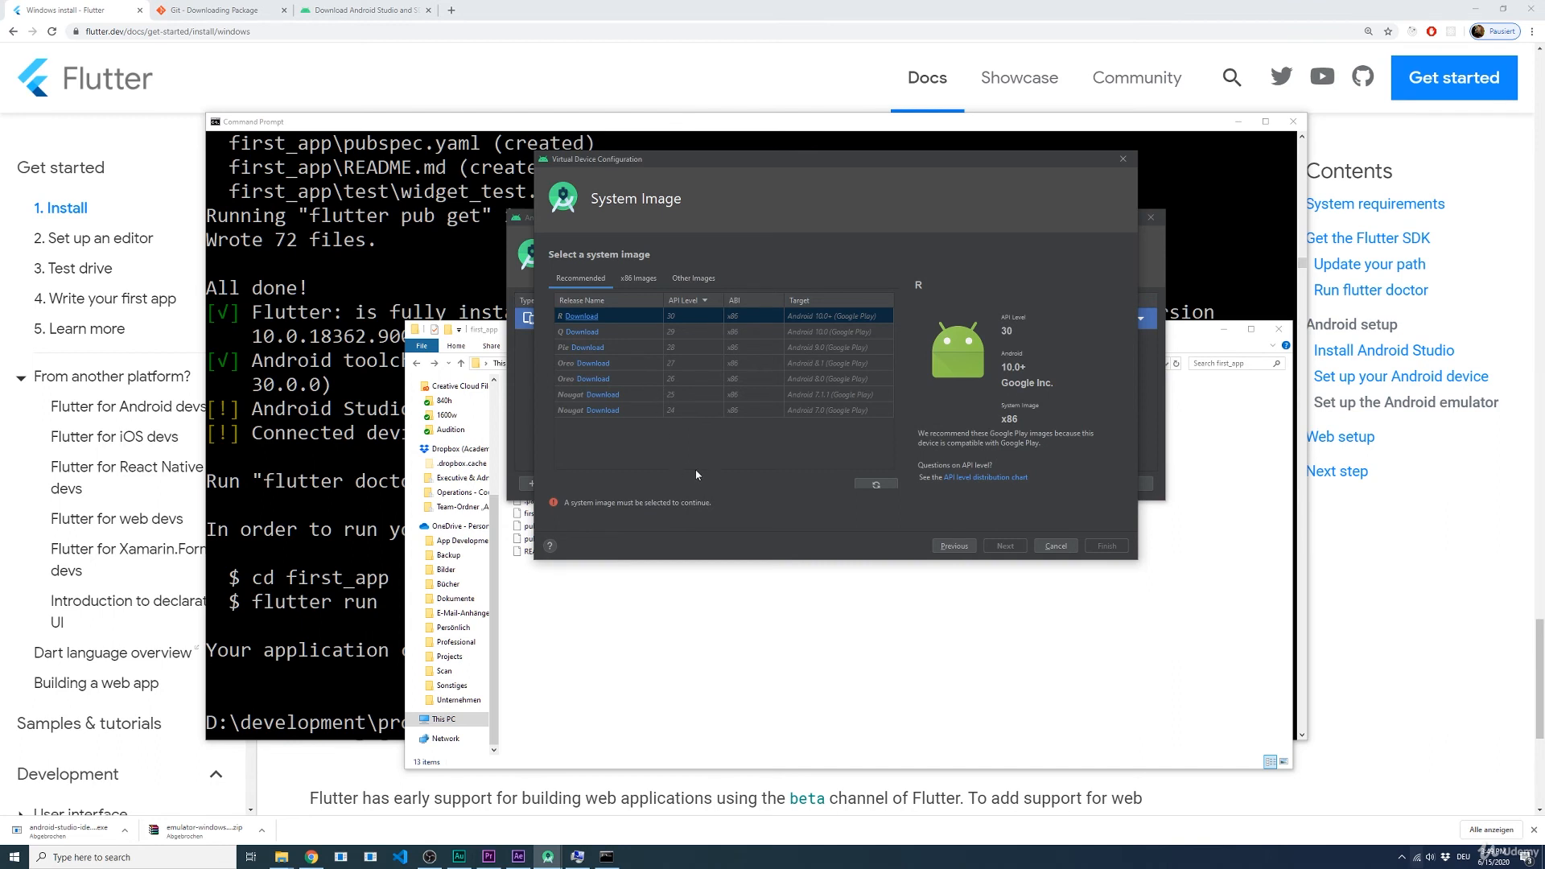
click(626, 348)
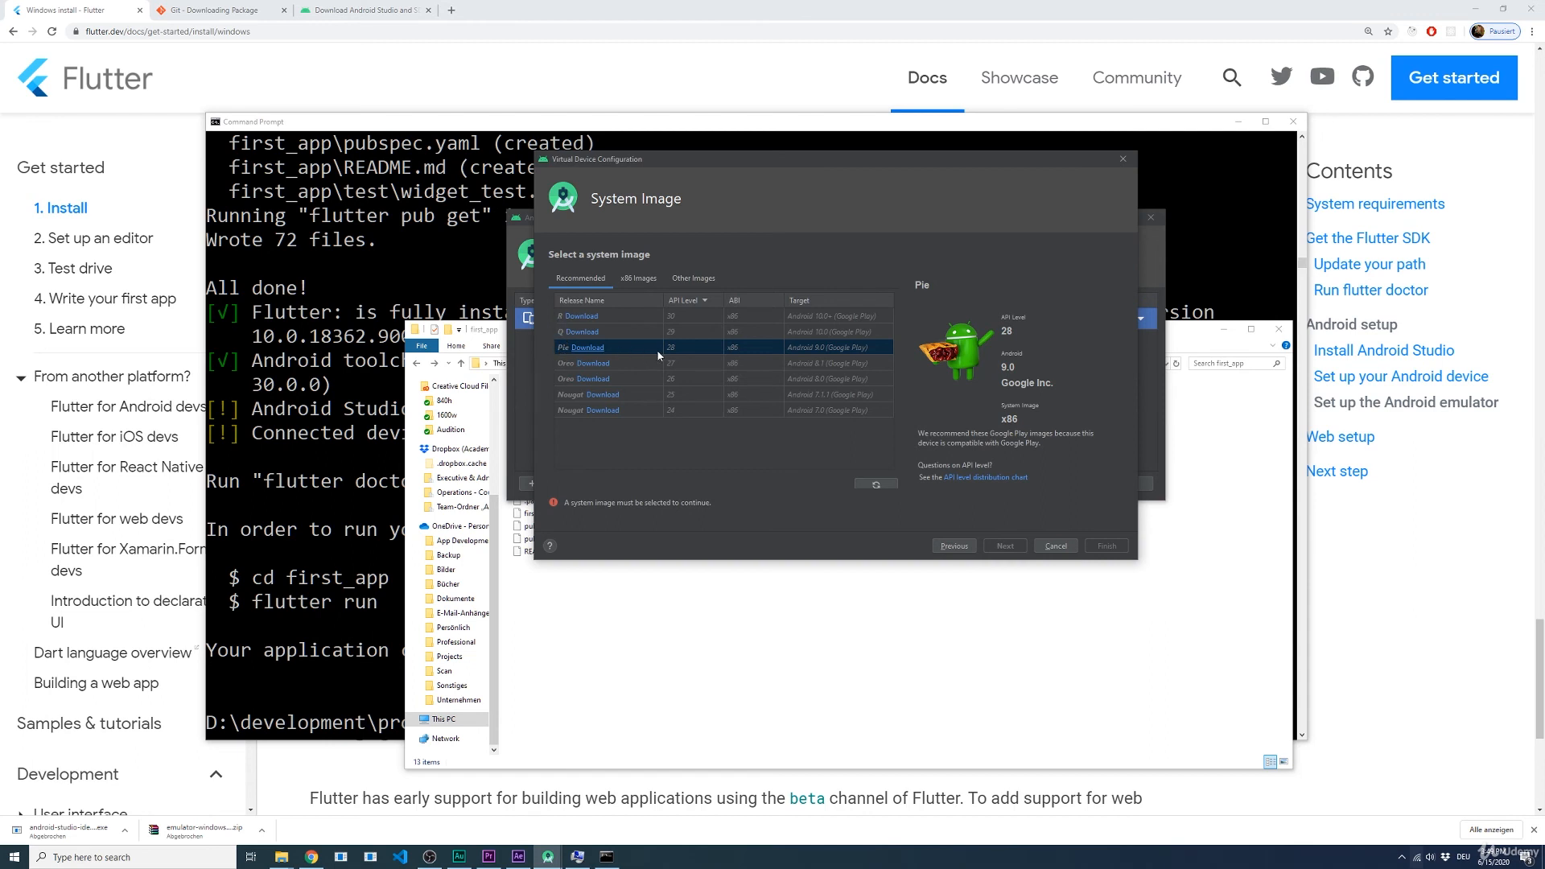
click(587, 348)
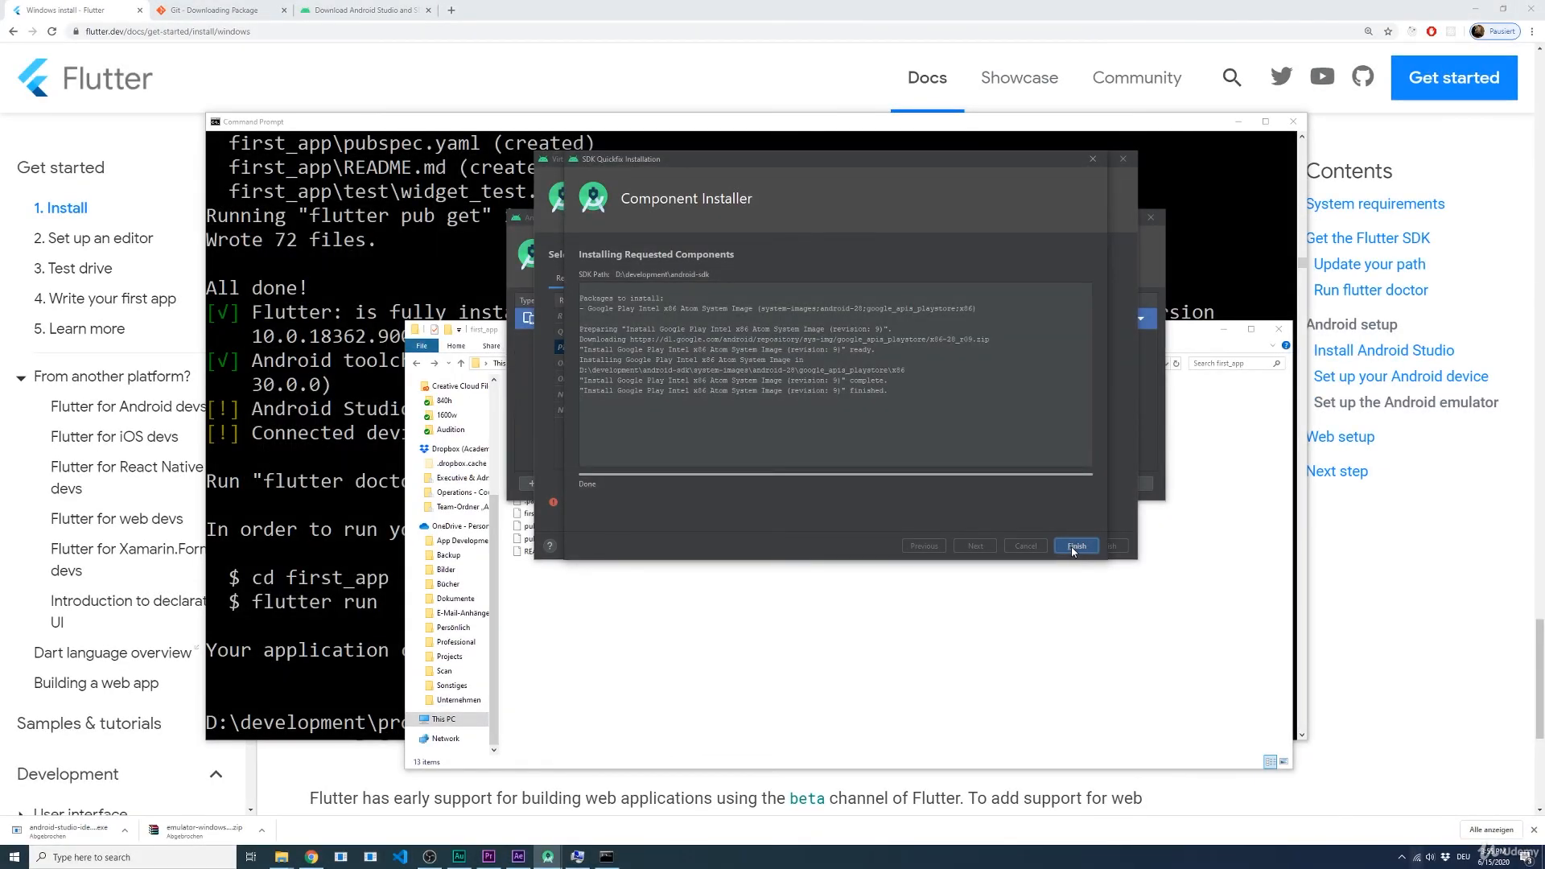
click(1071, 547)
click(600, 351)
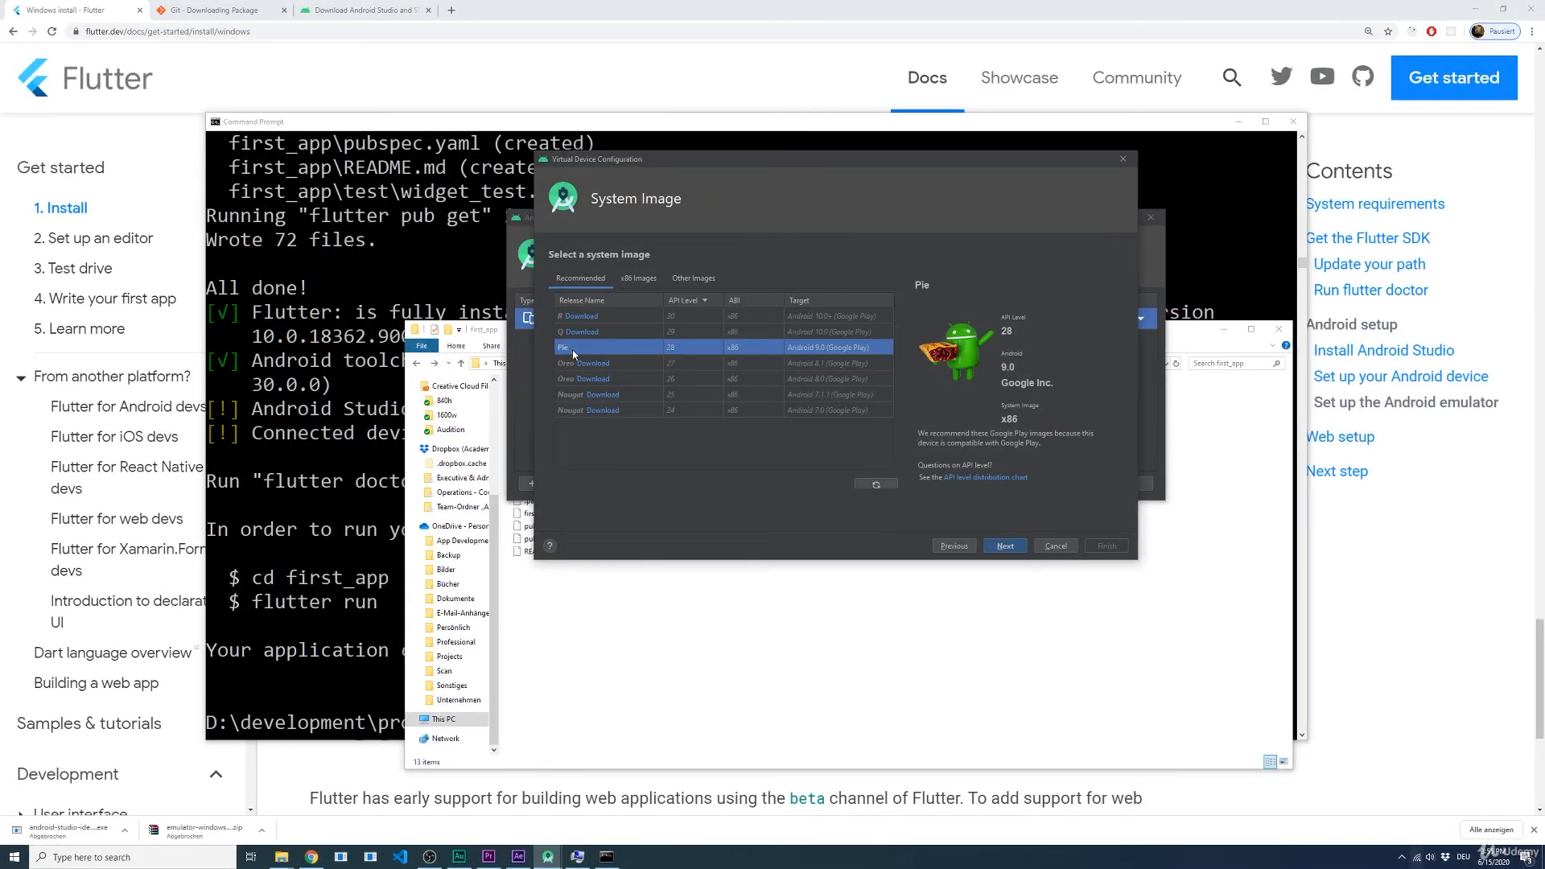
Step: Create the virtual device named Pixel 2 API 28 with the default configuration and launch it
click(1012, 549)
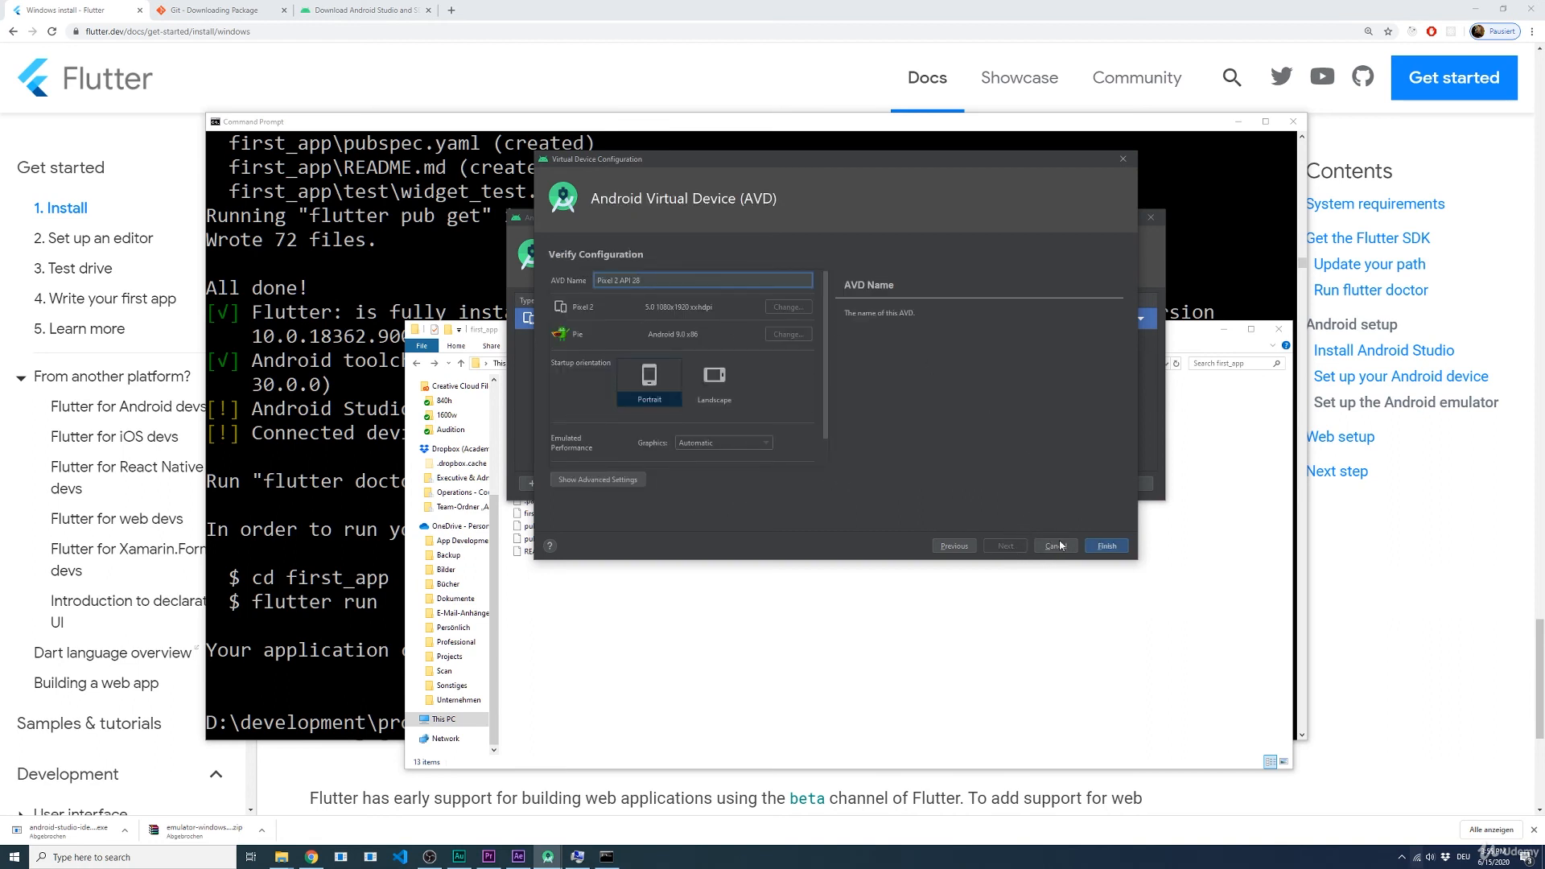
click(1103, 547)
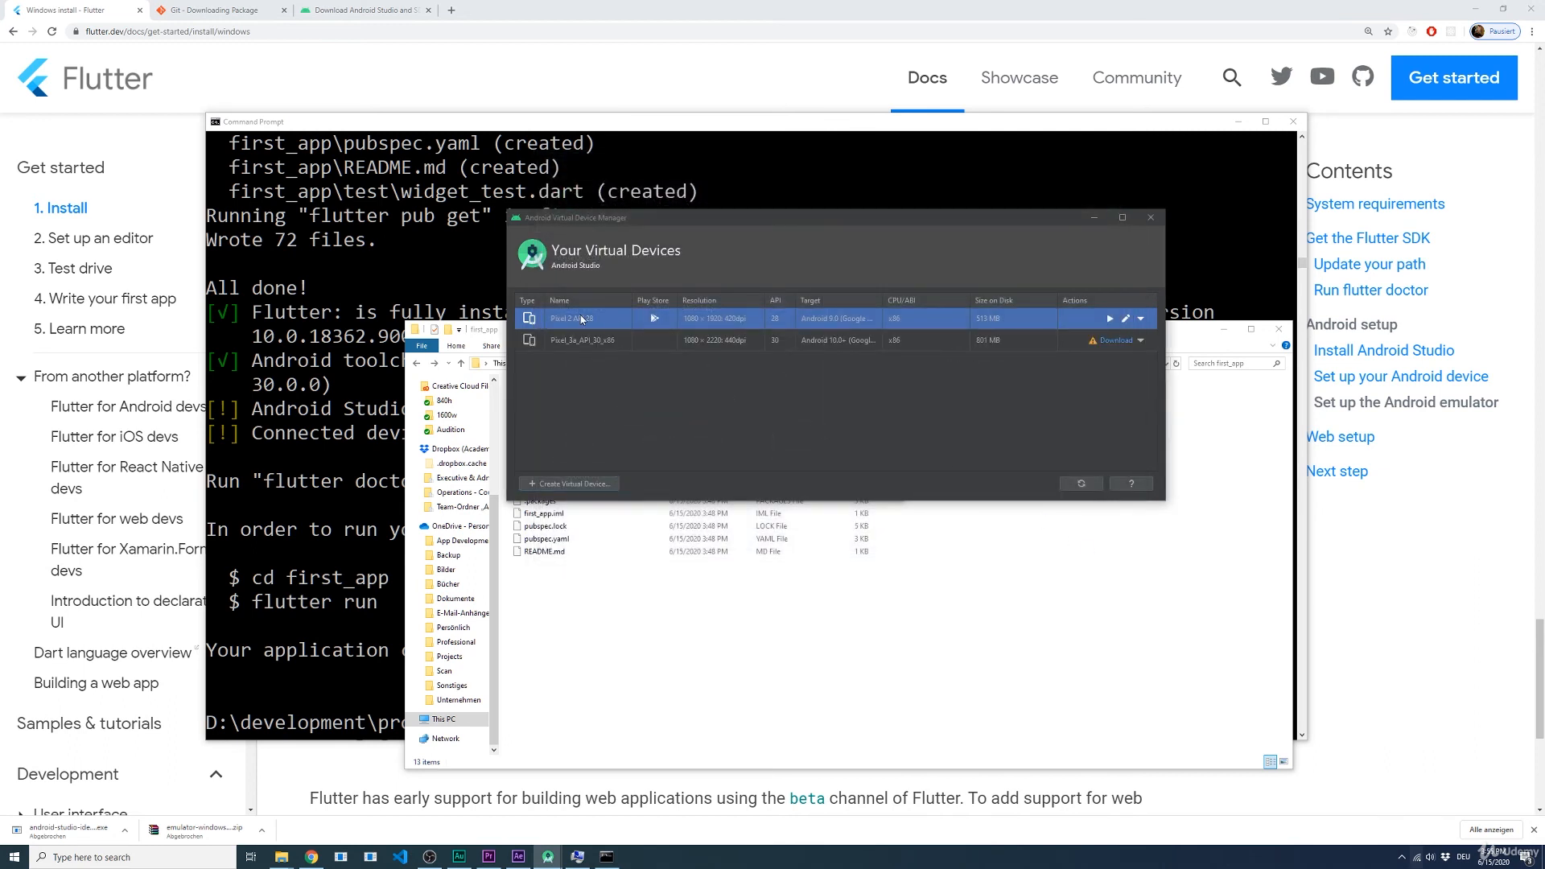
click(1110, 321)
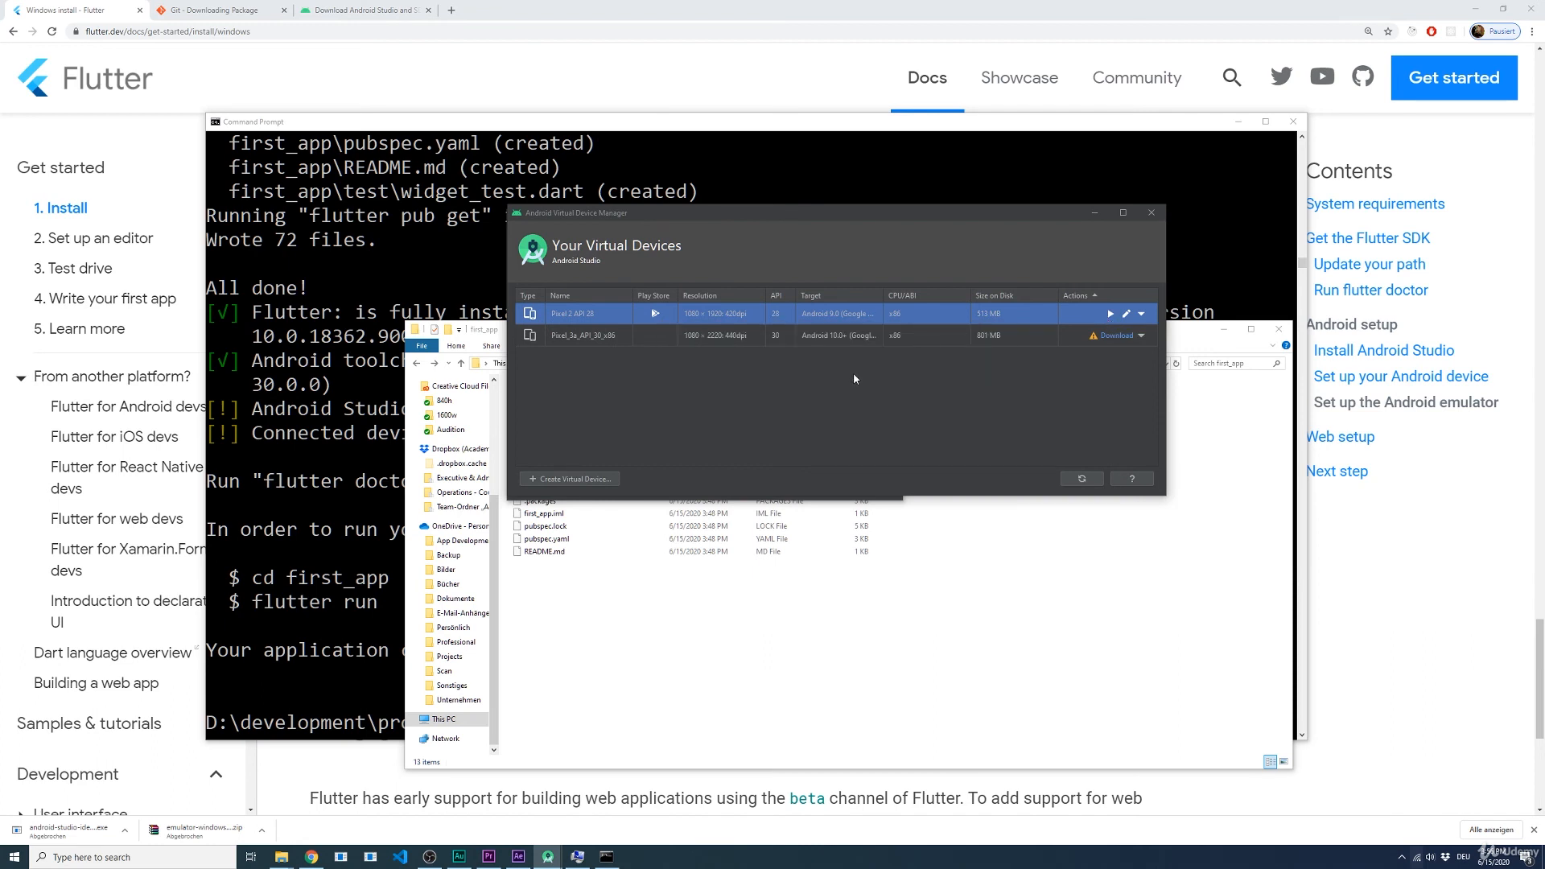
Step: Open the existing project D:\development\projects\first_app in Android Studio
click(370, 386)
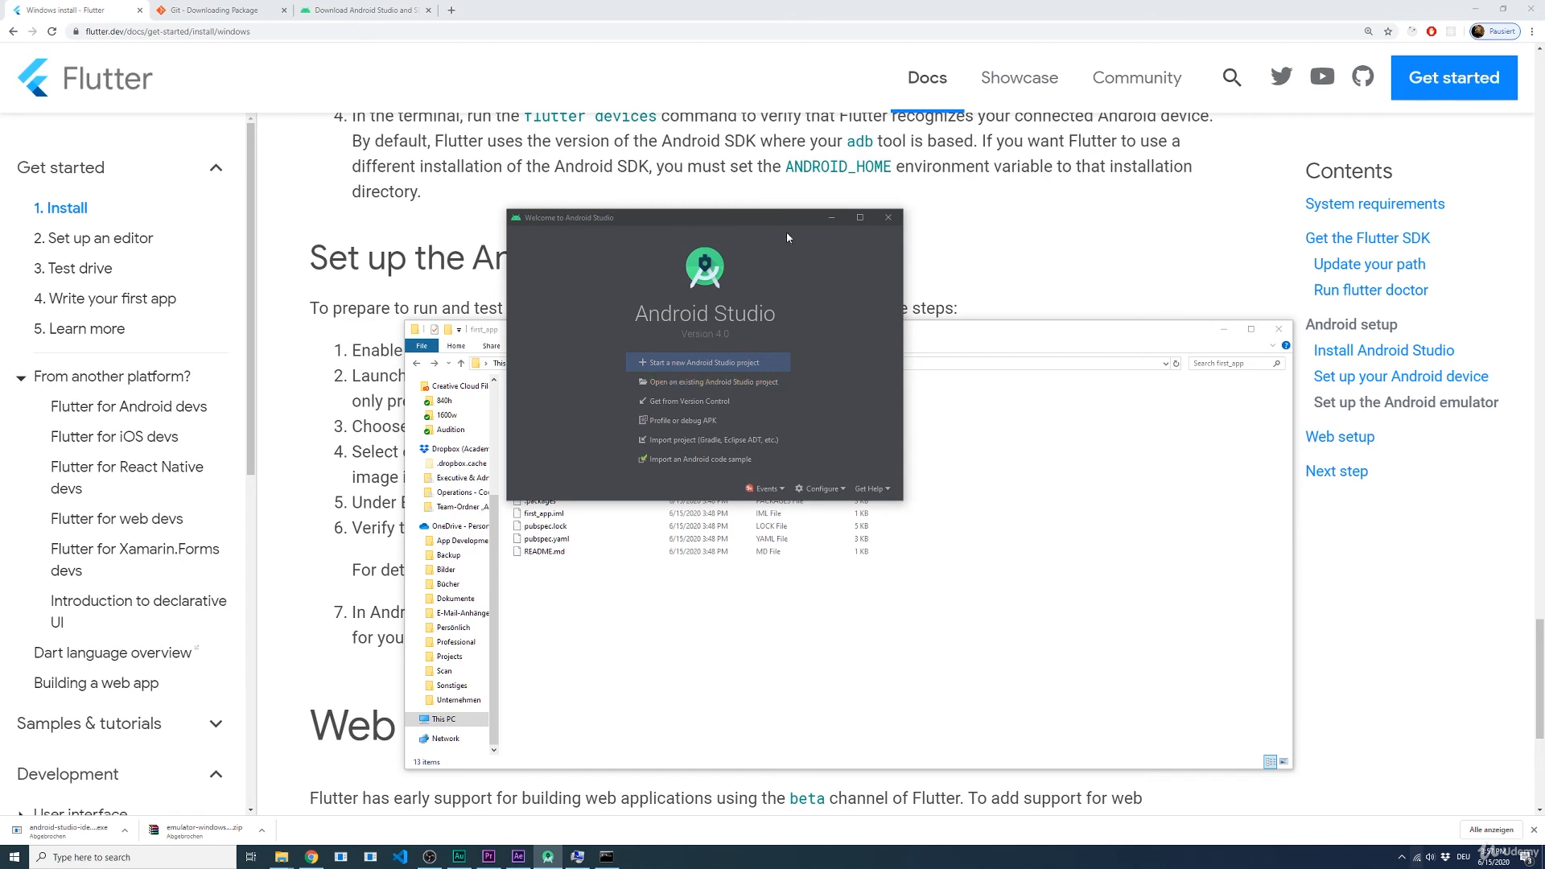
click(748, 380)
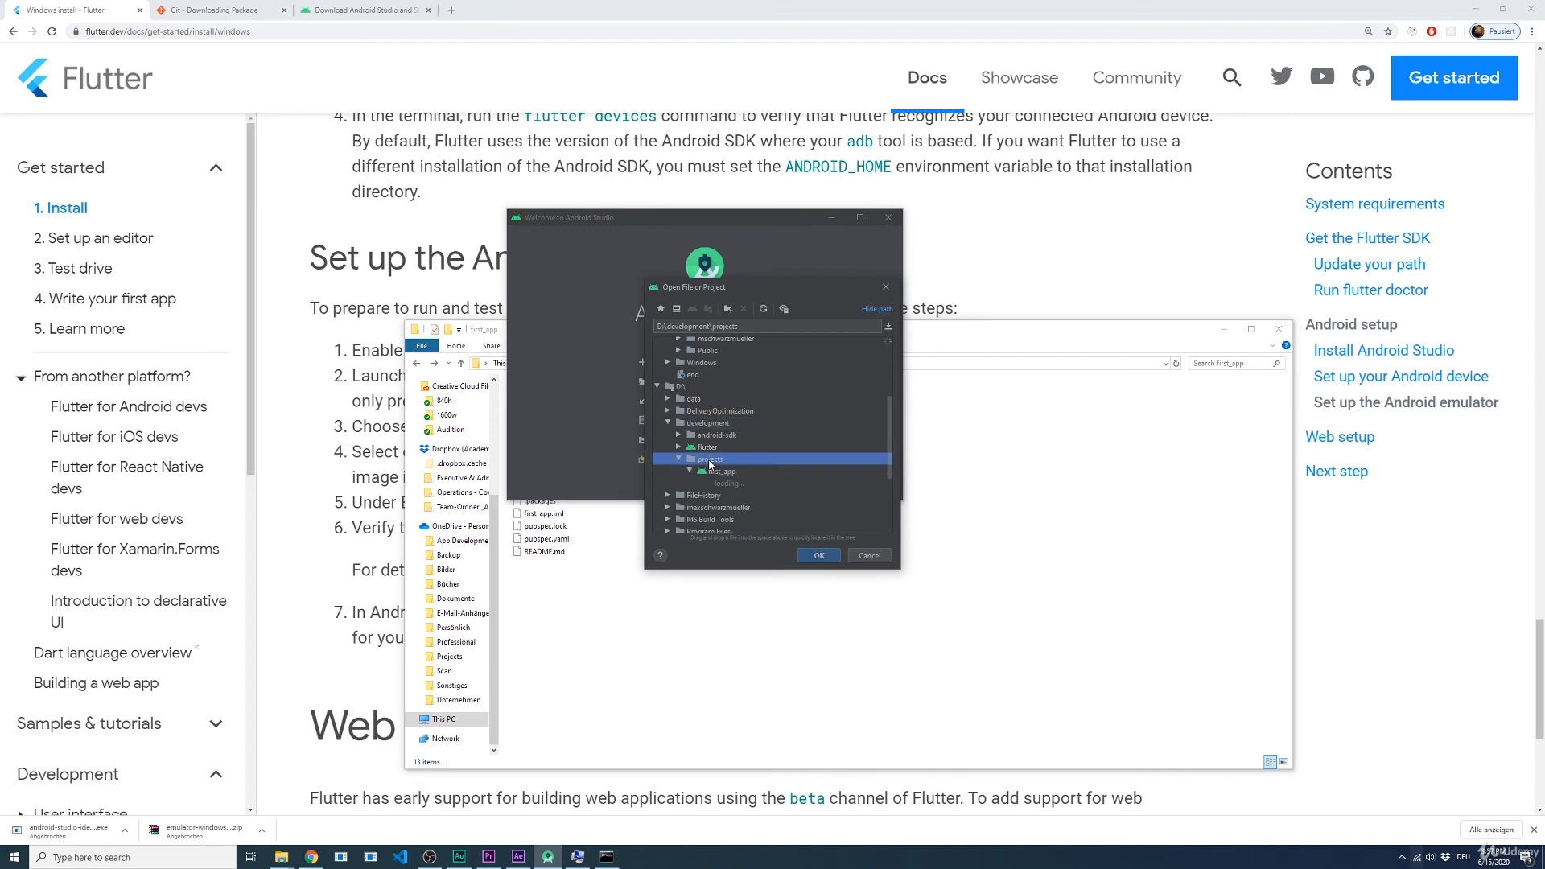
click(818, 554)
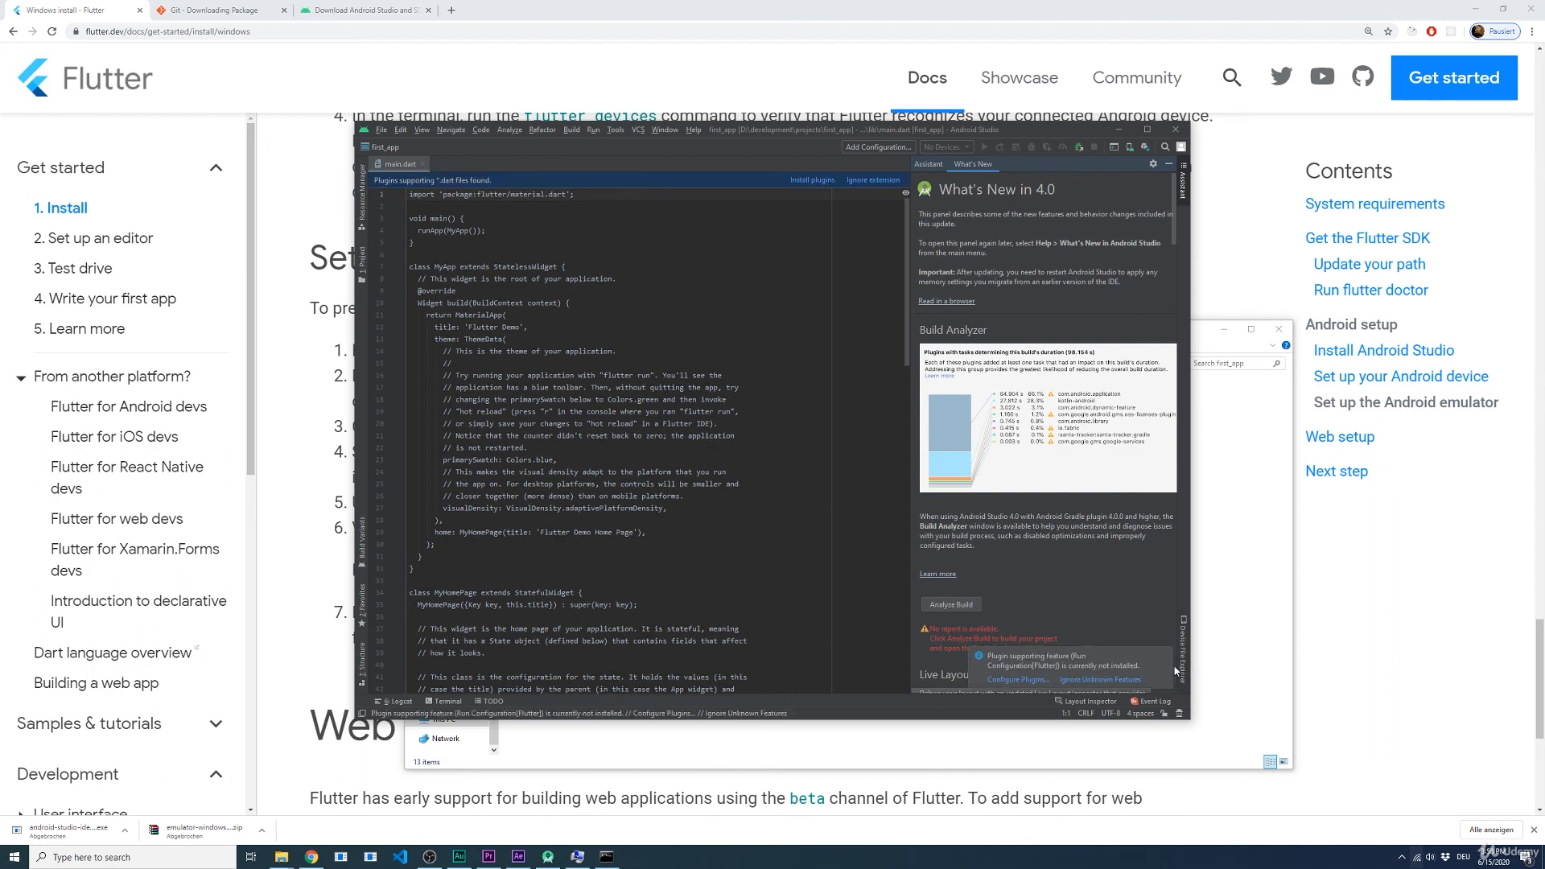
Step: Install the Flutter plugin and its required Dart plugin, accepting the third-party privacy note, and restart Android Studio to activate them
click(1163, 659)
click(1016, 680)
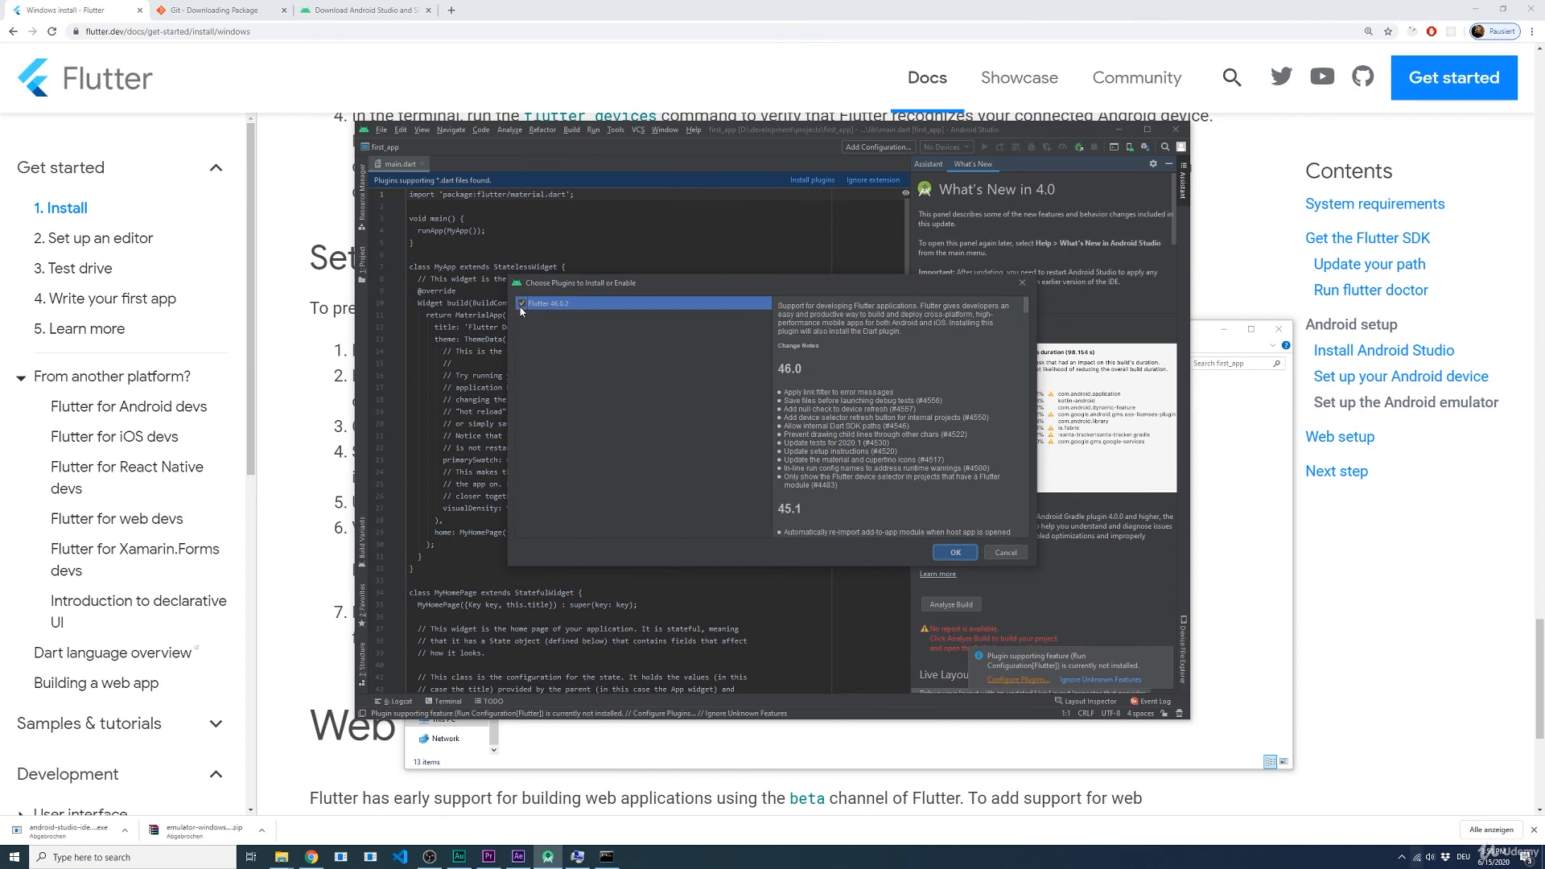
click(955, 552)
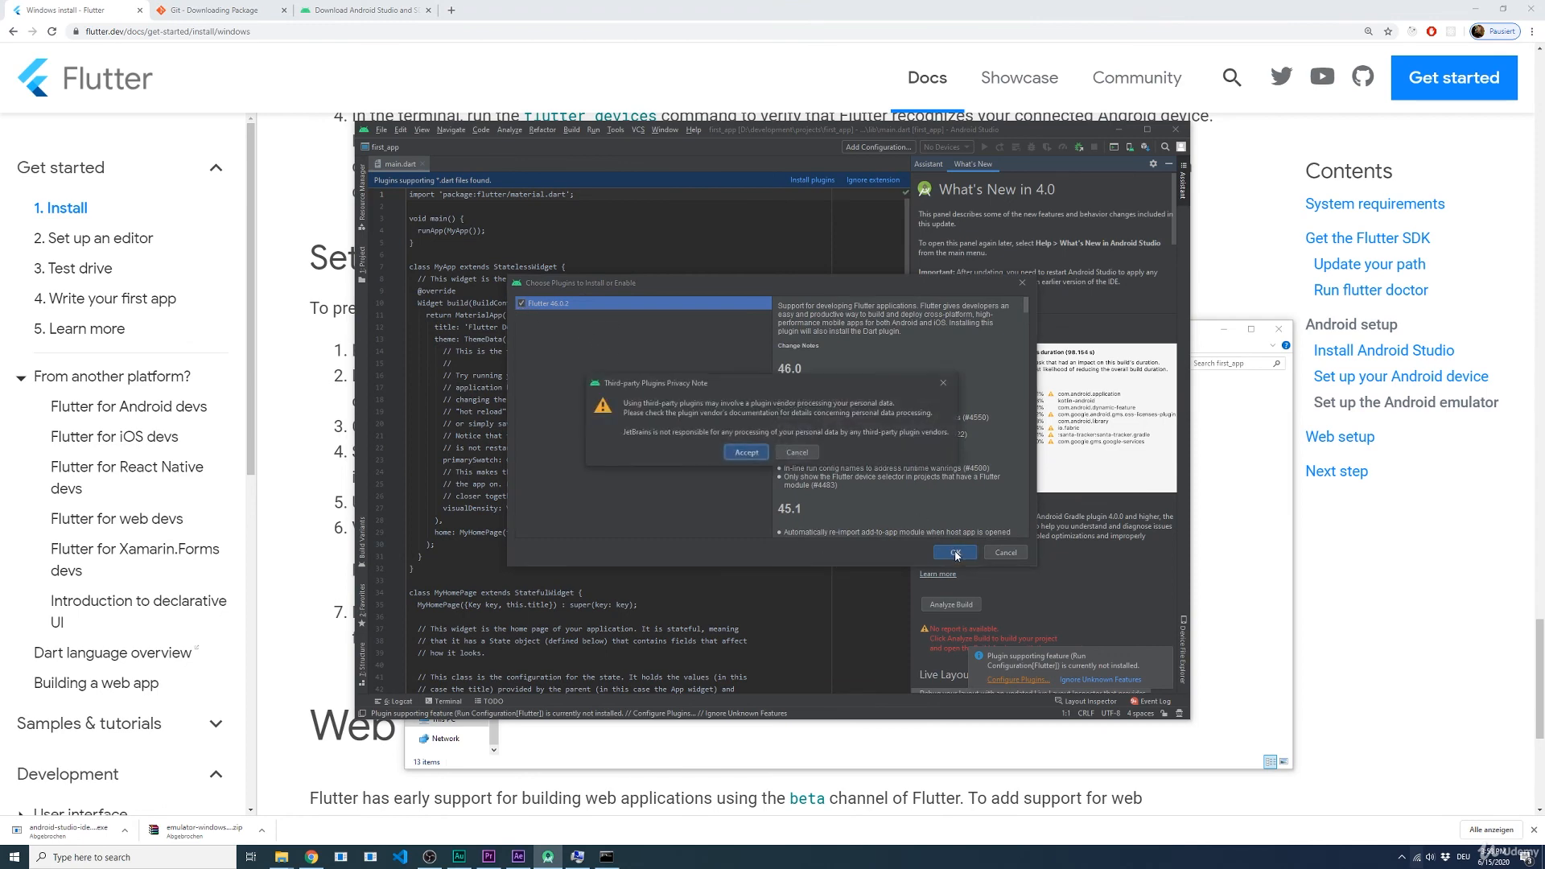
click(746, 453)
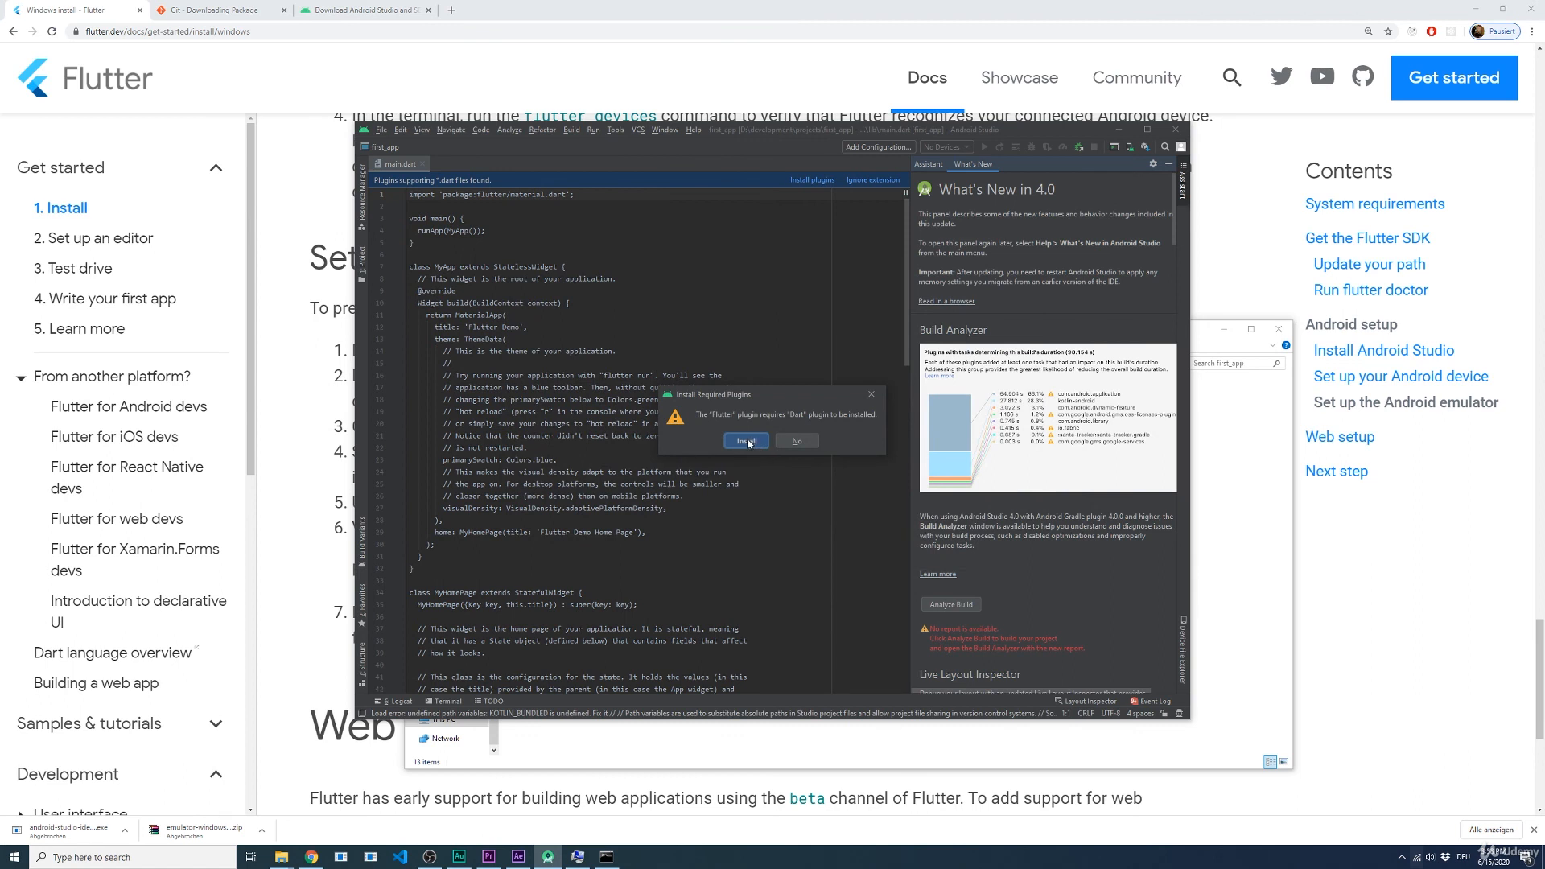
click(746, 441)
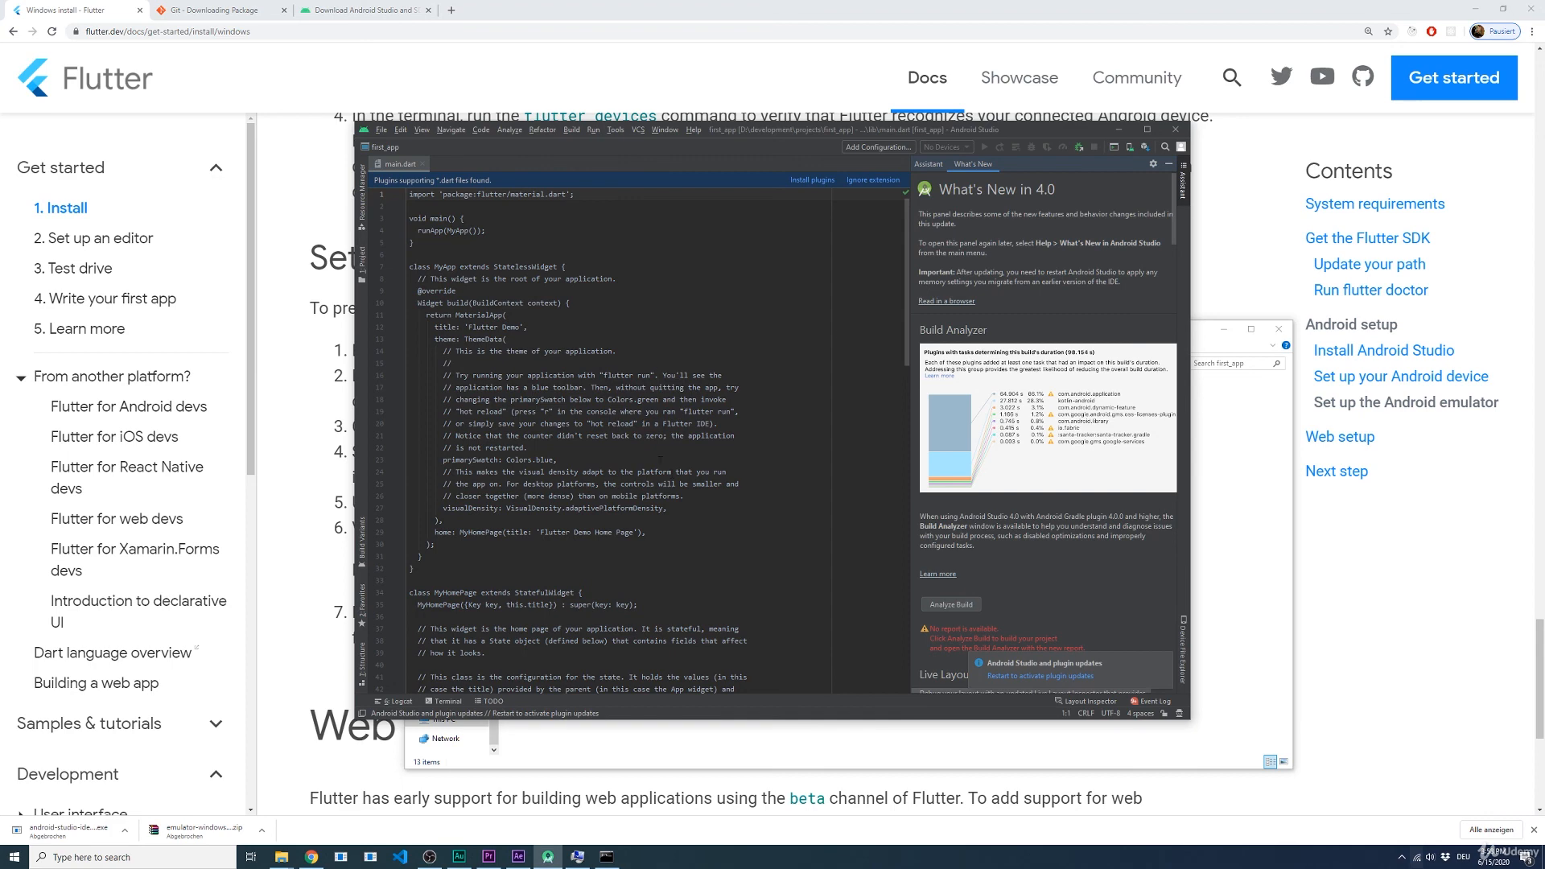
click(1015, 680)
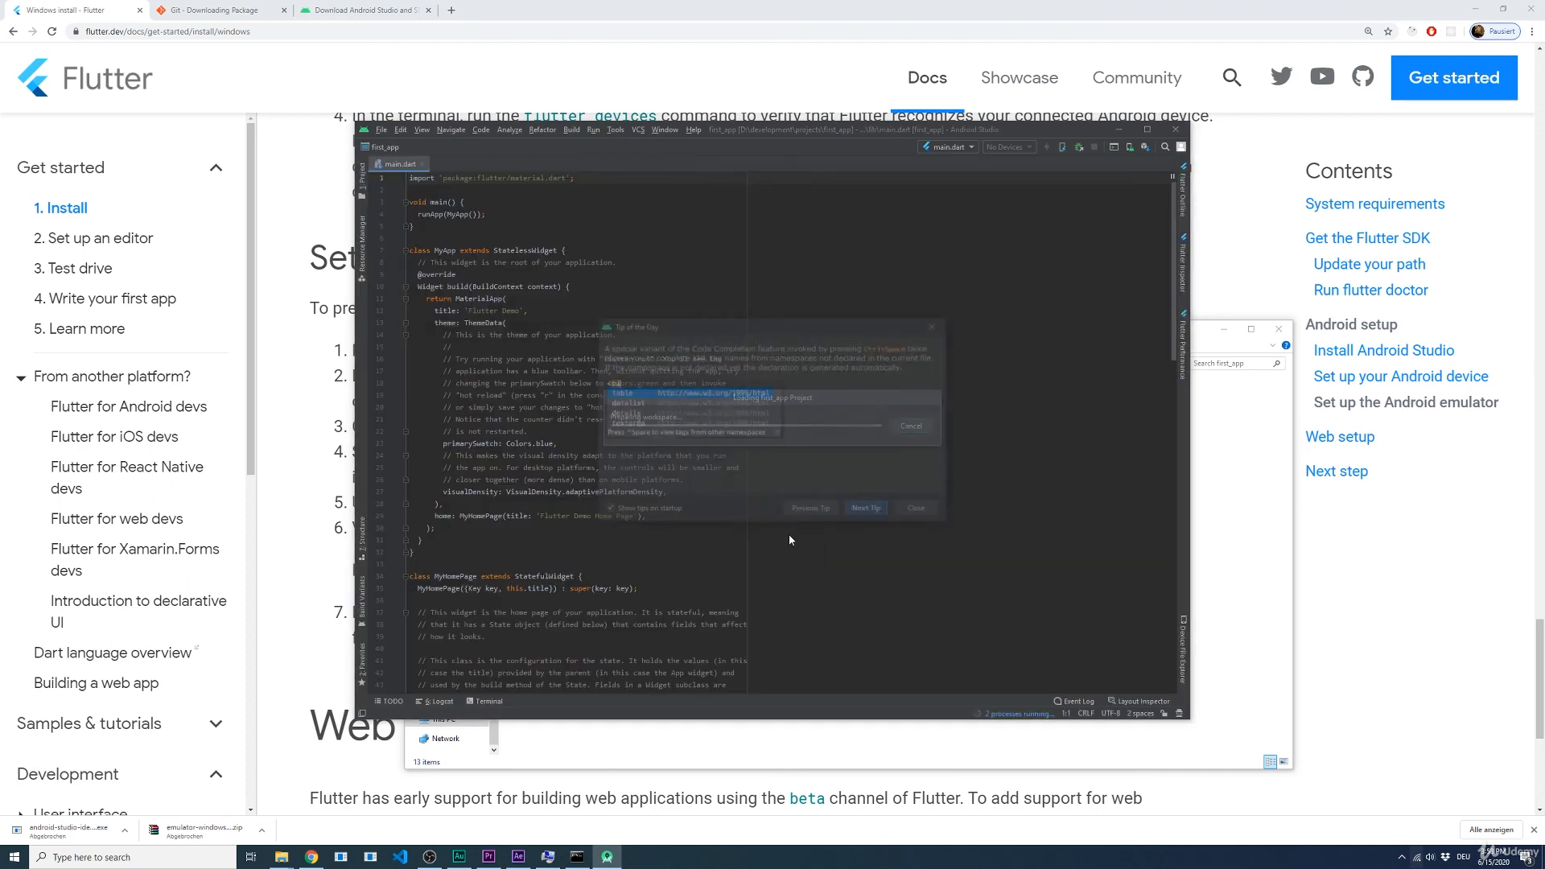
Step: Dismiss the start-up tip and the Flutter welcome notice, and launch the Pixel 2 API 28 virtual device from the AVD Manager
click(916, 508)
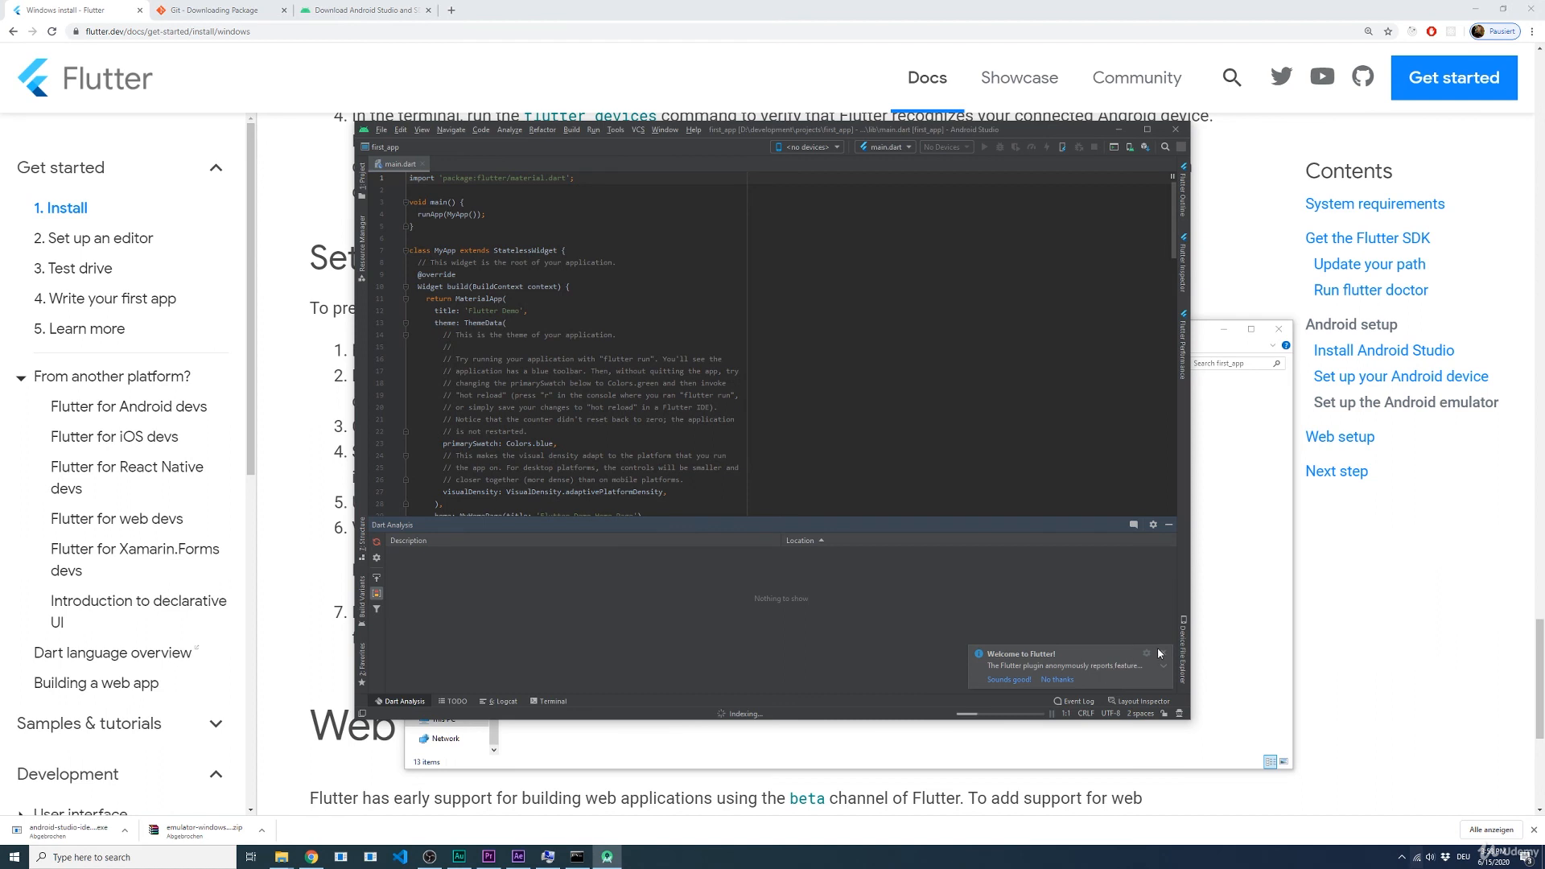
click(1159, 653)
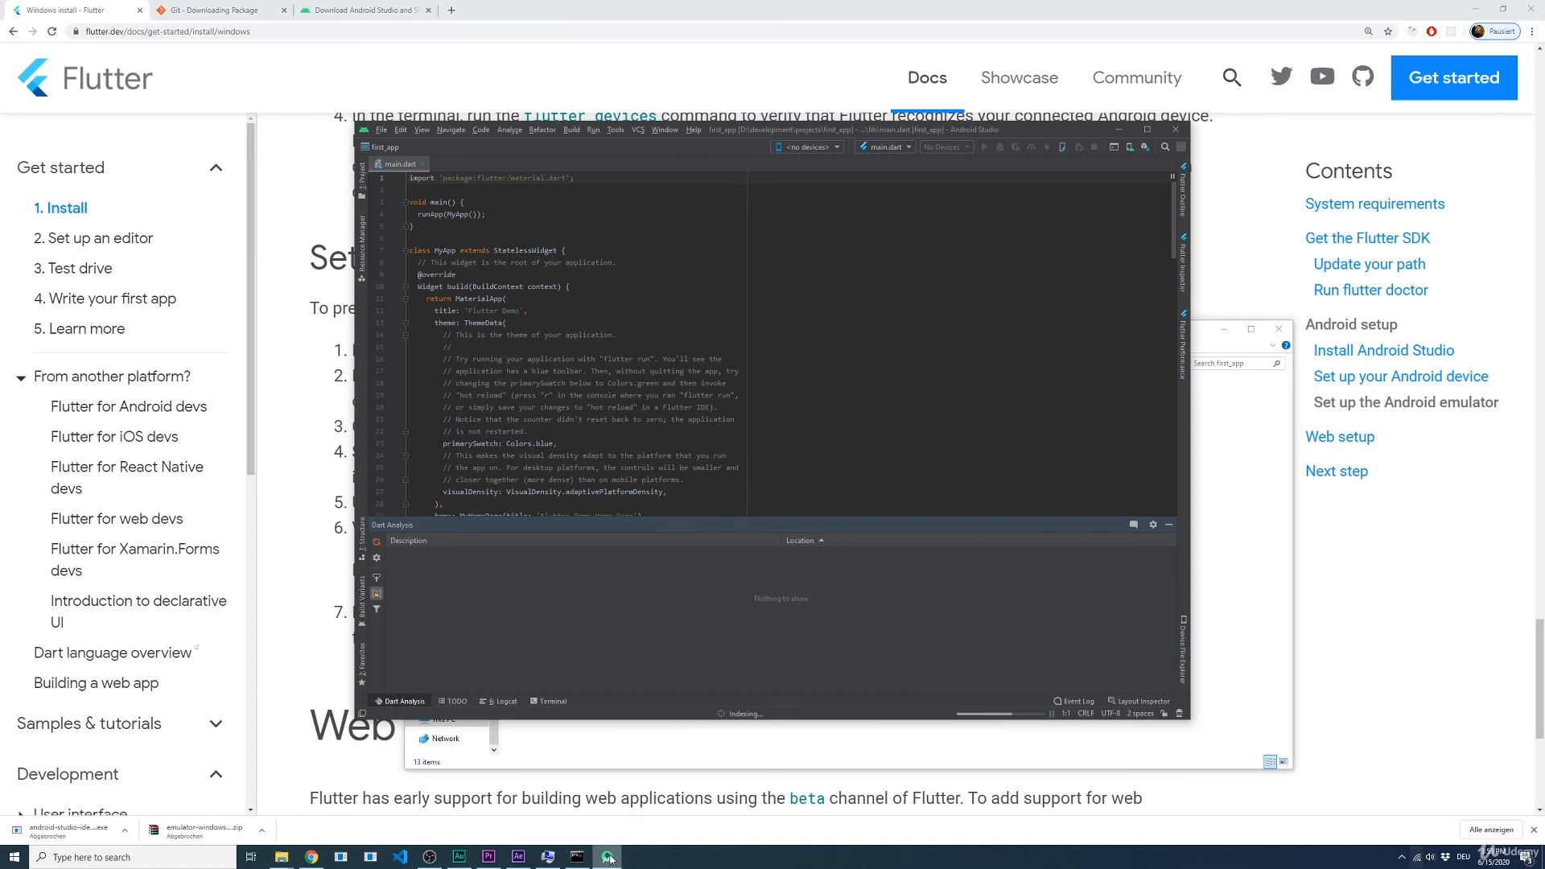
mouse_move(615, 861)
click(615, 130)
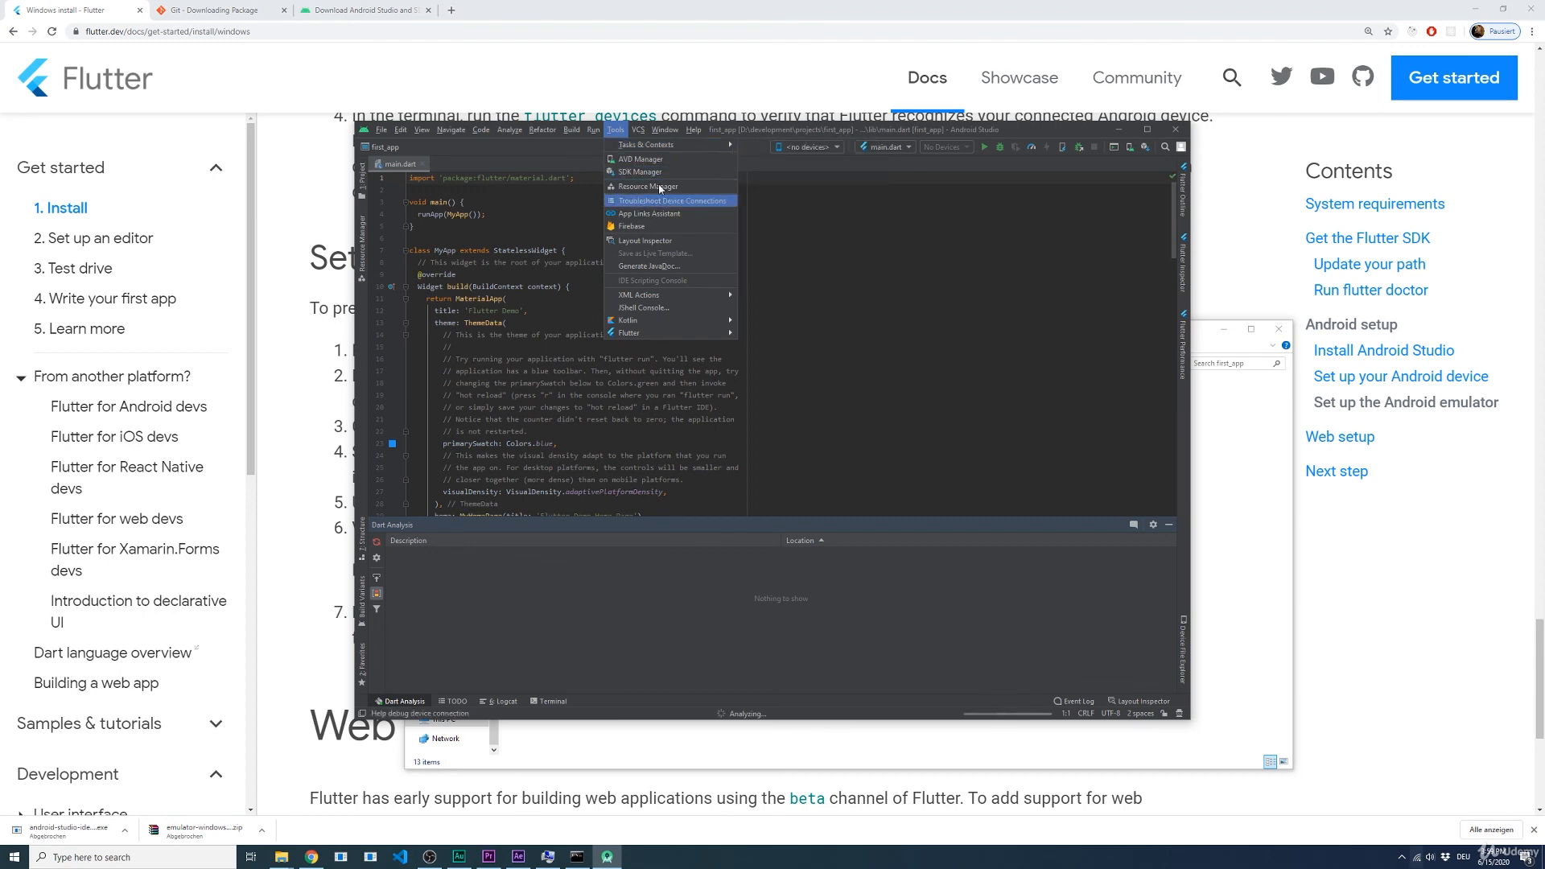
click(660, 159)
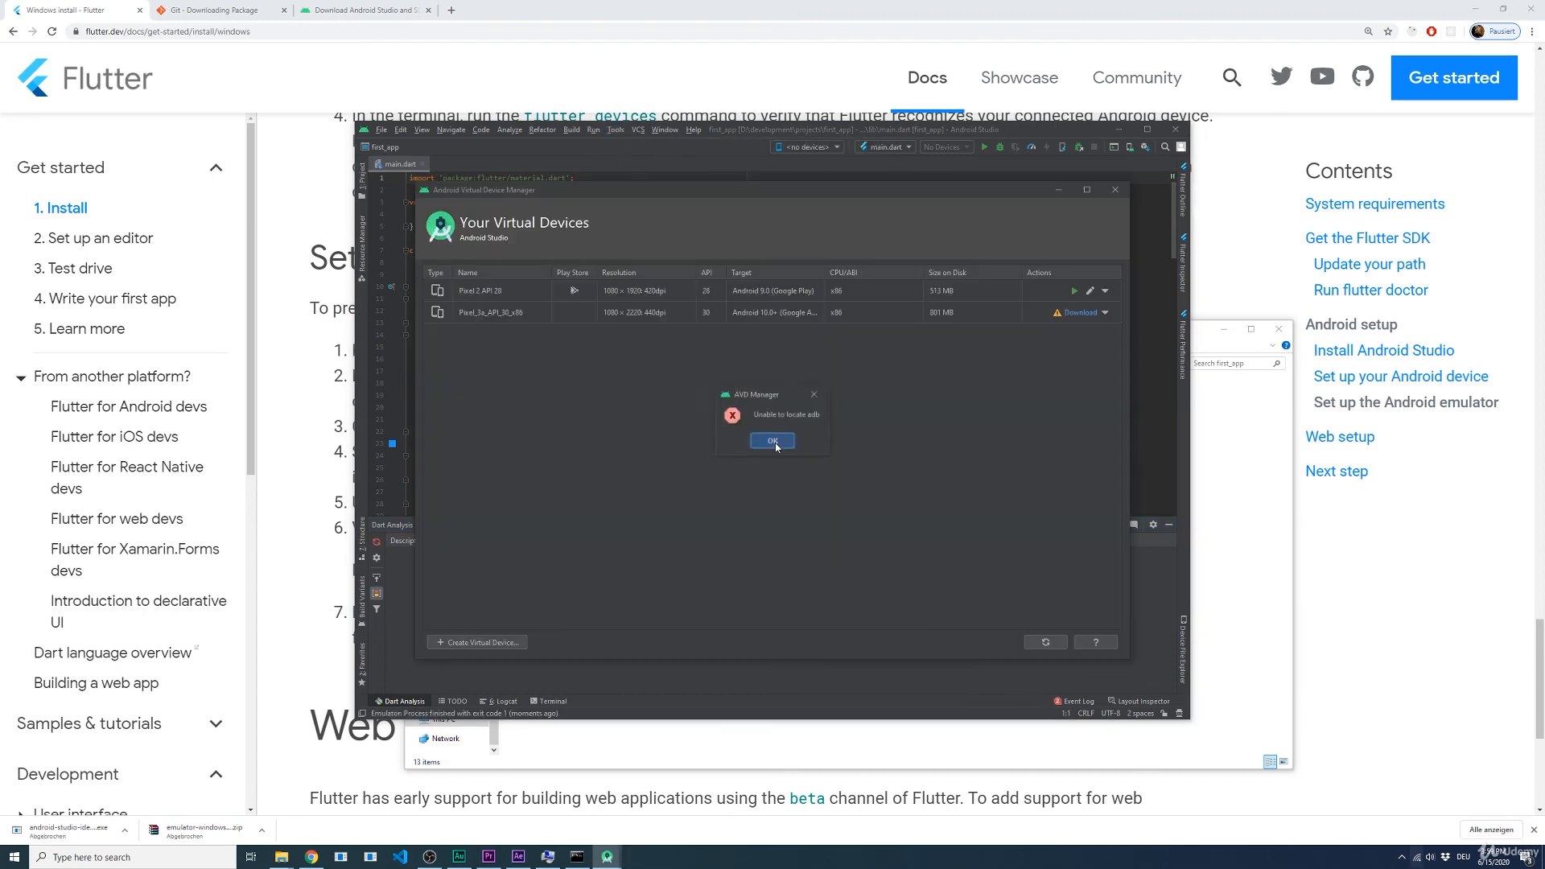
click(1074, 293)
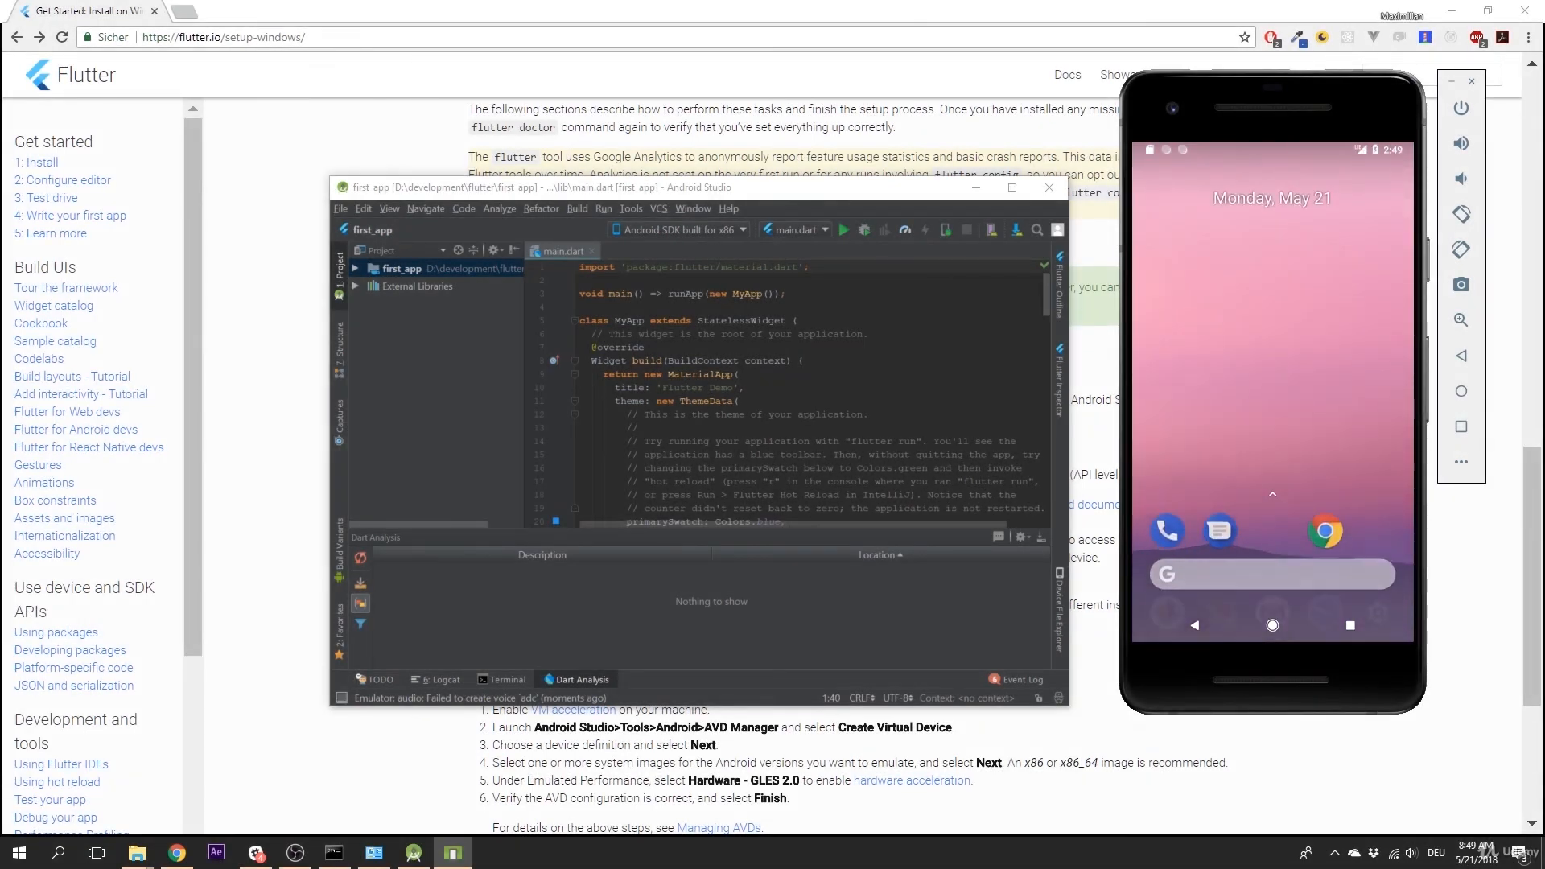
Step: Run main.dart on the Android SDK built for x86 emulator and increase the demo app's counter three times
click(843, 230)
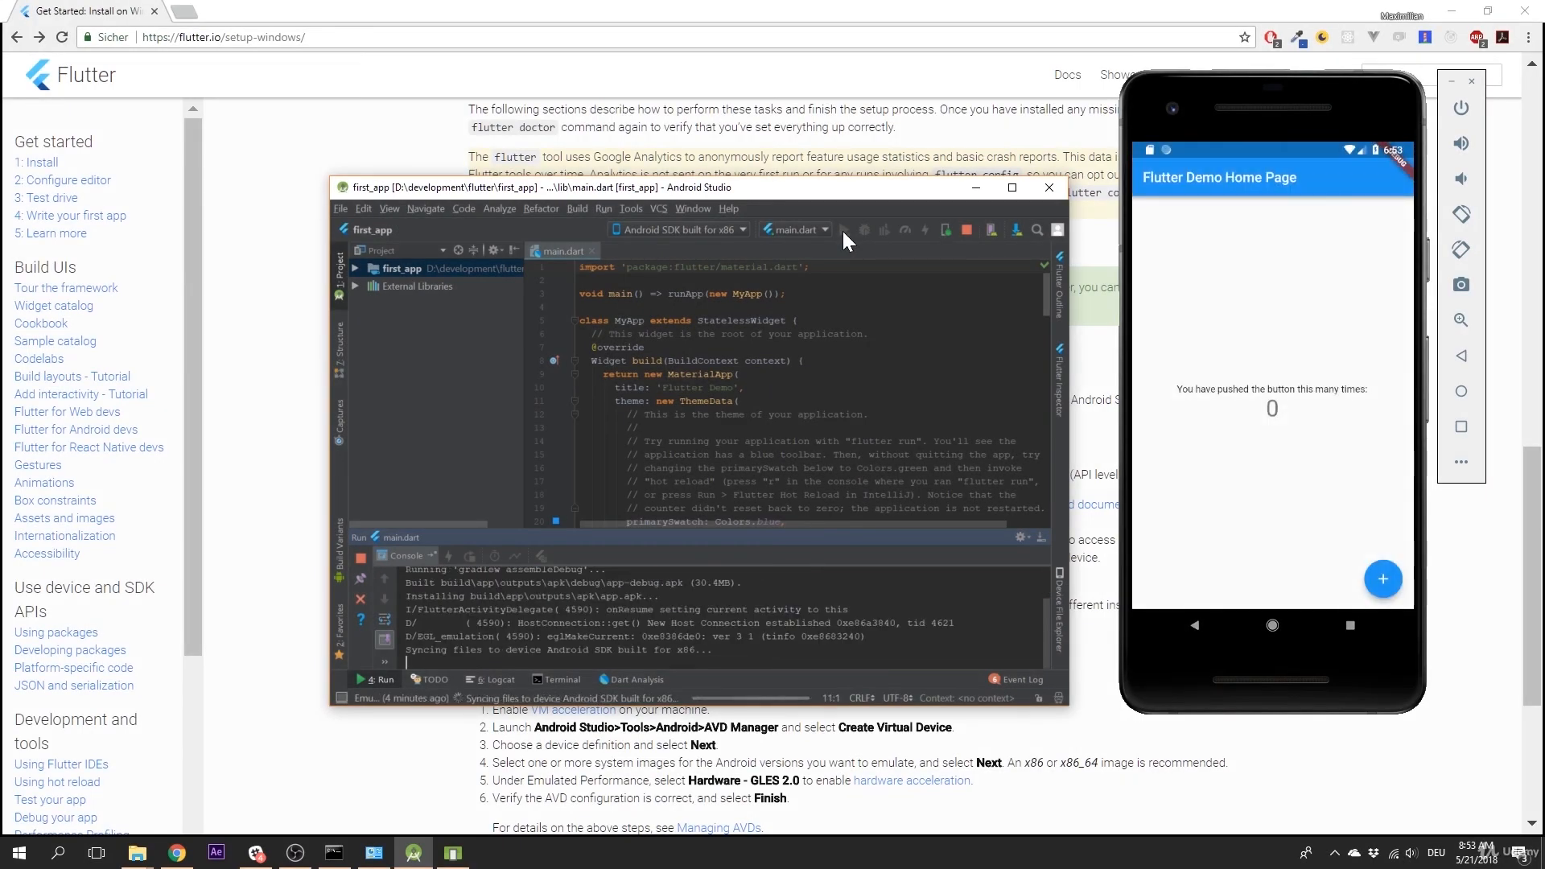
click(1336, 533)
click(1385, 582)
click(1386, 582)
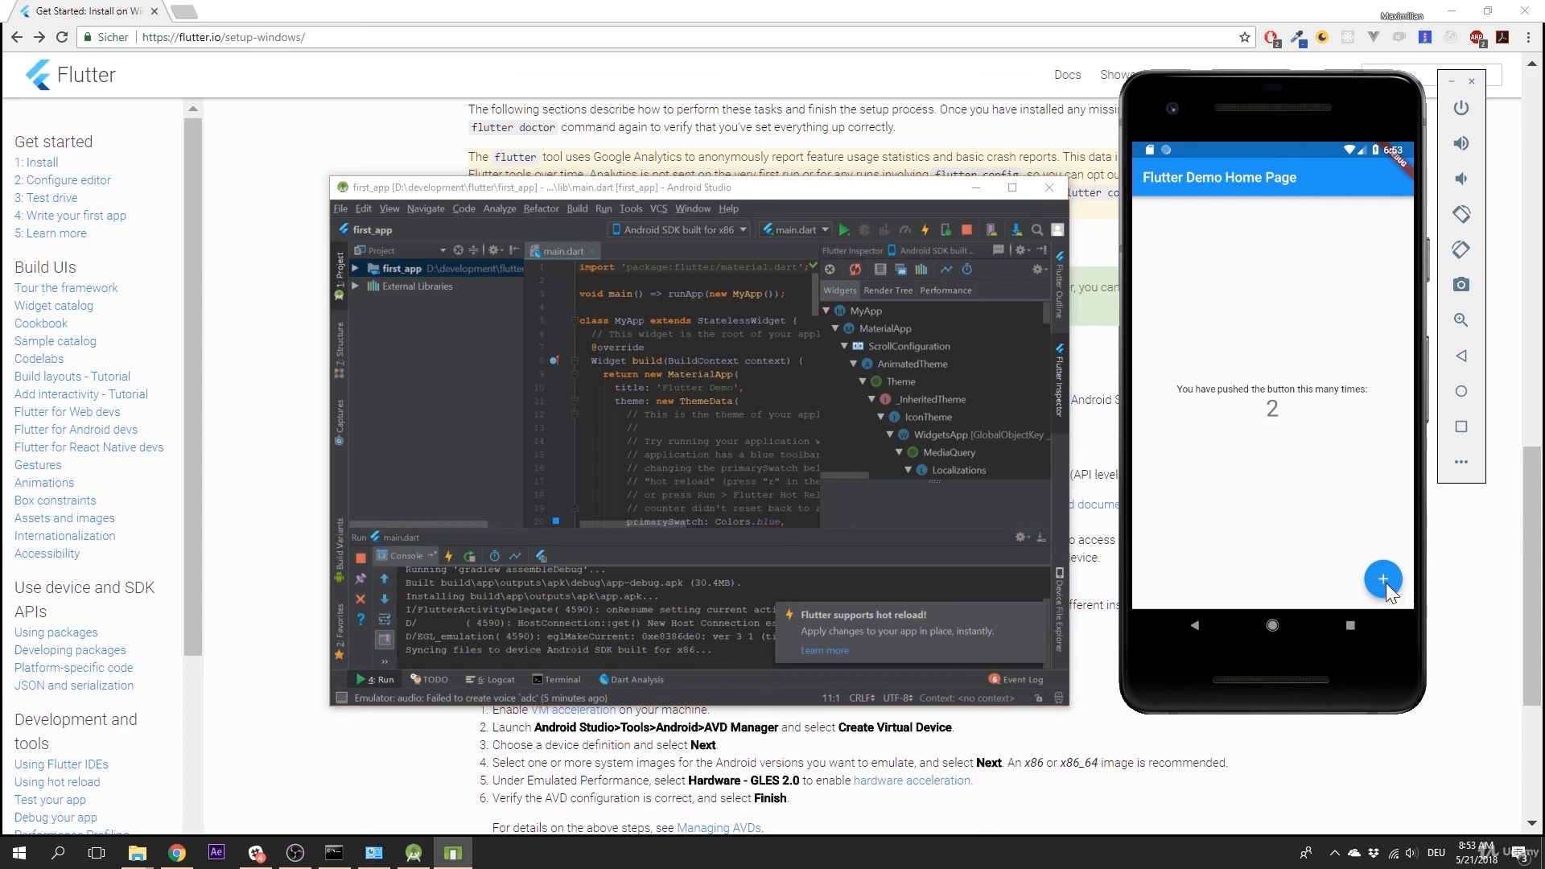
click(1385, 582)
click(1386, 583)
Step: Stop the running demo app and exit Android Studio, leaving the emulator open
click(965, 230)
click(1049, 188)
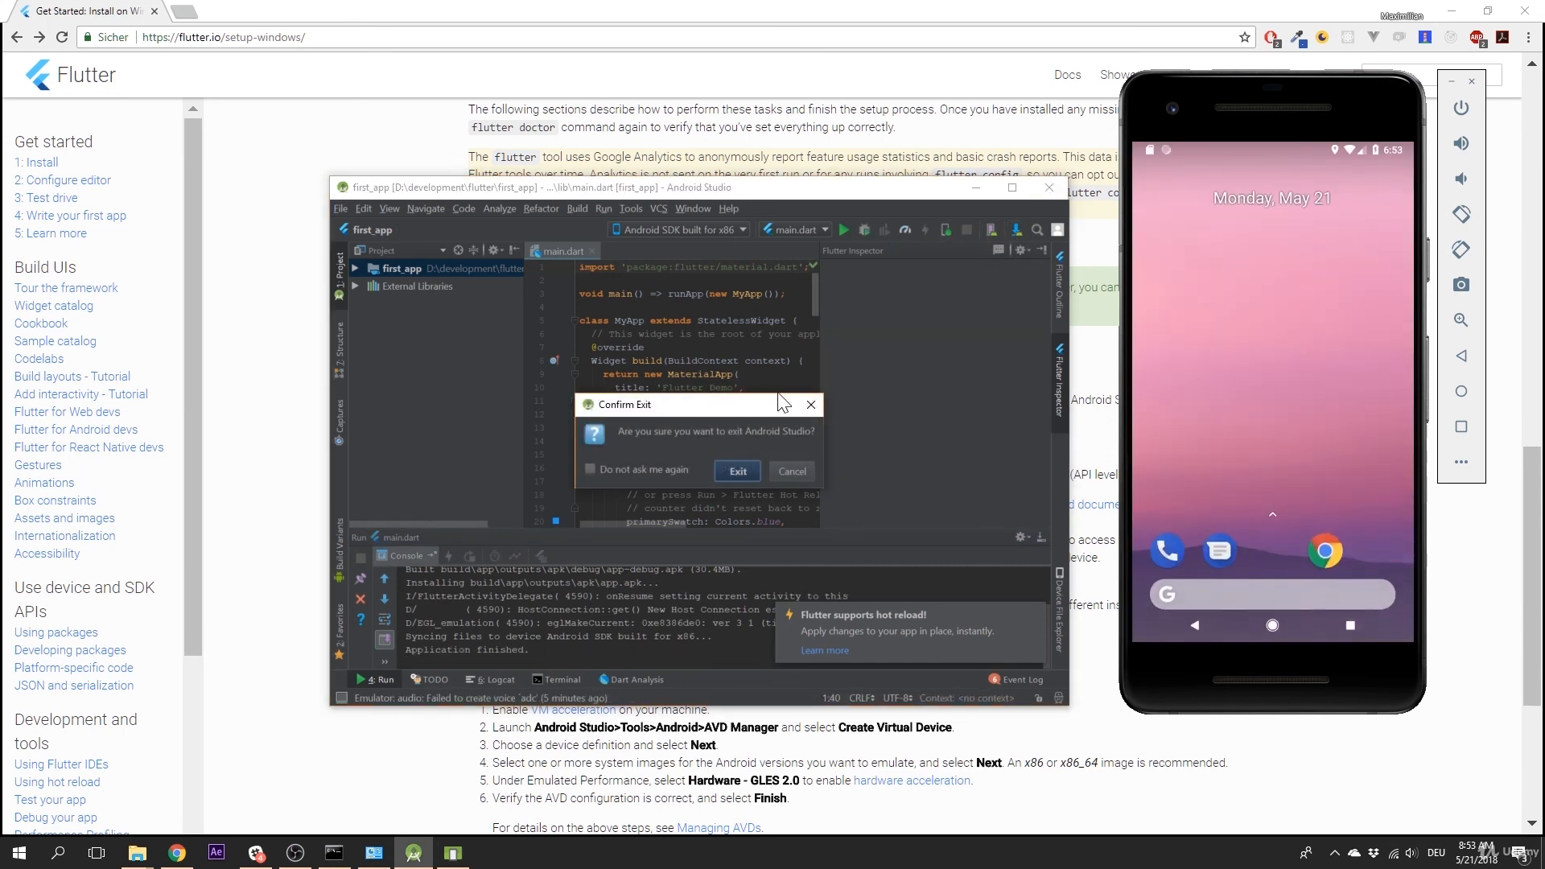
click(742, 465)
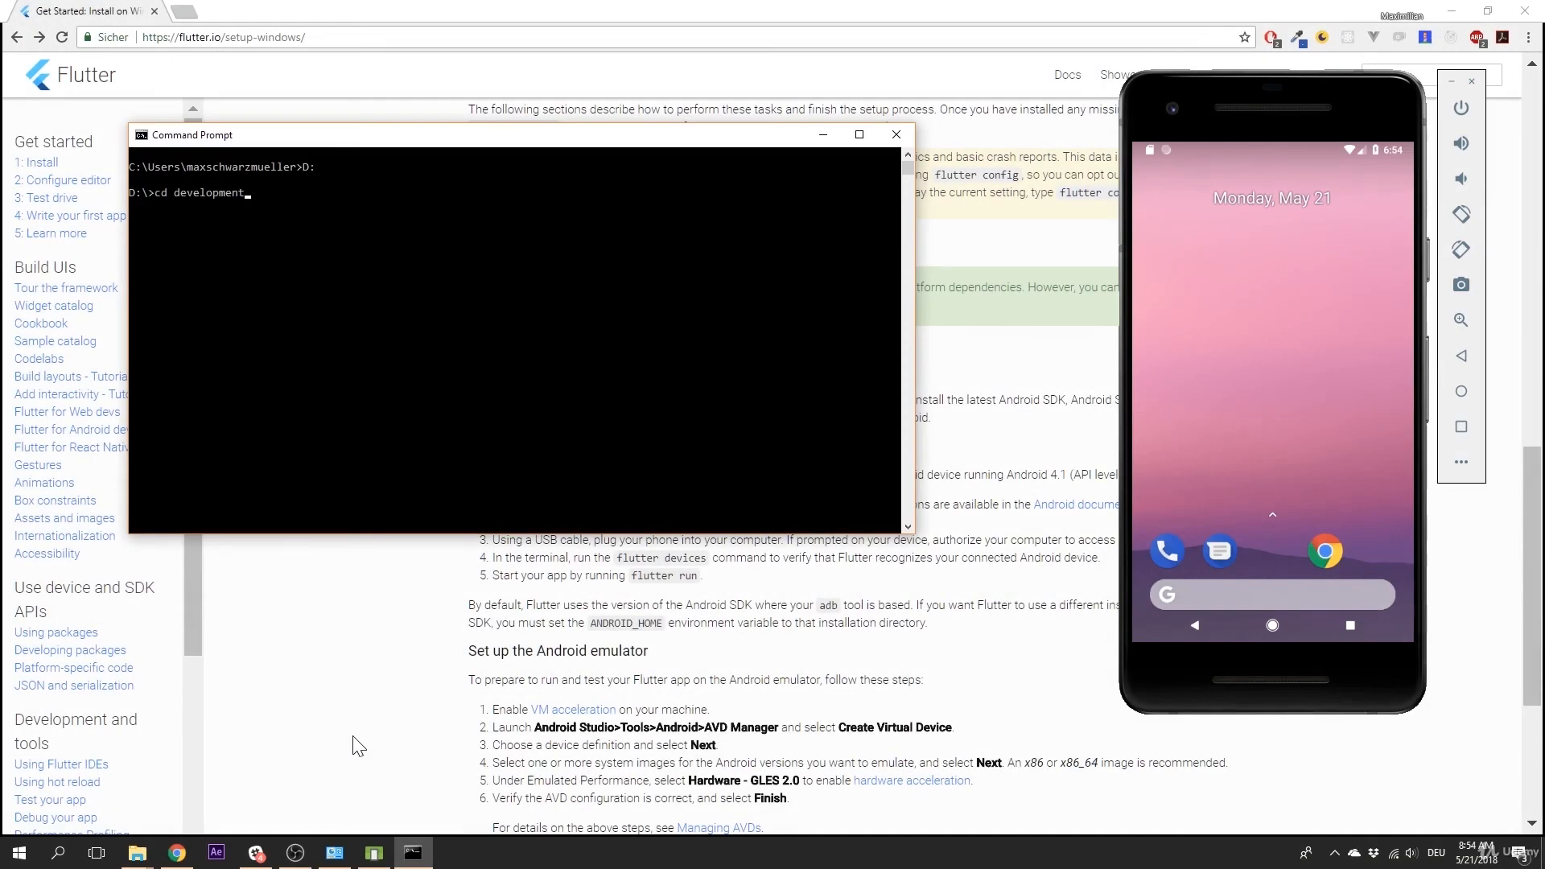
Step: In the Command Prompt, change the working directory from D:\development to D:\development\flutter\first_app
text(cd flutter)
key(Return)
text(cd f)
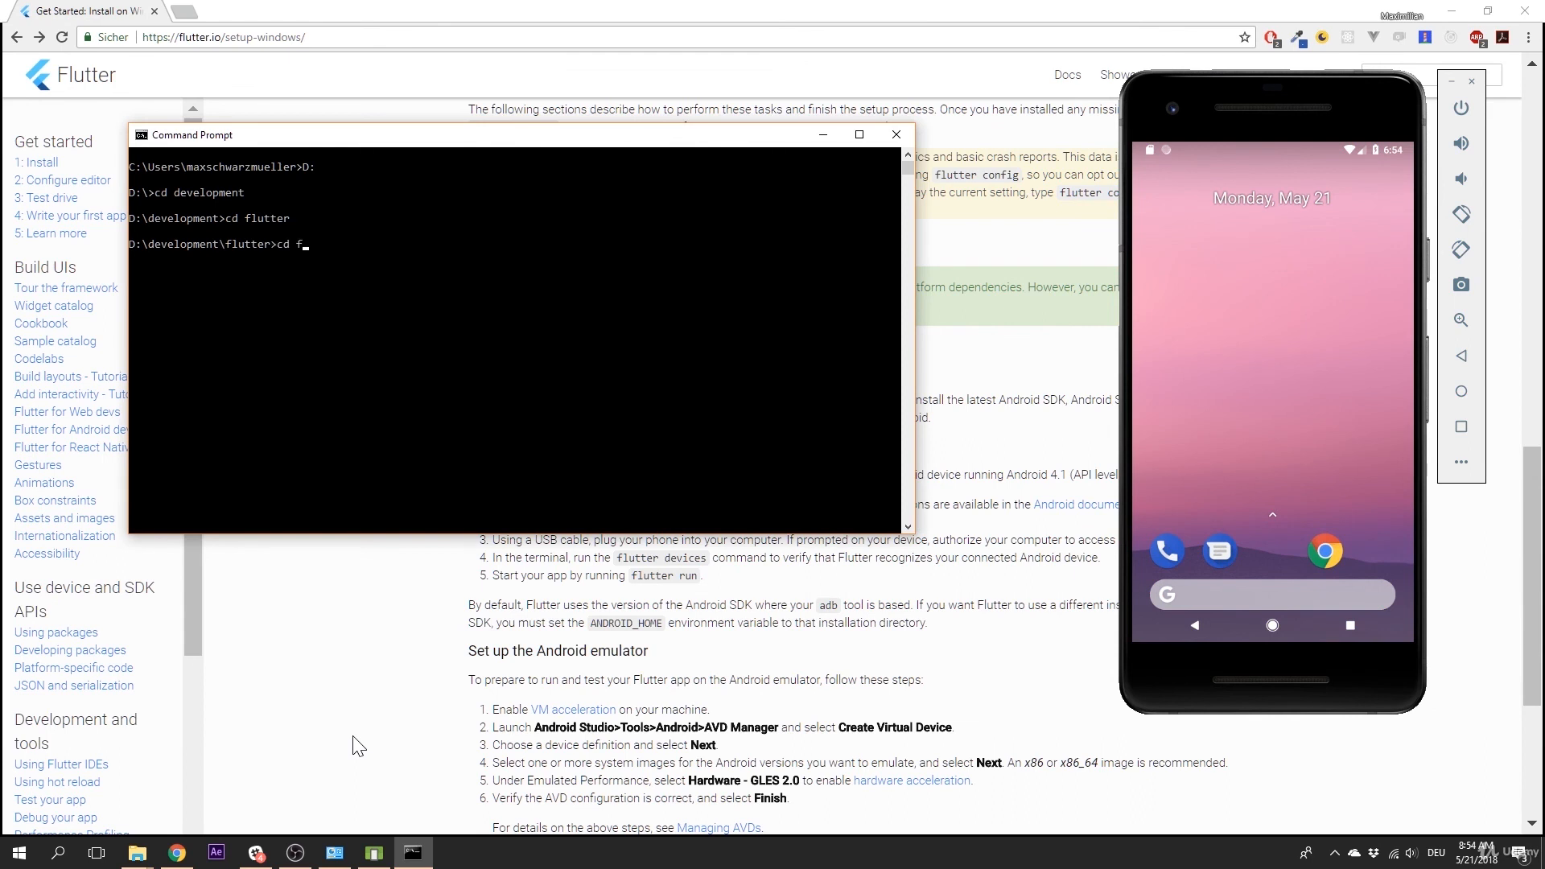
text(irst_app)
key(Return)
Step: Launch the app on the emulator with the command flutter run and increase its counter twice
text(fl)
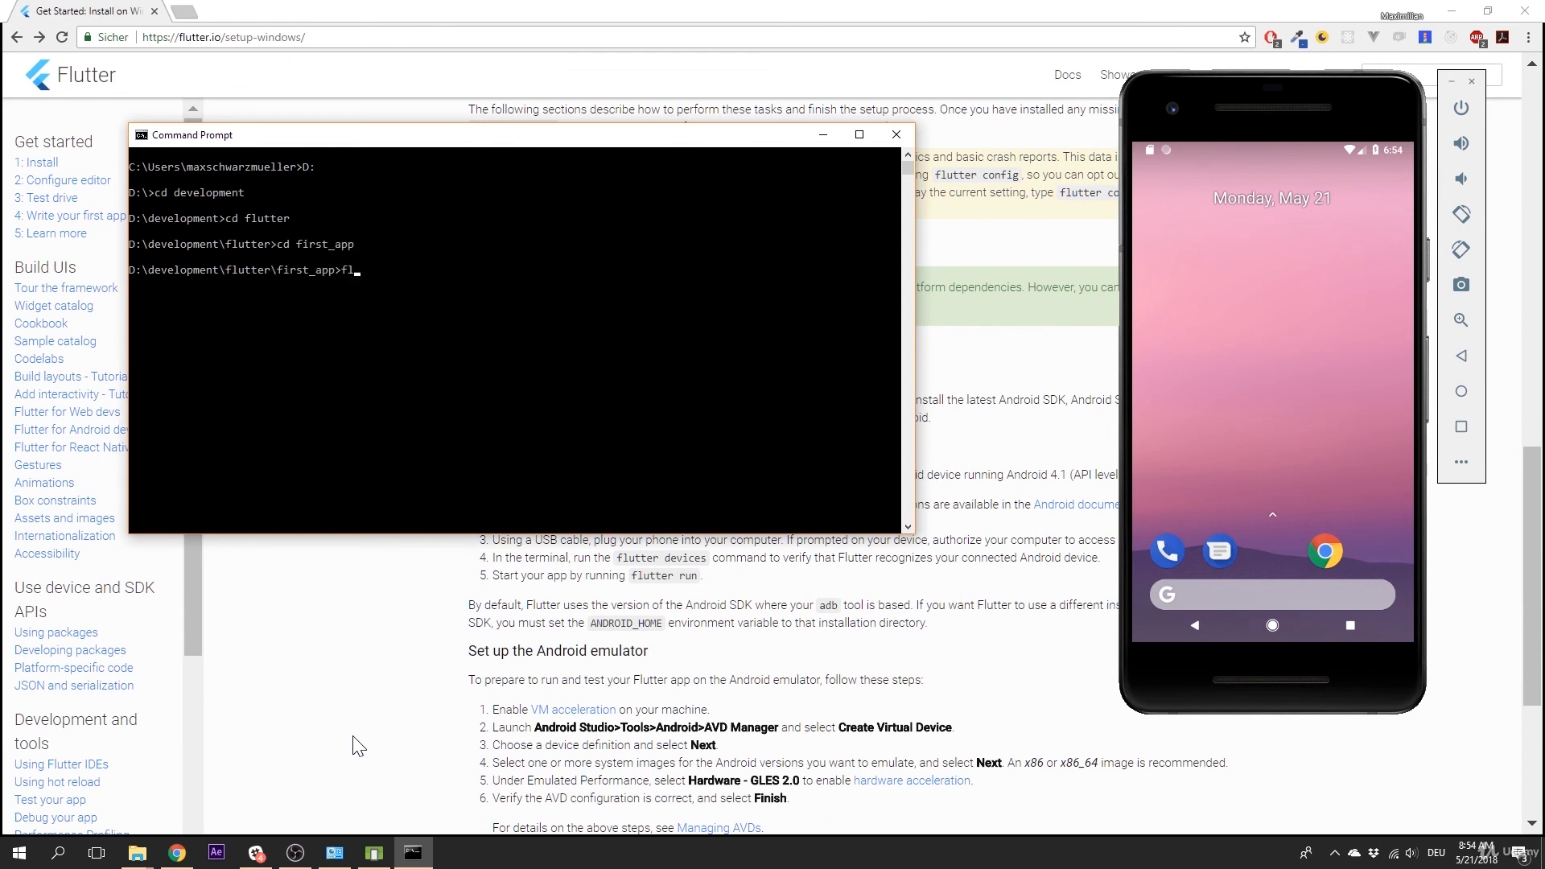
text(utter run)
key(Return)
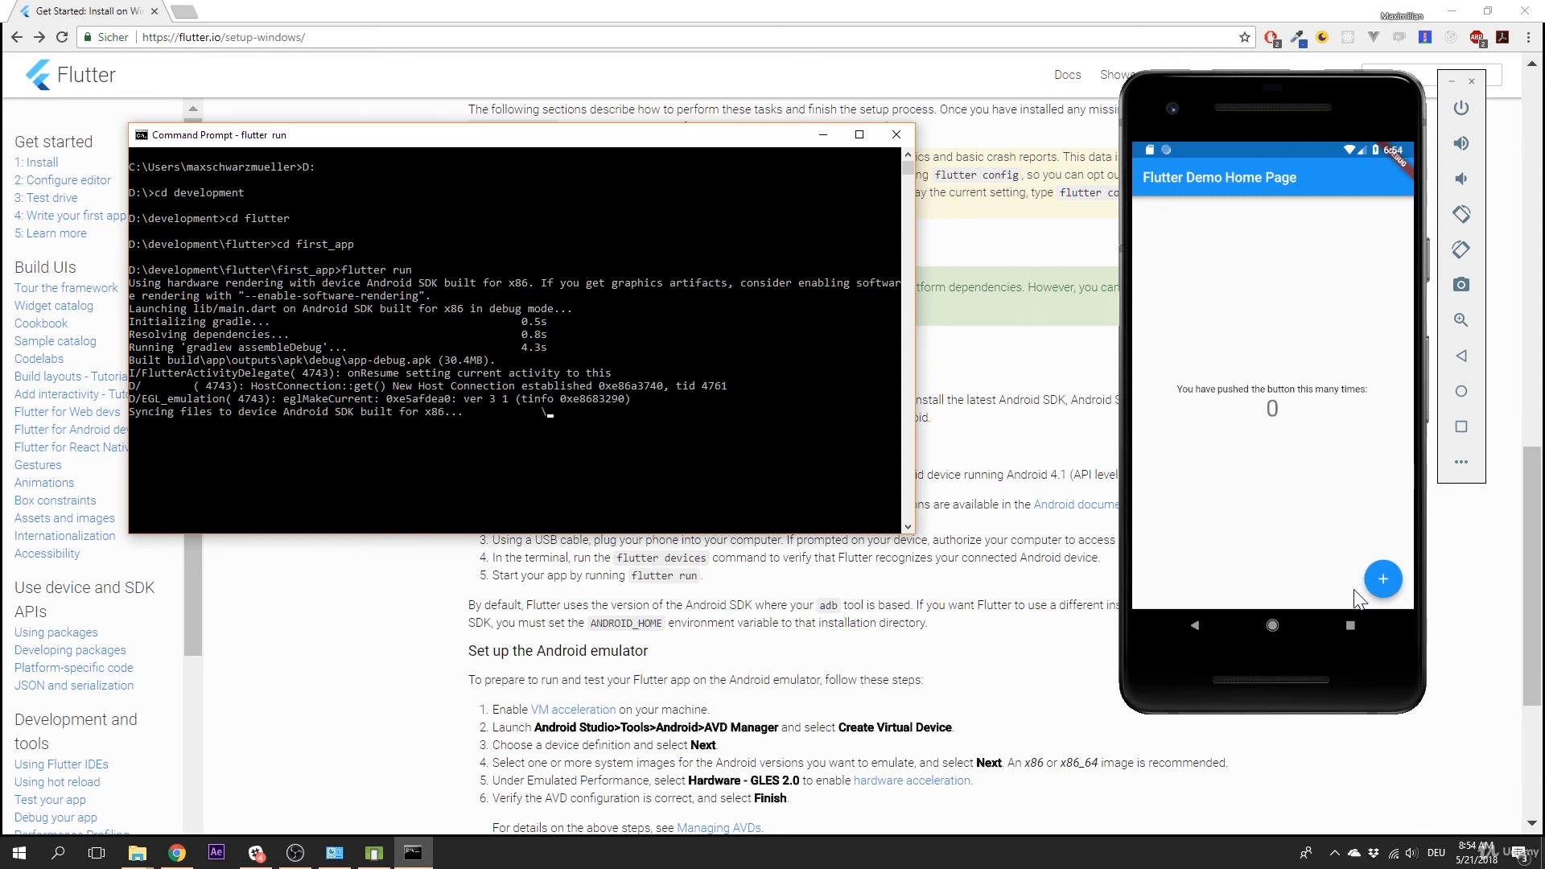
click(1378, 583)
click(1378, 583)
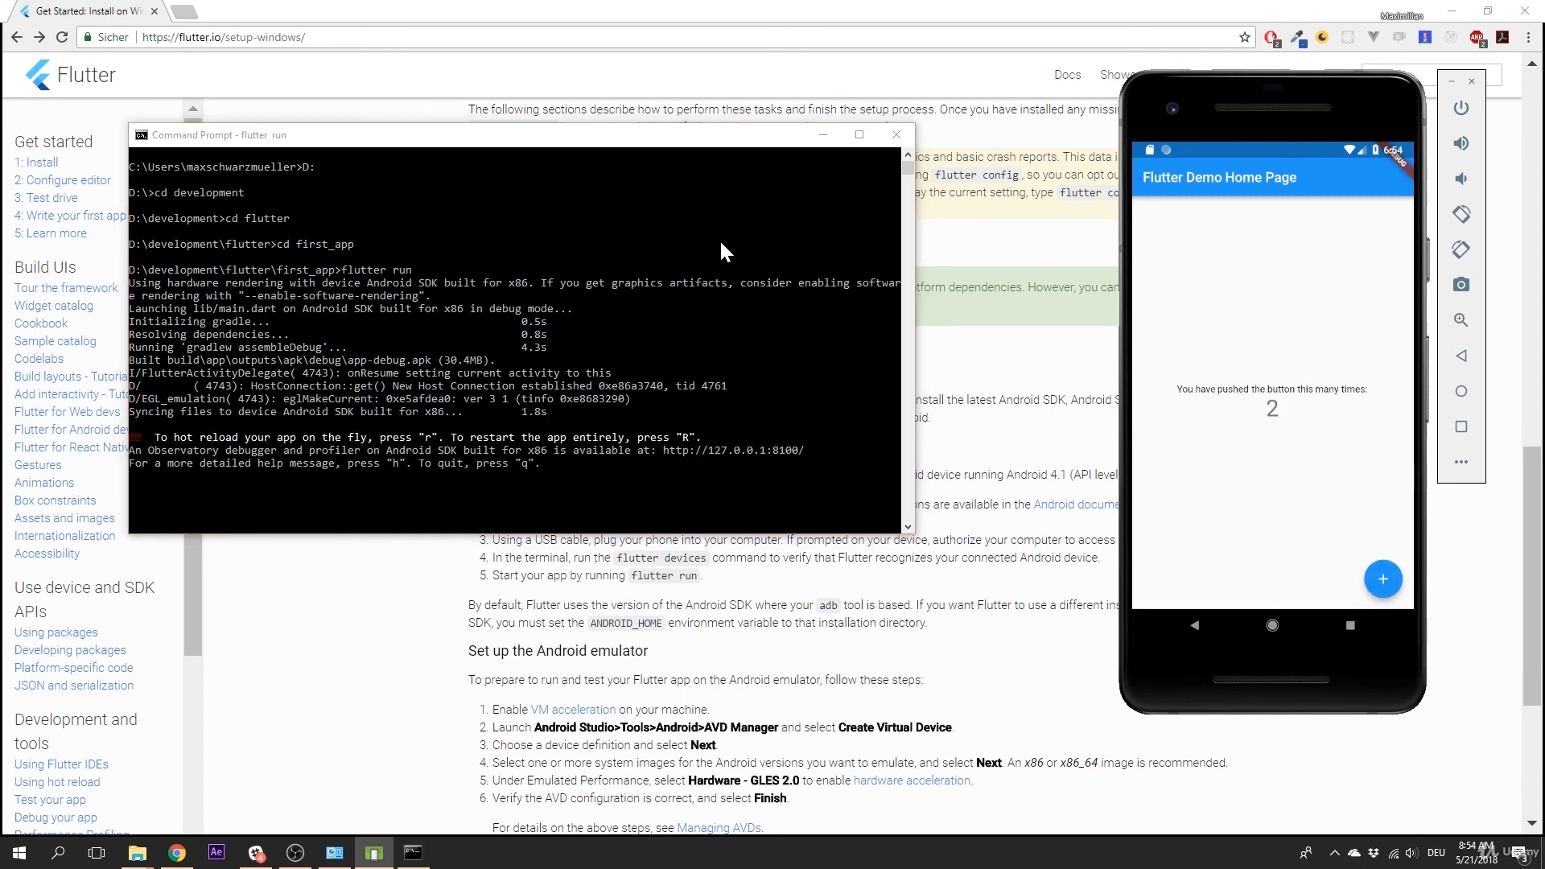